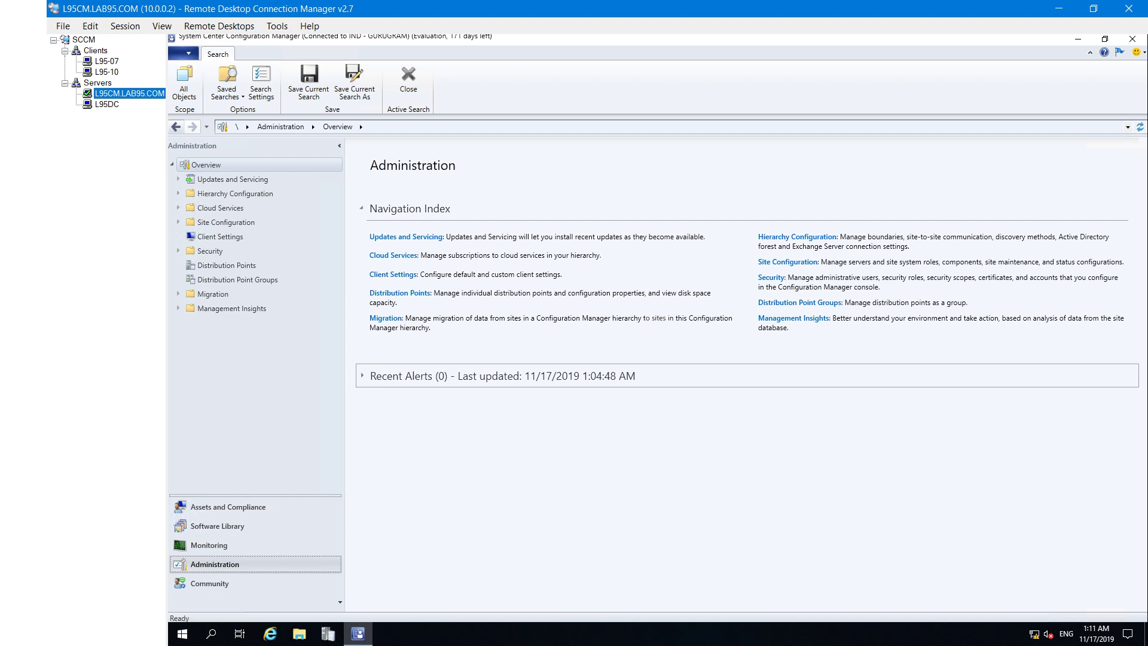
Check the Configuration Manager console and site version in its About information
click(187, 52)
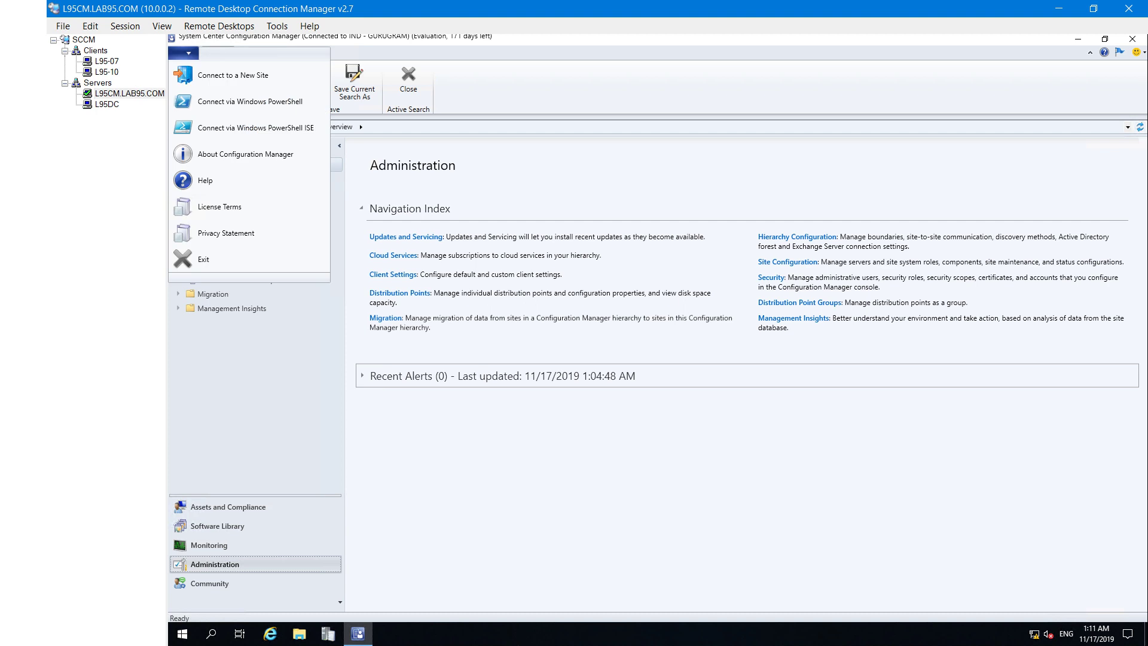
click(246, 154)
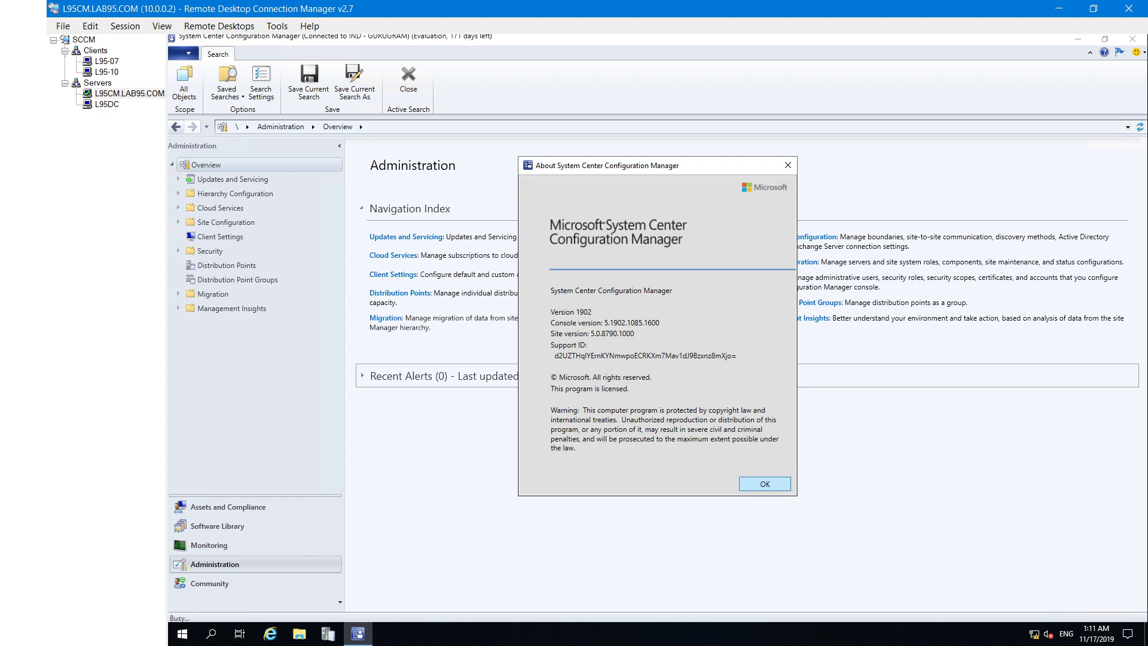
click(765, 484)
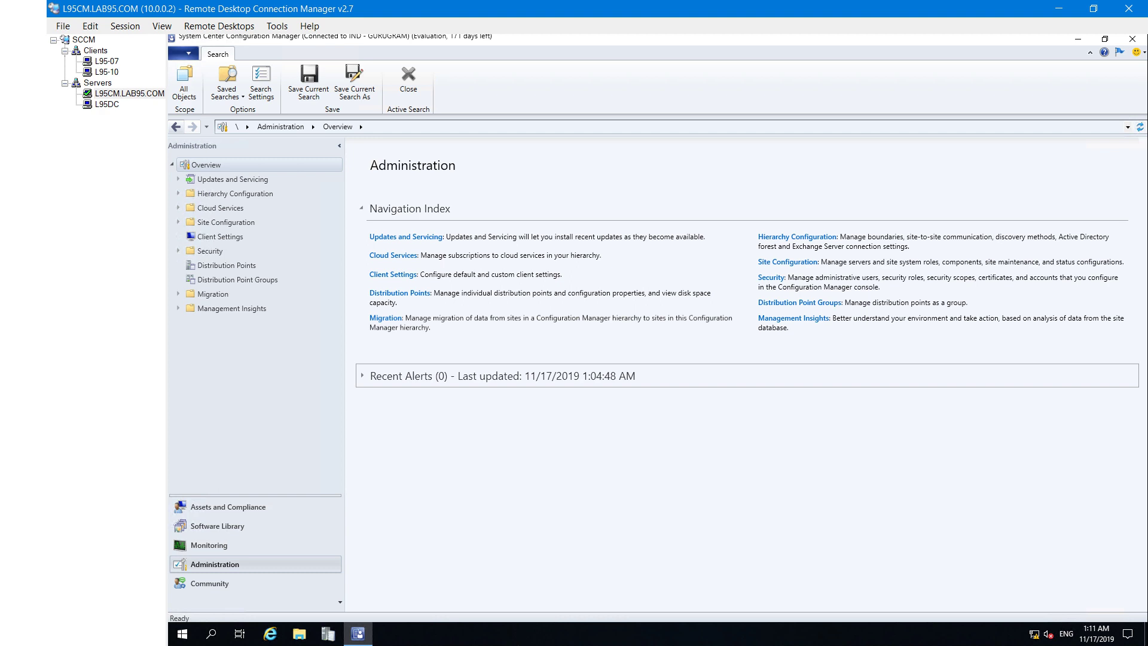
View the remote desktops of the client machines L95-10 and L95-07
click(107, 61)
click(107, 71)
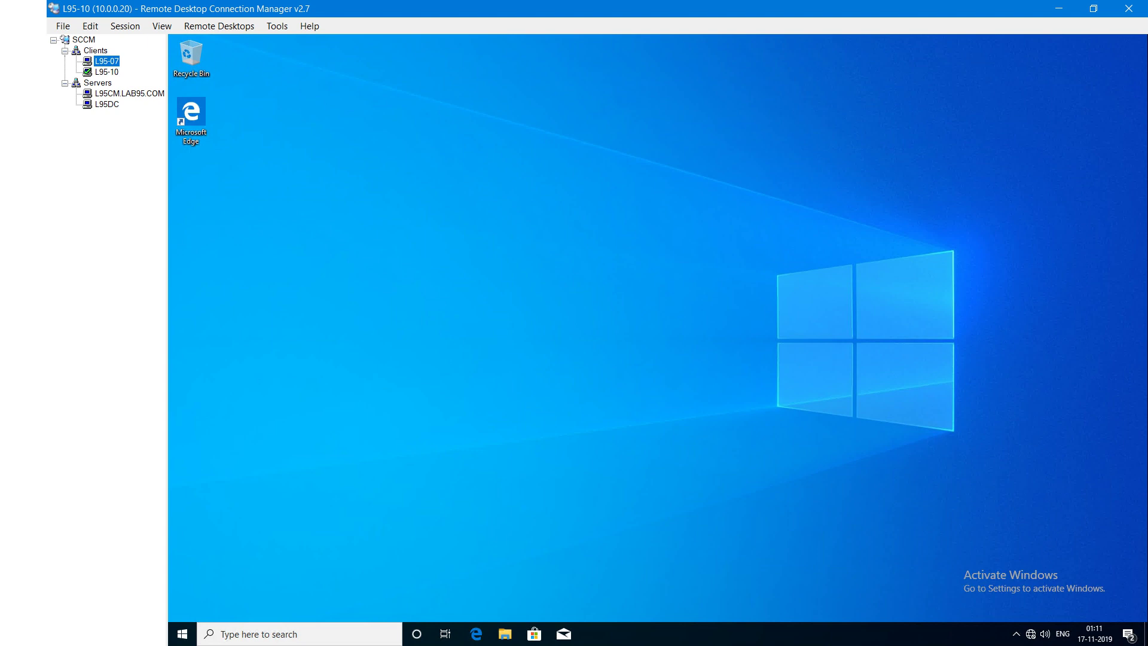
click(106, 72)
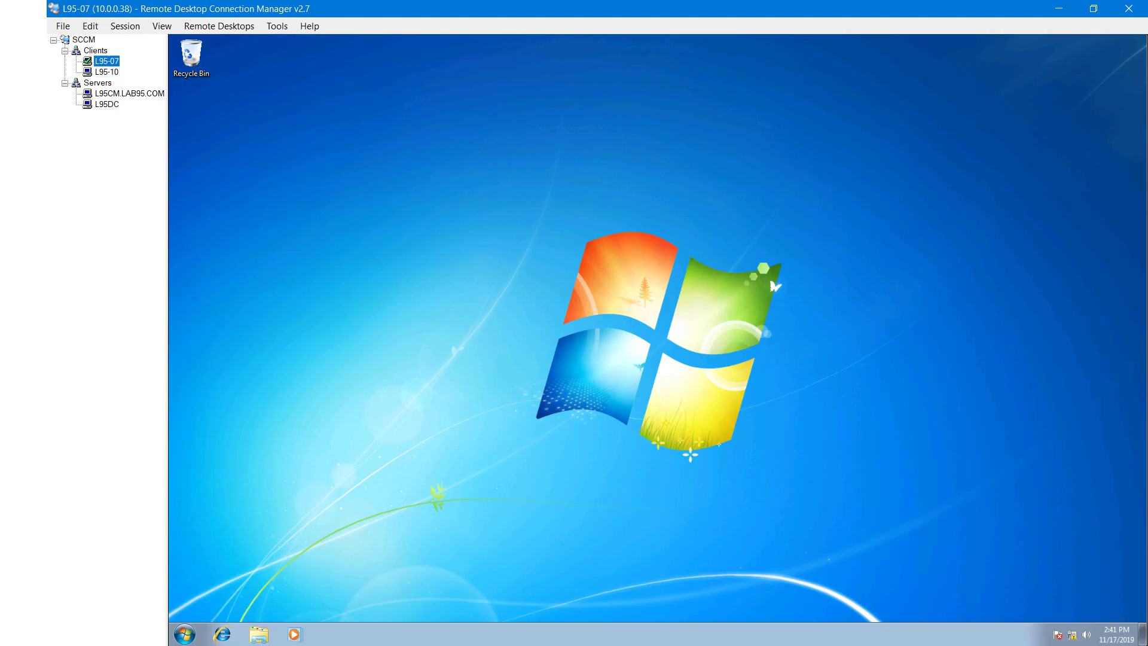
click(106, 72)
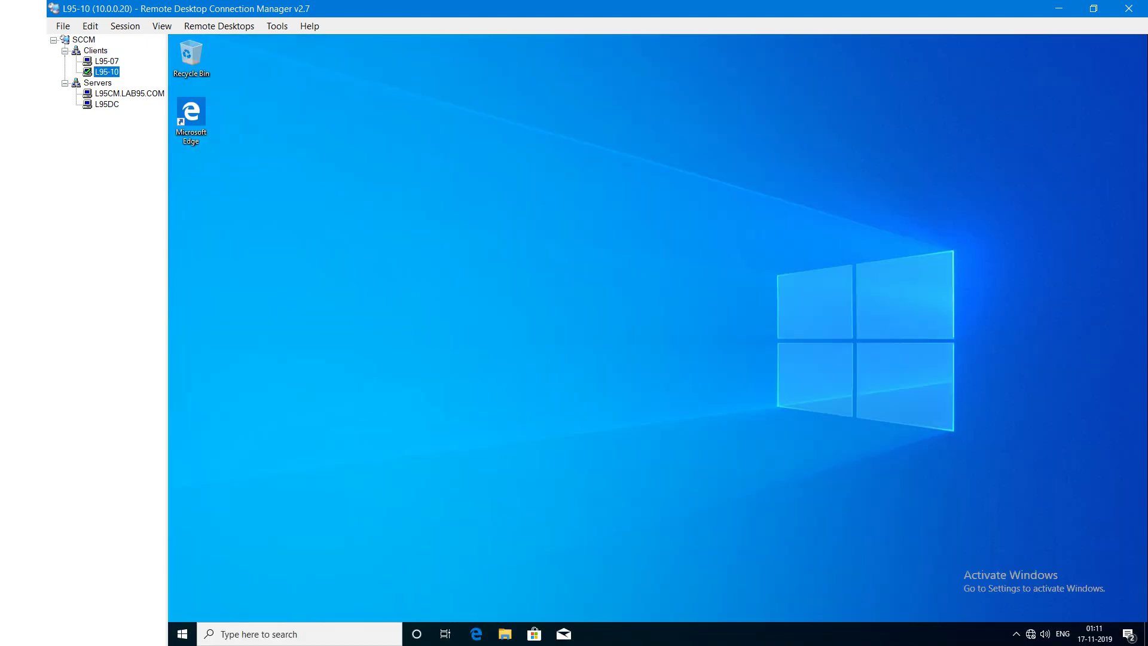
click(106, 61)
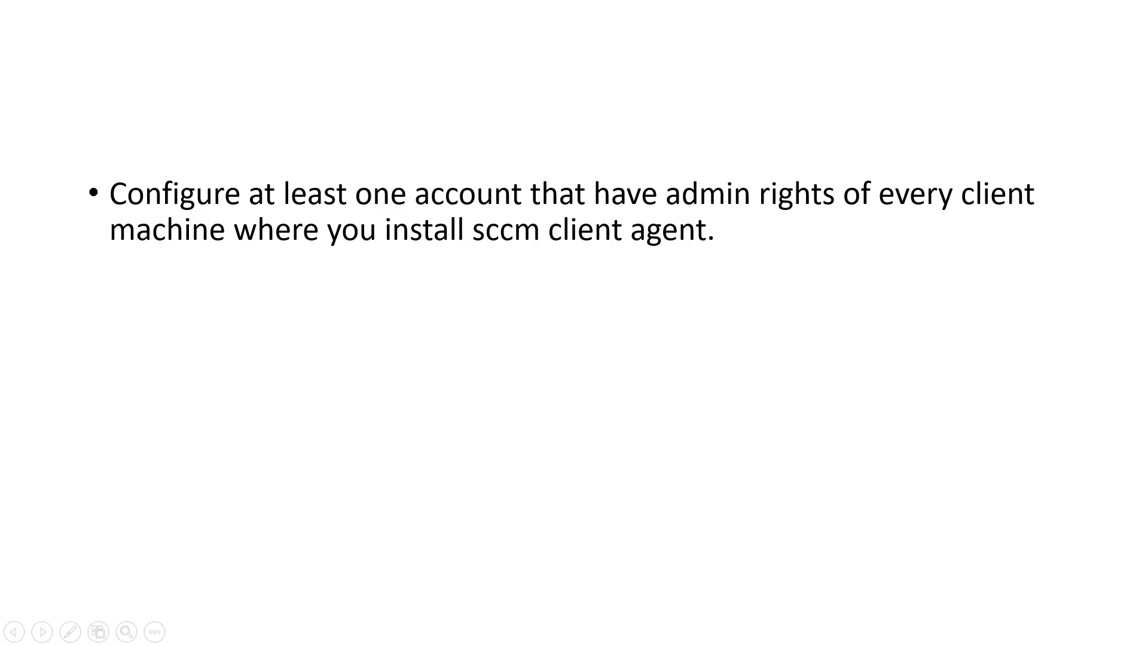
key(Right)
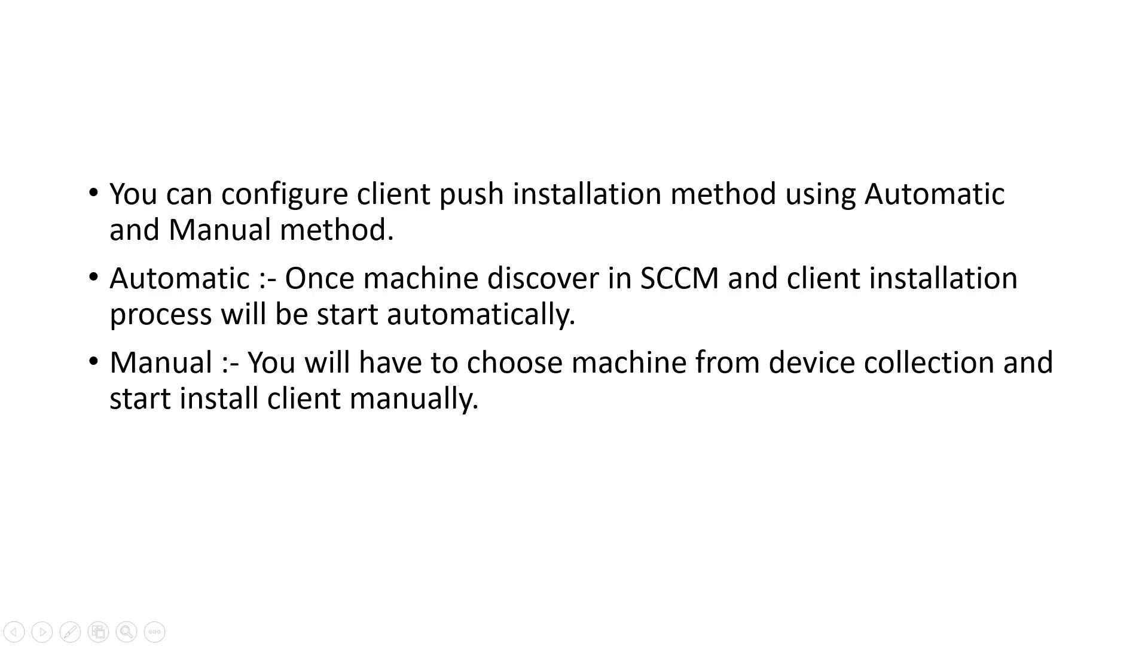
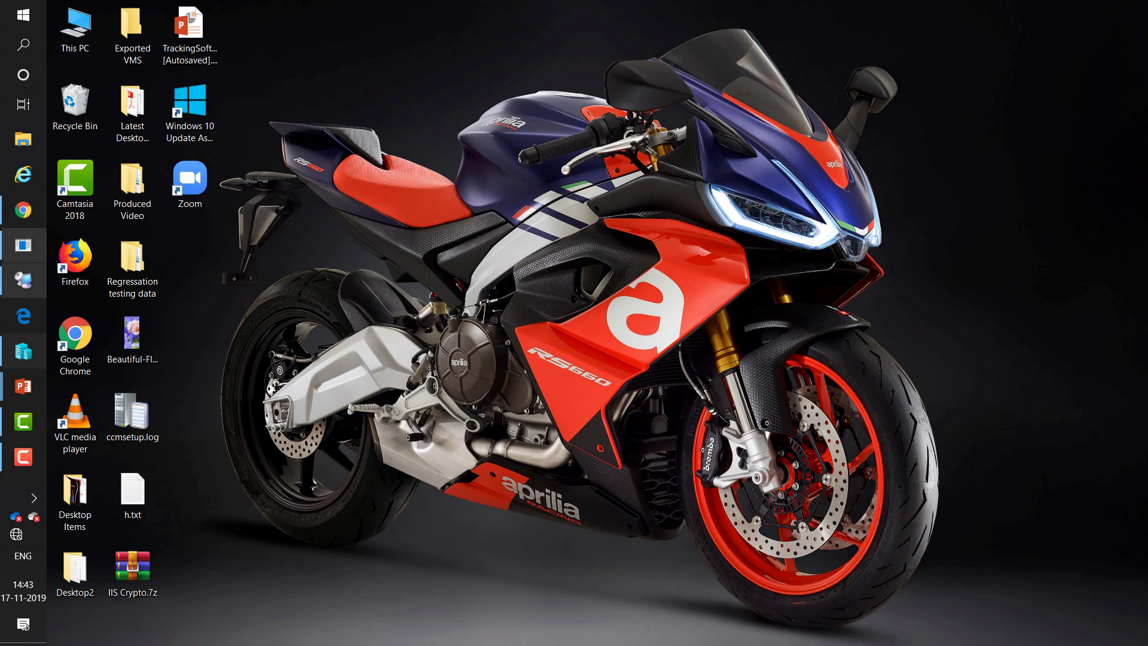
Switch to Remote Desktop Connection Manager and check the Control Panel items on client L95-07
click(23, 280)
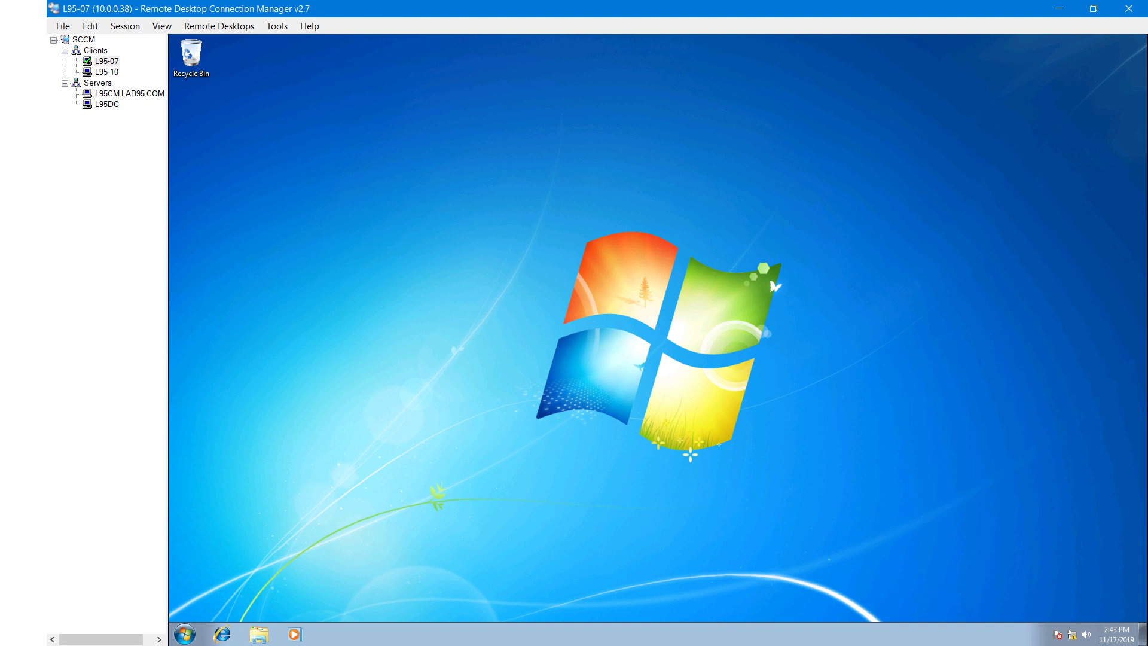
key(super+r)
text(contro)
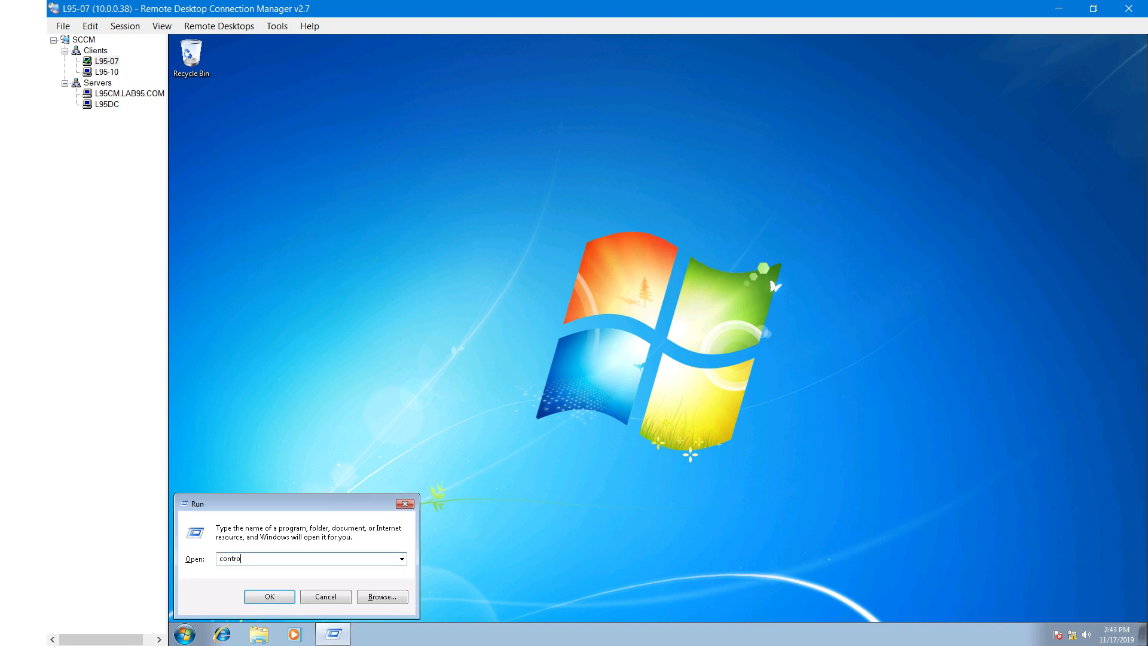
text(l)
key(Return)
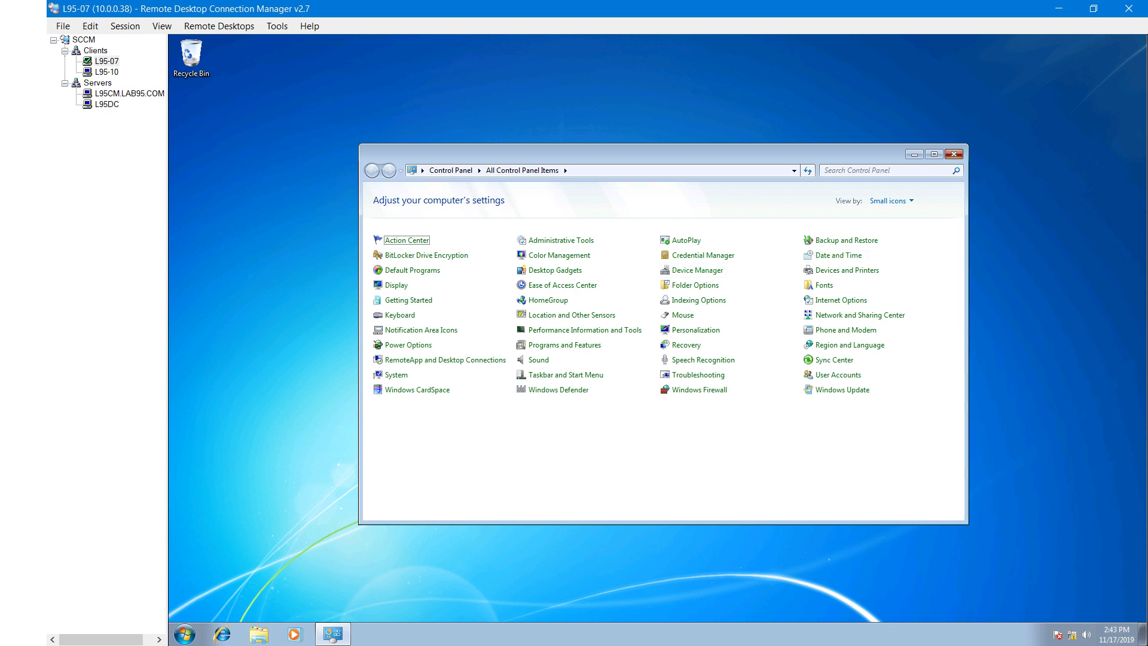
click(954, 154)
On server L95CM.LAB95.COM, open the Client Push Installation properties for the IND - GURUGRAM site
click(129, 93)
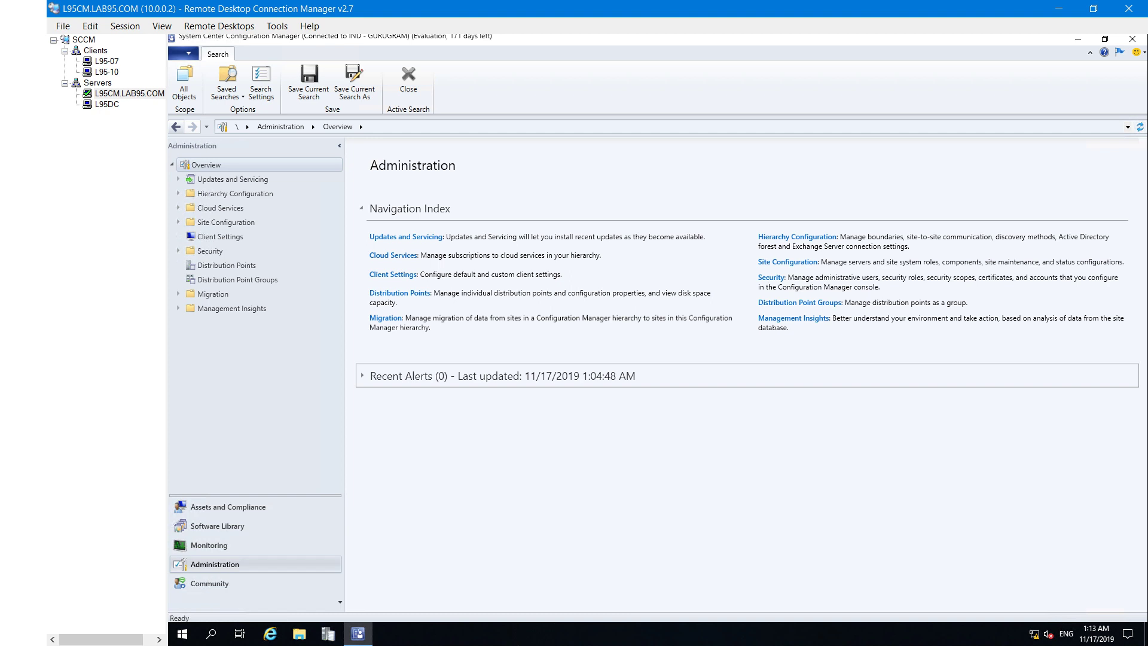
click(226, 222)
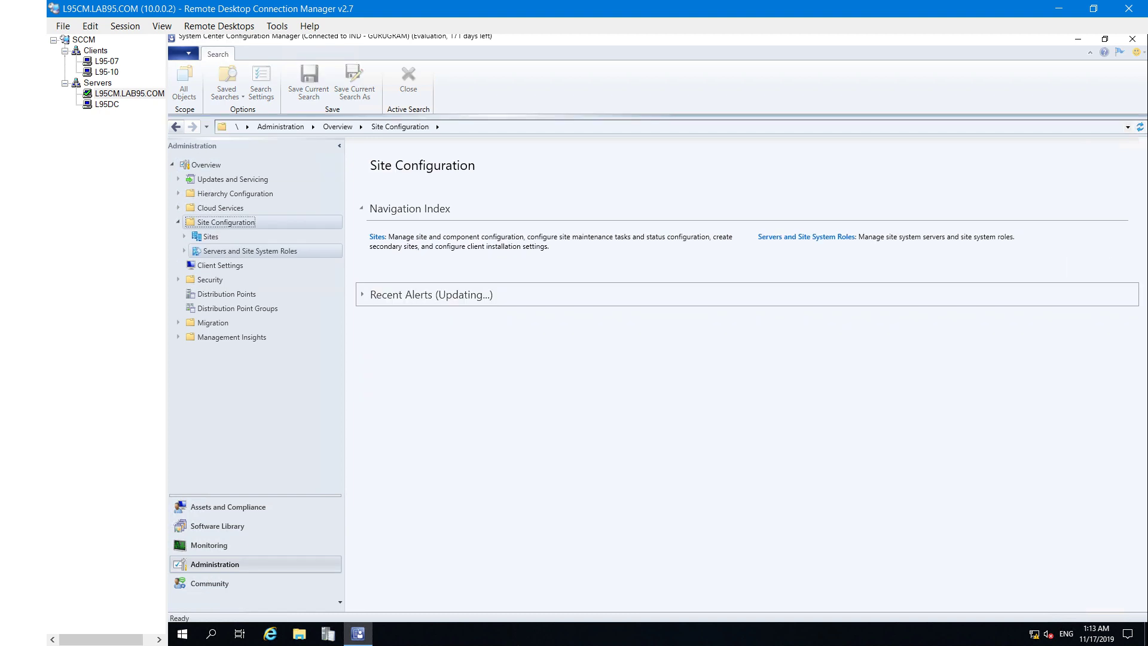
click(211, 237)
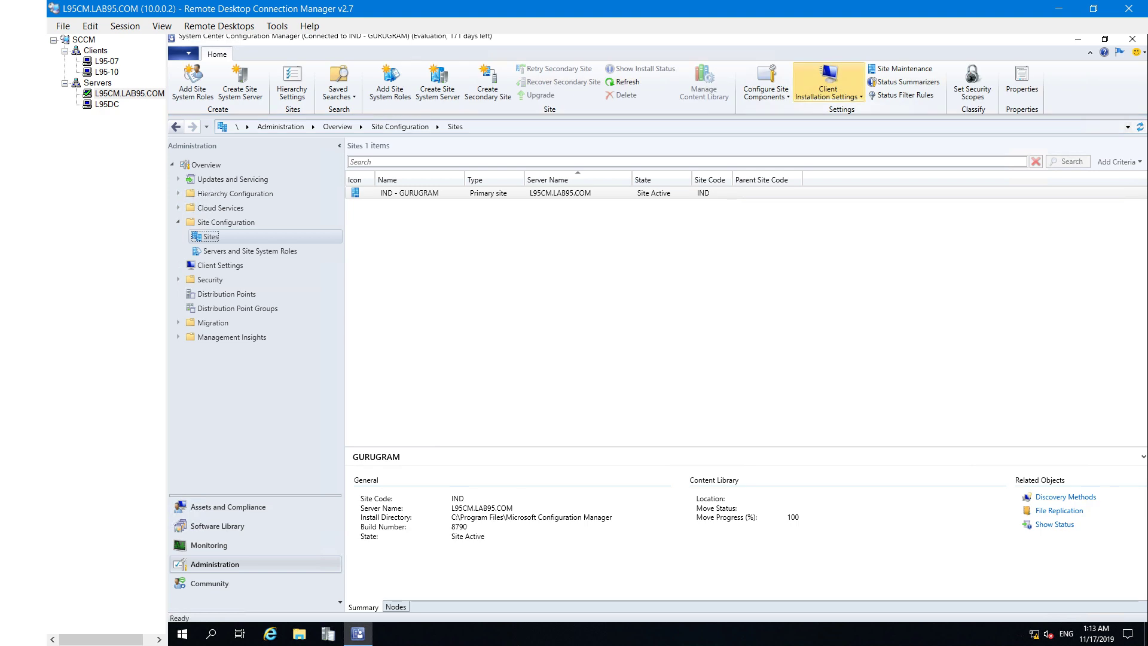
click(828, 83)
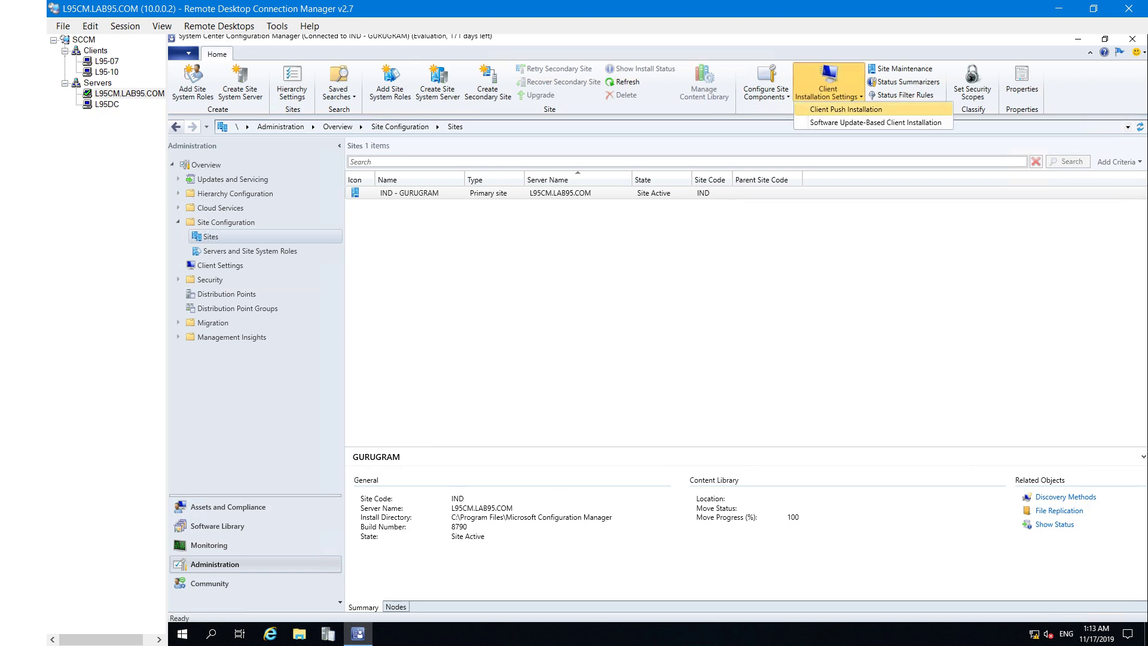
click(846, 110)
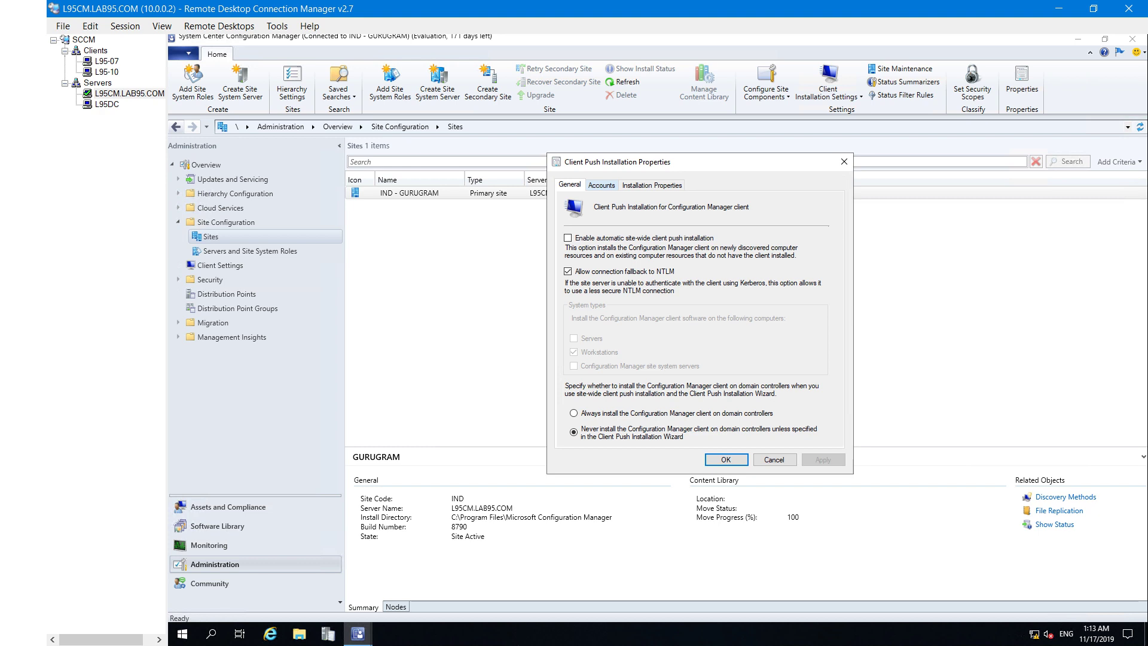
Start a new client push installation account and select the LAB95.COM domain user sccmadmin for it
click(602, 185)
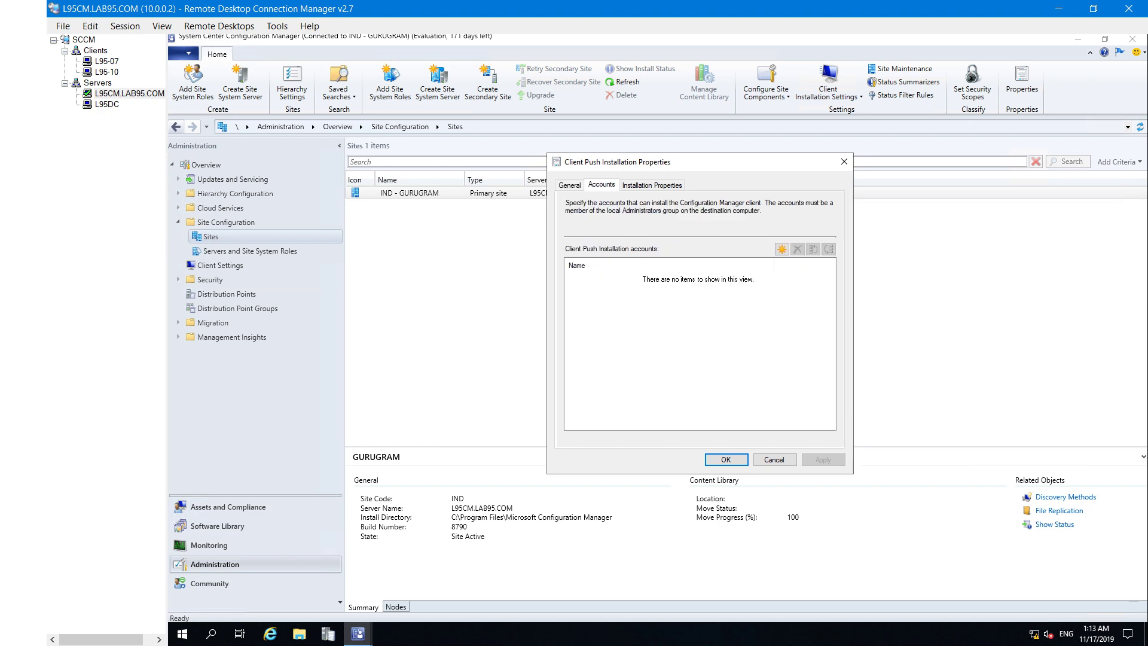
click(781, 249)
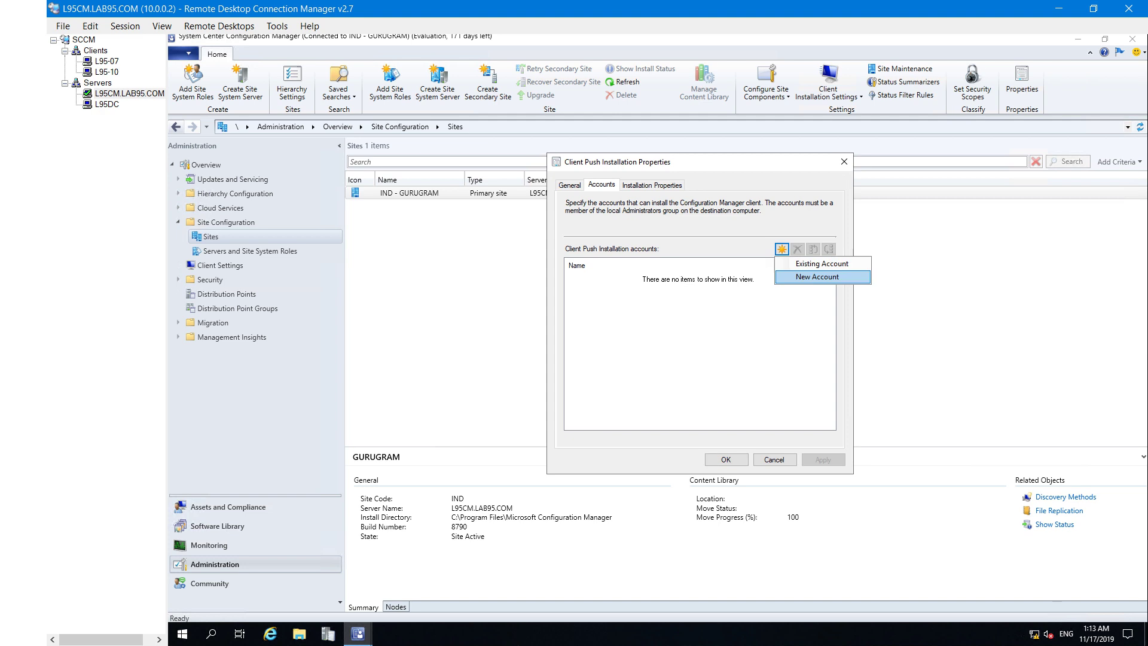
click(817, 277)
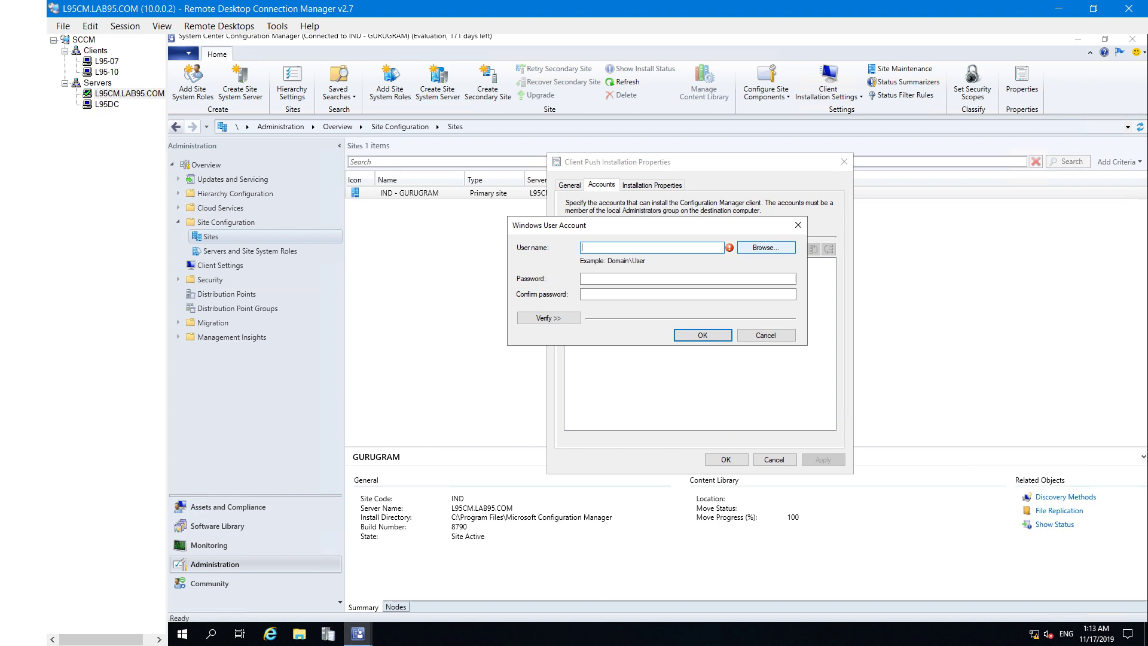
click(766, 248)
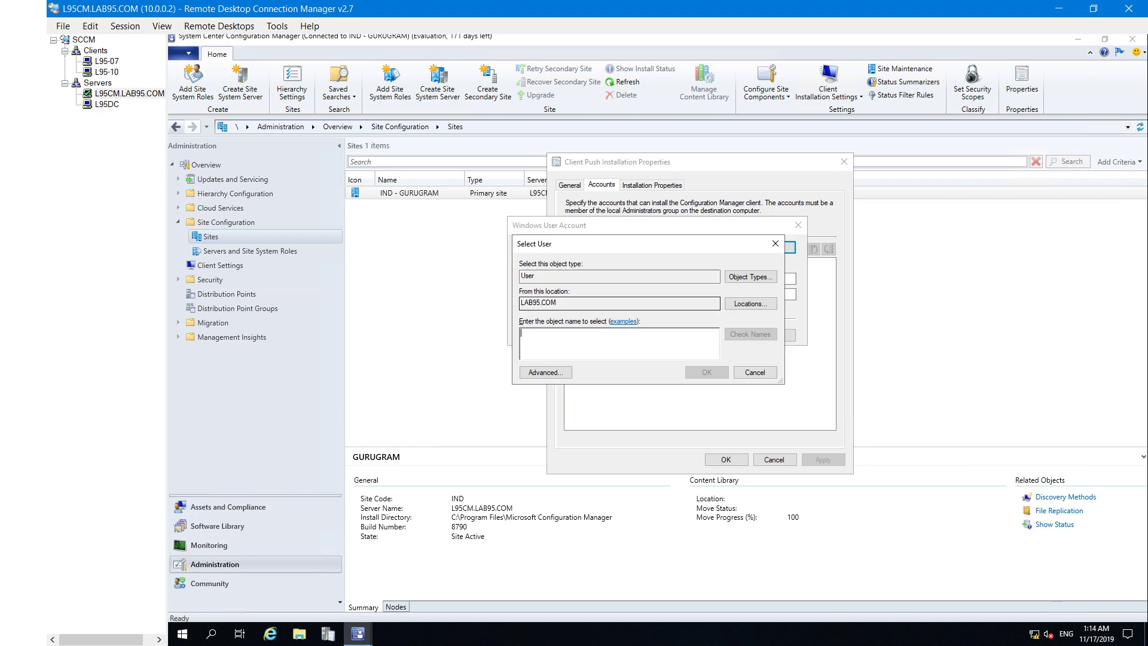
text(s)
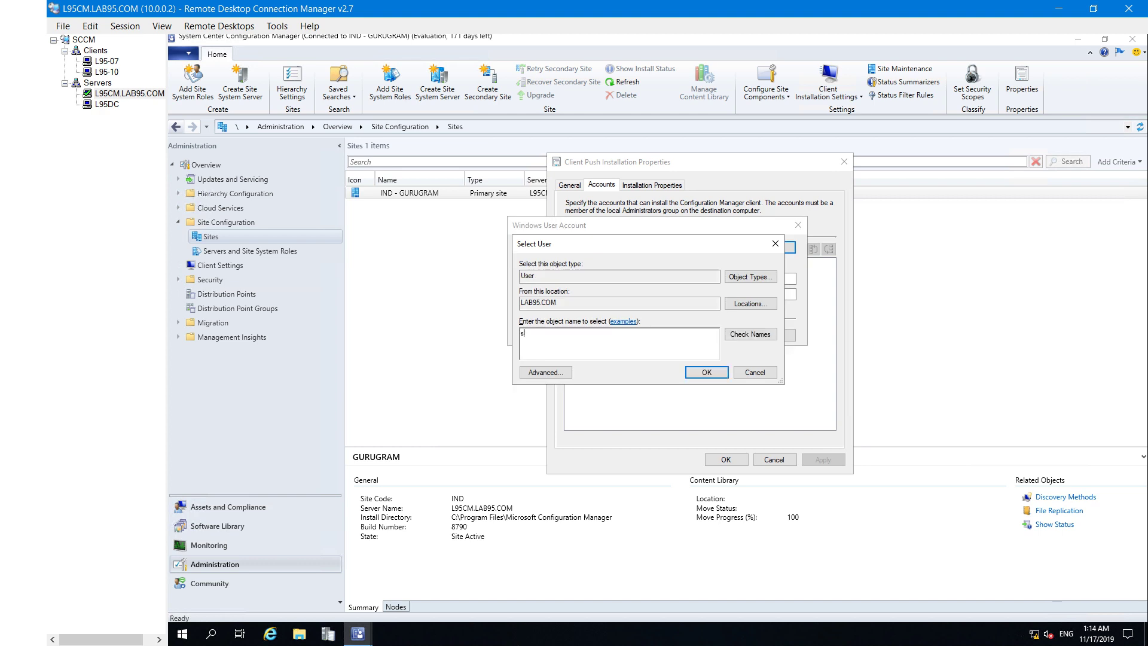
text(ccmadmin)
key(alt+c)
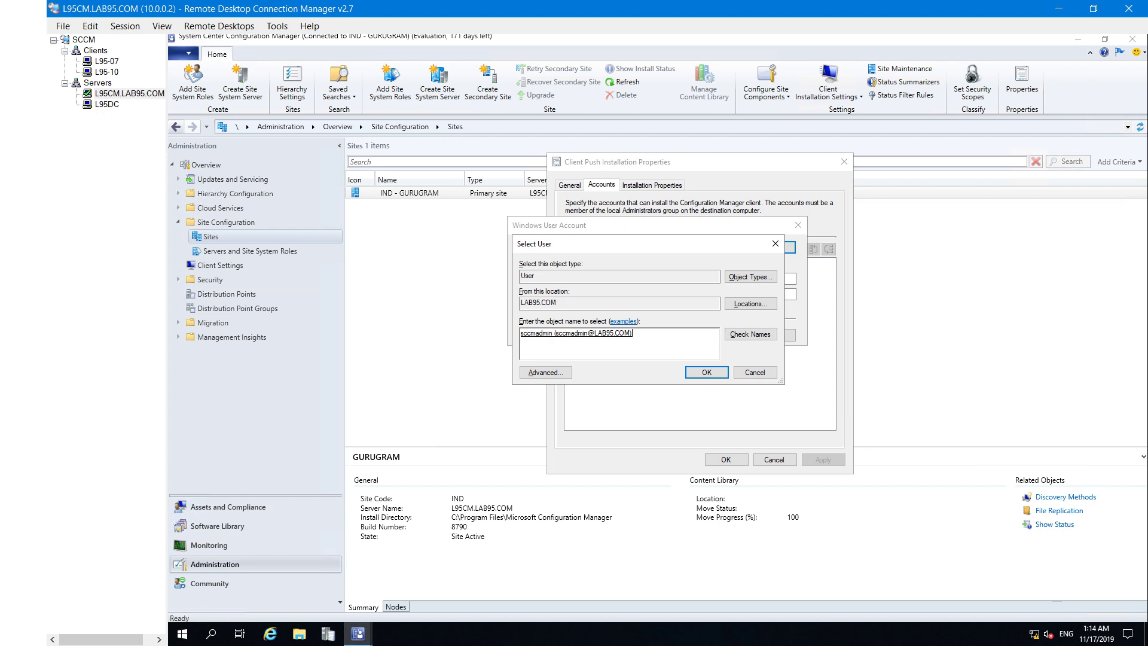
key(ctrl+a)
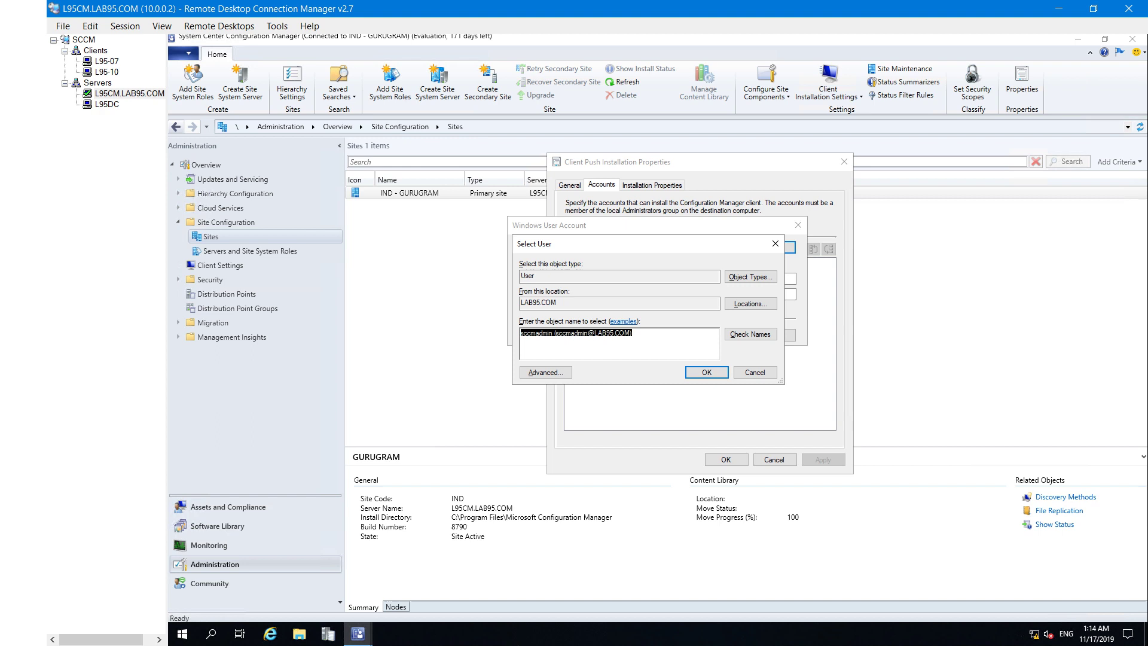
key(Return)
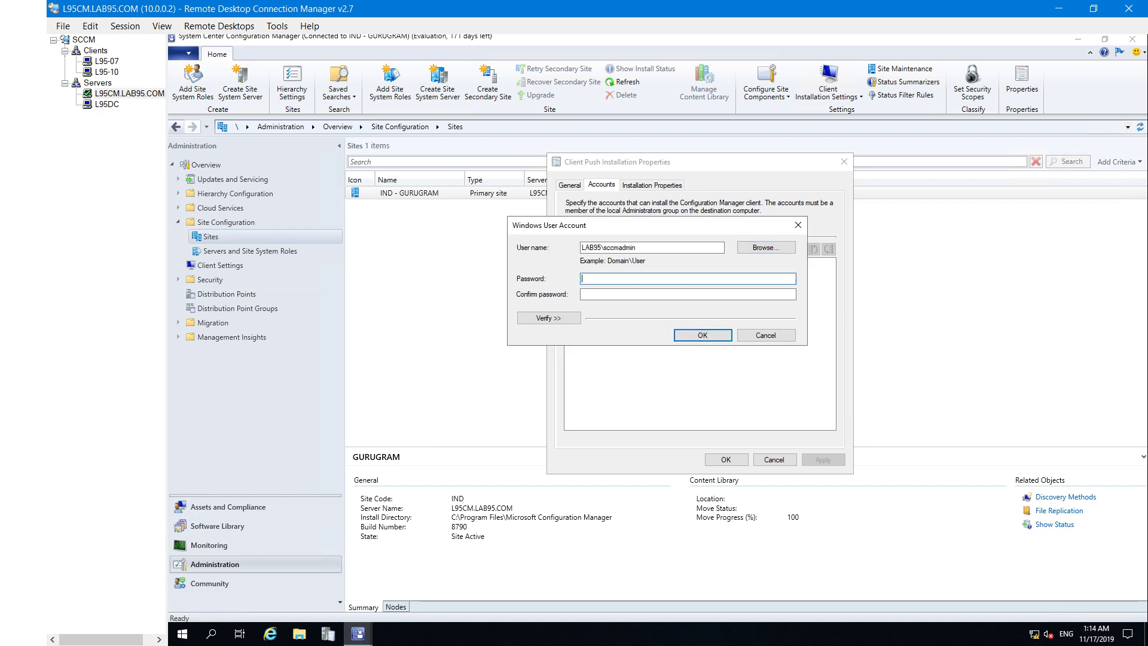
Enter and confirm the account password for the client push installation account
text(*****)
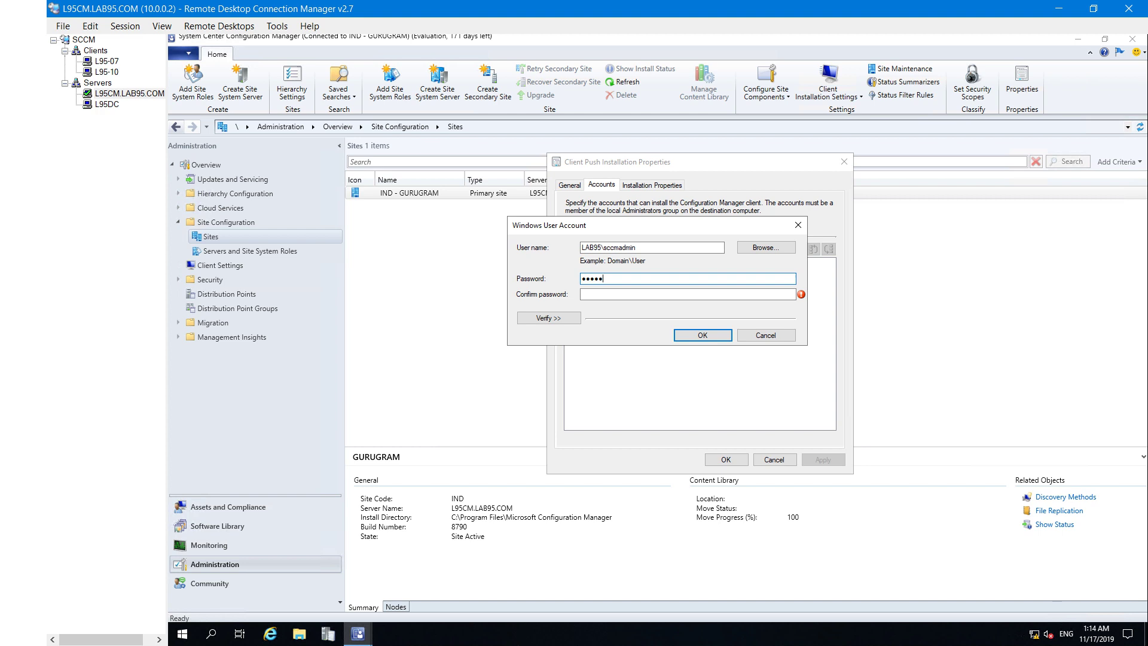
text(***)
key(Tab)
text(**)
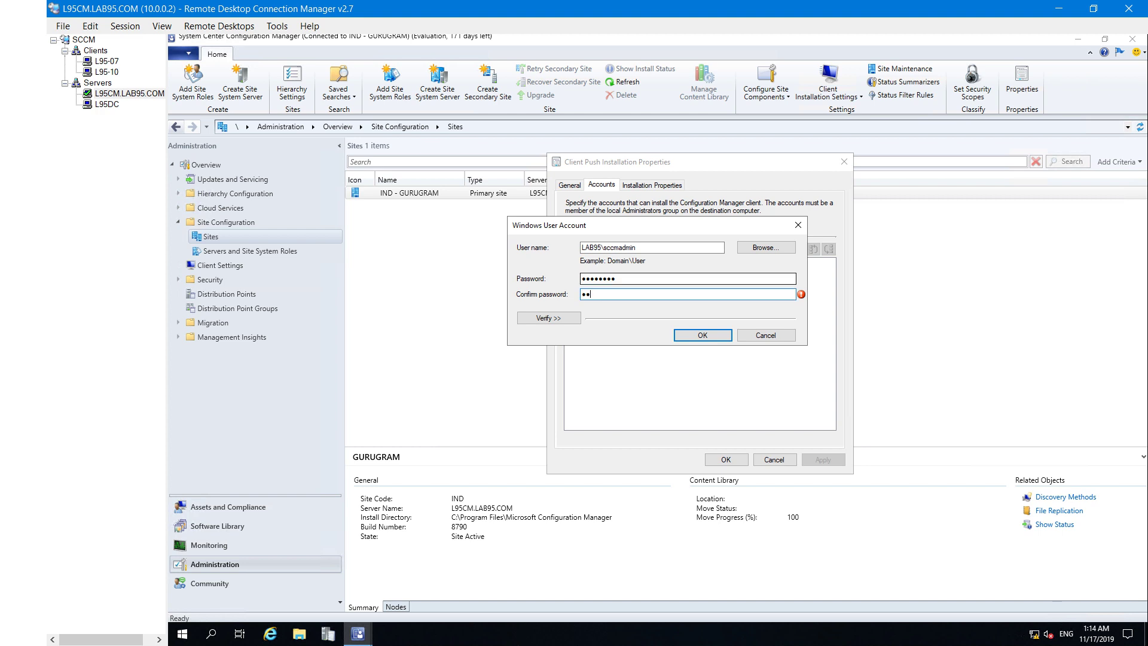
text(******)
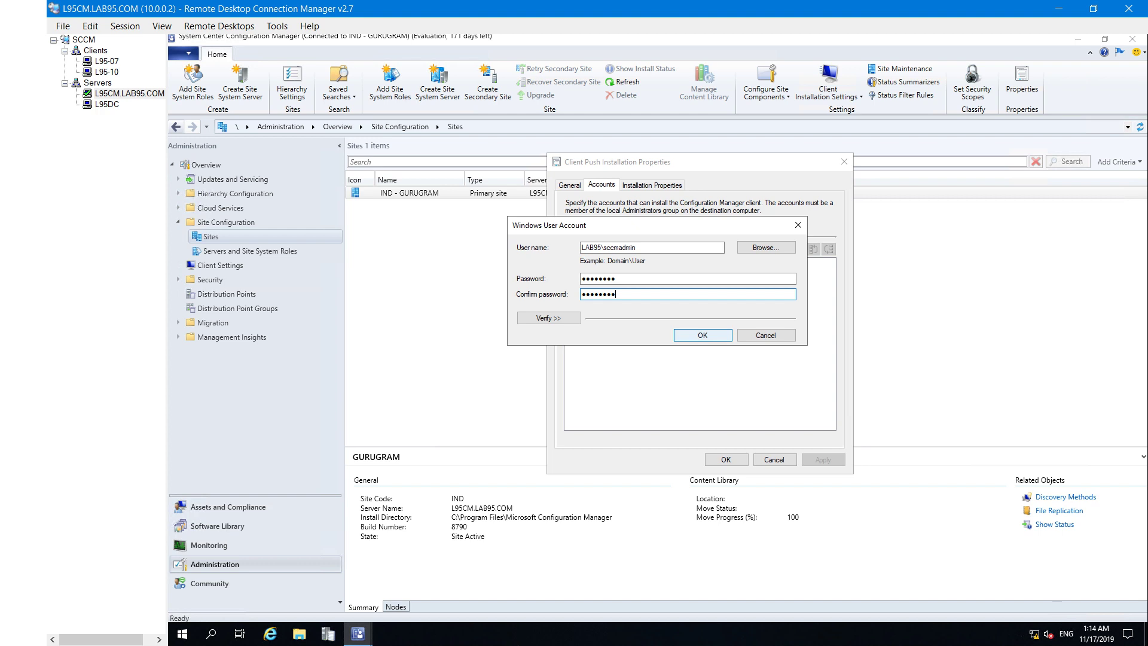
drag(620, 278, 581, 293)
click(619, 295)
key(shift+Tab)
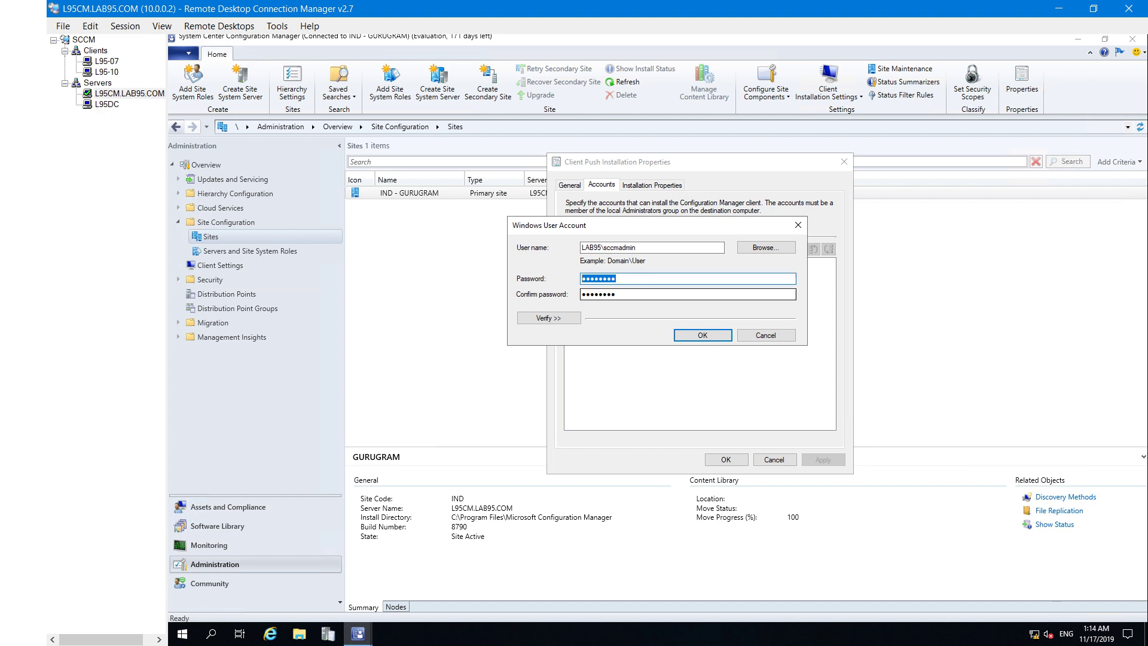
key(Tab)
click(619, 278)
Verify the client push account by testing its connection to the network share \\l95dc\NETLOGON
key(Tab)
key(Tab)
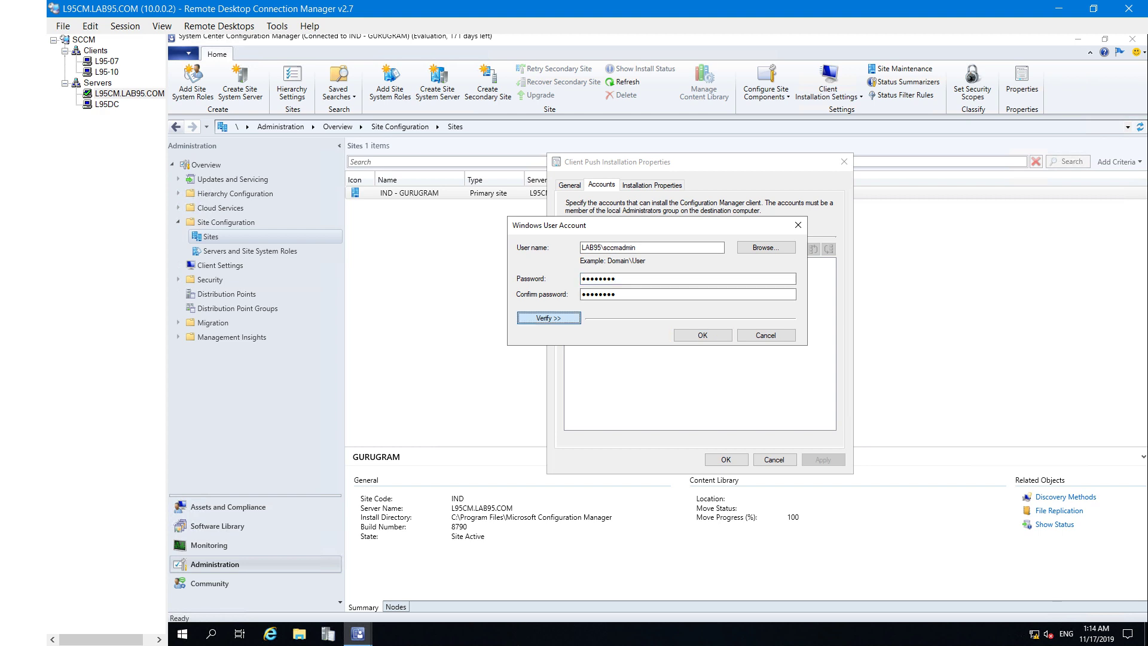
key(Return)
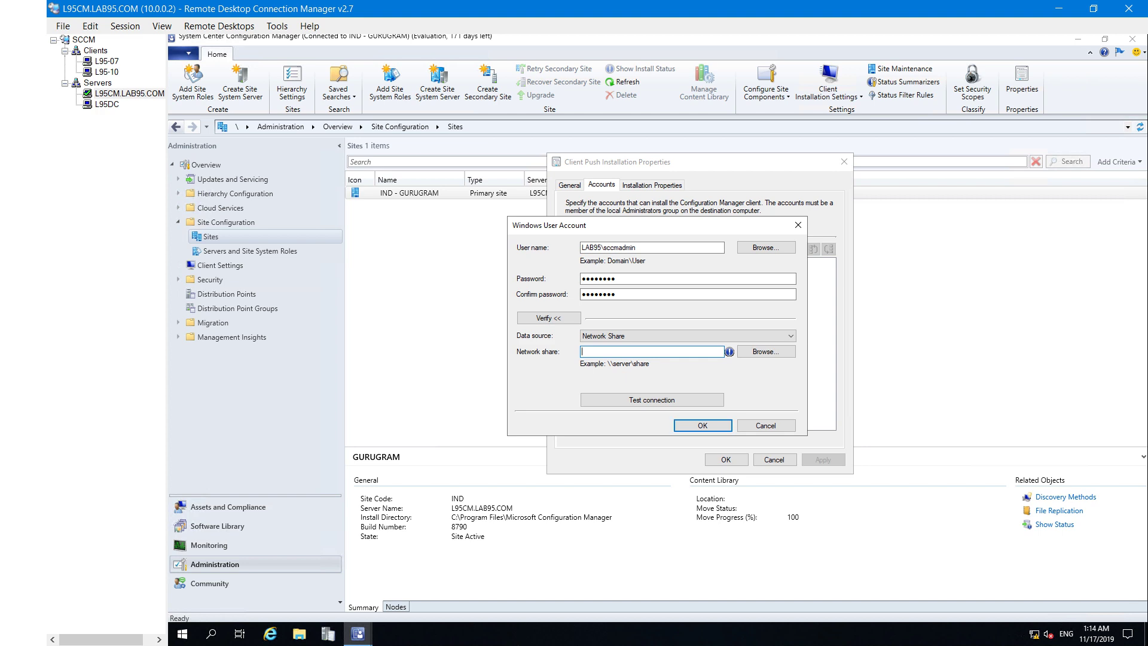
text(\\)
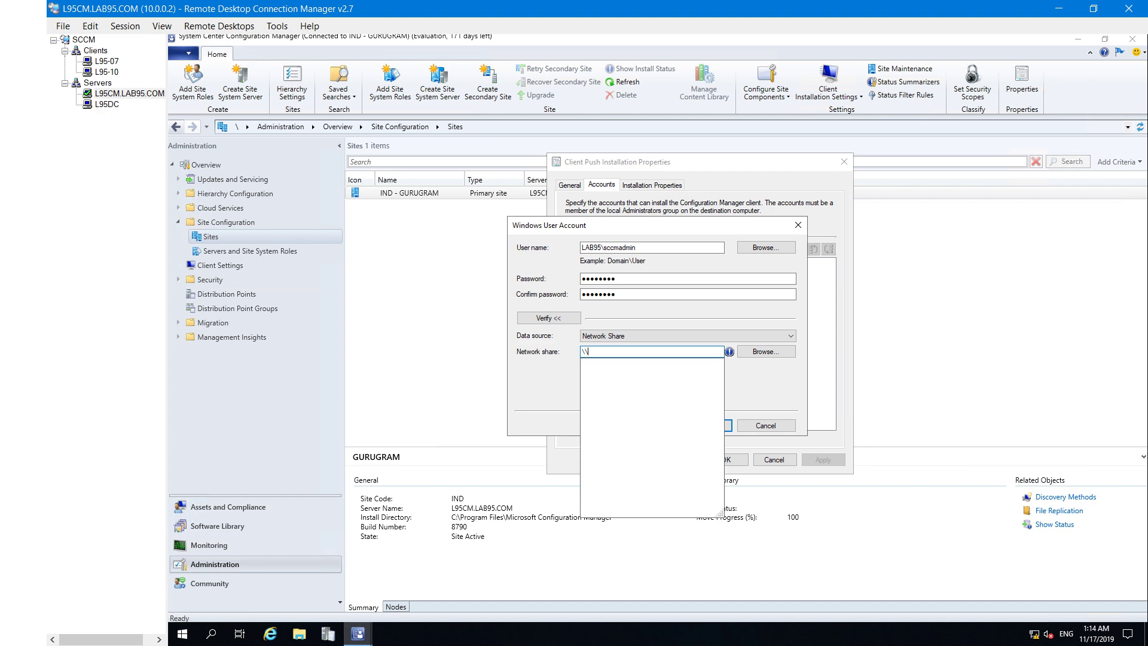
text(l95)
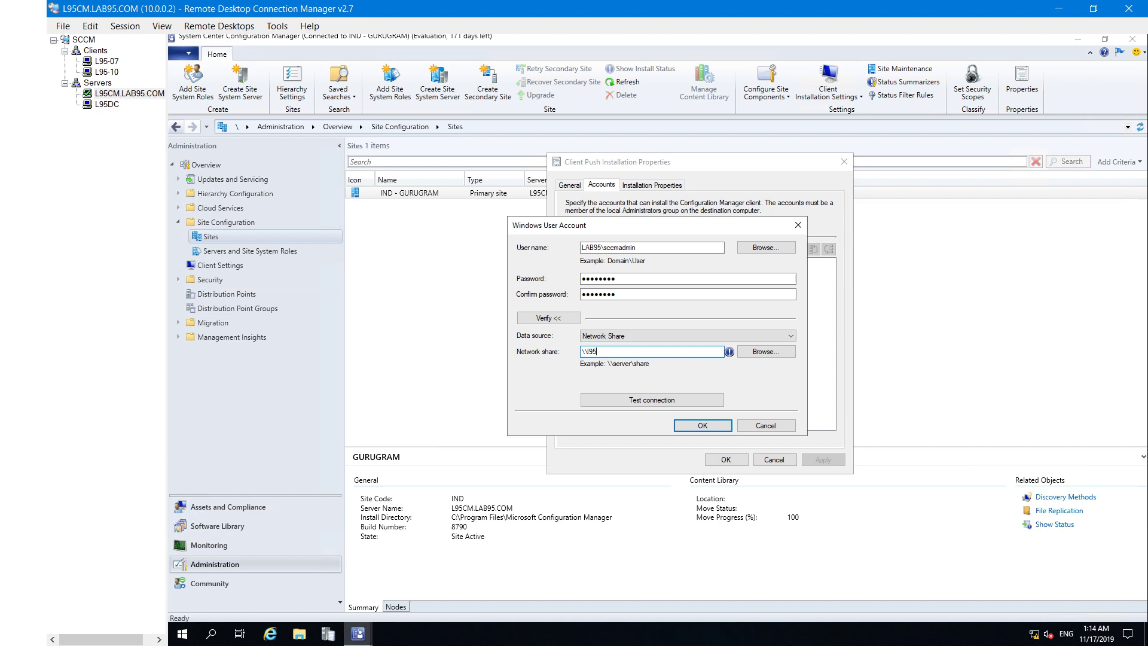
text(dc\)
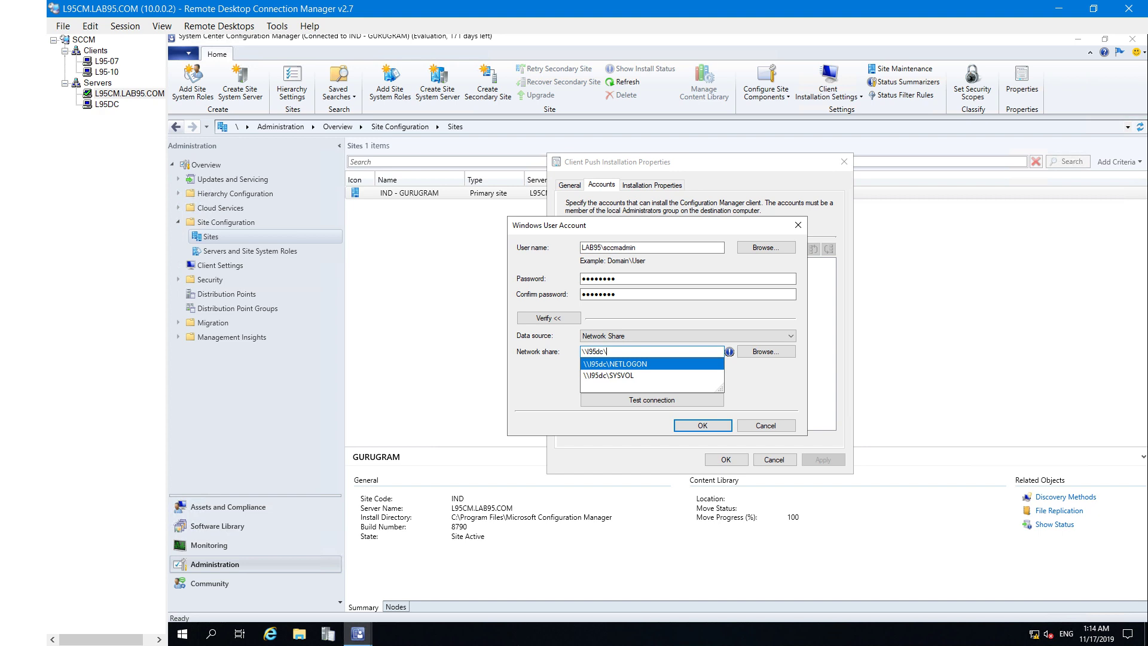
click(652, 365)
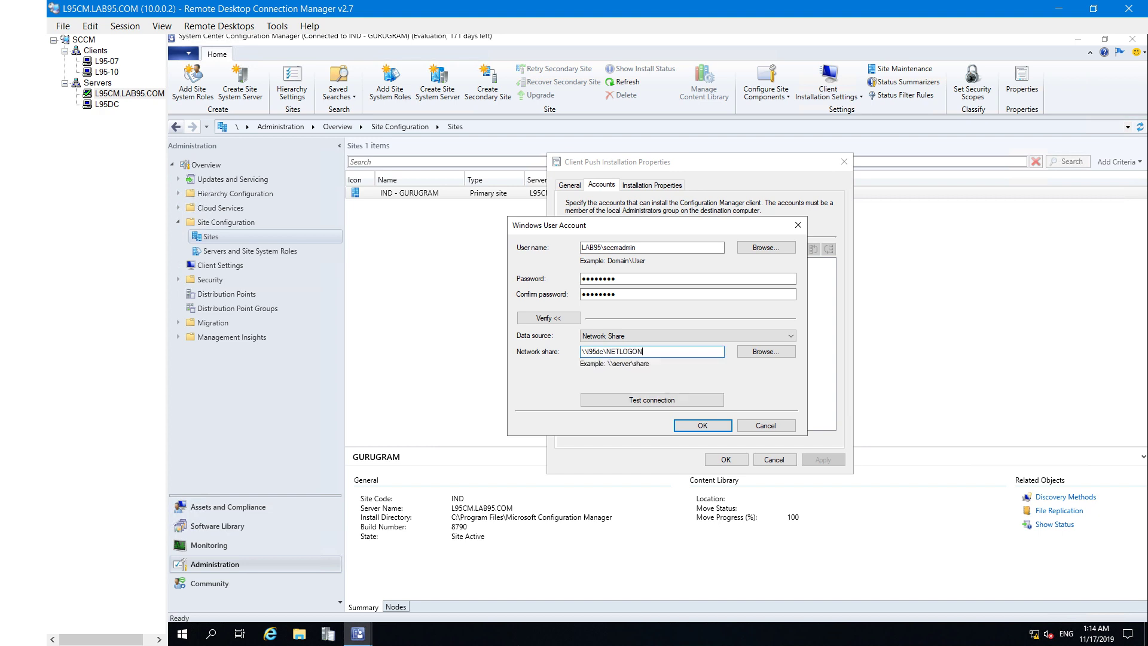
click(652, 400)
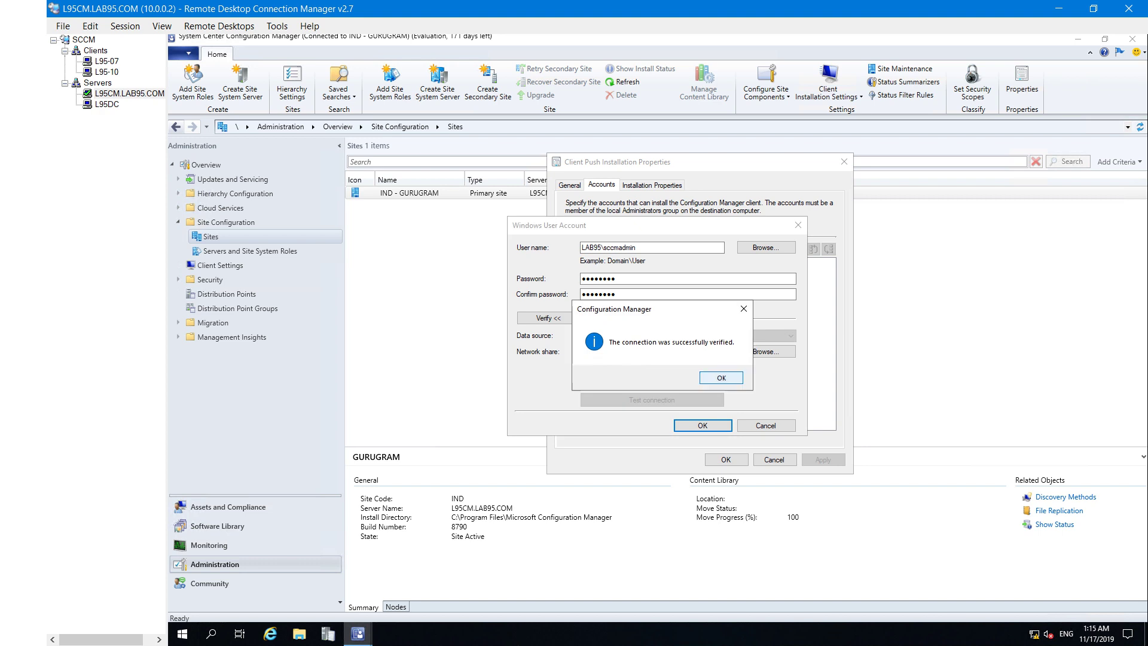
key(Return)
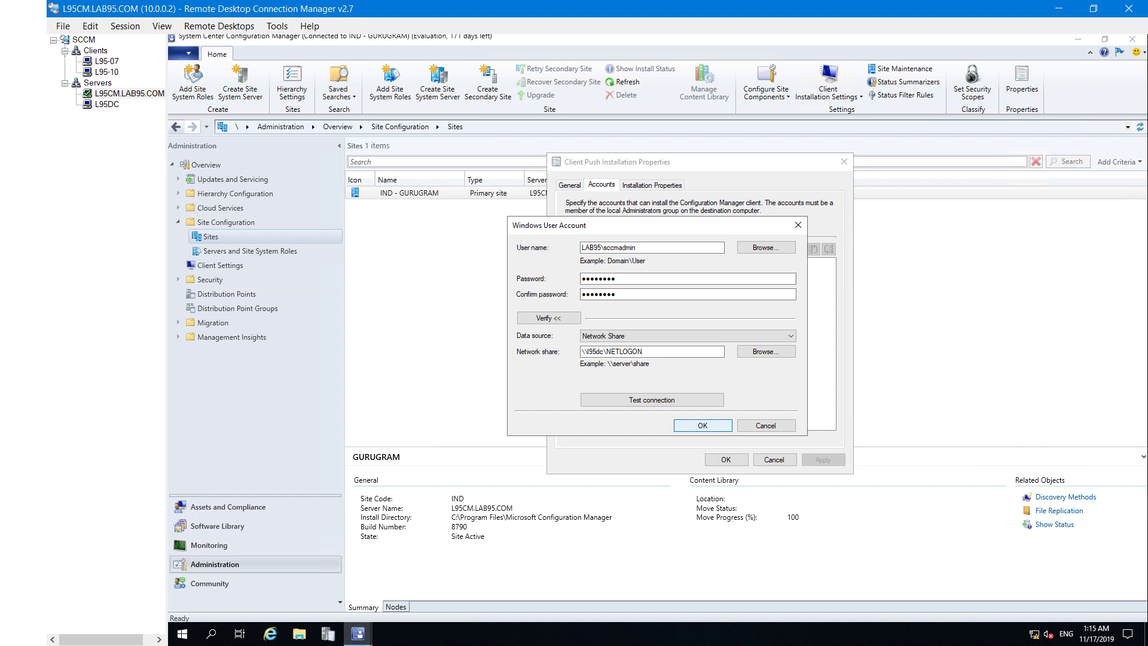
Add the verified LAB95\sccmadmin account to the client push installation accounts and apply the change
key(Return)
click(824, 460)
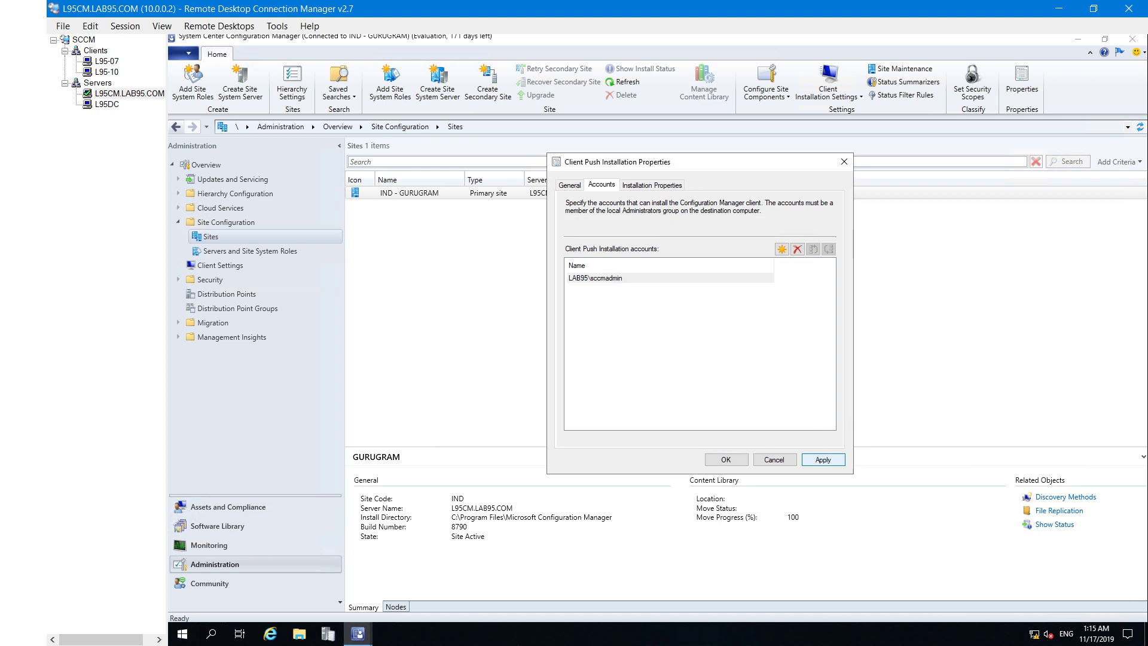
key(Return)
Enable automatic site-wide client push for servers, workstations and site system servers, always installing on domain controllers, and save the properties
key(ctrl+shift+Tab)
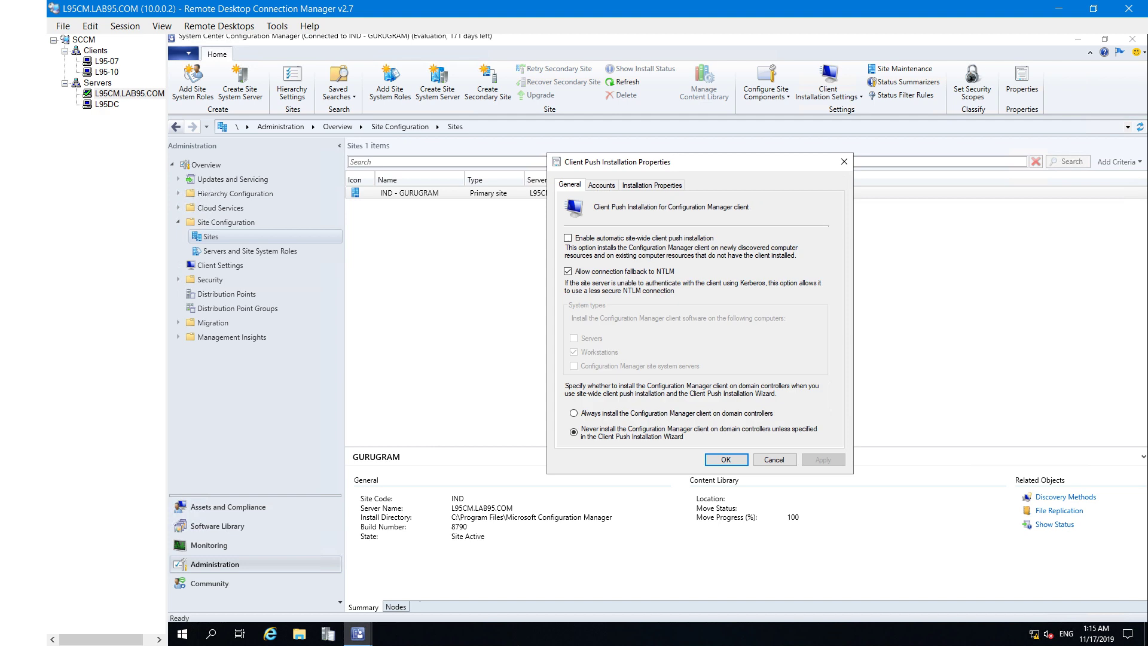
drag(711, 162, 776, 139)
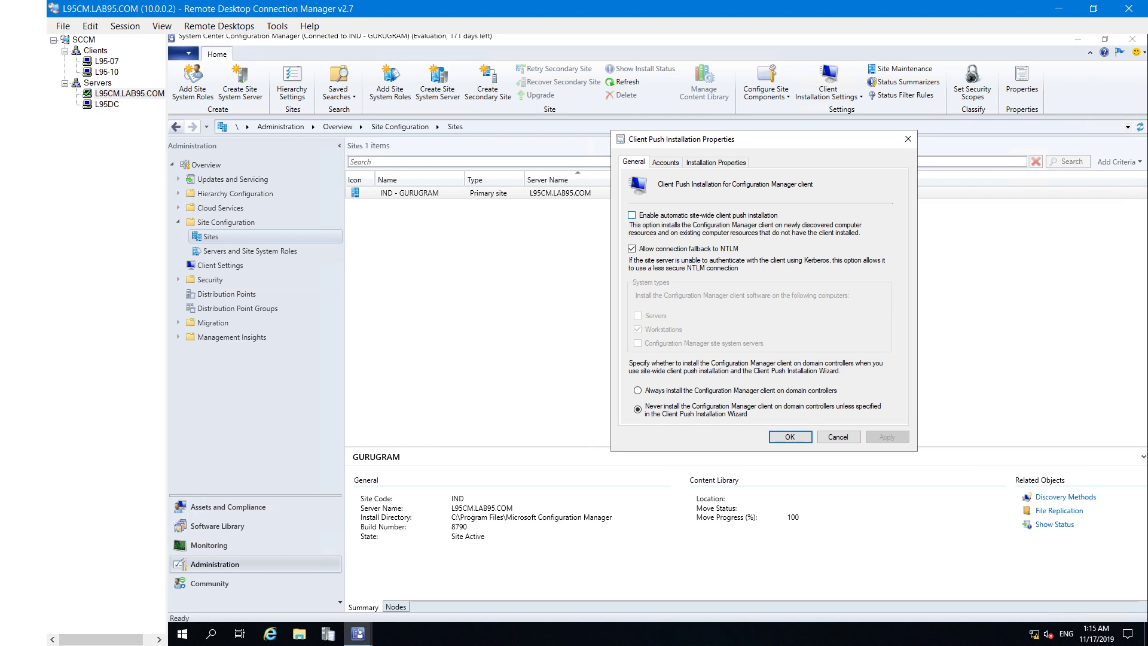
click(632, 215)
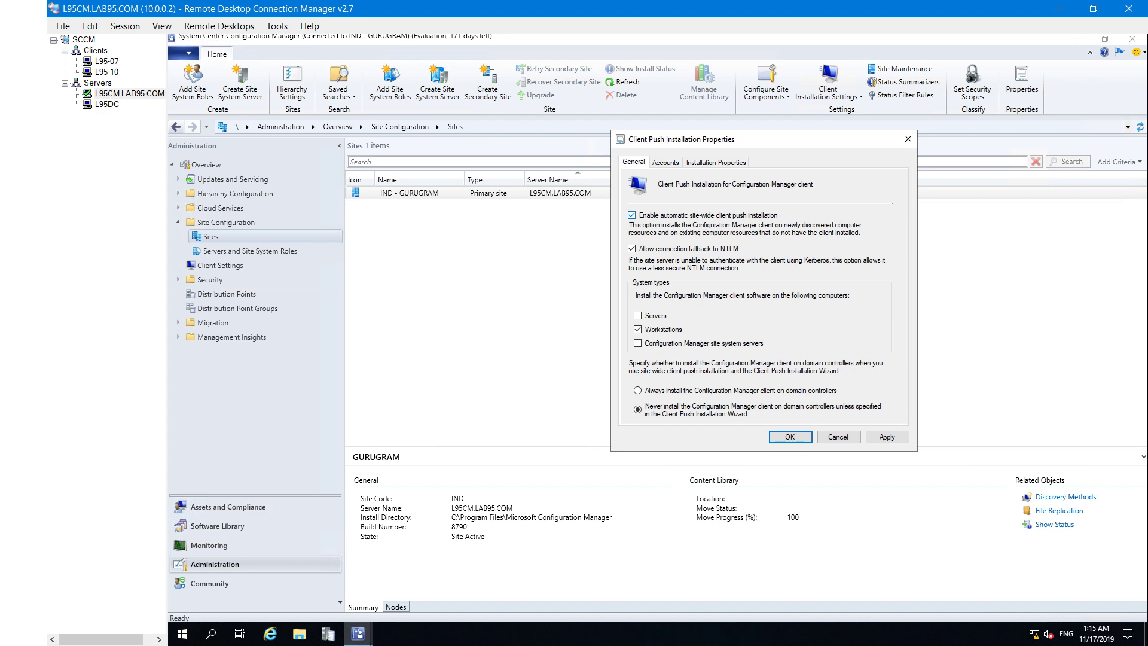
click(632, 215)
click(631, 215)
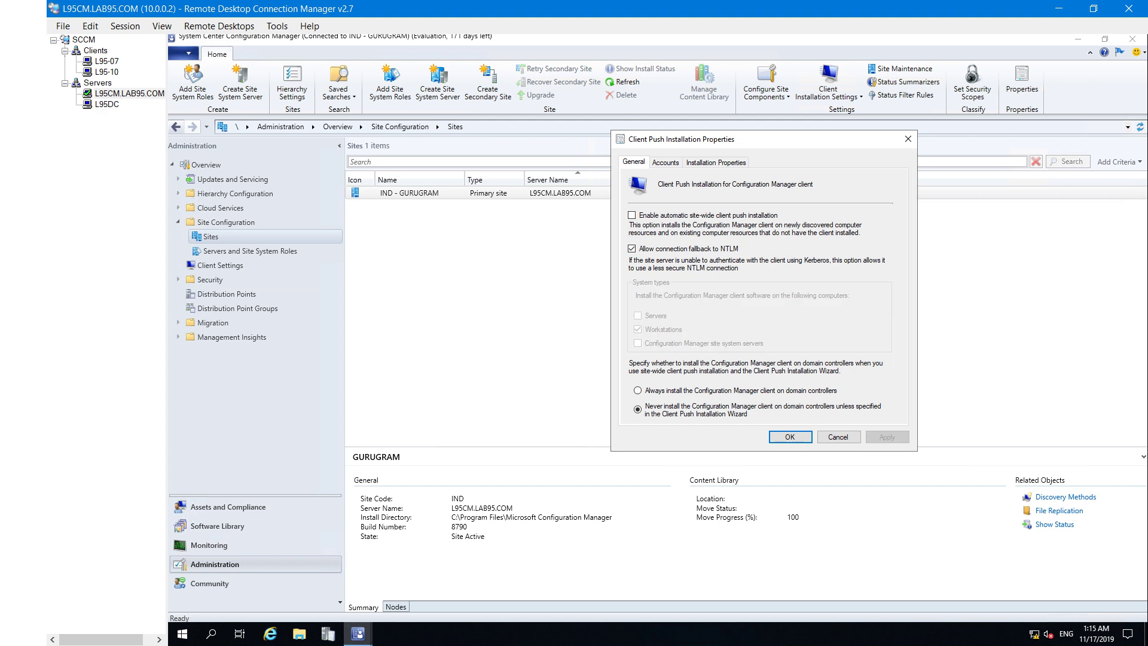
click(632, 214)
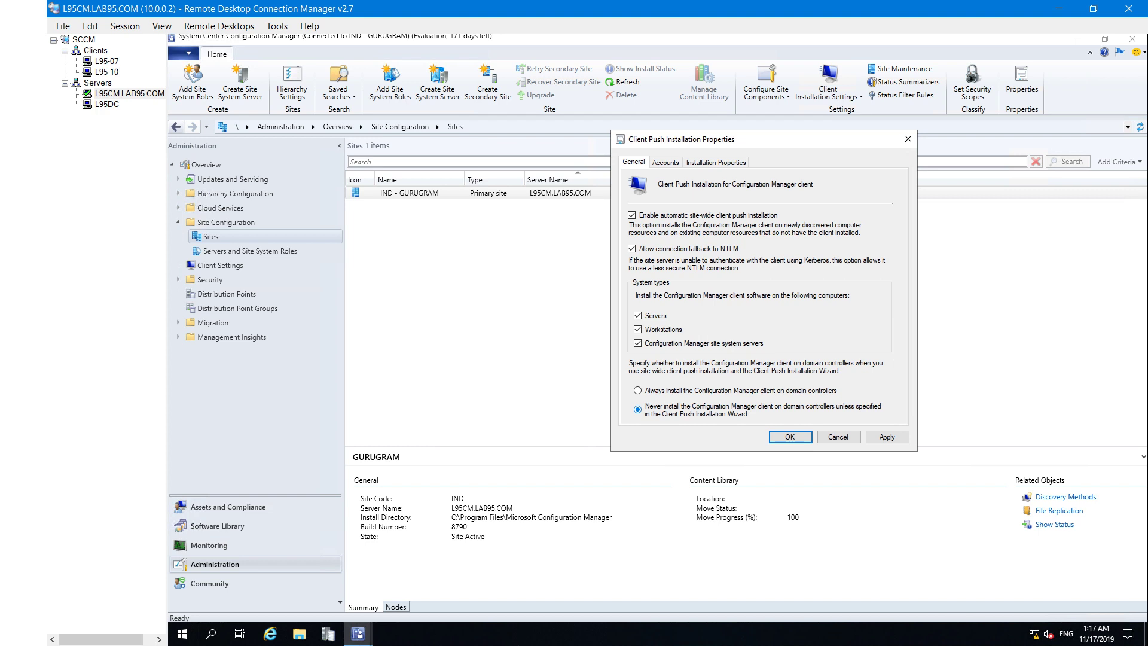
click(639, 390)
click(887, 436)
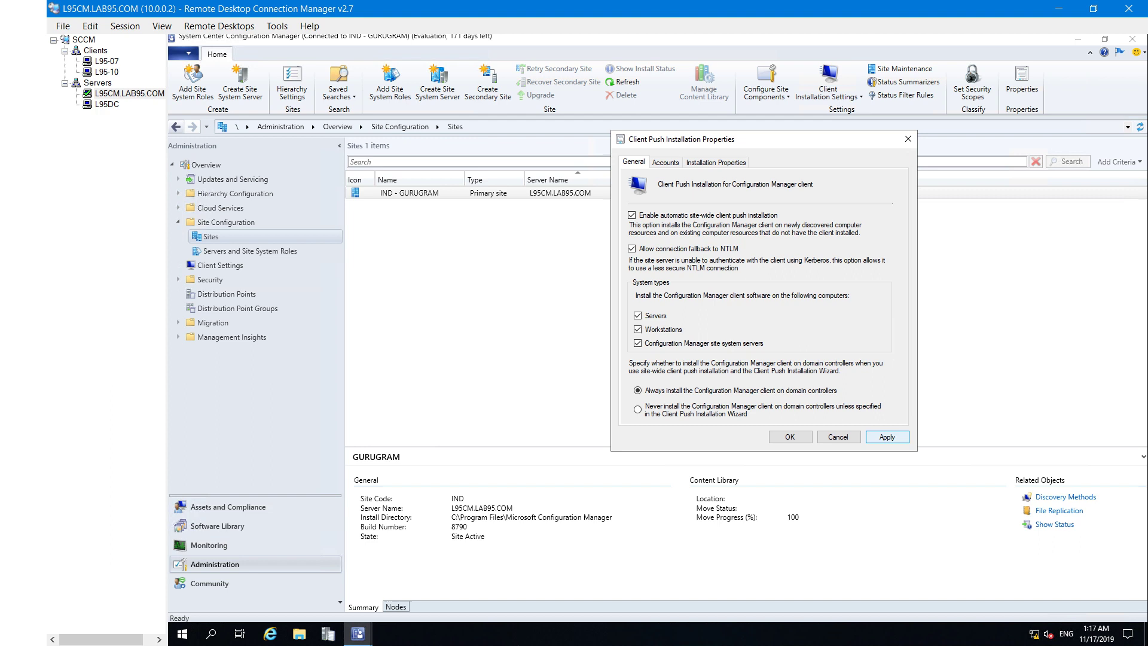
click(790, 437)
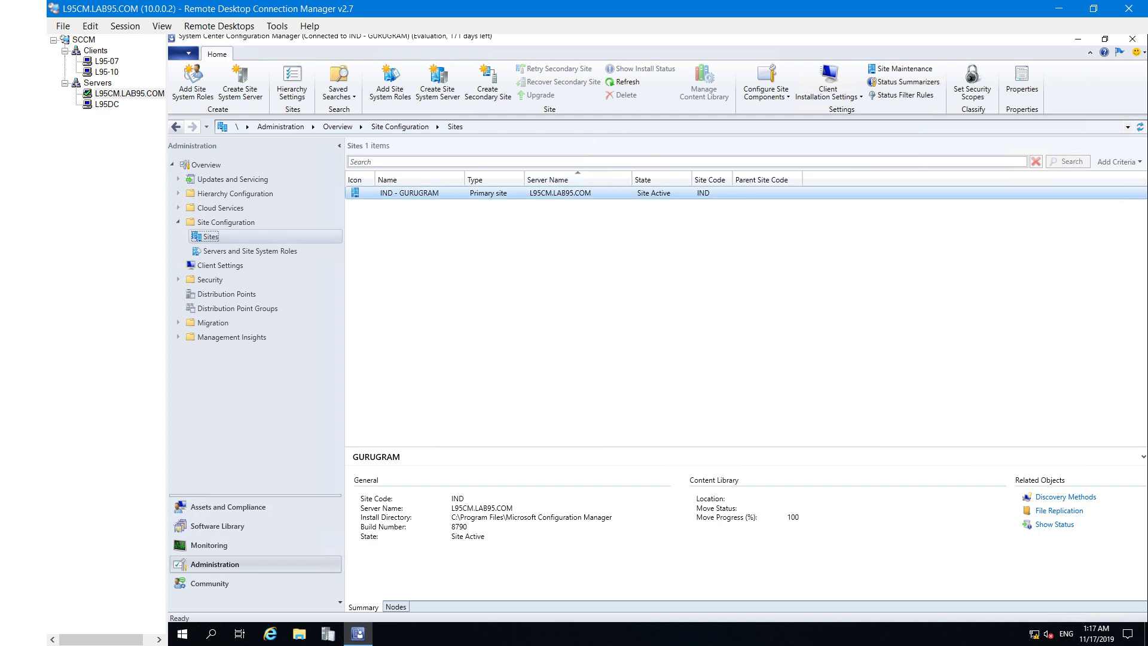
Reopen the site's Client Push Installation properties and turn off automatic site-wide client push installation
click(829, 93)
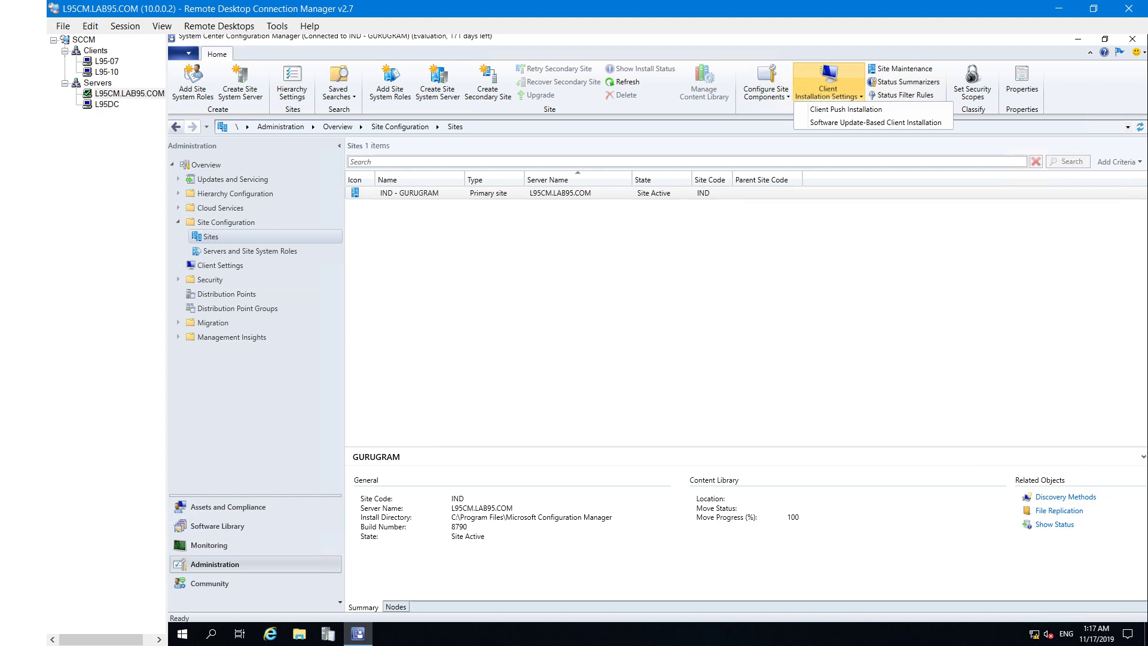
click(846, 109)
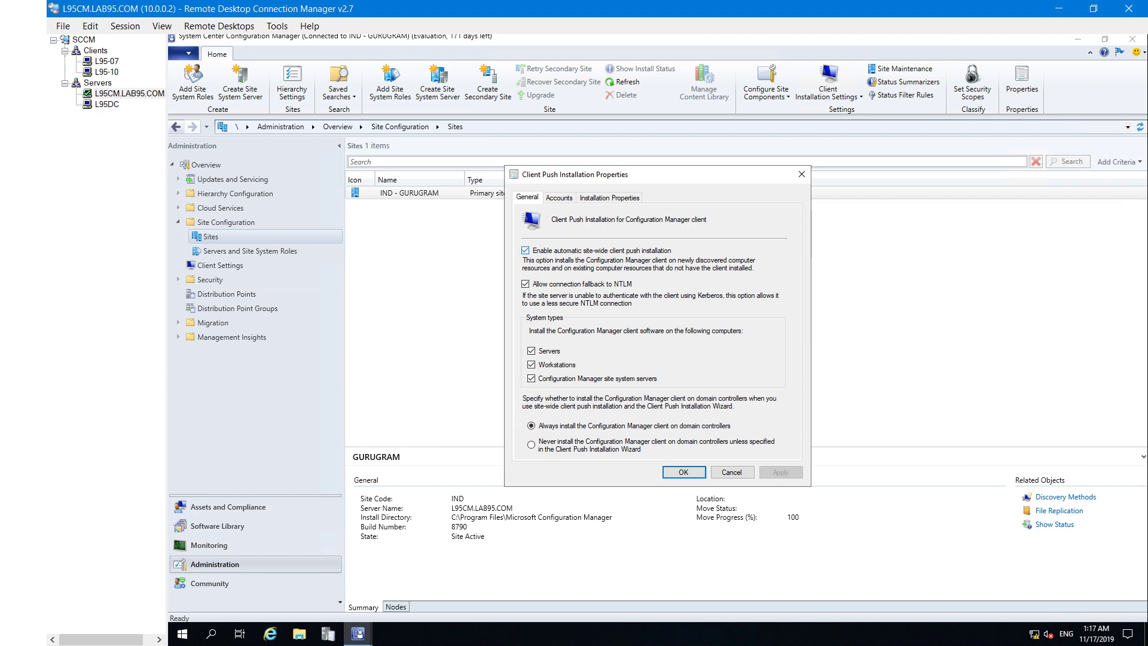
click(526, 251)
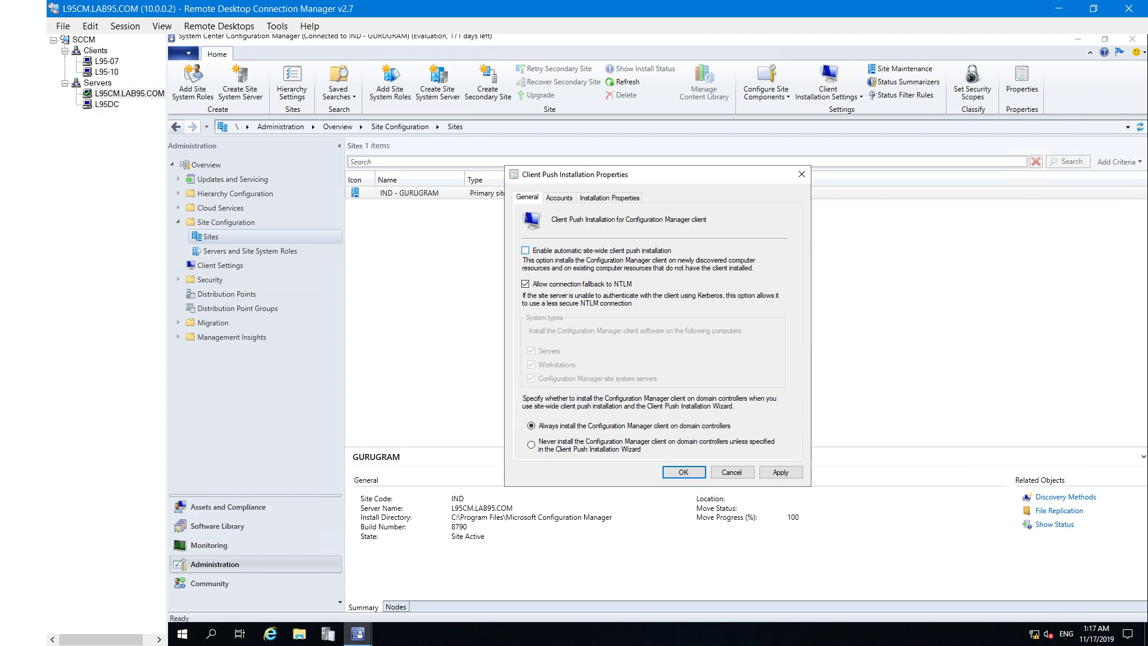
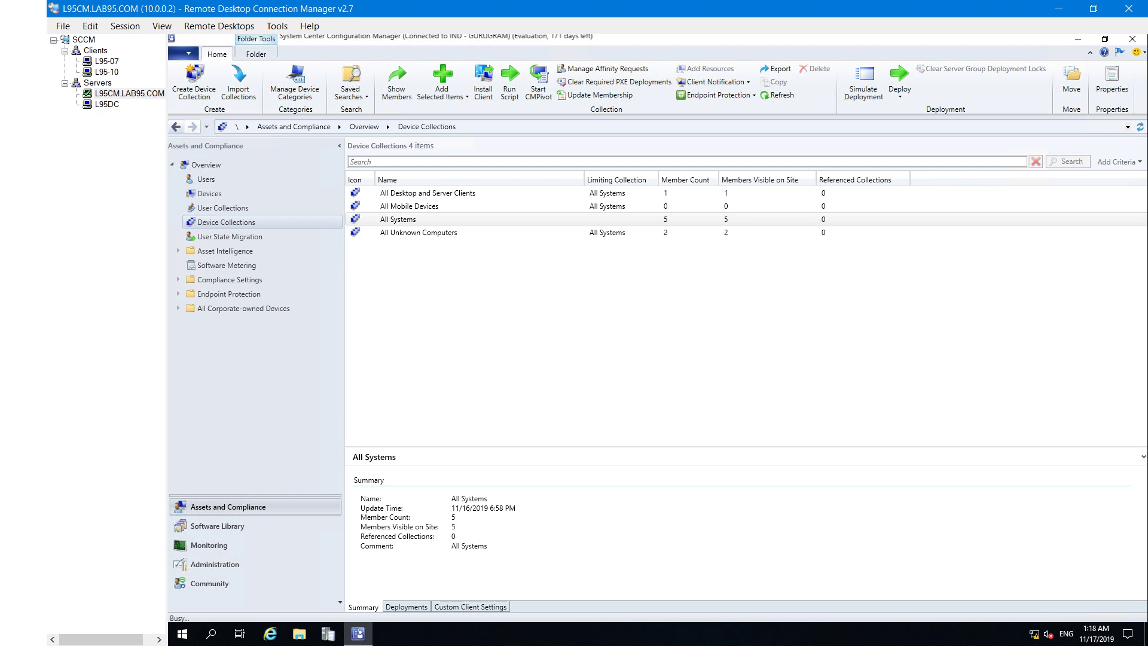
Open the All Systems device collection and check the client details of L95-10 and L95-07
double_click(399, 219)
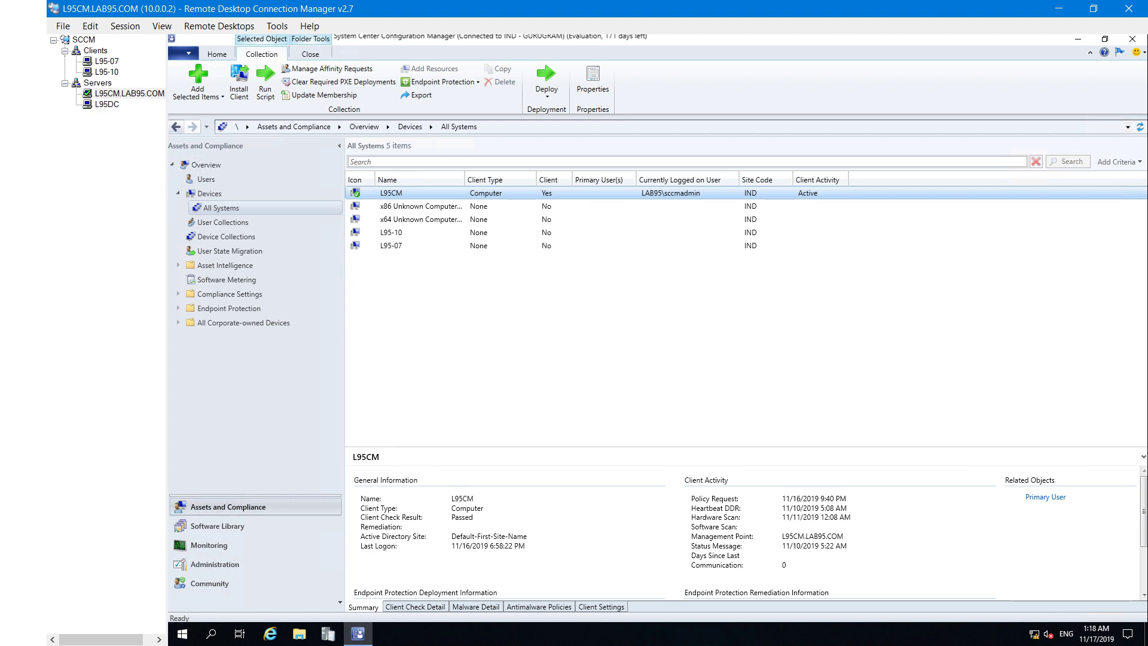
click(392, 232)
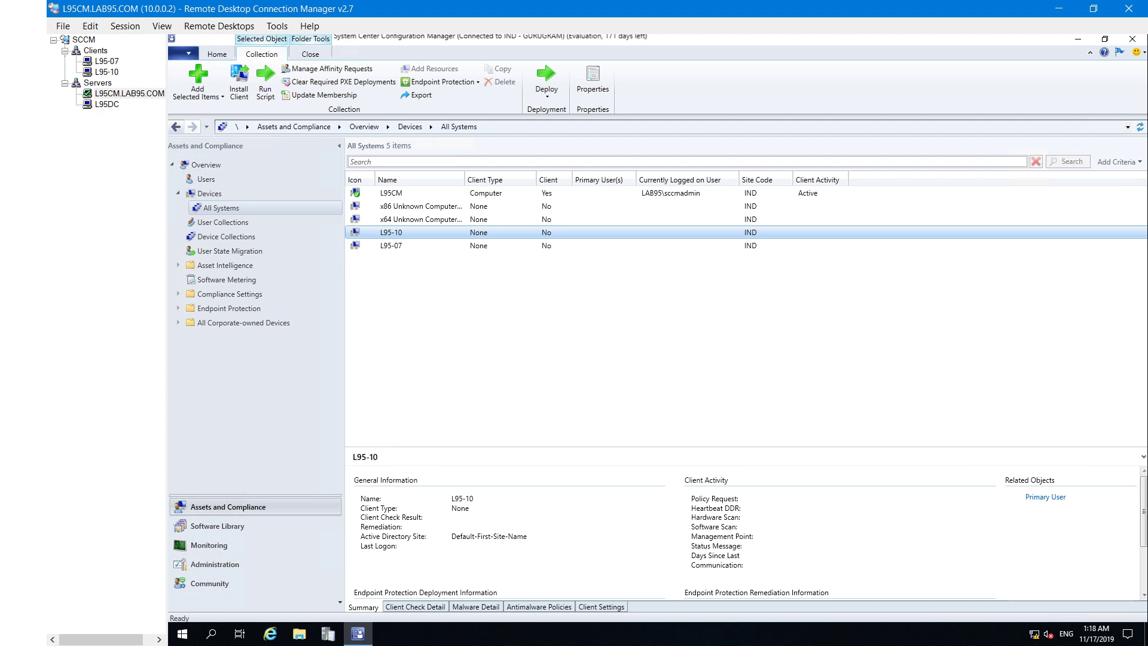
click(391, 246)
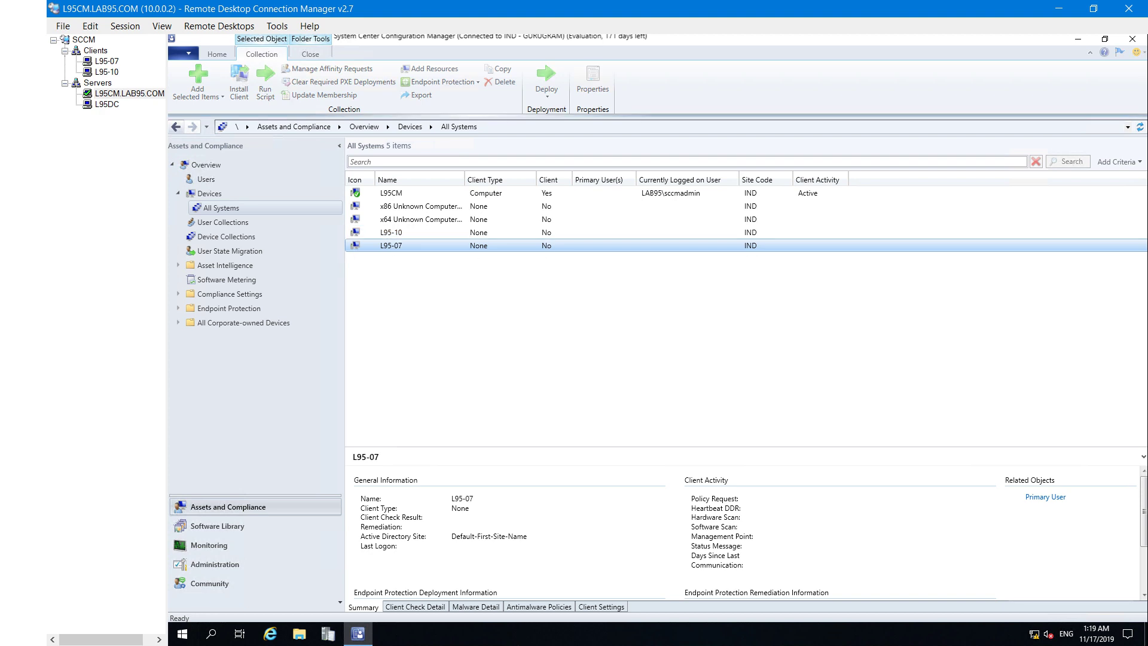
click(392, 233)
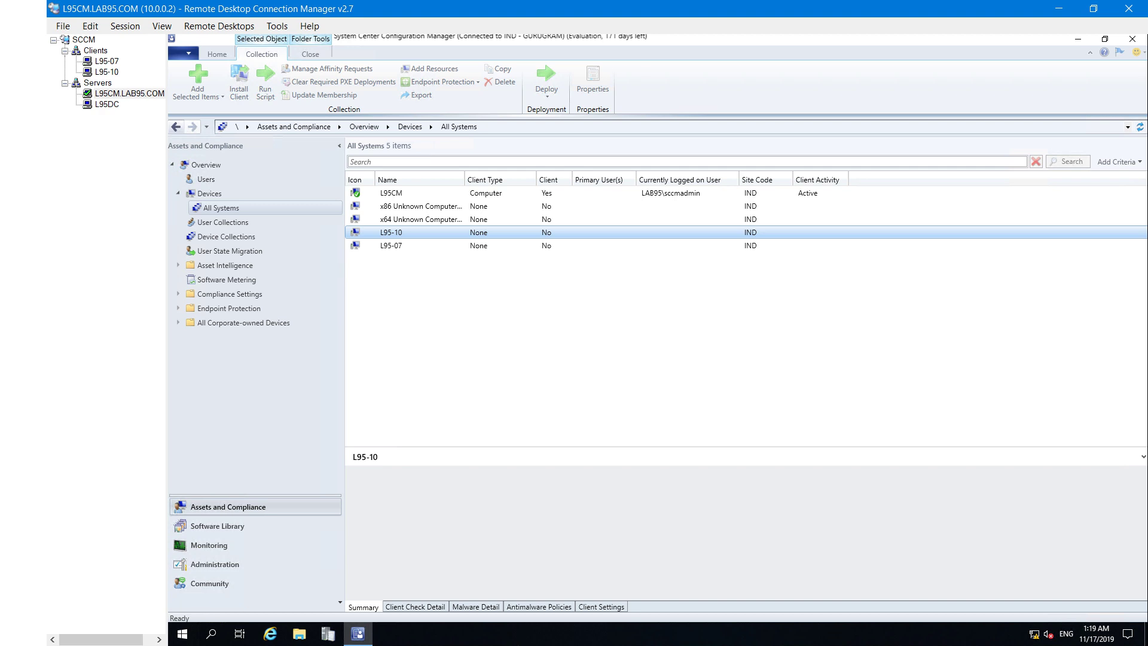
click(391, 246)
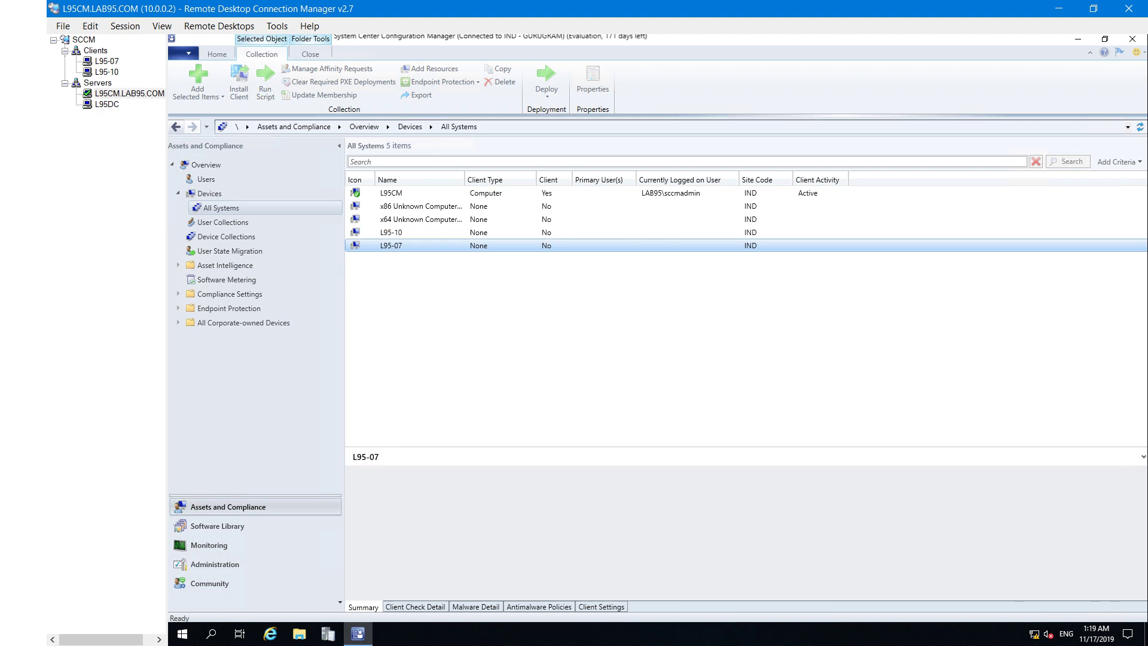
click(391, 232)
click(391, 233)
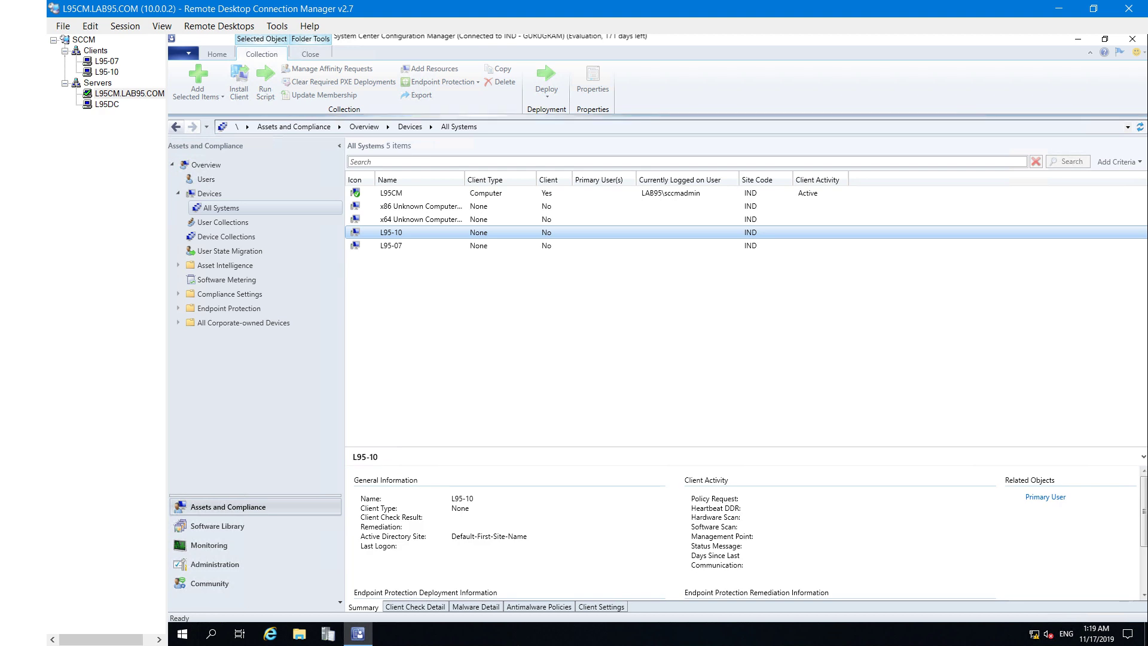
shift+click(391, 245)
click(391, 245)
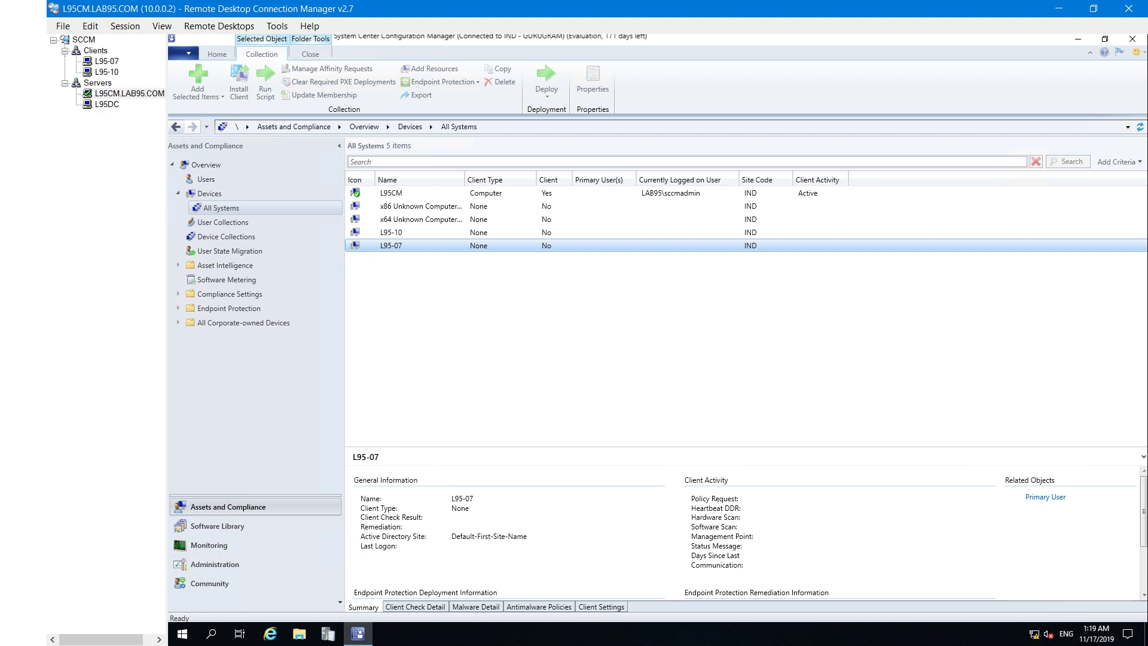
right_click(397, 245)
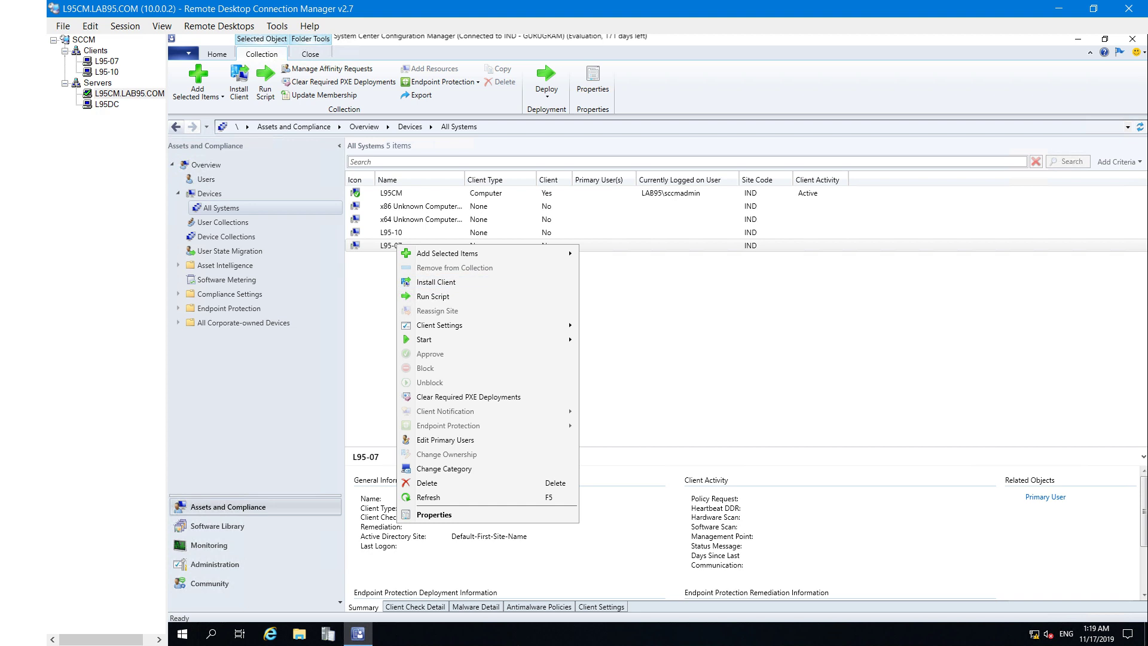
click(670, 343)
click(391, 233)
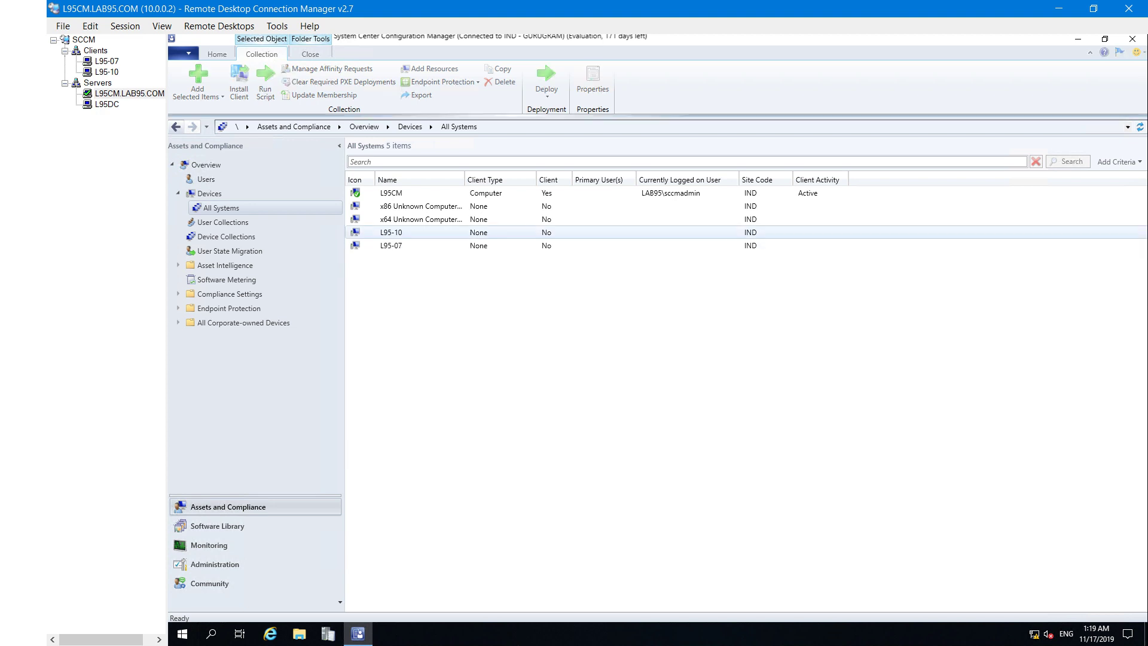
click(391, 245)
click(391, 246)
ctrl+click(391, 233)
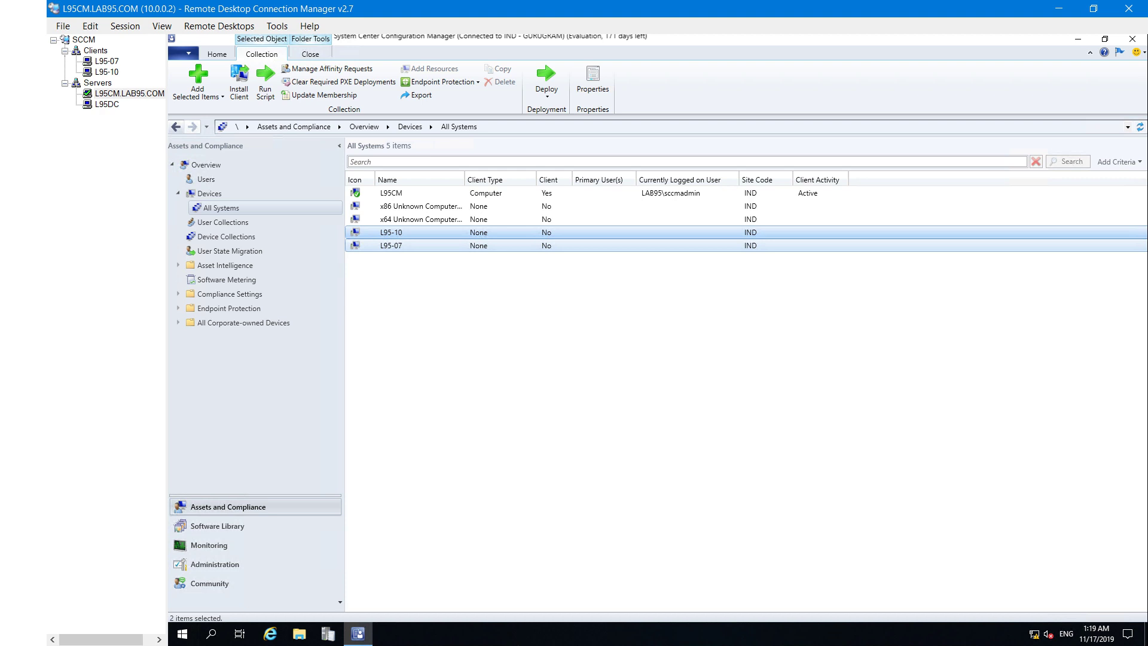
right_click(397, 235)
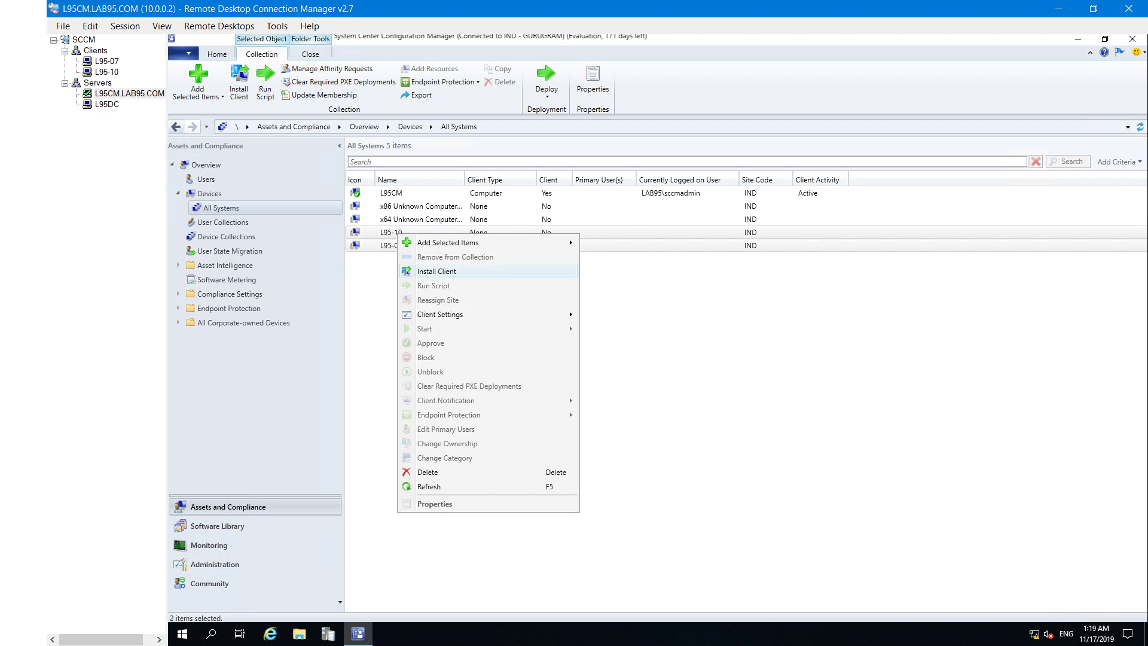
Start the client installation wizard for device L95-07 only and continue to the client push options
click(389, 246)
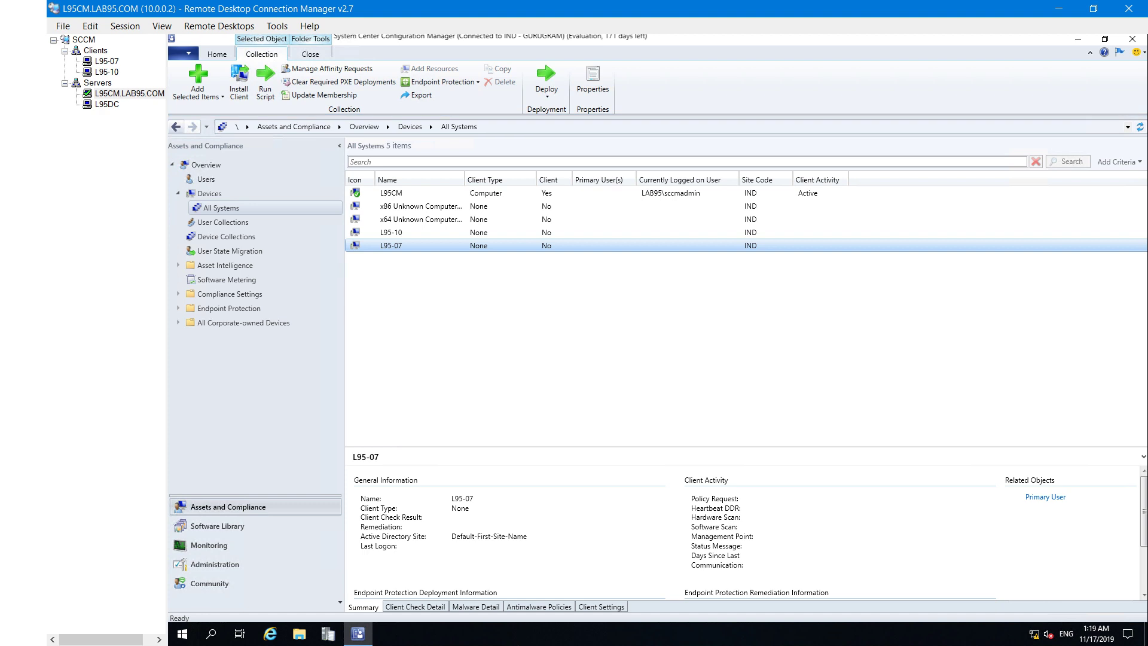
right_click(393, 246)
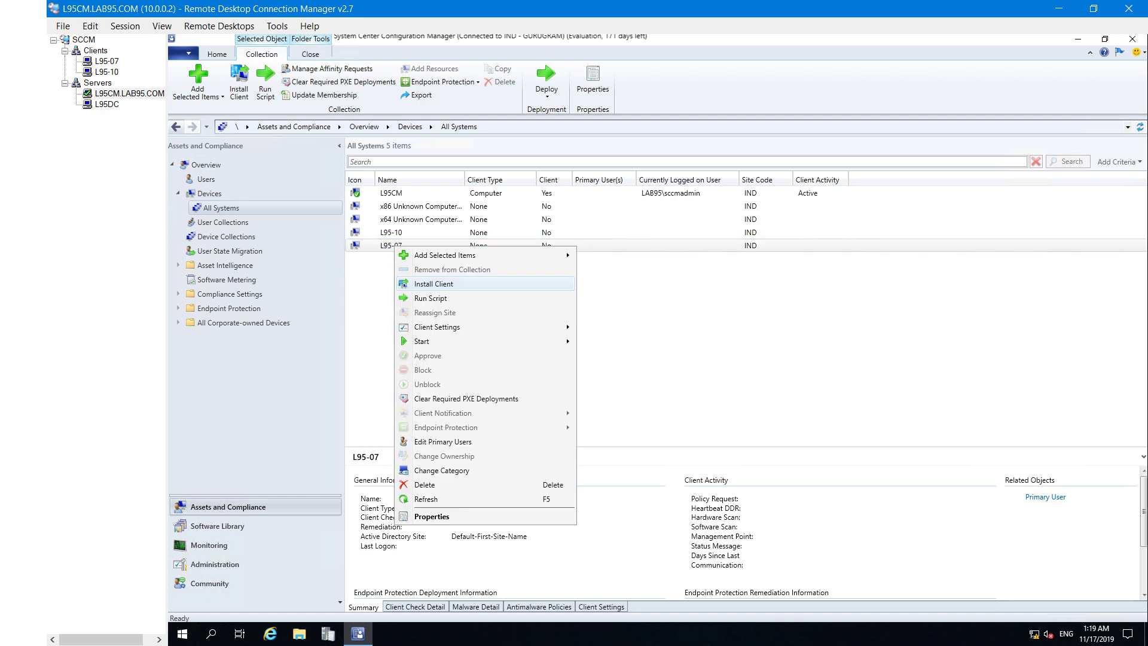
click(434, 284)
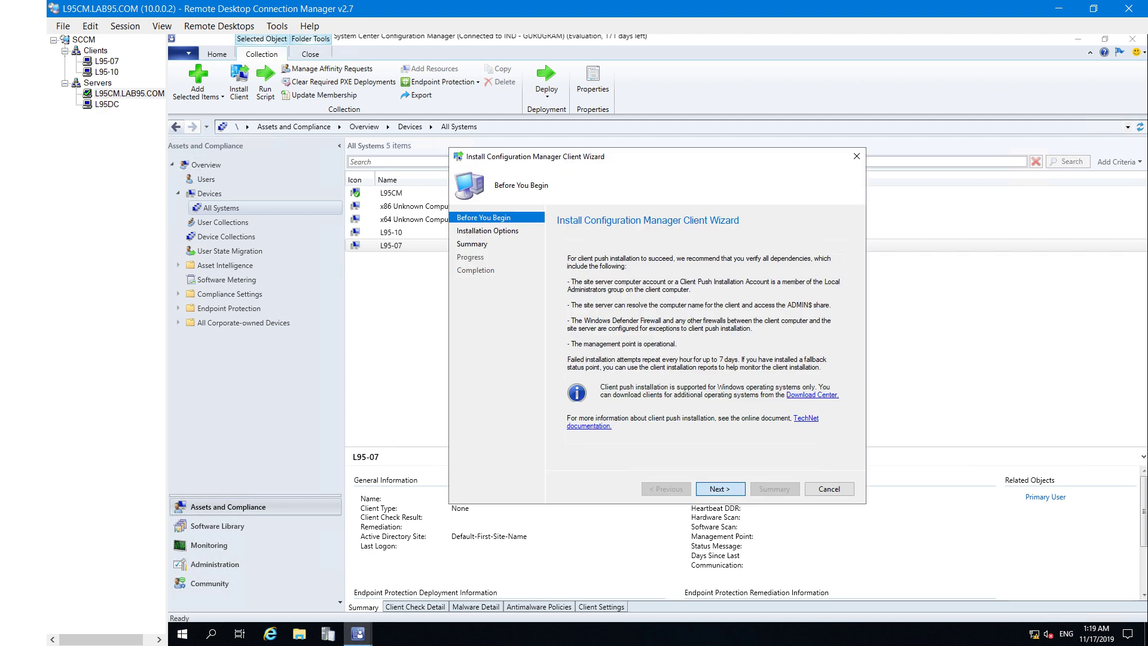
click(720, 488)
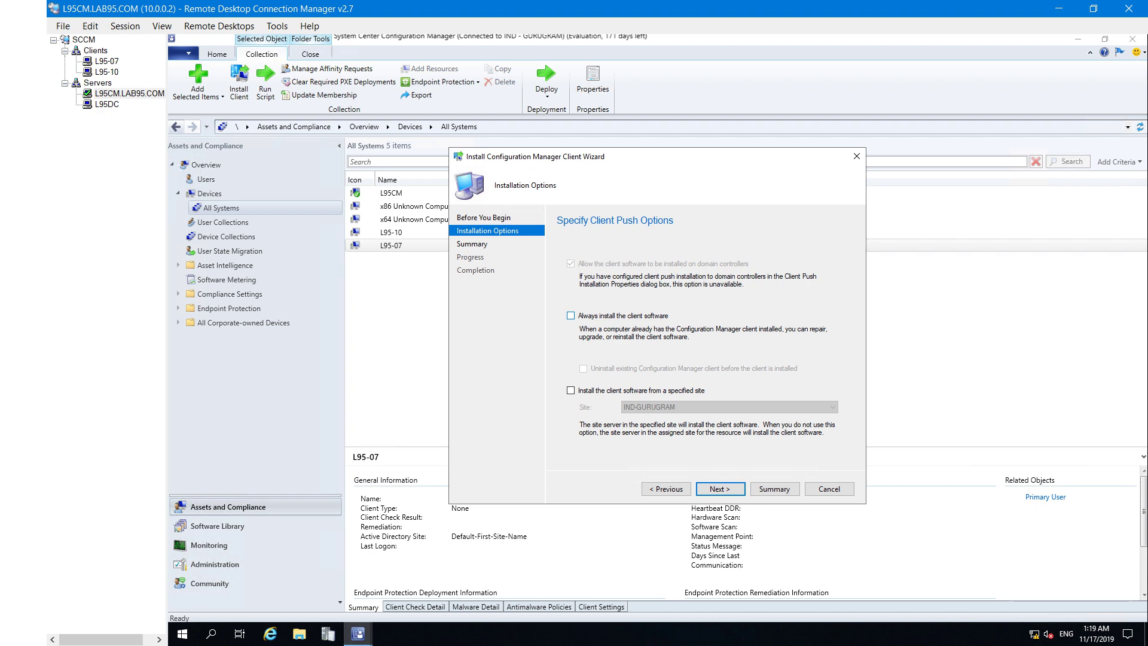
Set the push to always install the client software from the specified site IND-GURUGRAM, without uninstalling an existing client first
click(570, 316)
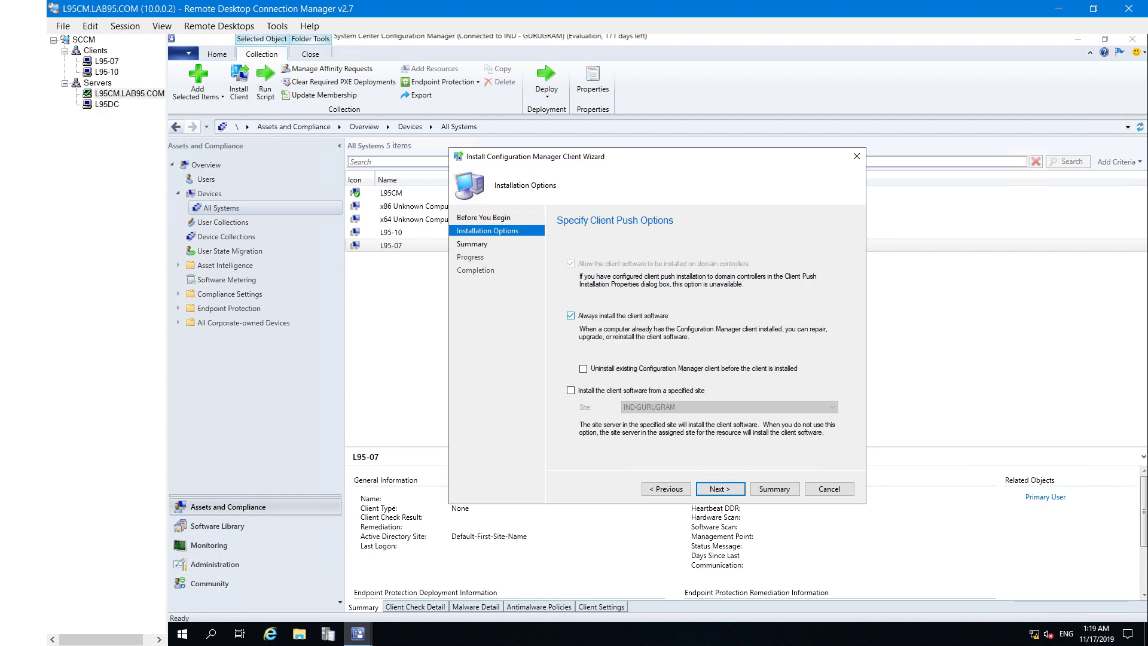
click(583, 368)
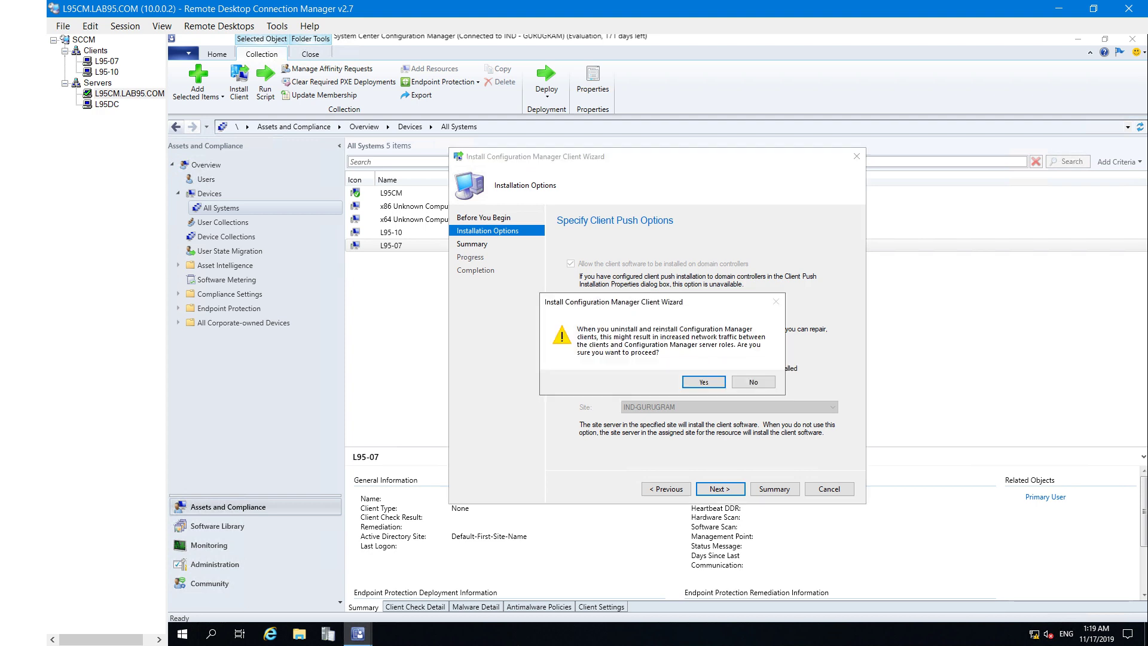
key(Return)
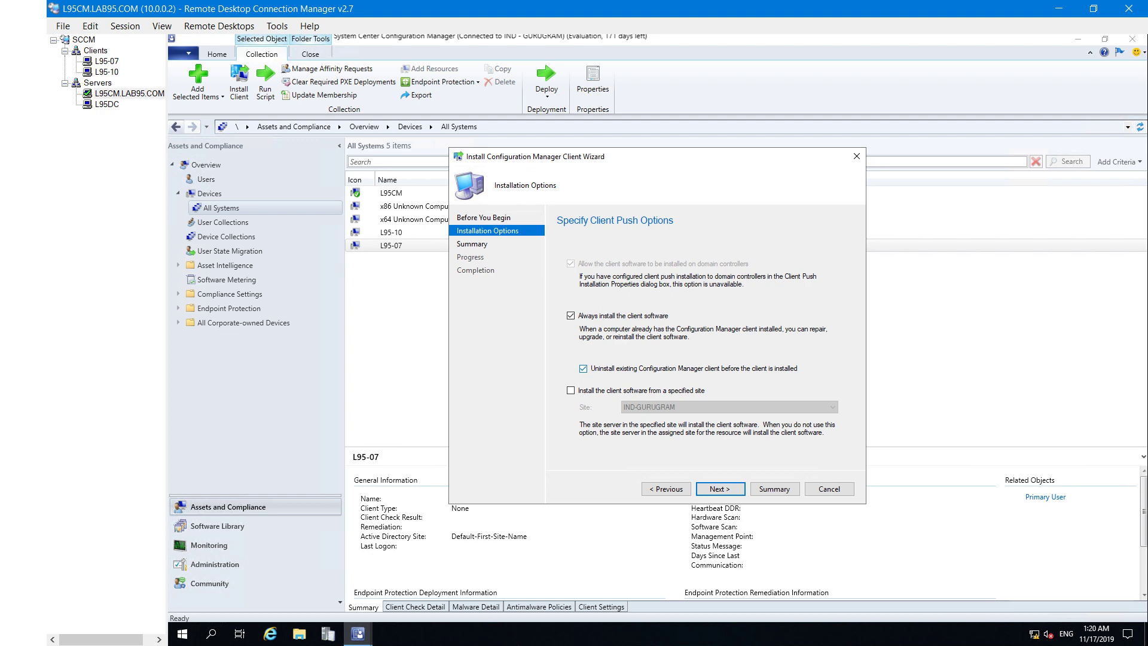
key(Tab)
key(shift+Tab)
click(570, 391)
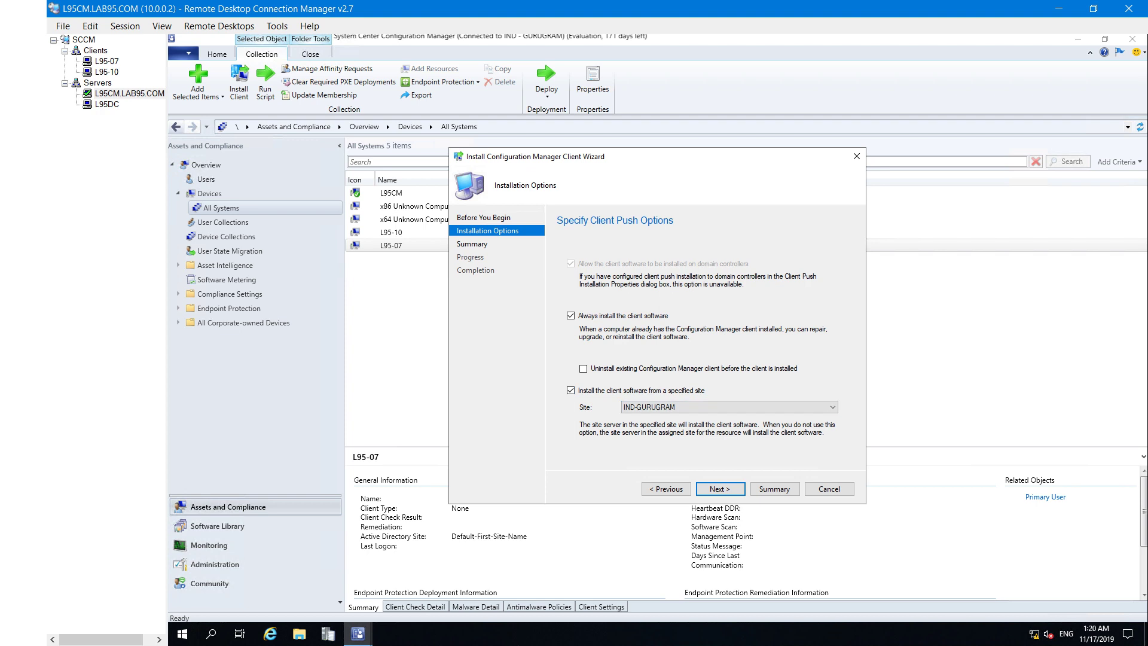
Confirm the client push settings for L95-07, run the installation request, and close the wizard
click(720, 488)
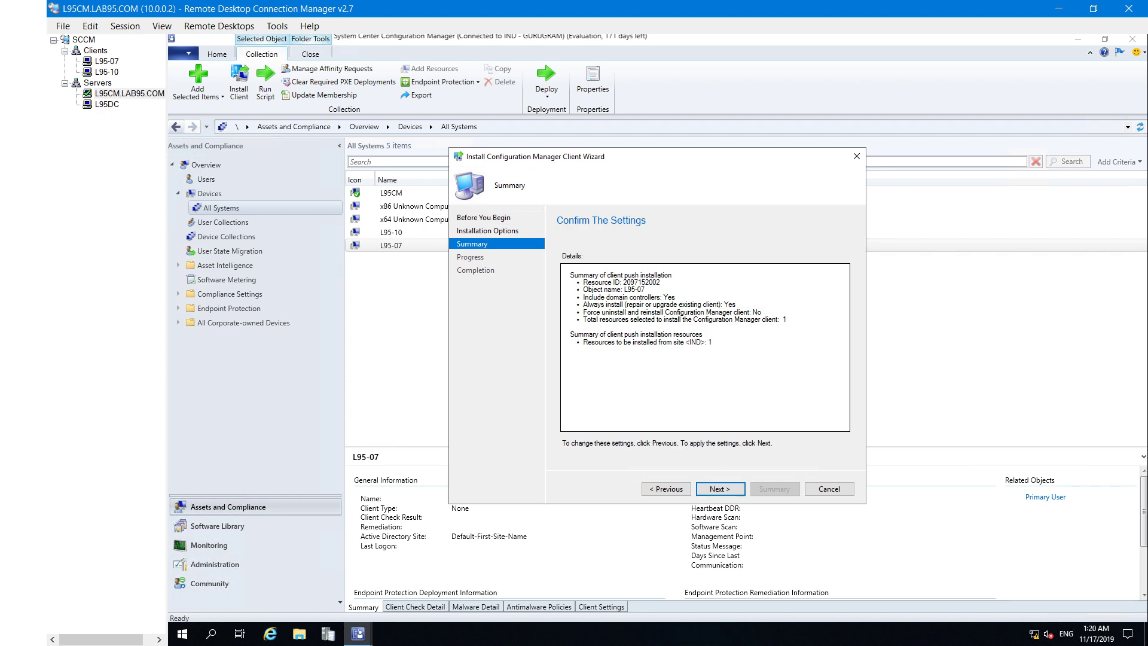
click(720, 489)
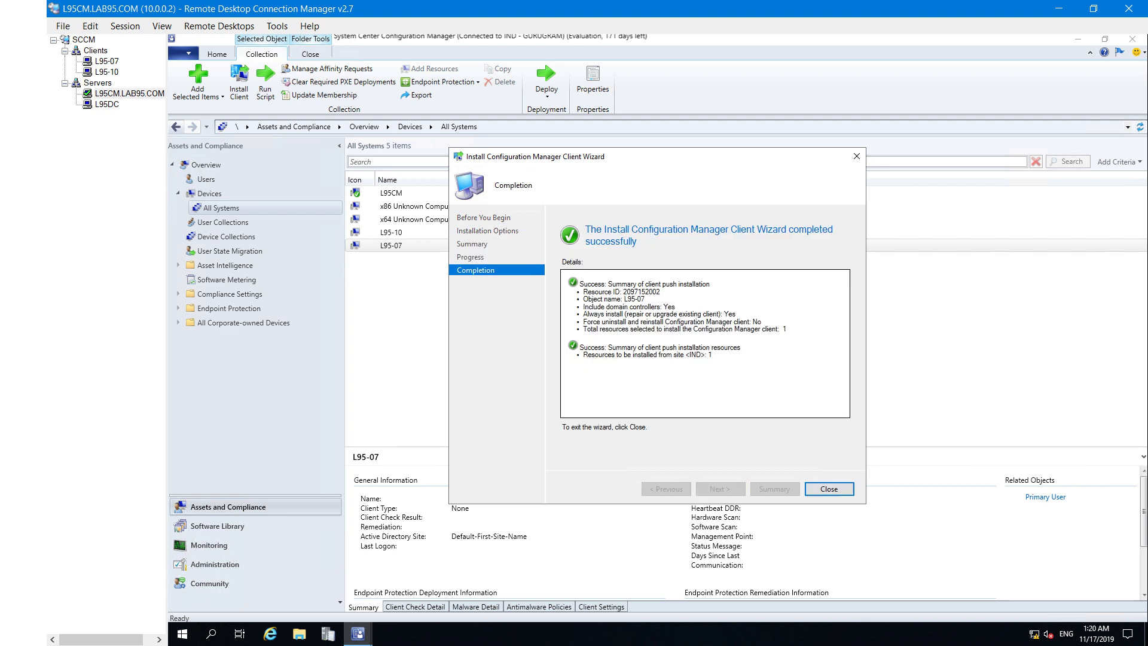
key(Return)
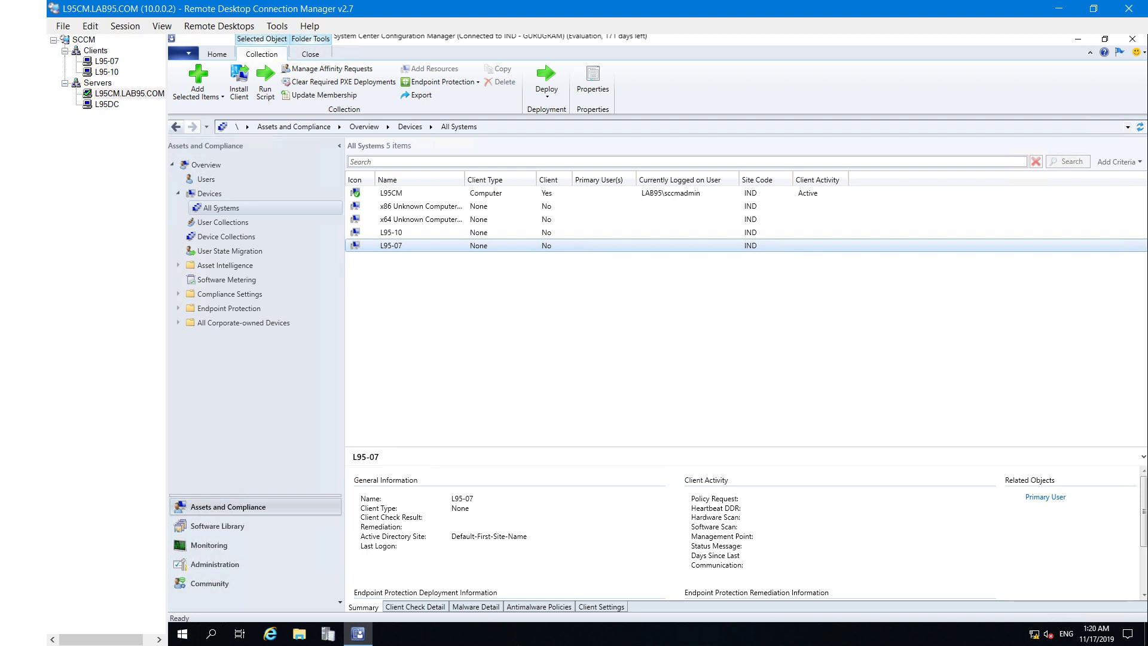
Switch to the L95-07 remote session and open the process list in Windows Task Manager
click(106, 61)
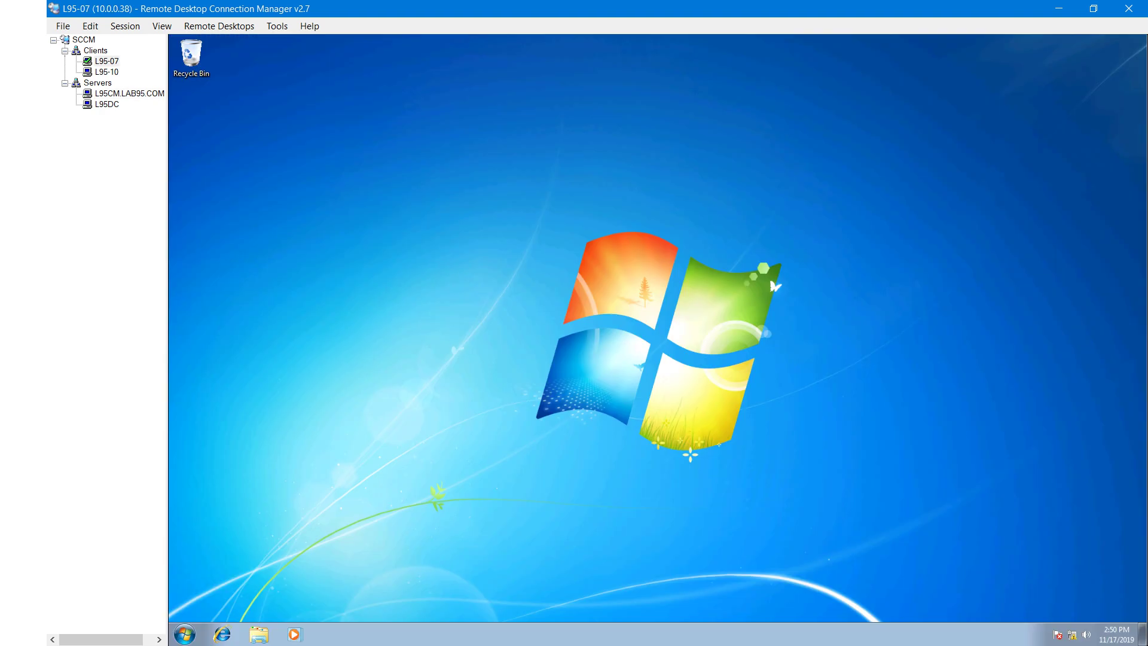
right_click(375, 633)
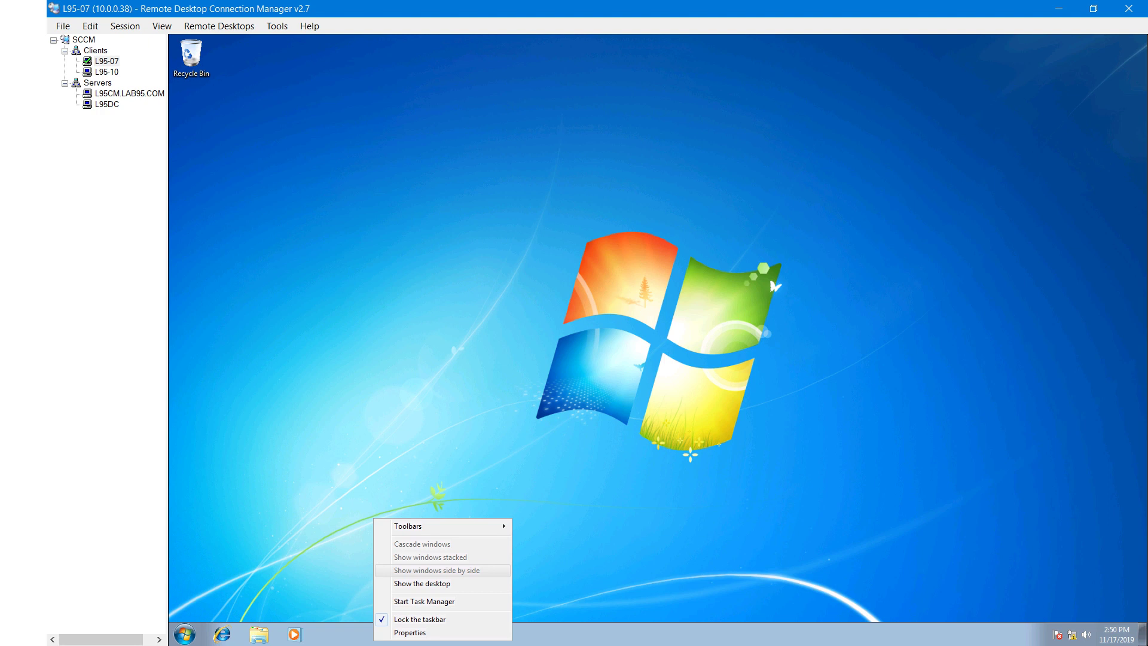
click(424, 601)
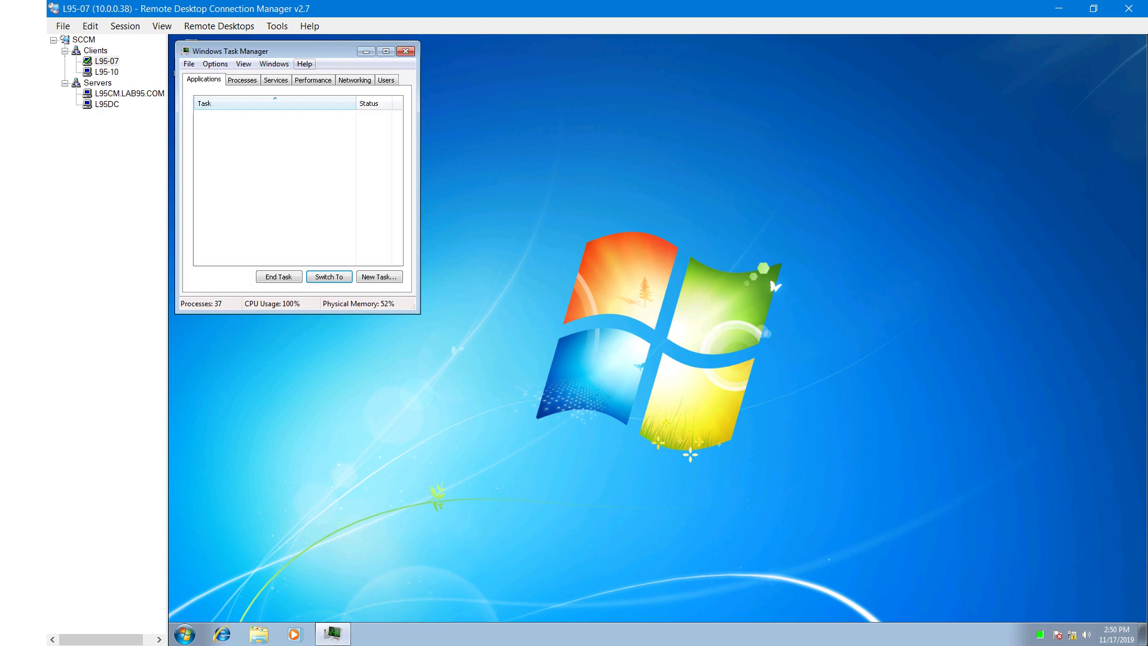
click(243, 80)
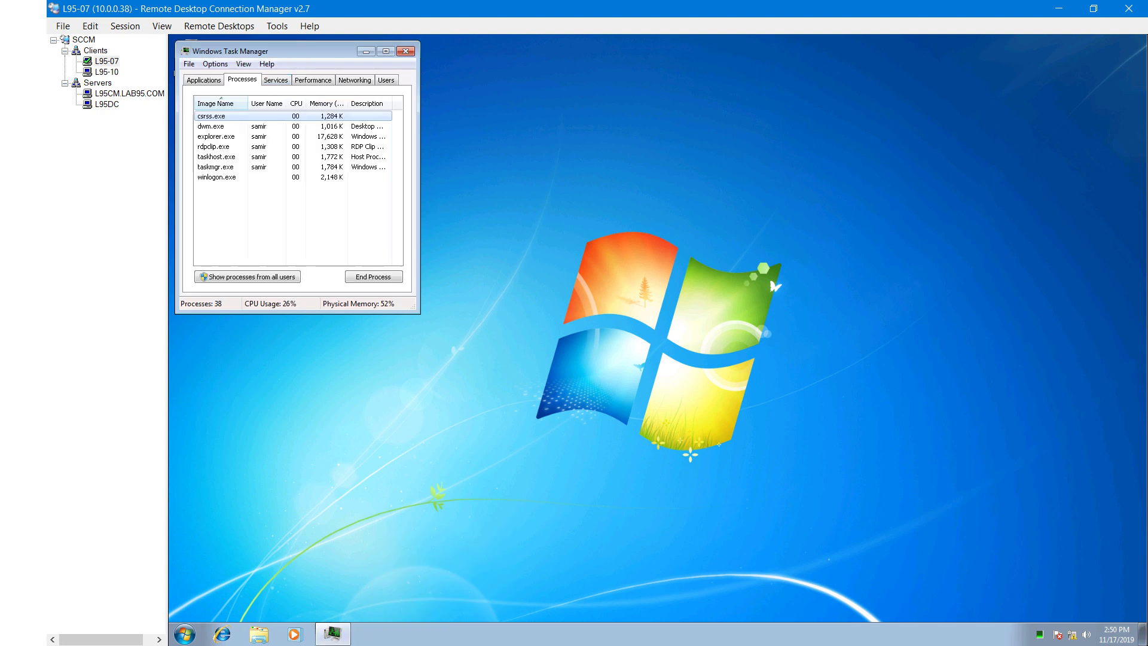
drag(299, 52, 503, 54)
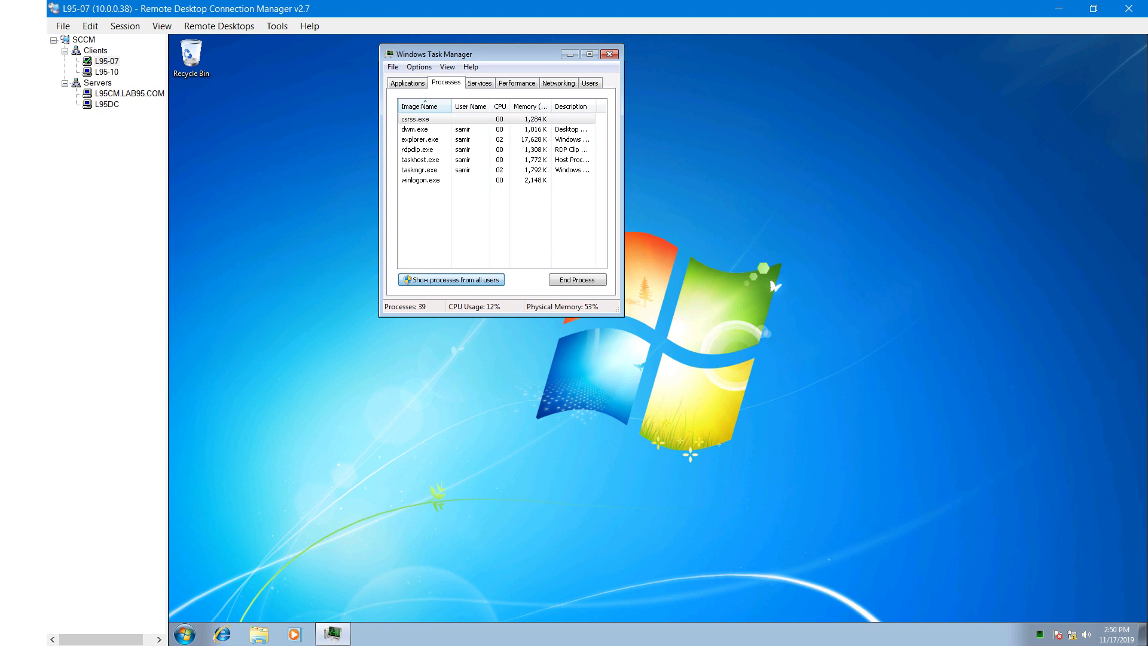
Show processes from all users, authorising with the sccmadmin user name and its password, and widen the Image Name column to check ccmsetup.exe
click(451, 280)
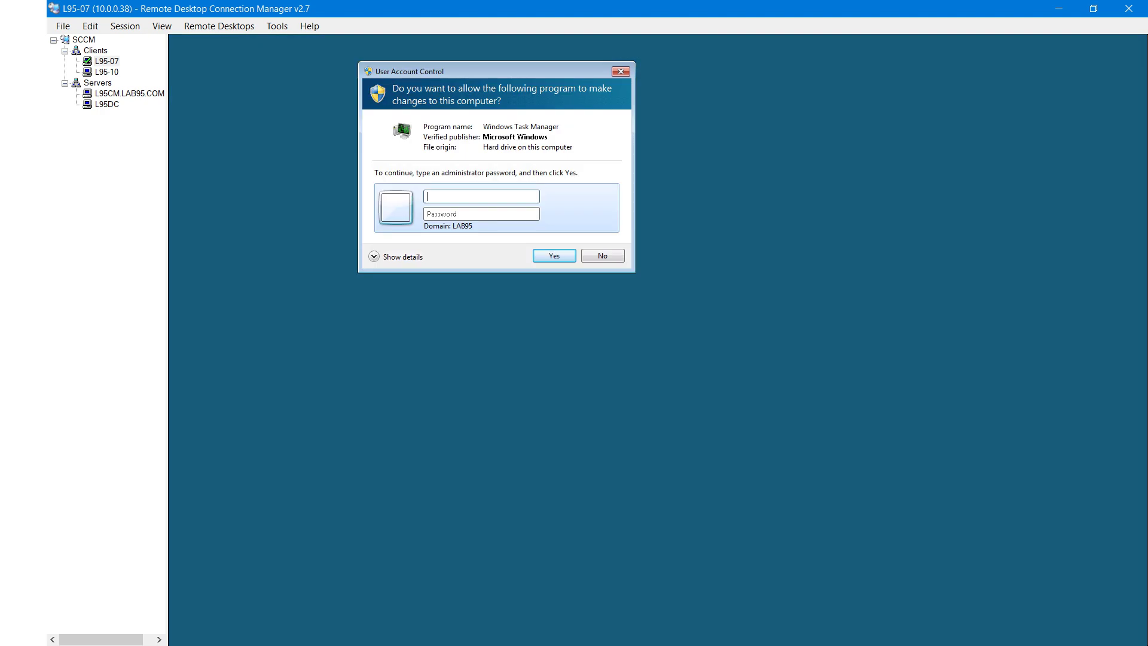
text(sccmadmin)
key(Tab)
text(••••••)
key(Return)
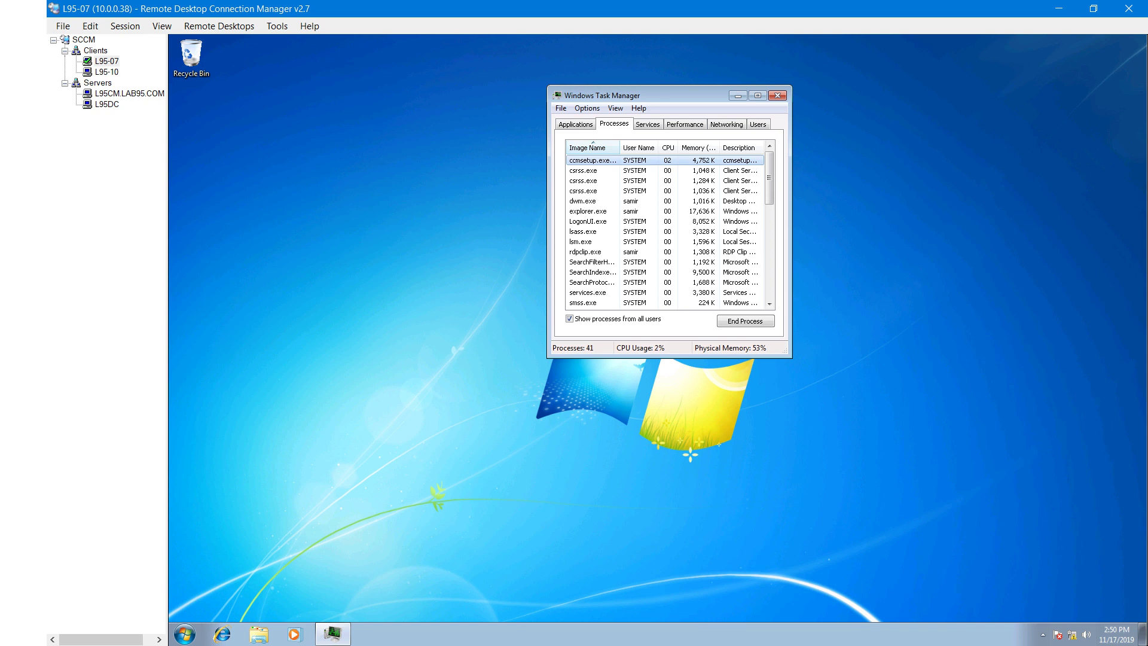
drag(620, 148, 635, 148)
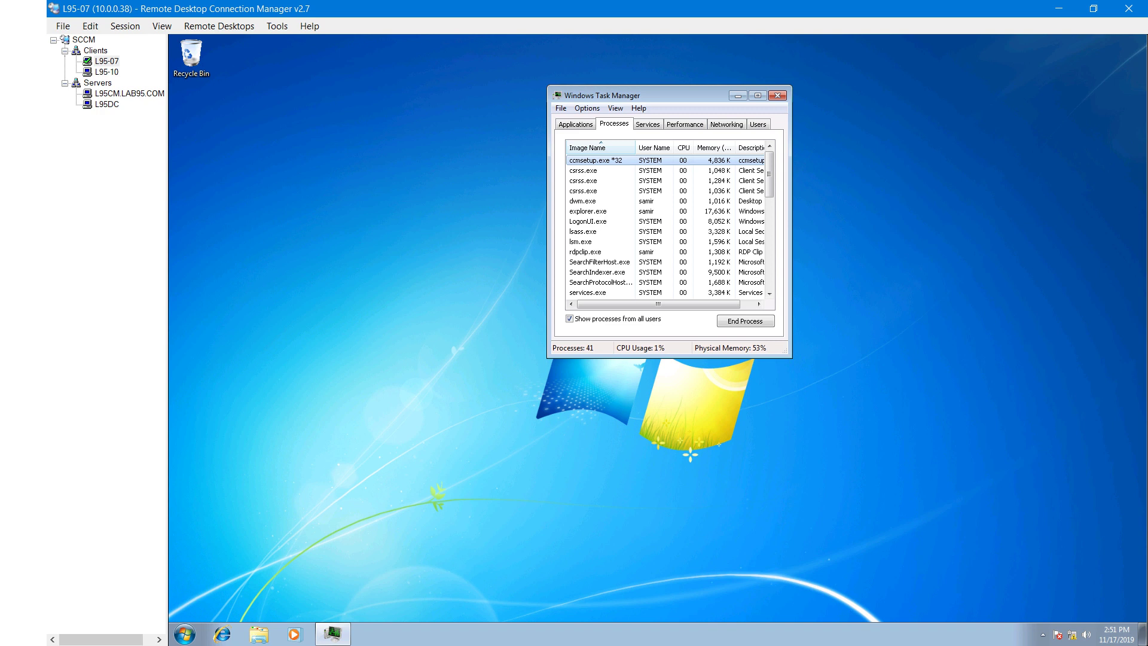
Browse the local C: drive to the Windows folder and select the ccmsetup folder
key(super)
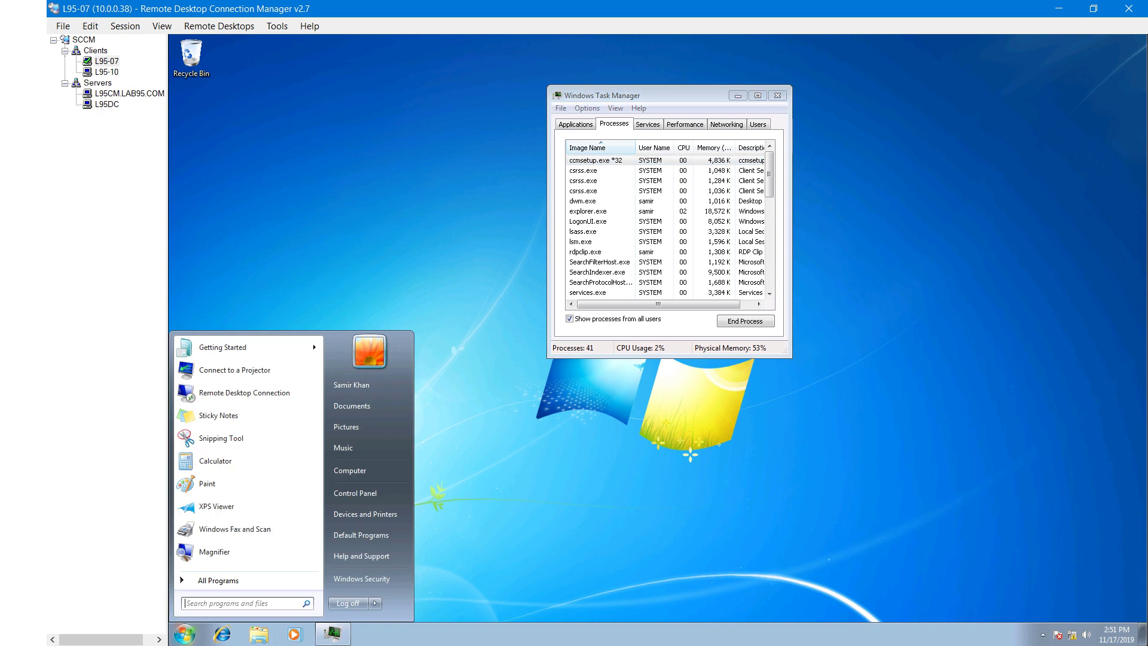
key(super+e)
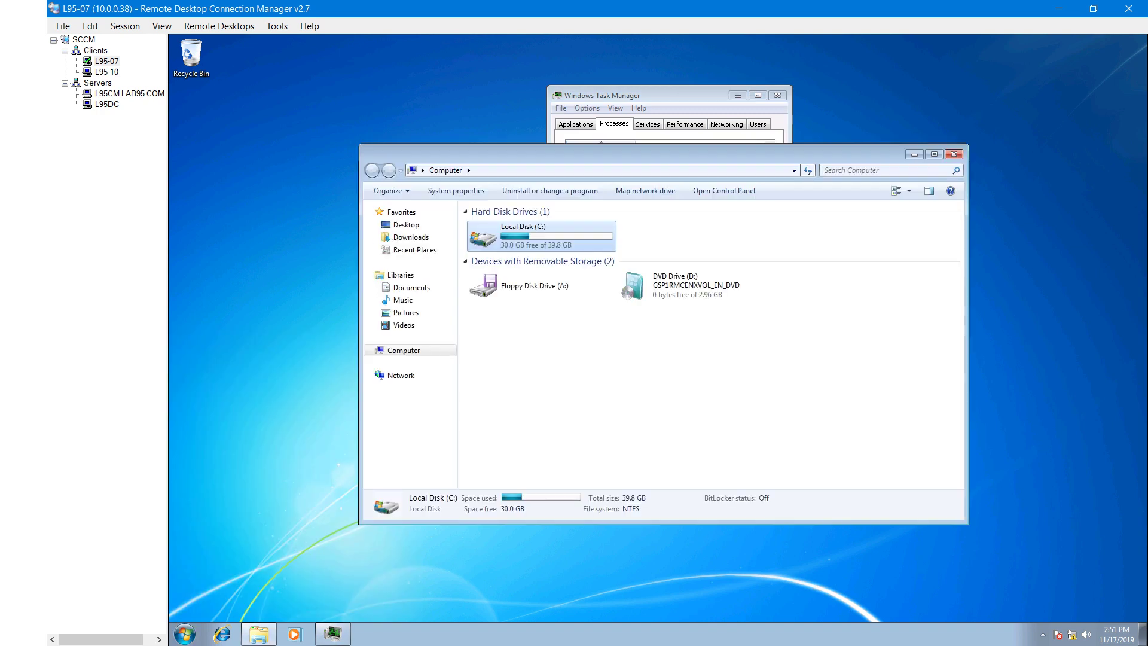
key(Return)
double_click(495, 276)
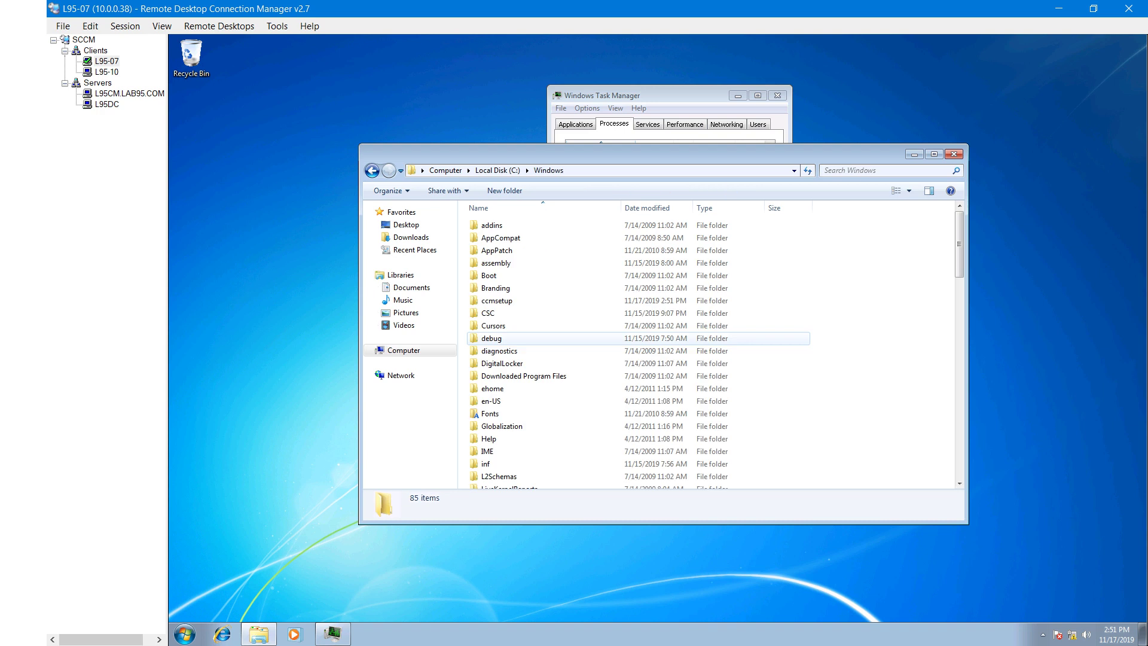
click(493, 325)
key(c)
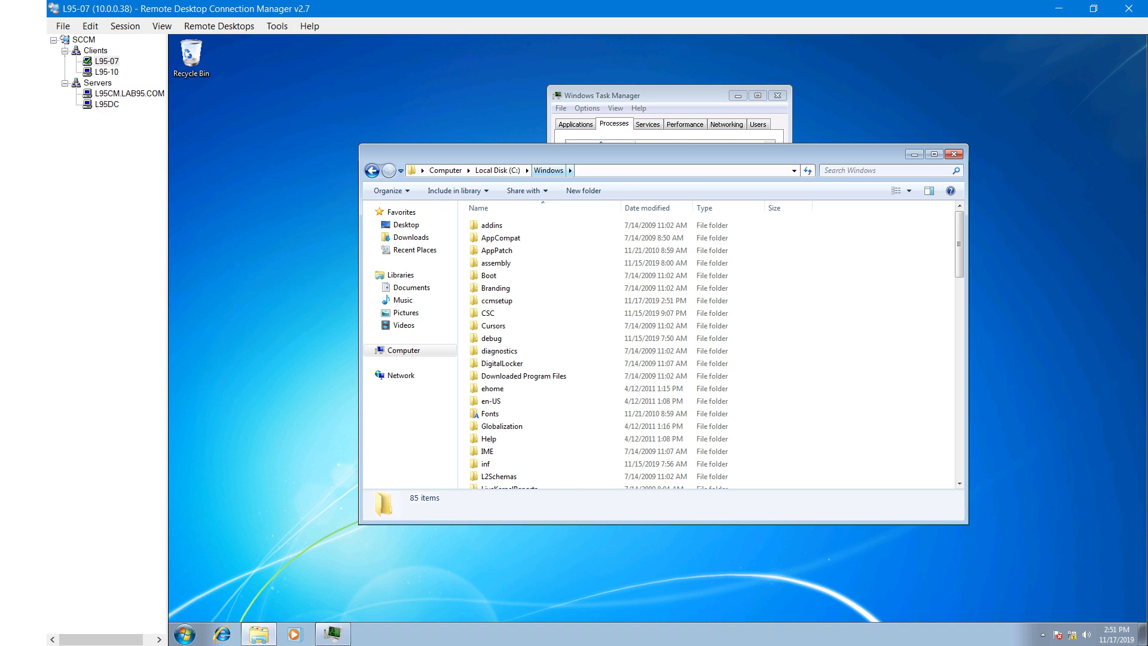
click(497, 301)
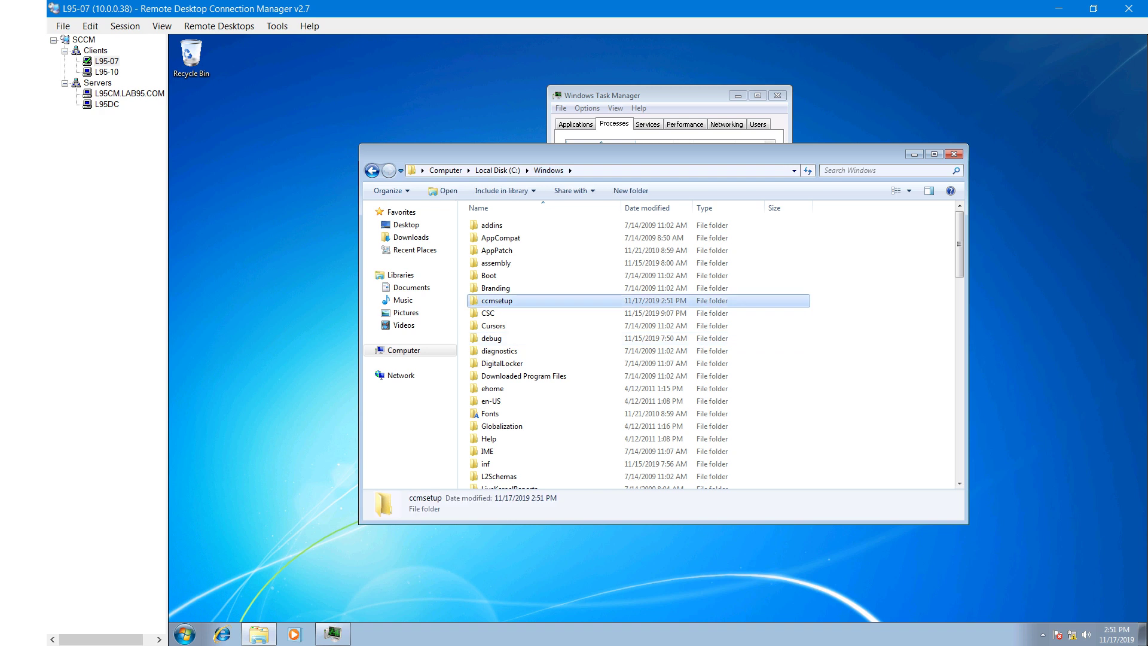
Open the ccmsetup folder, authorising access with the SCCM administrator's user name and password
double_click(497, 301)
key(Return)
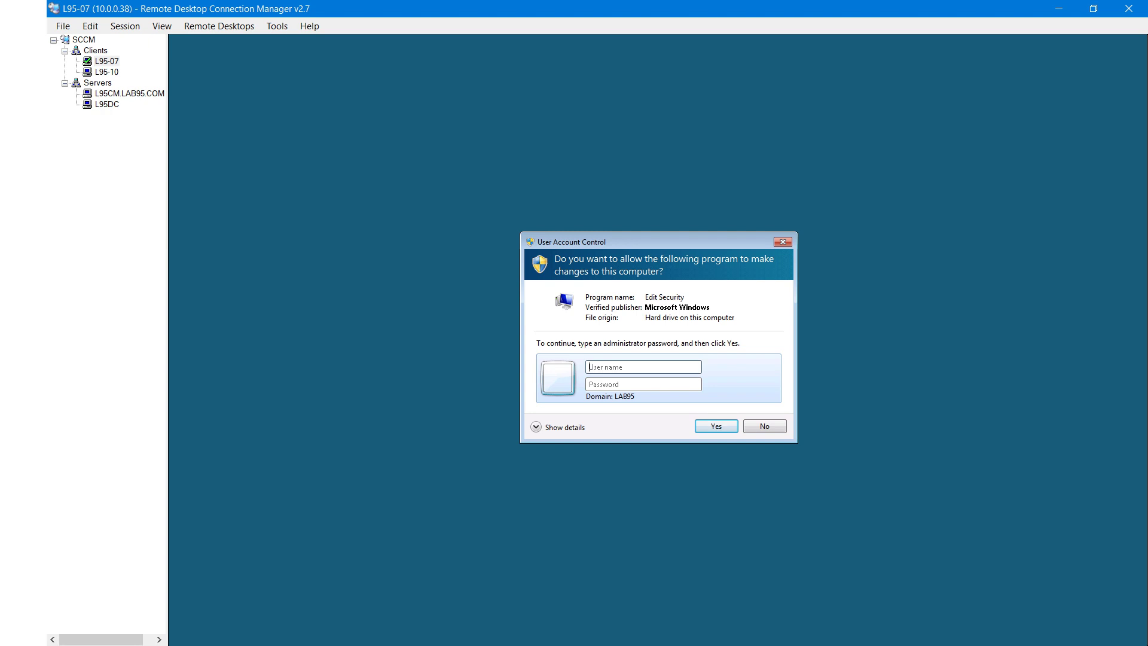
text(sccm)
text(••)
text(•••••)
key(Return)
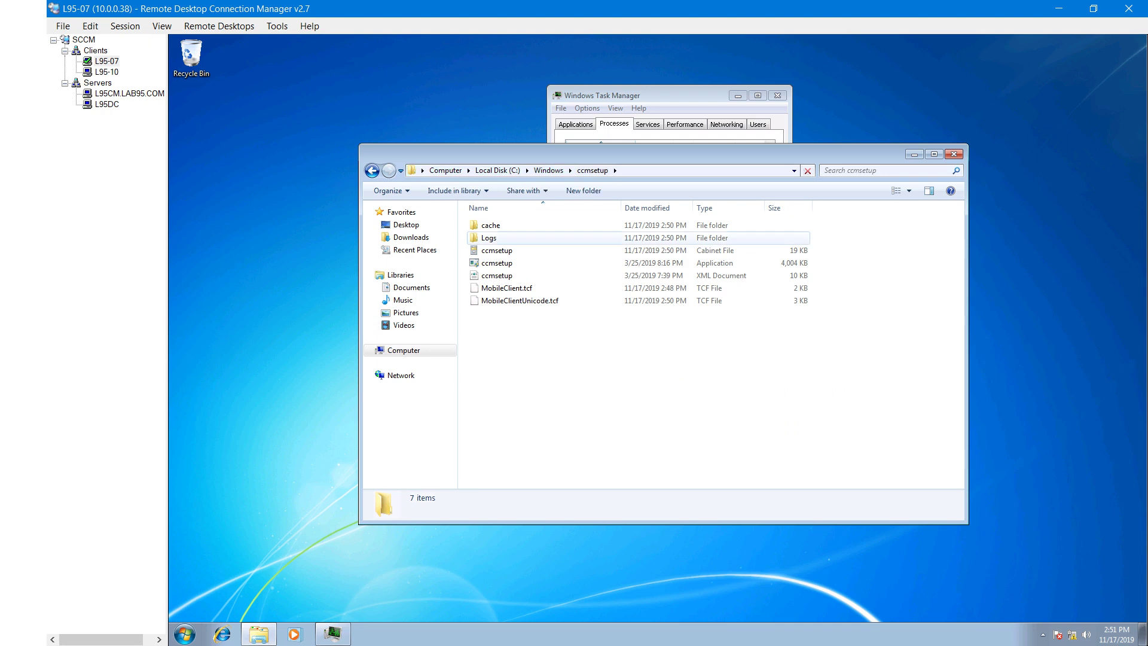
Open the ccmsetup log in the Logs folder, examine its latest download entries, and close the log and minimise the folder window
double_click(489, 237)
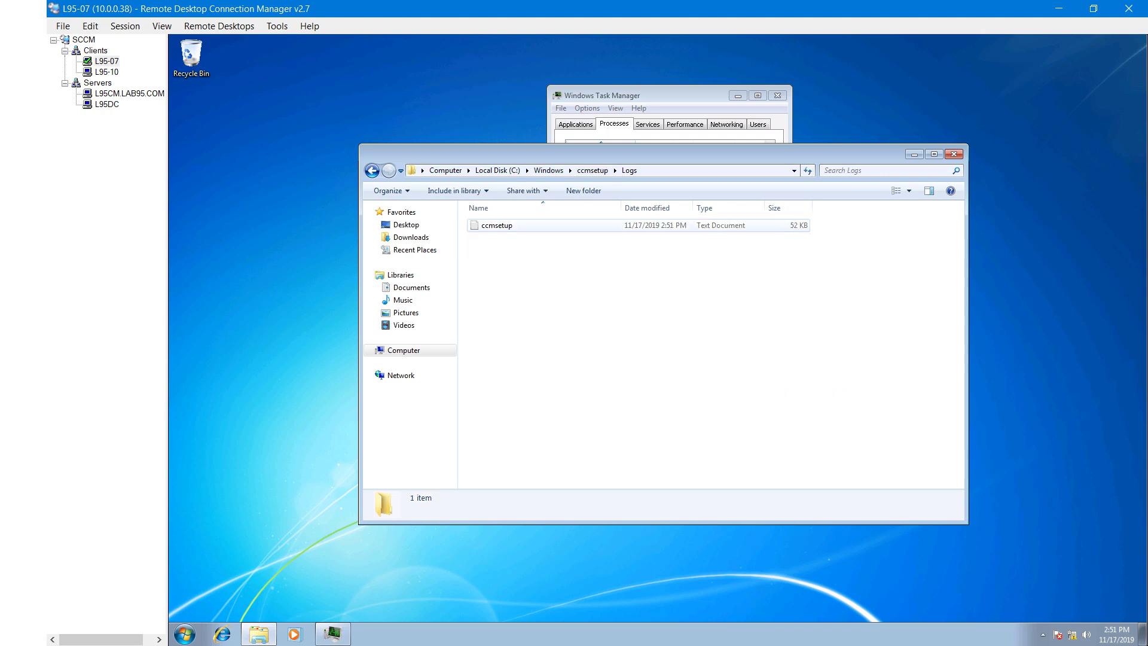
double_click(497, 225)
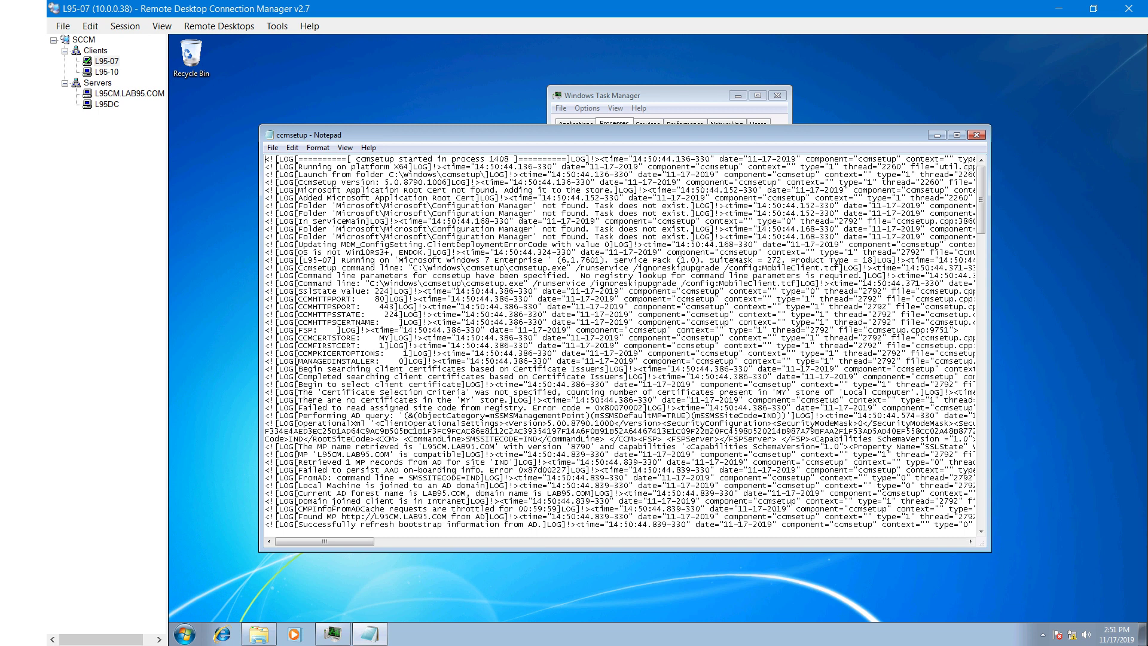
drag(981, 201, 980, 492)
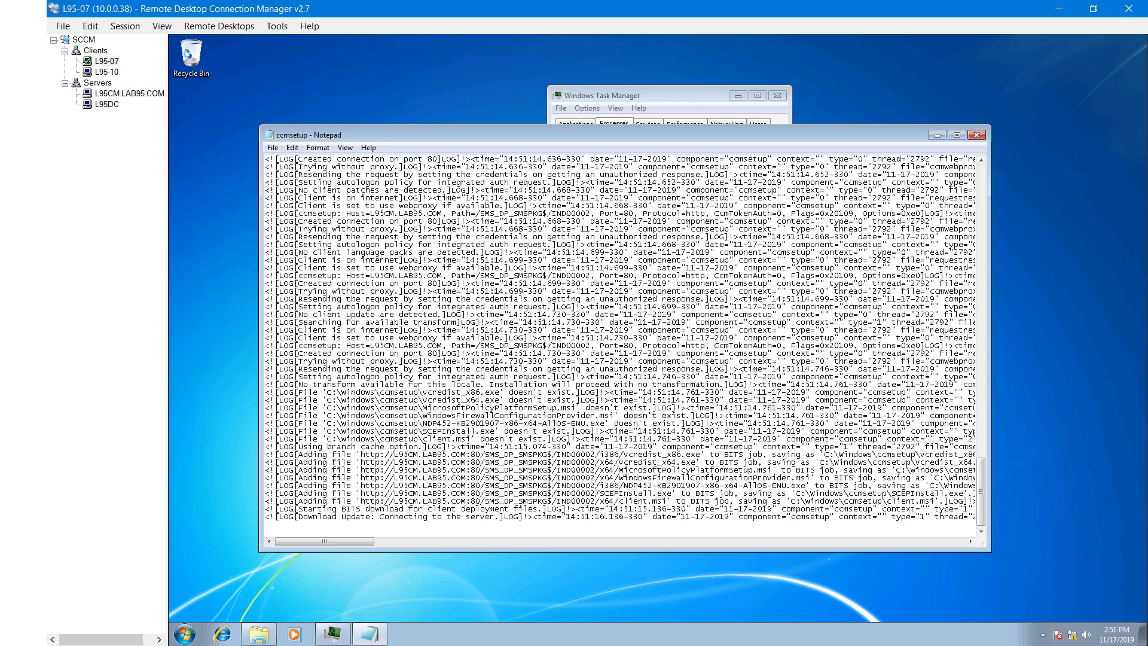
drag(303, 517, 466, 516)
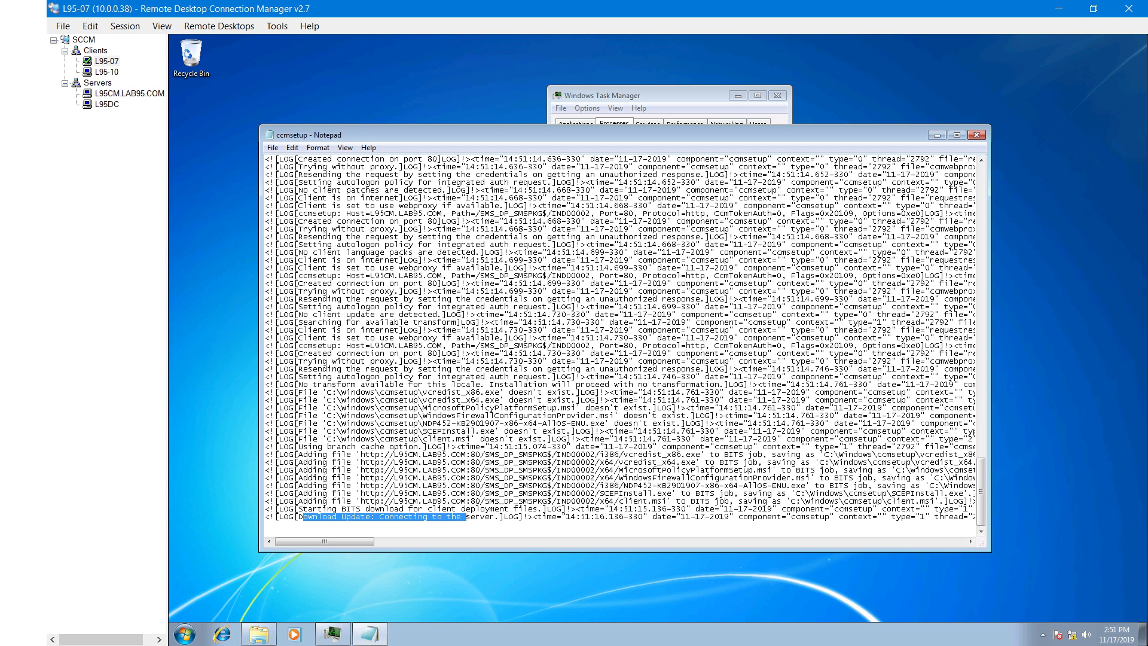
drag(308, 509, 534, 509)
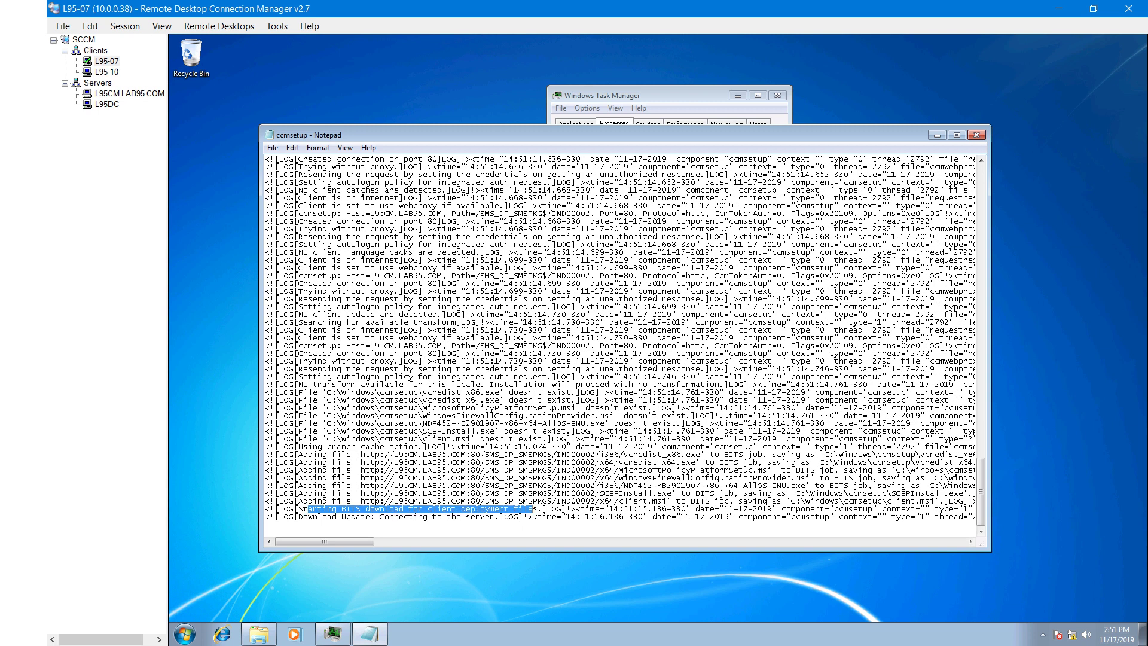
click(977, 135)
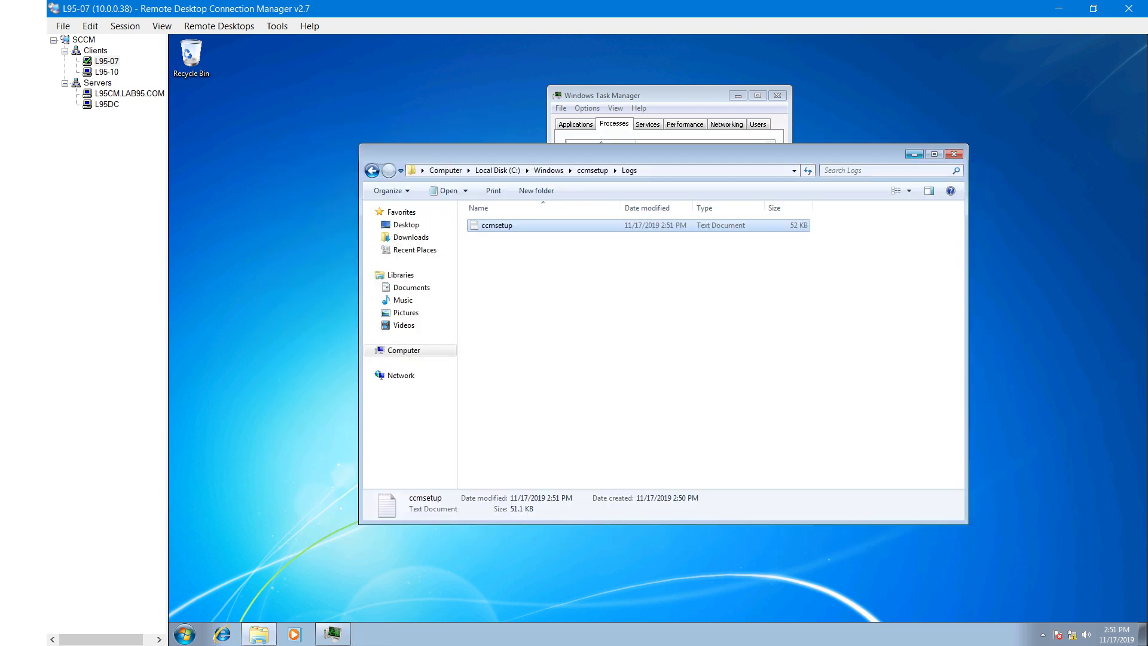
click(914, 154)
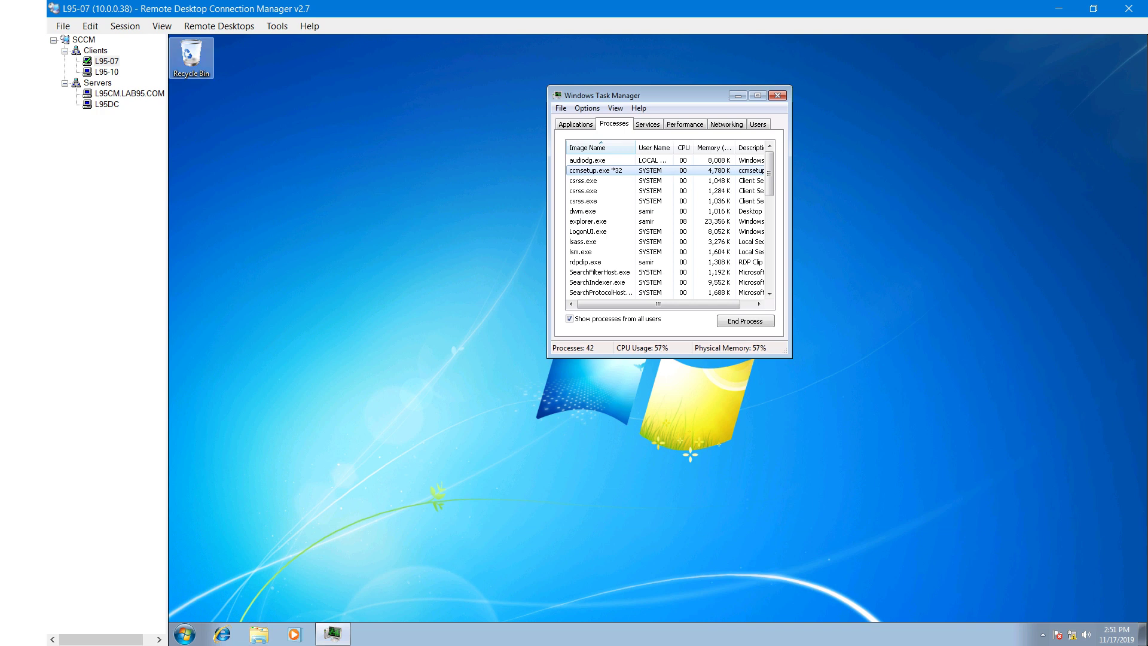
Switch back to the L95CM.LAB95.COM session and refresh the All Systems device list
click(129, 94)
click(1140, 126)
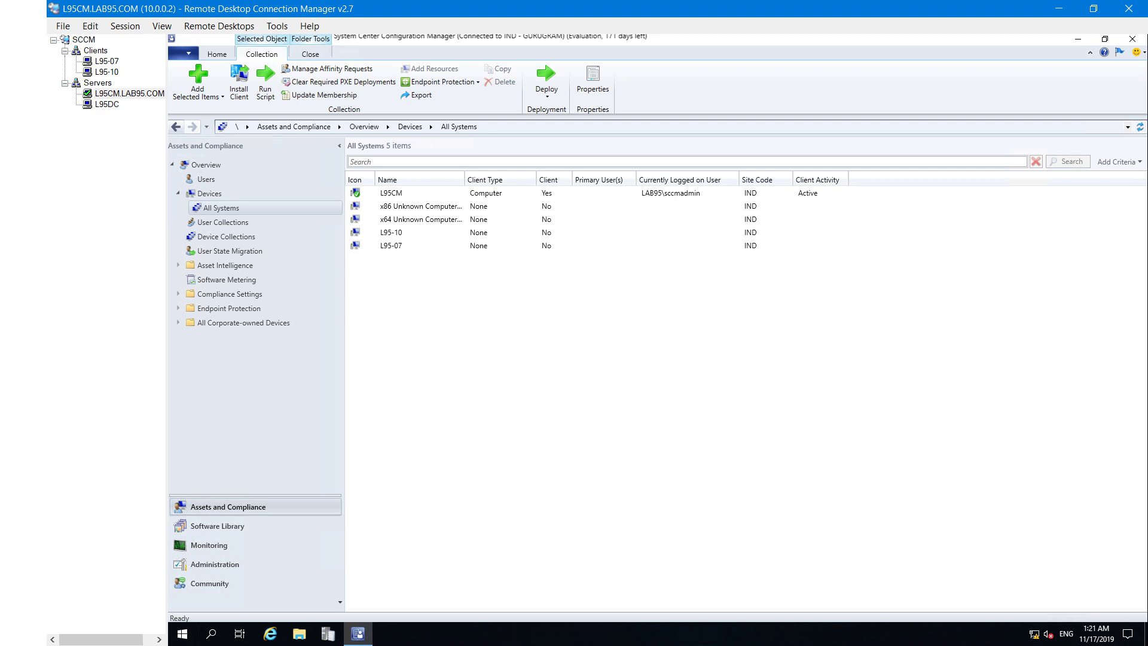
Try to open the administrative share \\l95-07\c$ and view the network error details
key(super+r)
text(\)
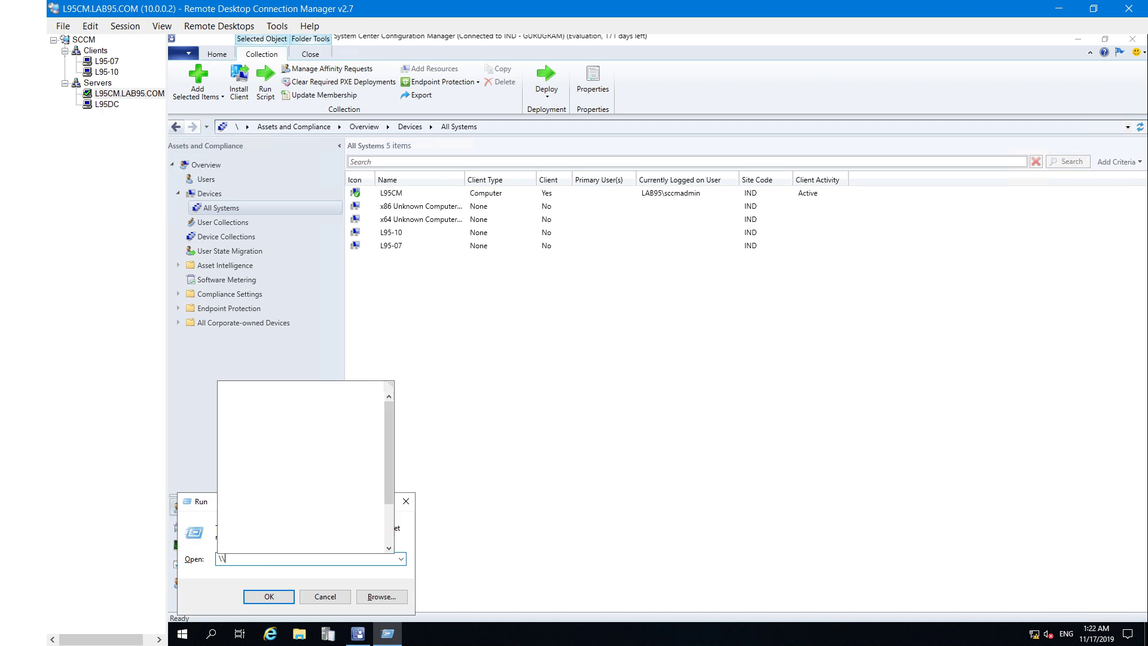
text(l95-0)
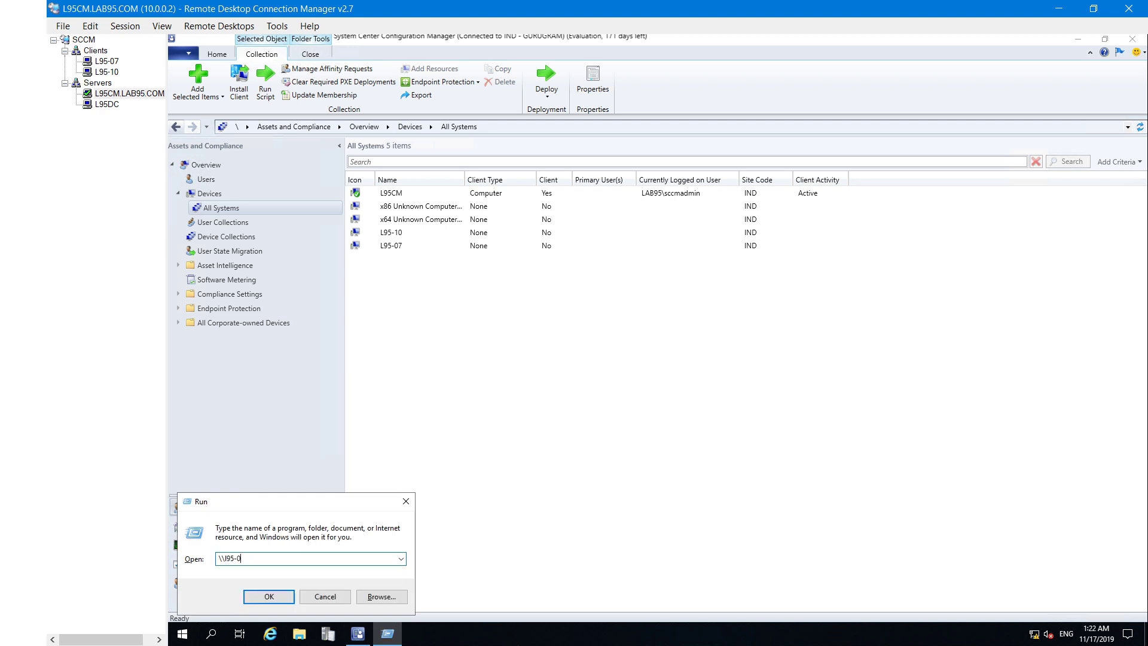
text(7\c$)
key(Return)
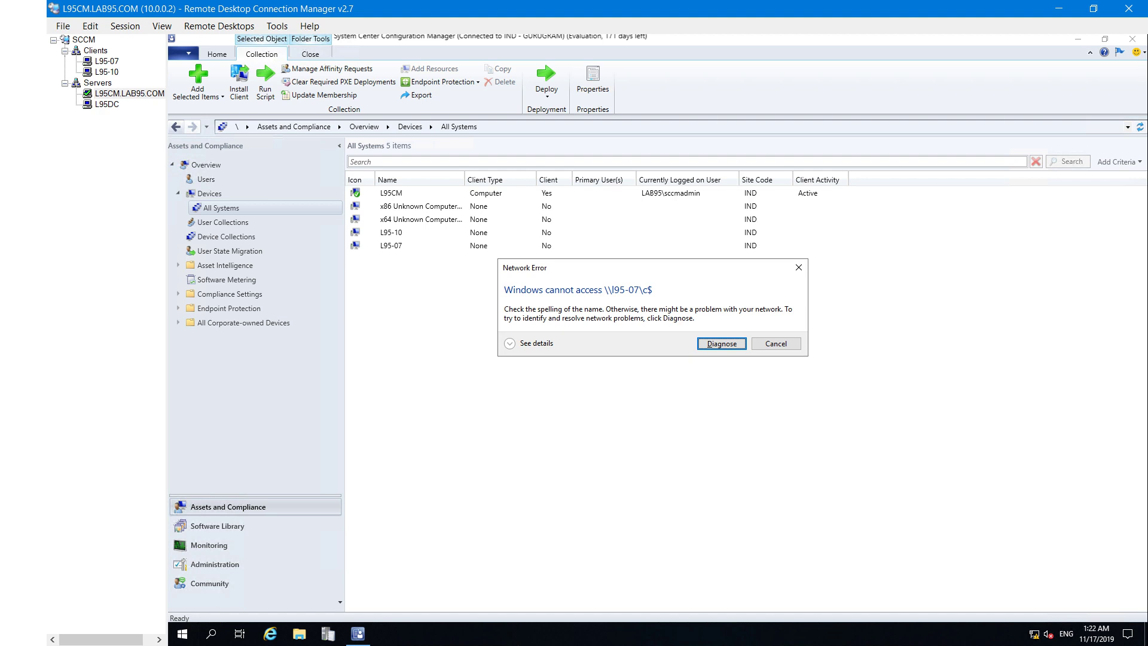
click(530, 343)
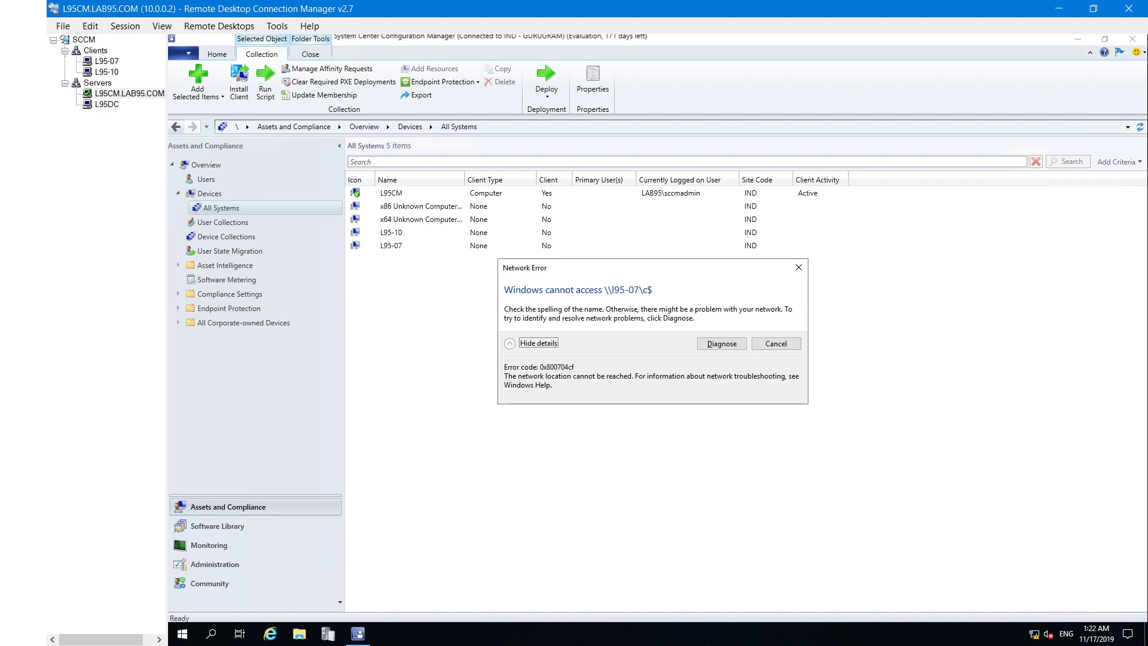
key(Escape)
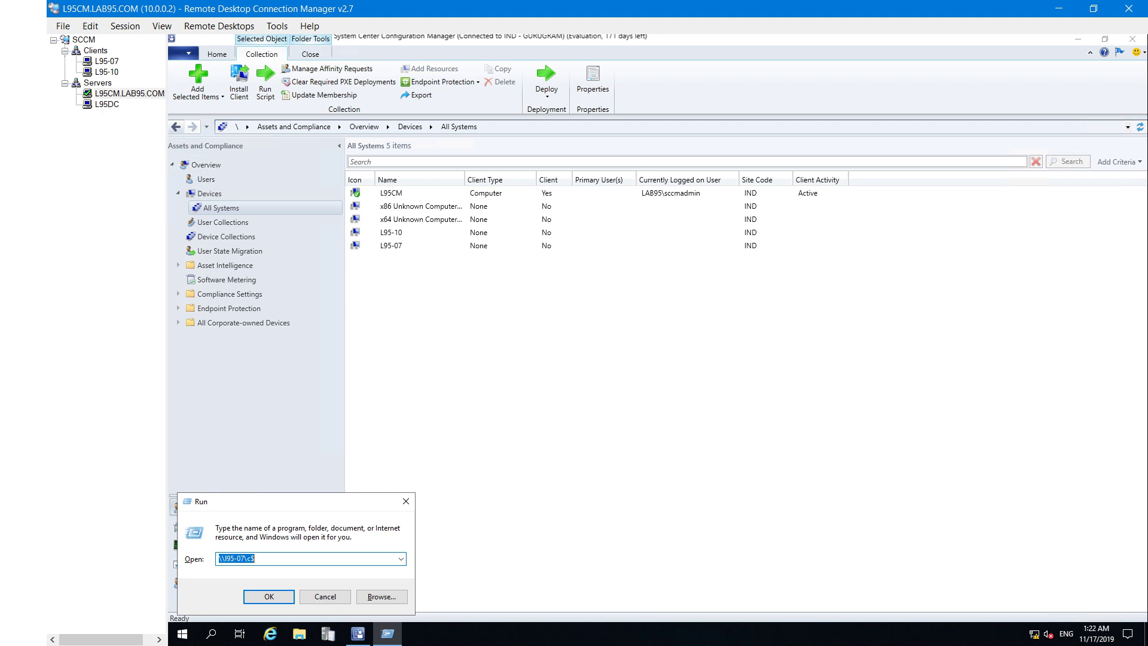
key(Escape)
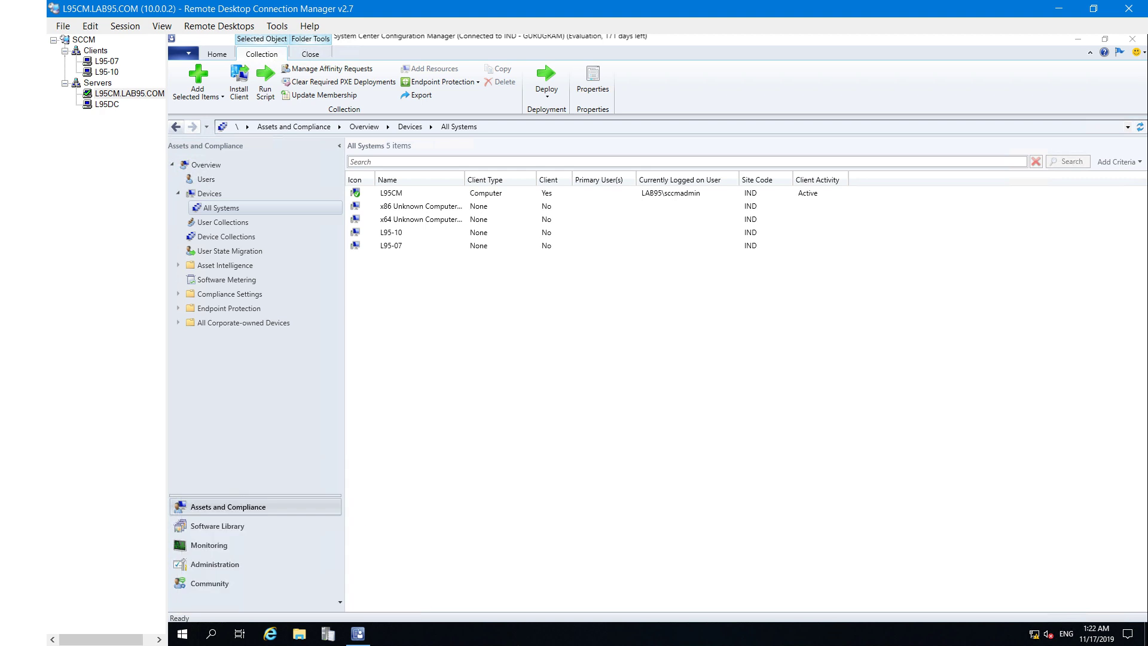
Ping l95-07 from a command prompt to check that the client is reachable
text(ping )
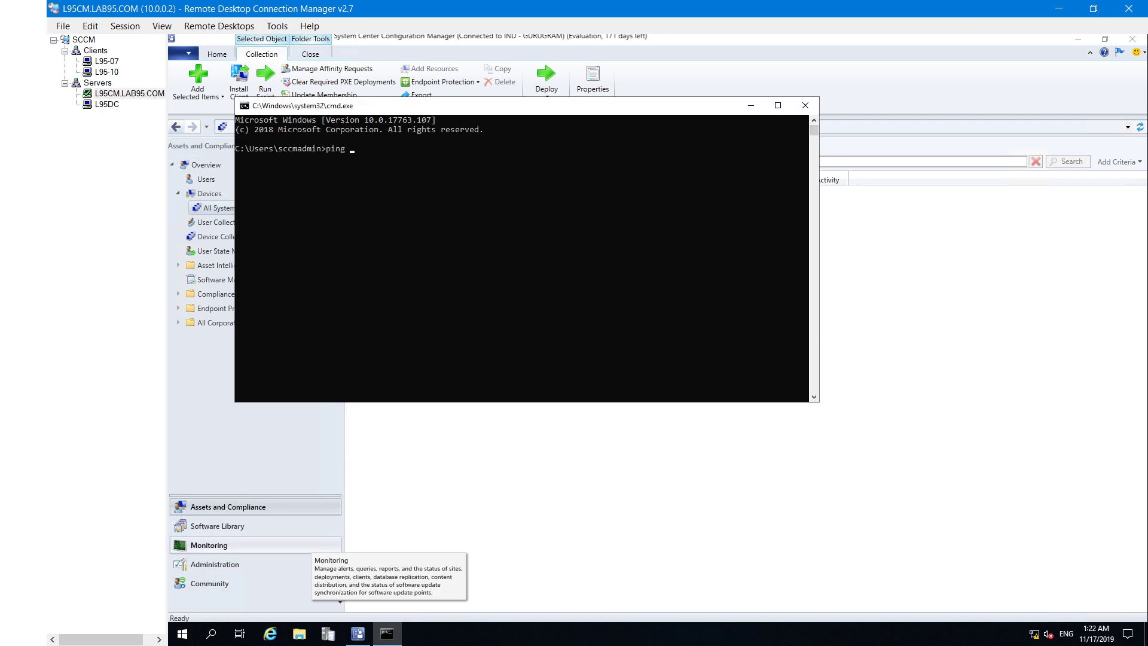
text(l95-07)
key(Return)
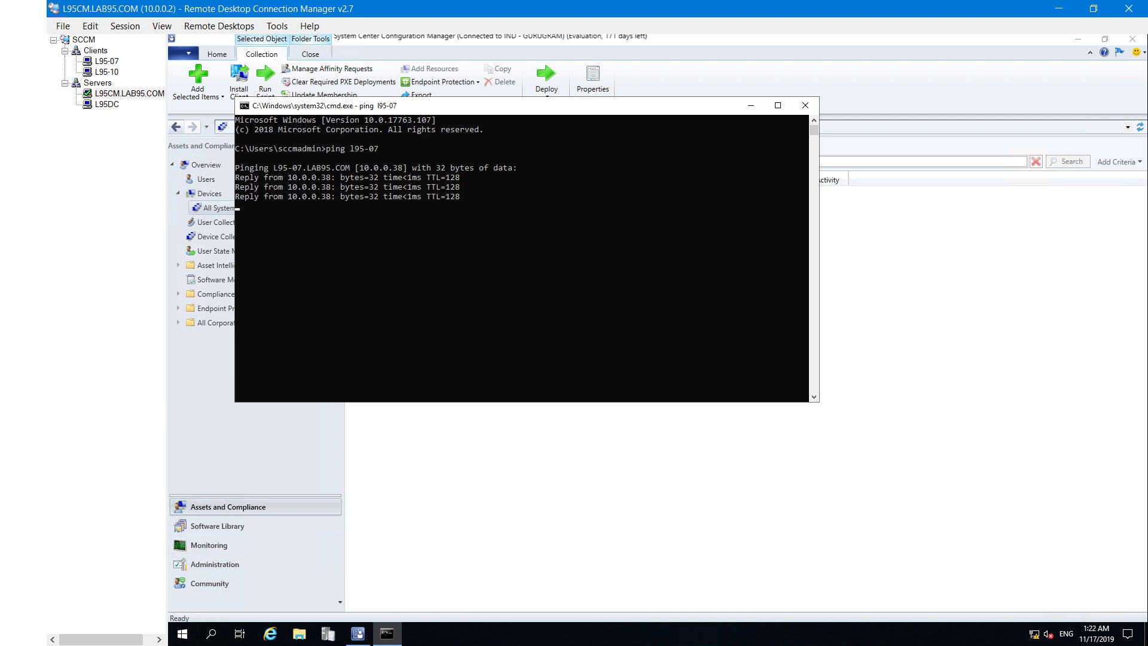
drag(479, 106, 648, 136)
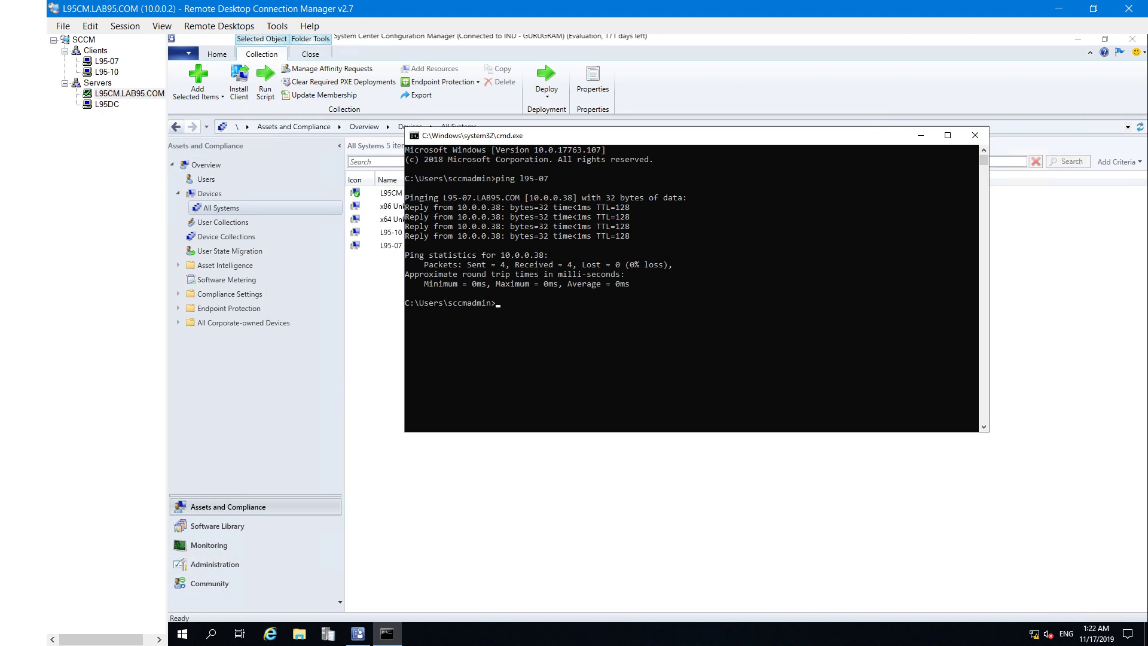
Open the client's administrative share by IP address at \\10.0.0.38\c$ and reposition the folder window
key(super+r)
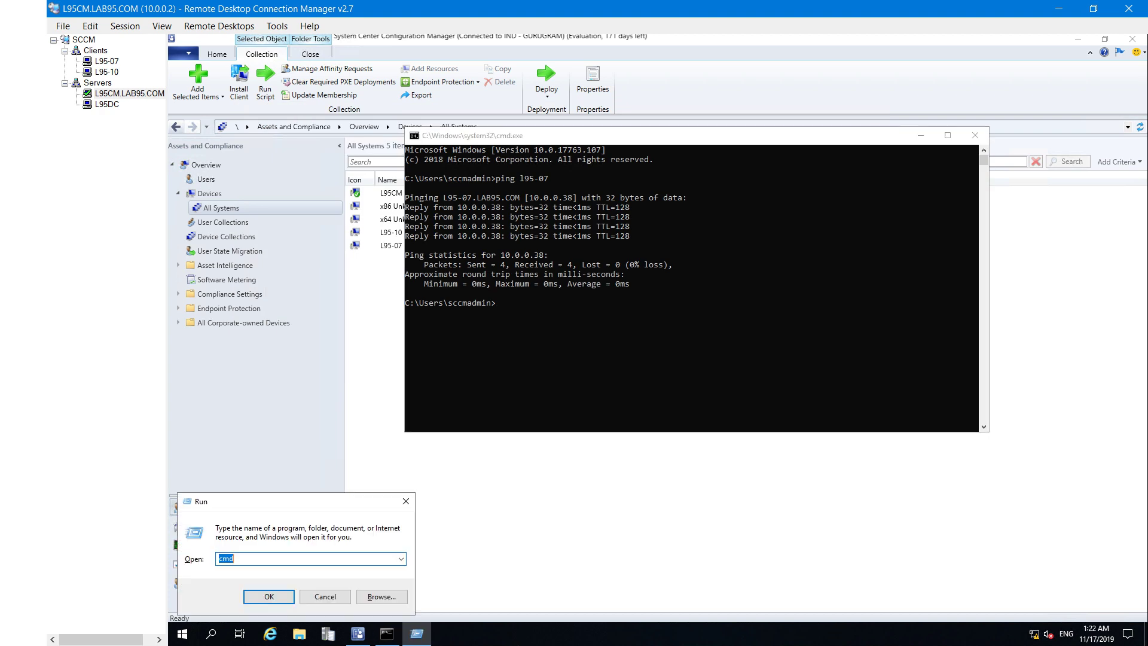
text(\\10.0.0.38\)
key(Return)
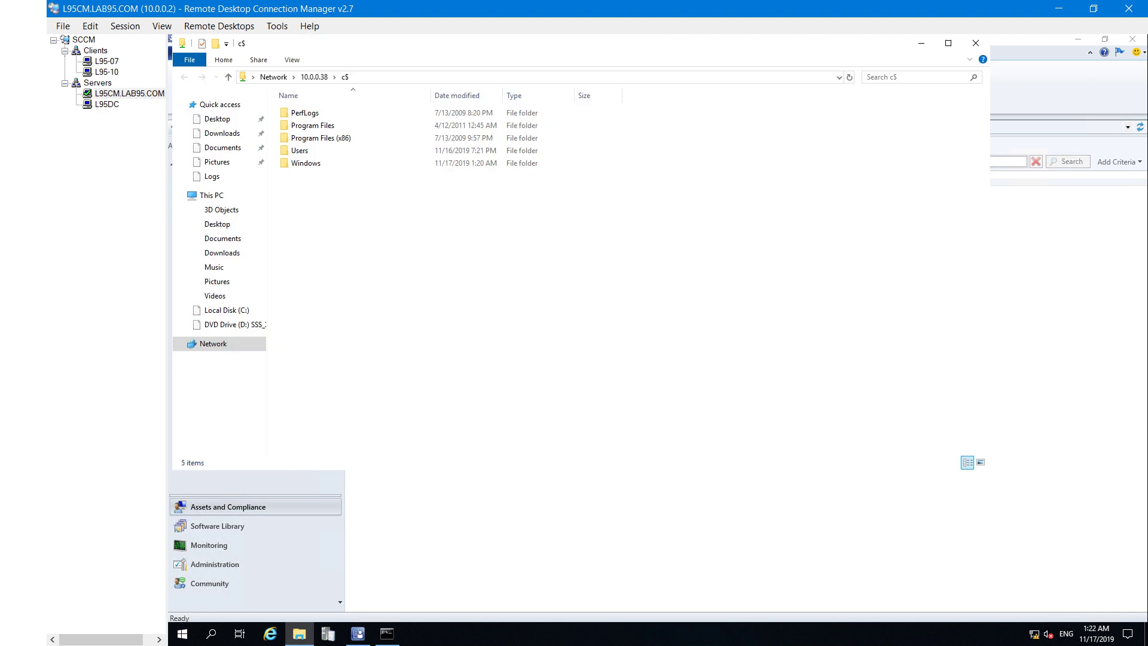
drag(505, 43, 603, 73)
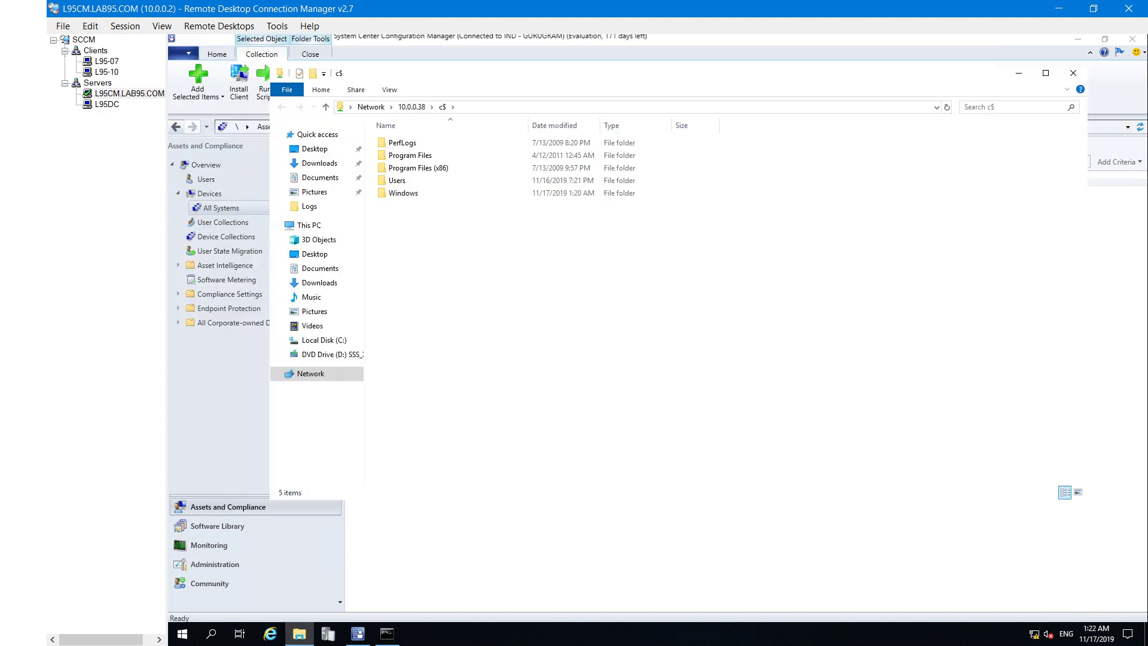
drag(637, 150, 574, 140)
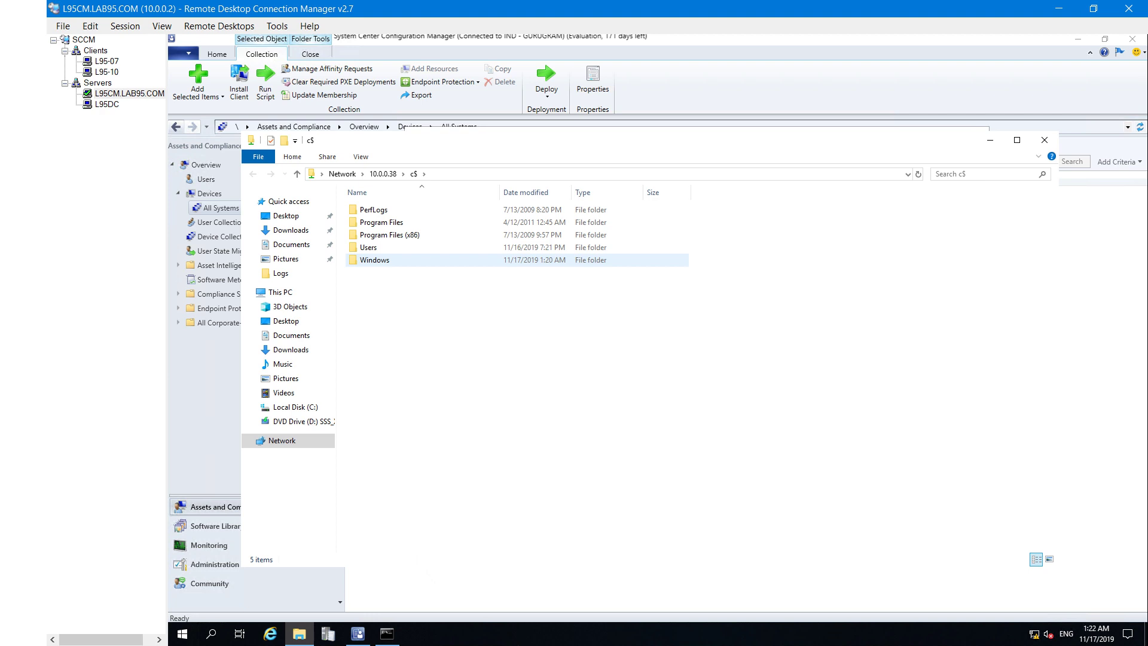
Browse the share to Windows\ccmsetup\Logs and open the ccmsetup log
click(375, 259)
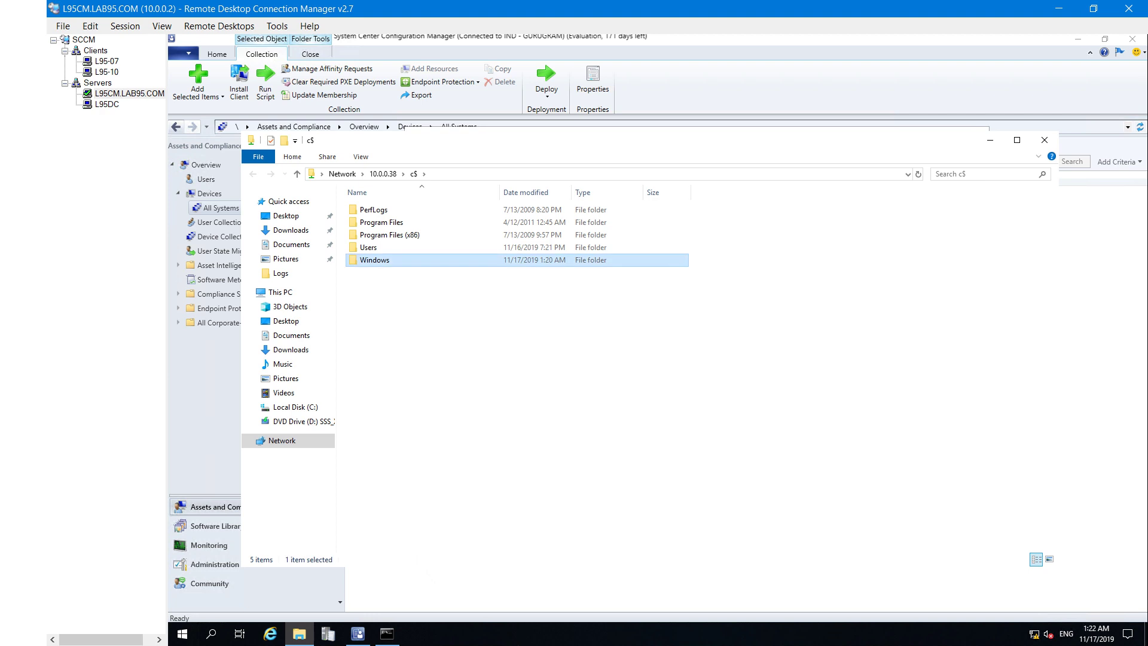
key(Return)
click(376, 285)
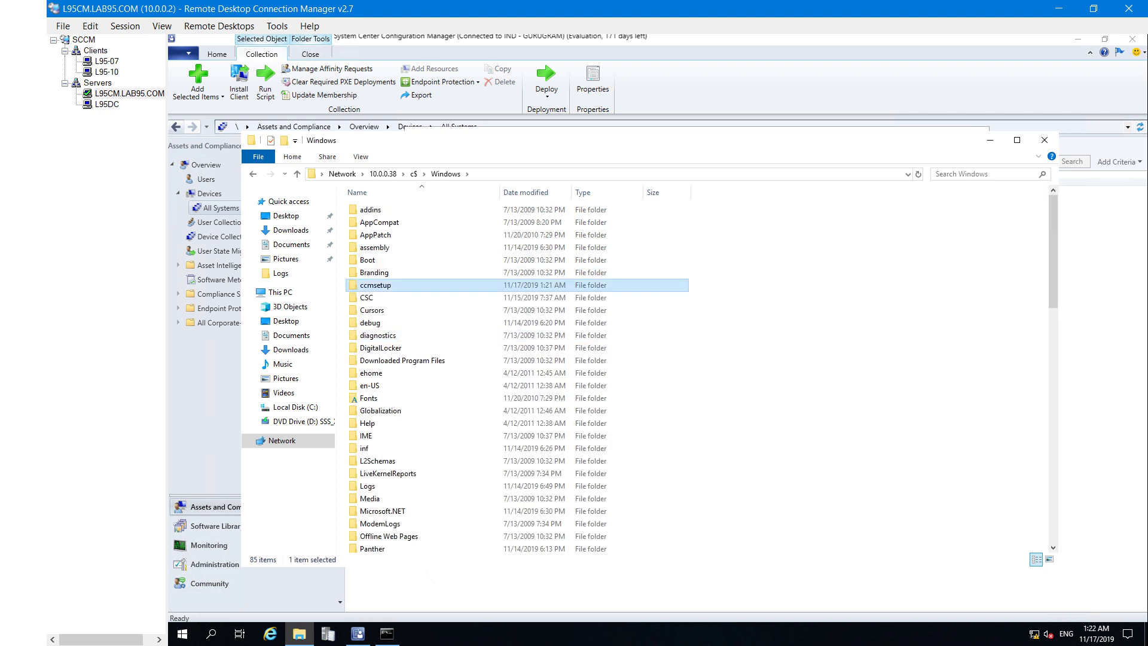
key(Return)
text(l)
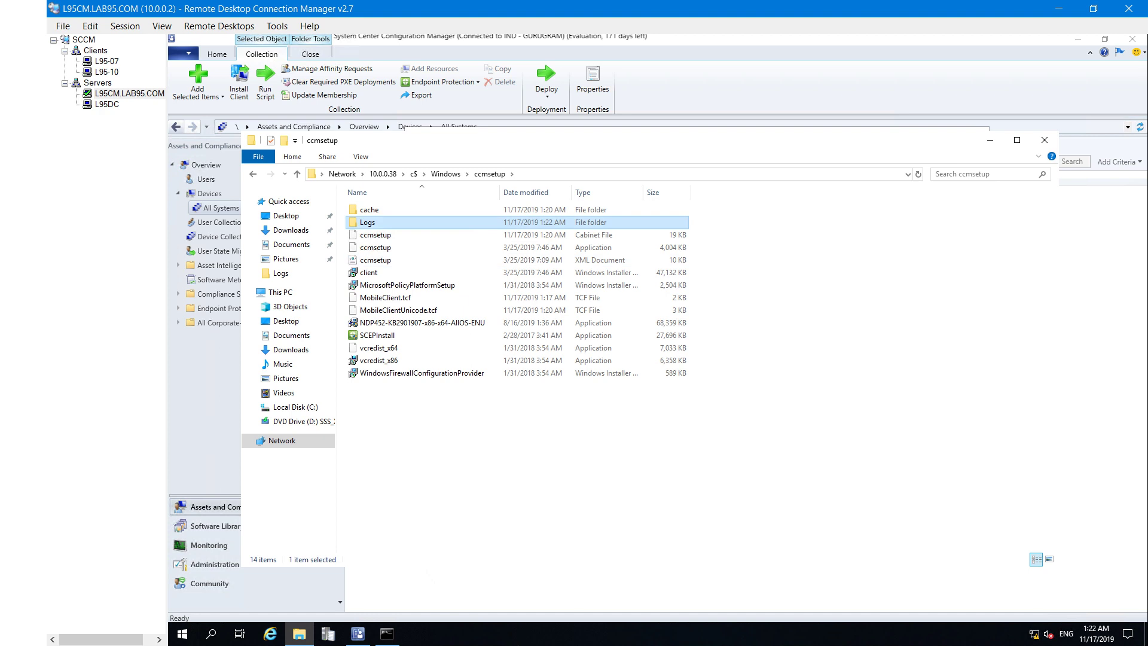
key(Return)
key(c)
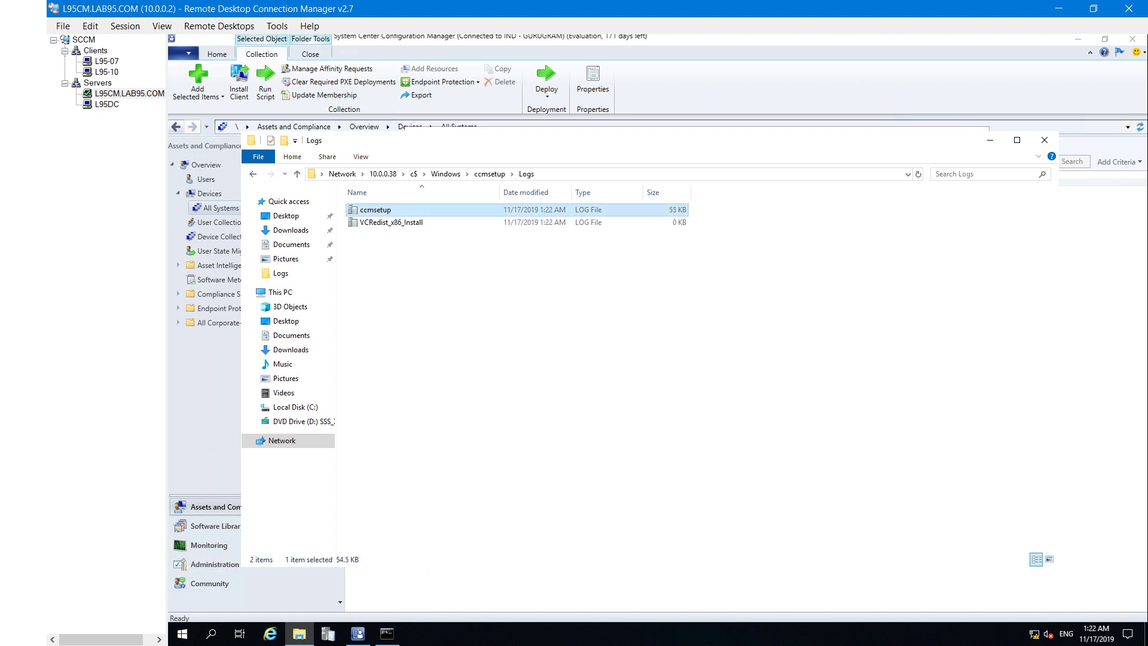
key(Return)
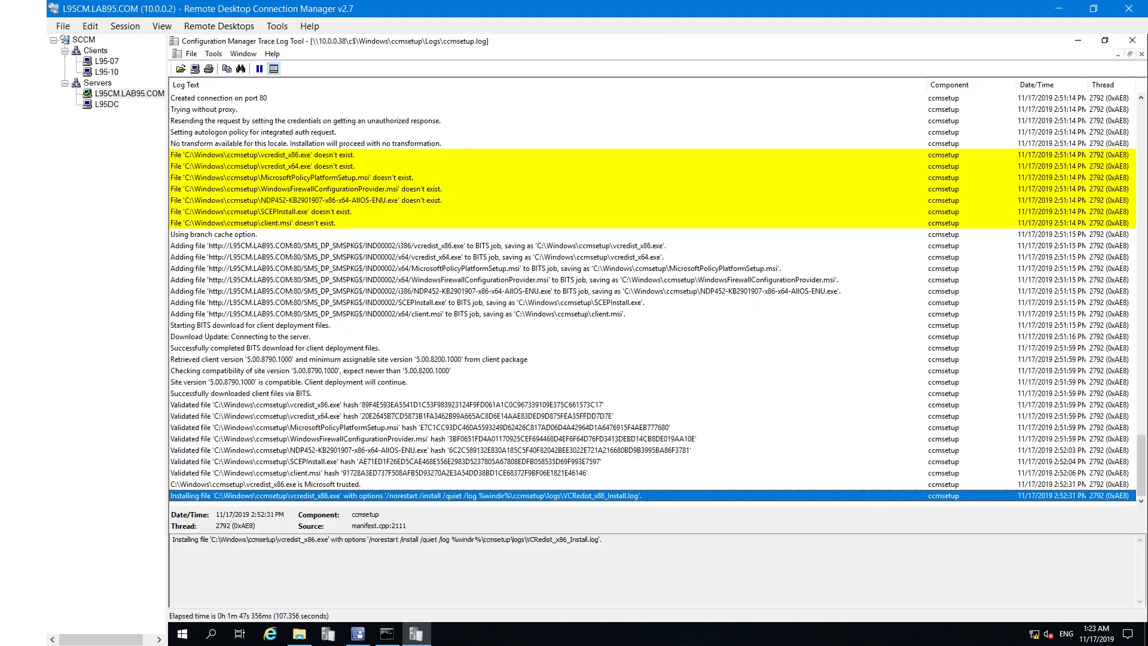
Examine the earlier ccmsetup log entries, including the highlighted errors and warnings, and return to the latest entries
scroll(652, 293, up, 3)
scroll(651, 293, up, 8)
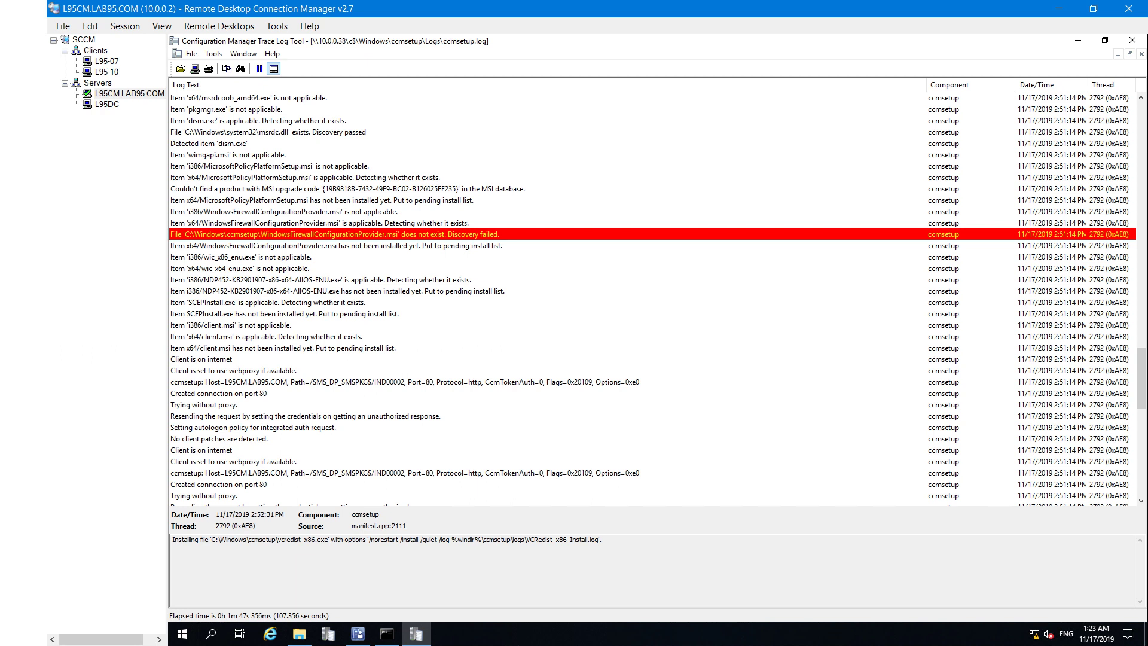
scroll(652, 293, up, 12)
scroll(652, 293, up, 10)
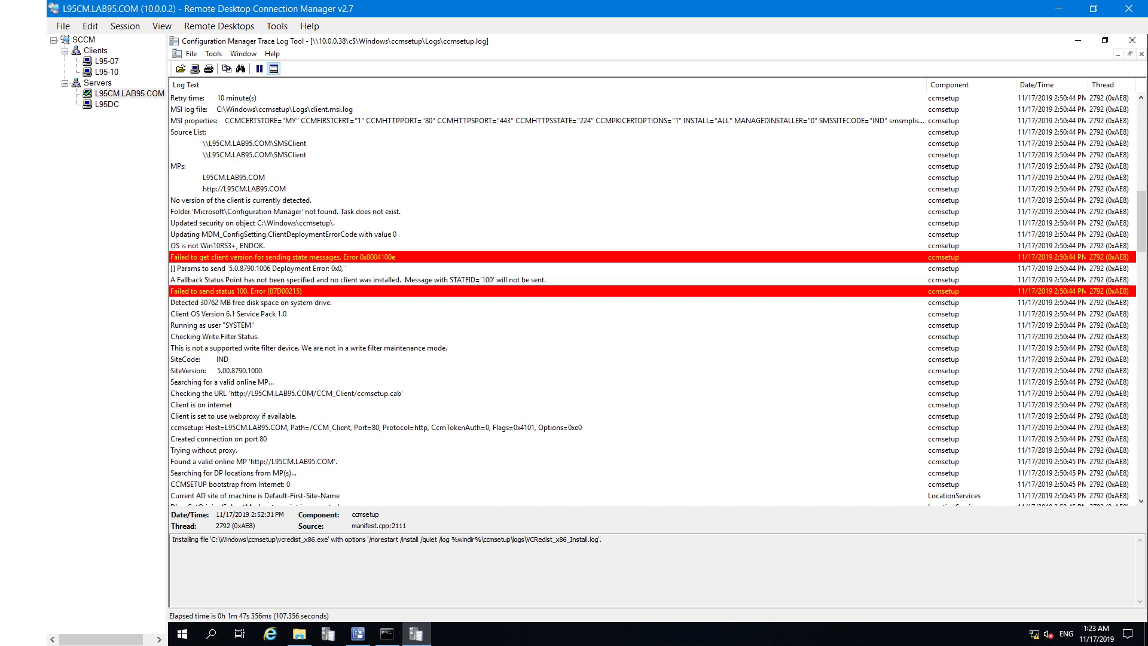
scroll(652, 293, up, 10)
scroll(651, 293, up, 2)
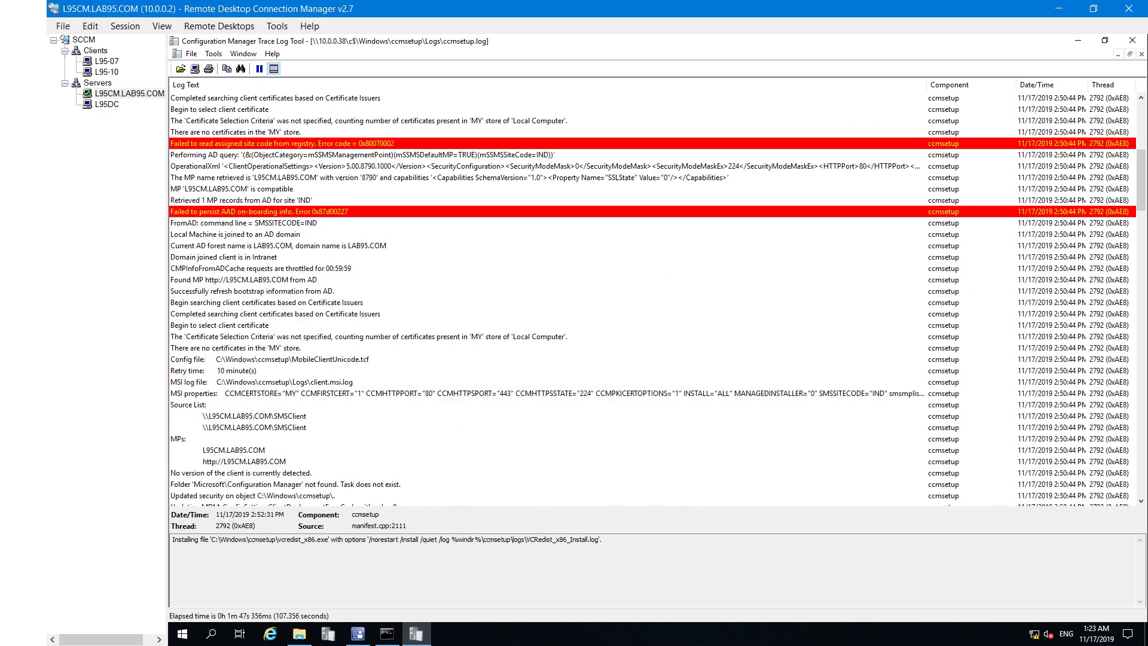
scroll(652, 293, down, 10)
scroll(652, 293, up, 5)
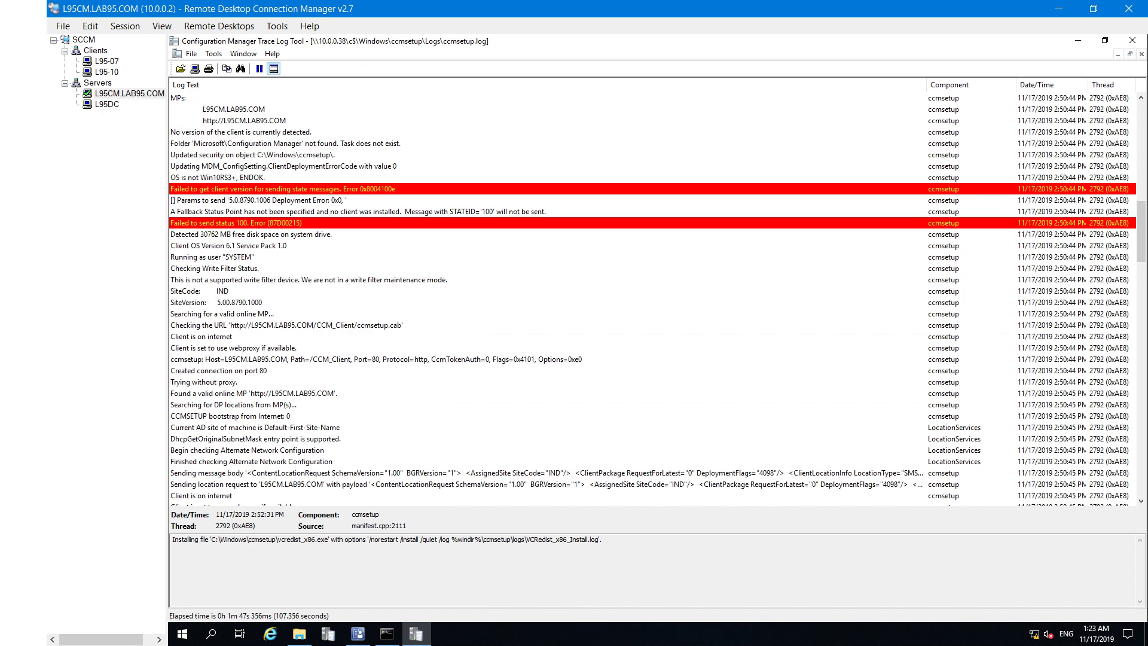
scroll(652, 293, down, 15)
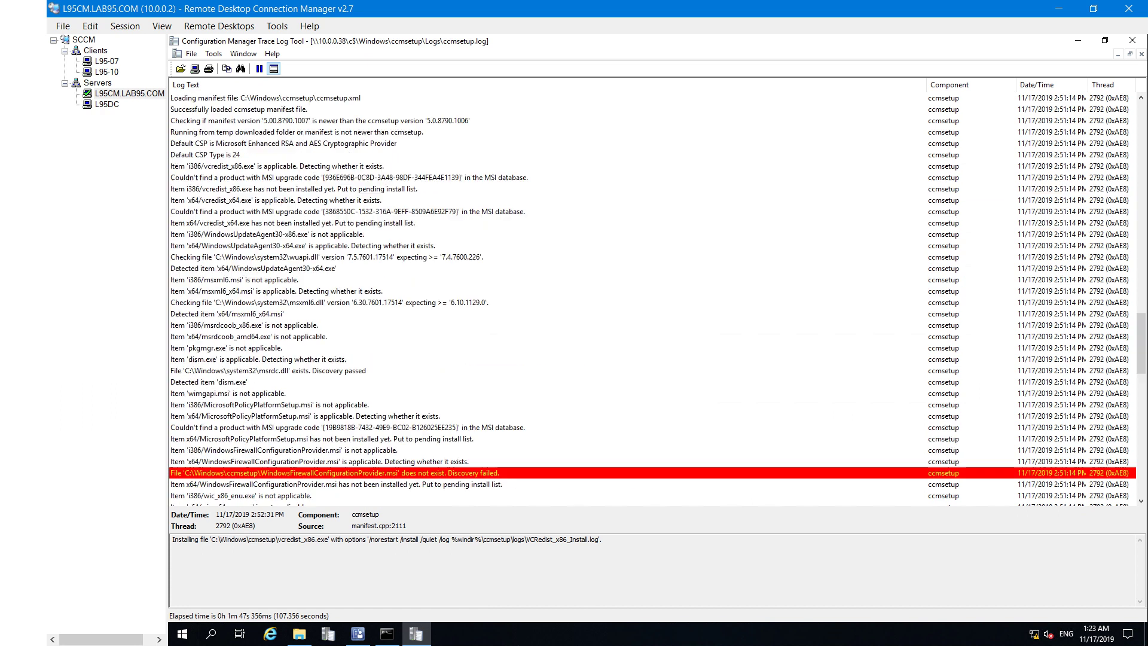
scroll(652, 293, down, 10)
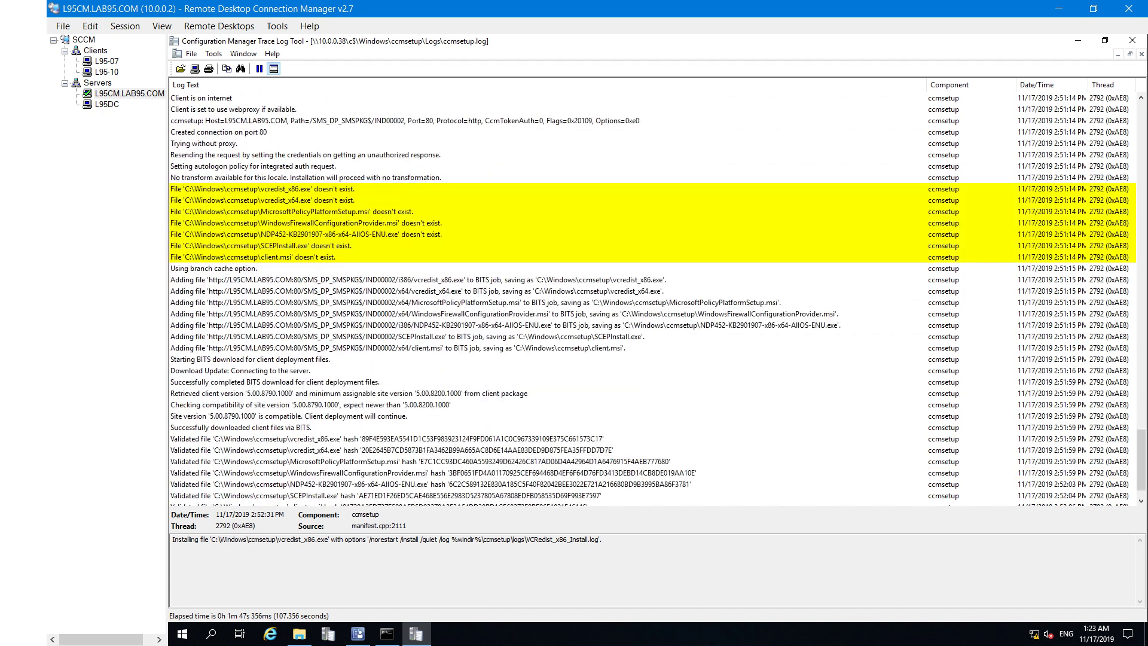
scroll(652, 293, down, 1)
Examine the details of the latest file validation entries and the vcredist_x86.exe installation entry in the ccmsetup log
click(419, 484)
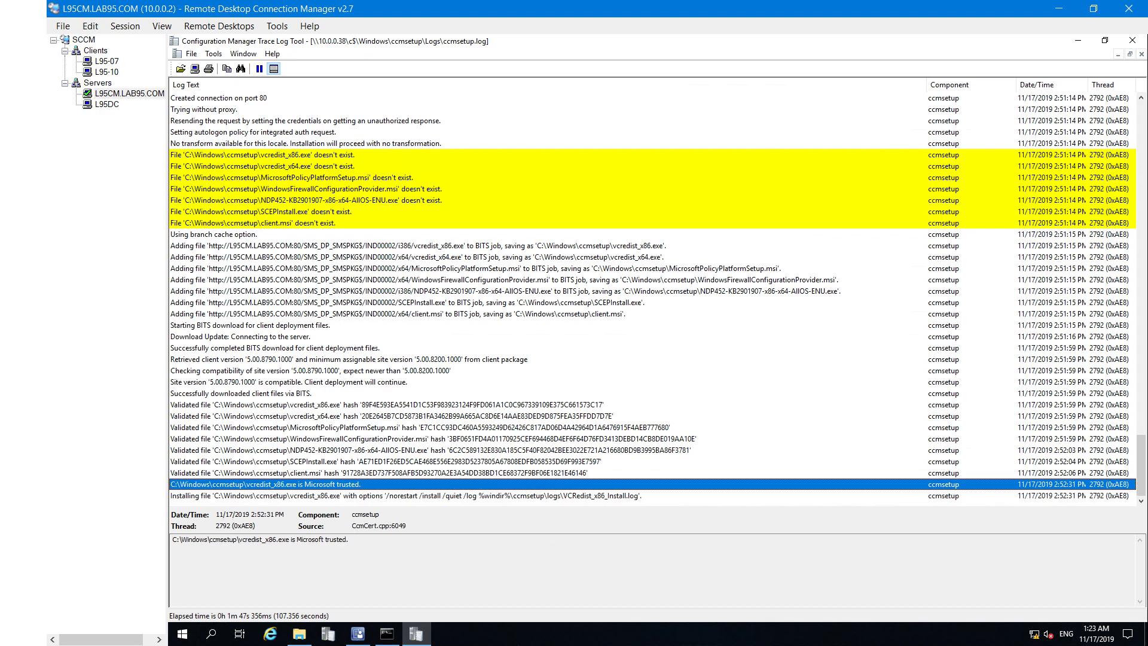
click(418, 496)
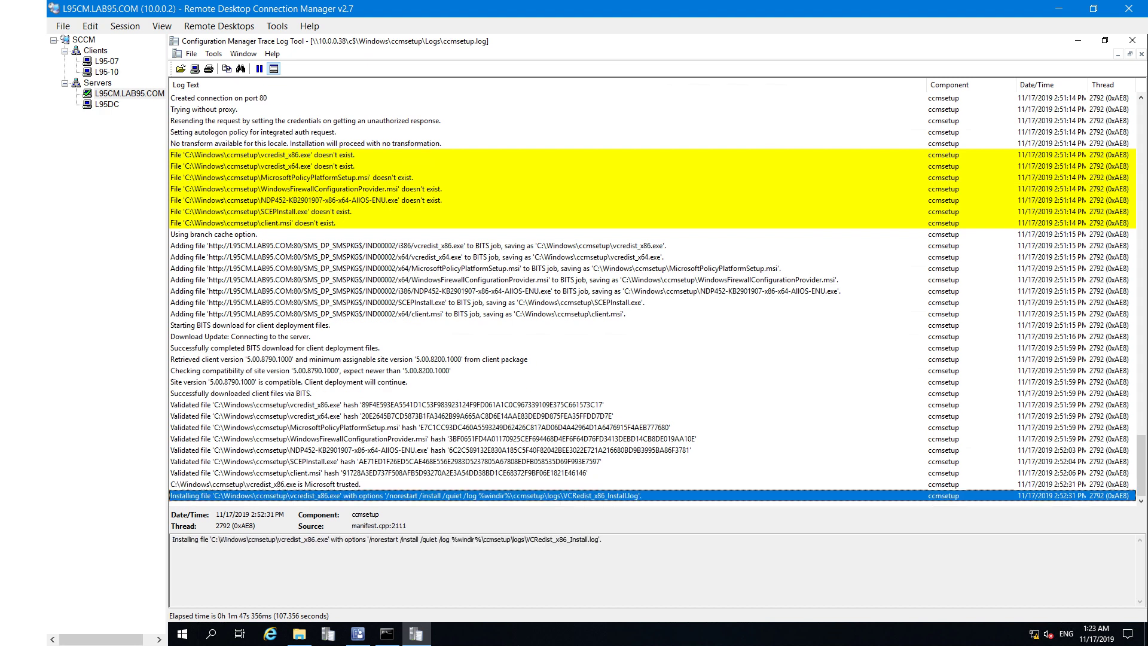
click(419, 484)
click(418, 496)
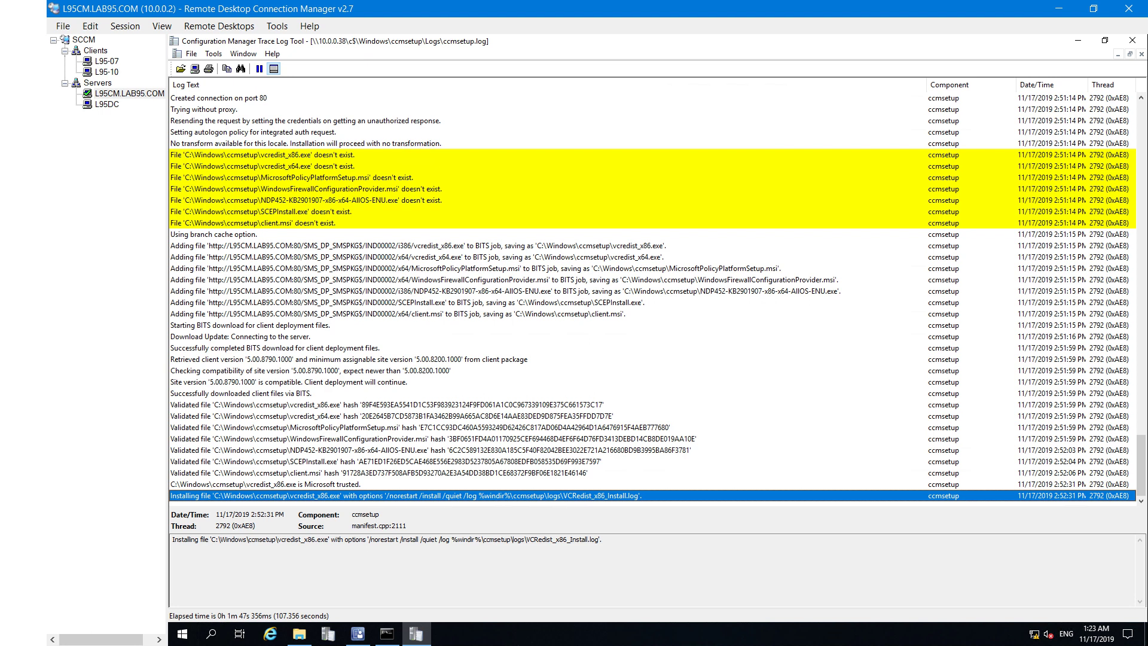
click(419, 485)
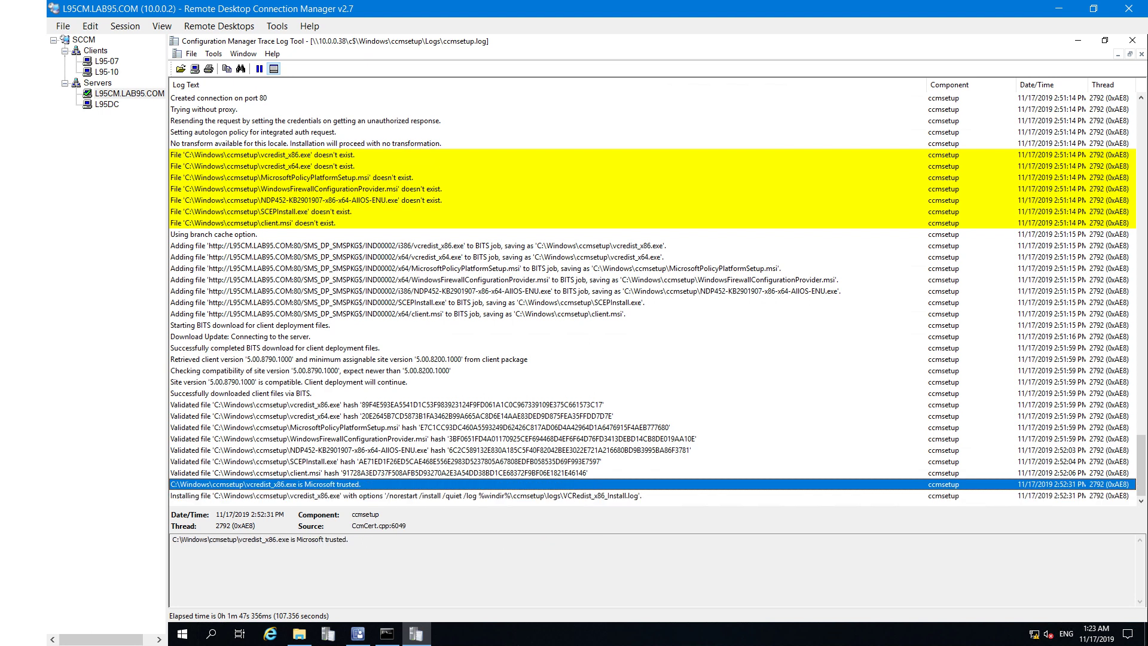
click(419, 473)
click(419, 450)
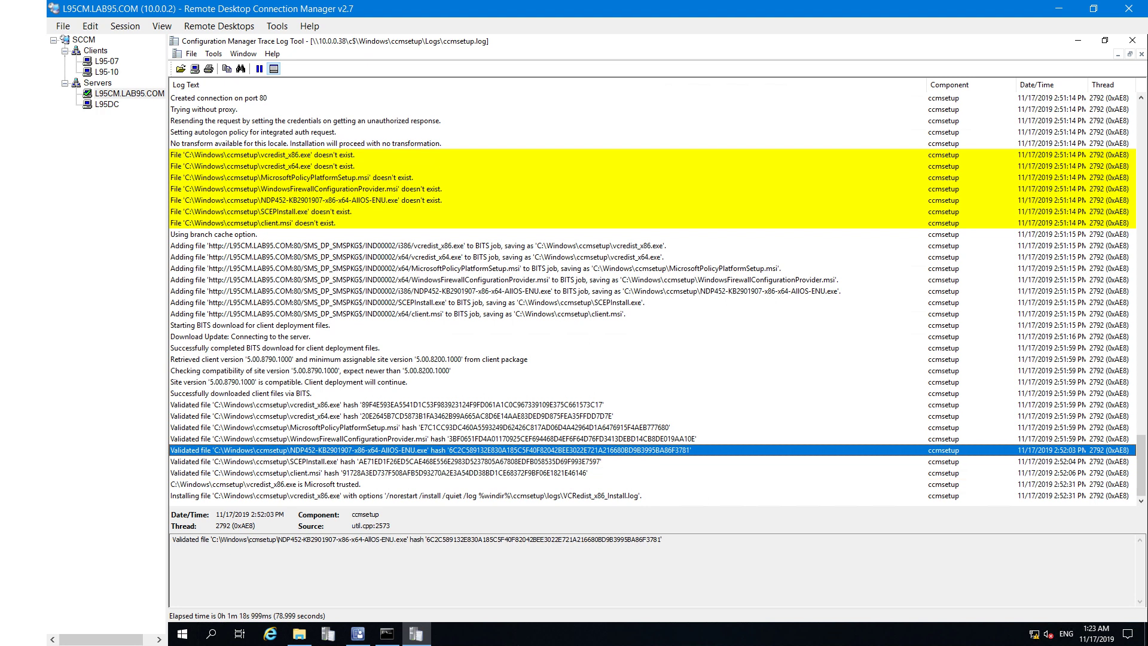
click(419, 427)
click(419, 405)
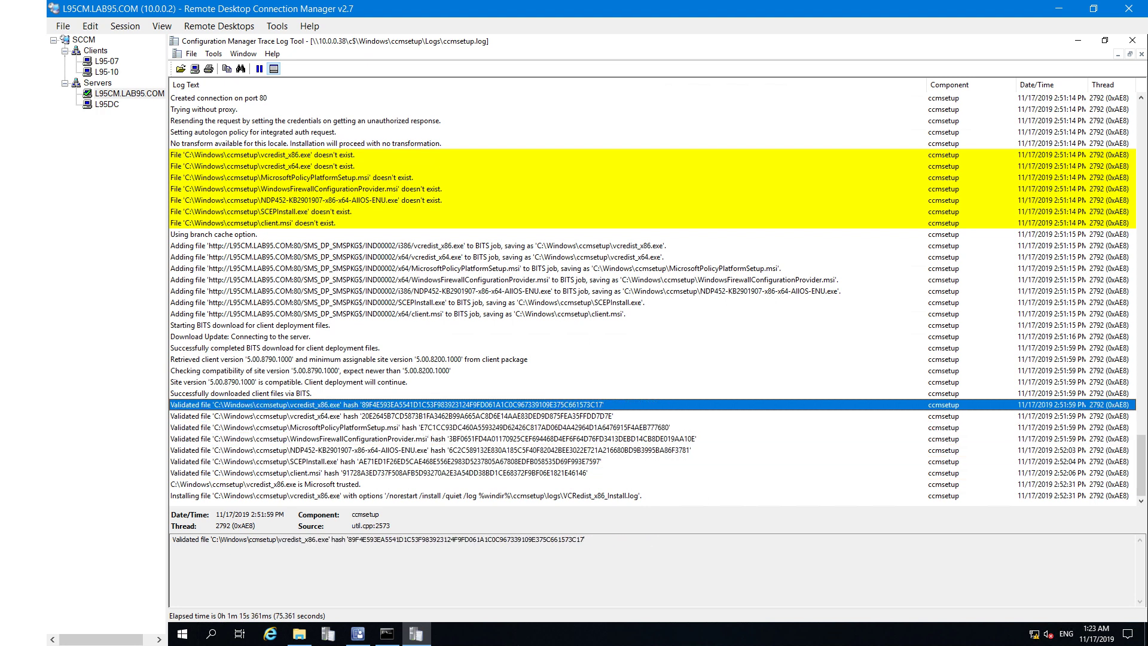
click(419, 496)
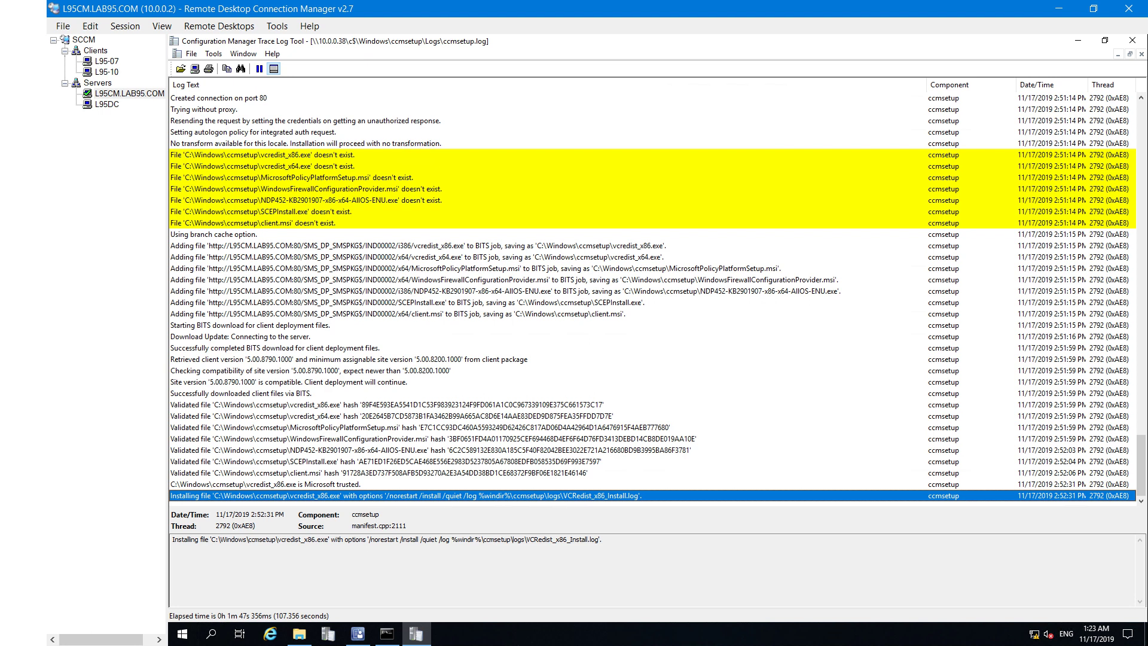
Switch to the L95-07 session and open its Control Panel, moving the windows so the ccmsetup process stays in view
click(107, 61)
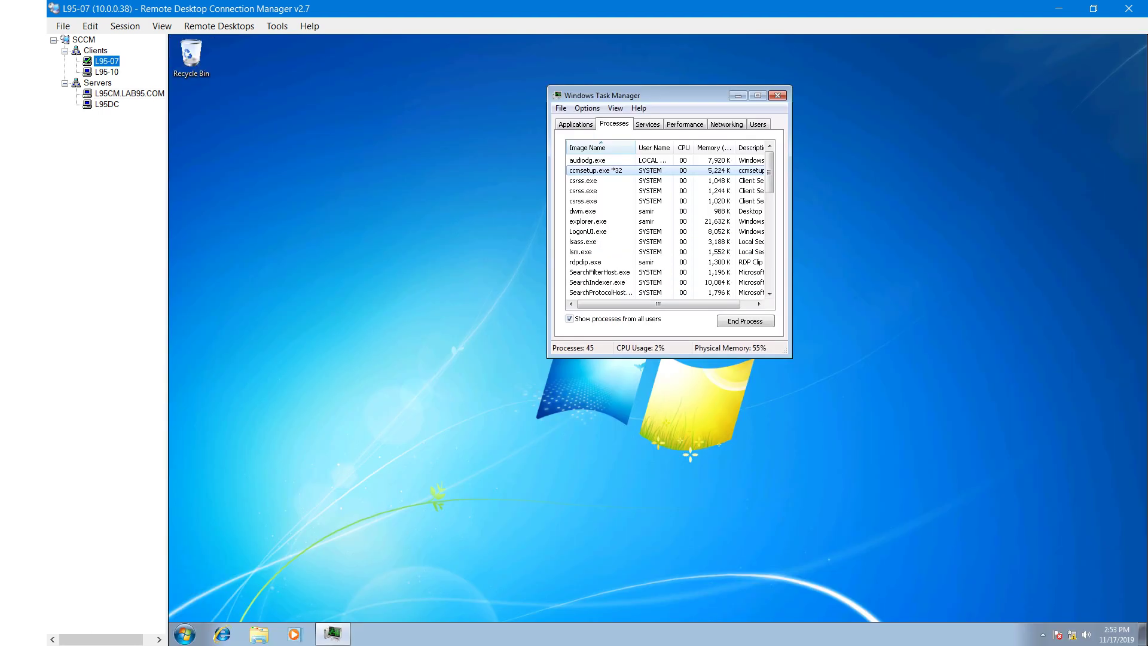
drag(670, 96, 706, 89)
click(185, 634)
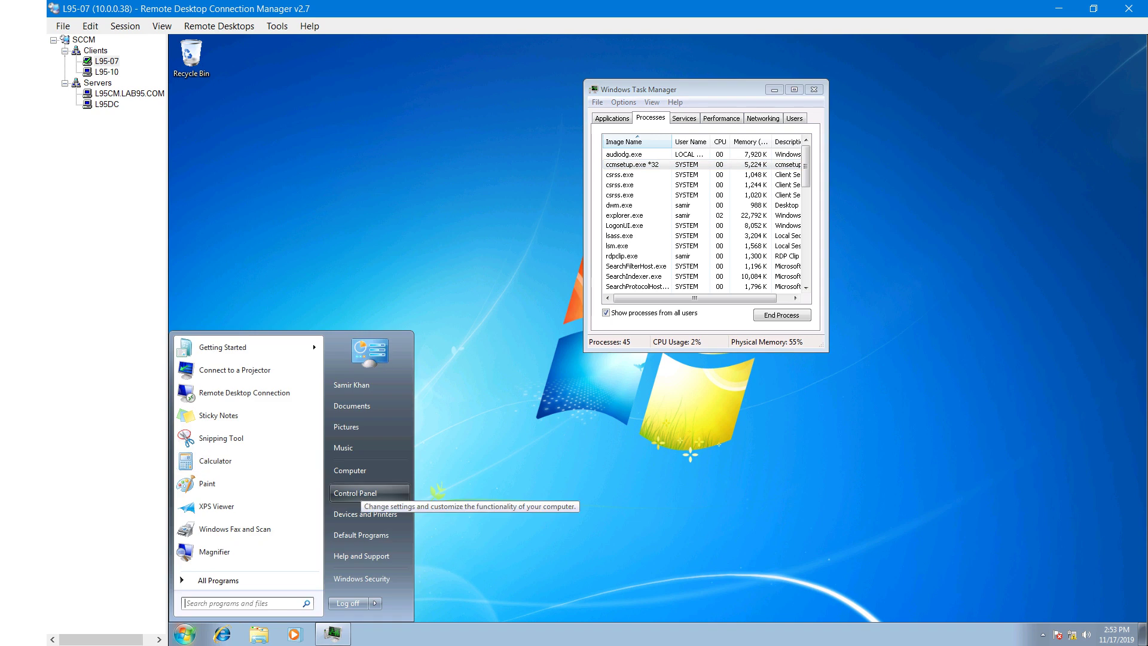
key(Return)
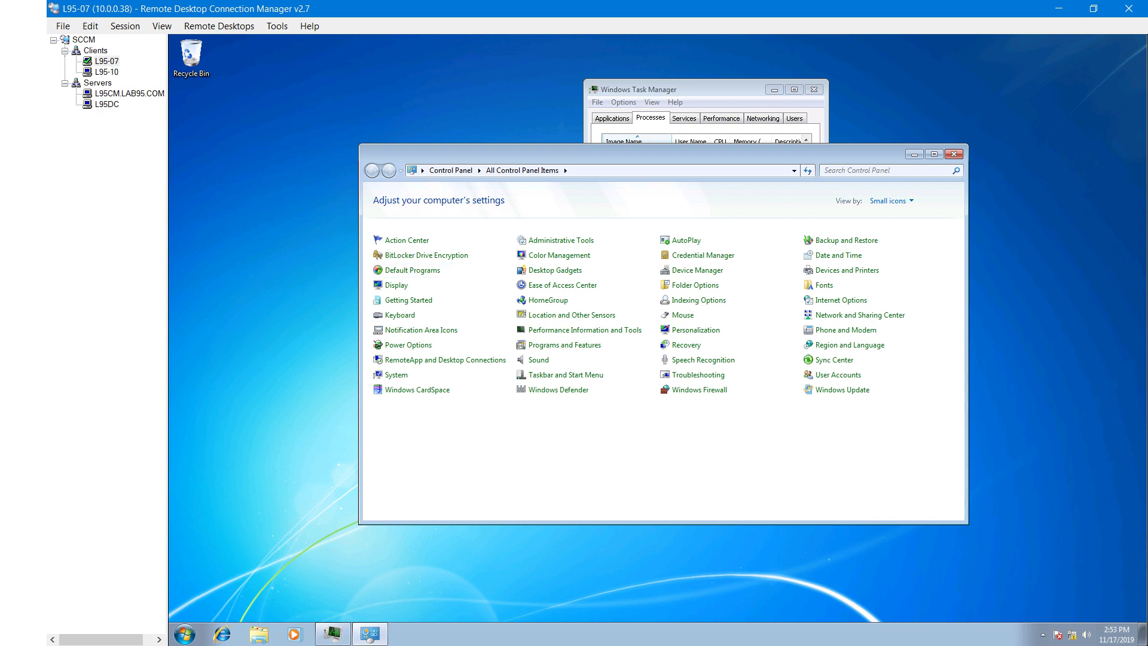
drag(574, 154, 551, 193)
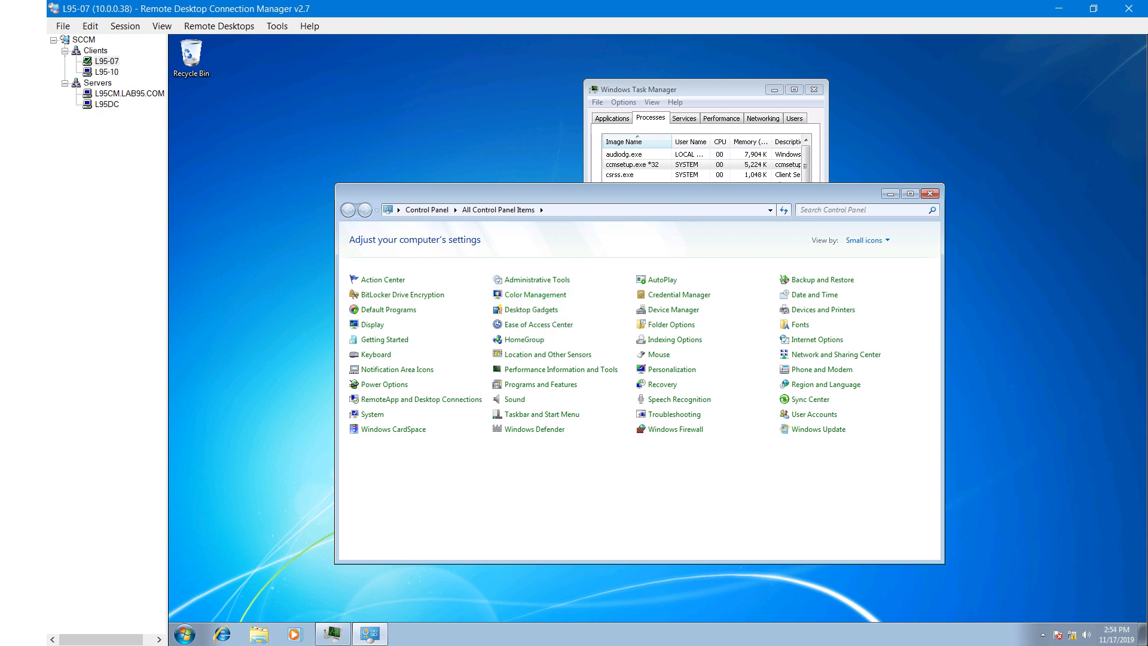
Switch to the L95CM.LAB95.COM session and examine the ccmsetup log's client.msi validation entry, vcredist_x86.exe entries and the preceding entries
drag(598, 184, 570, 139)
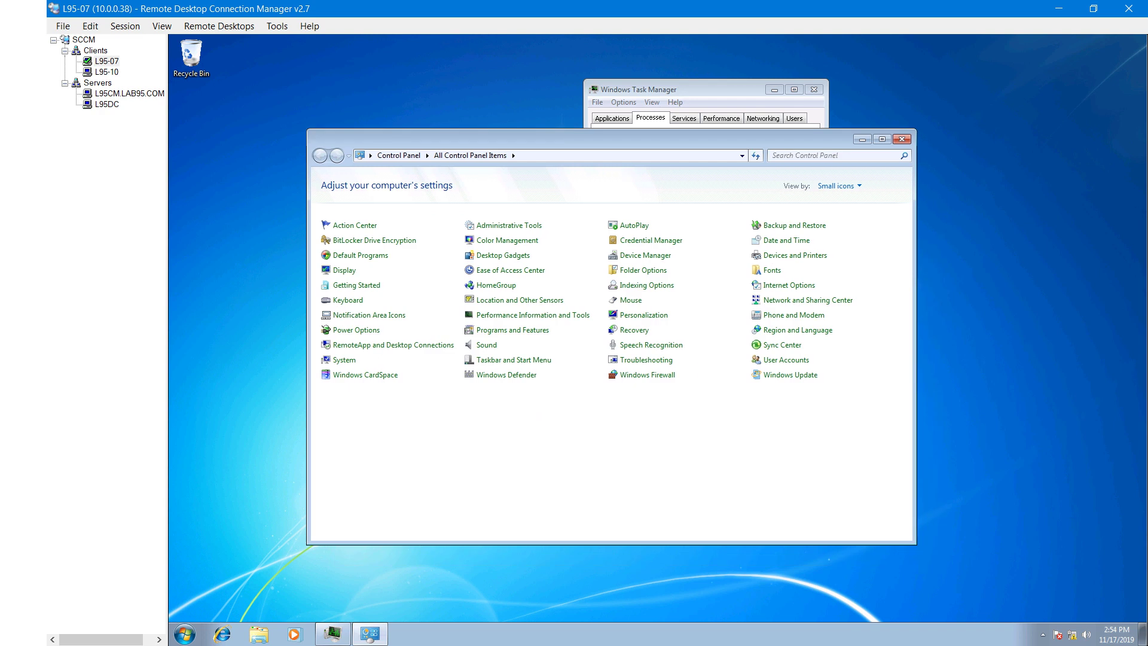
click(130, 94)
click(454, 484)
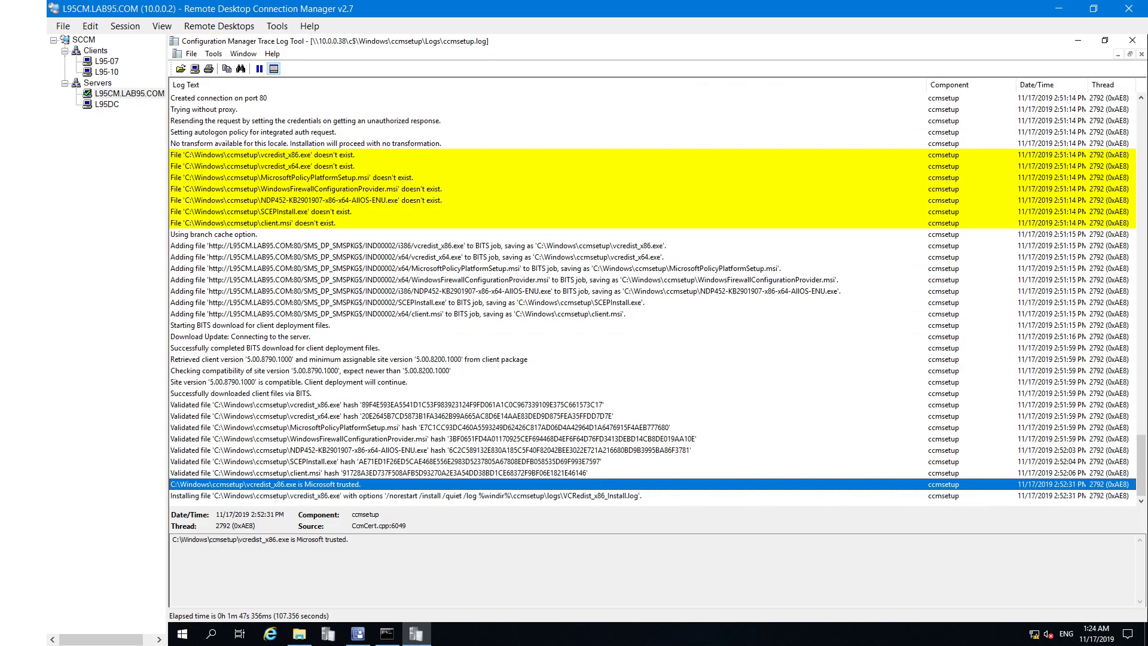
click(454, 473)
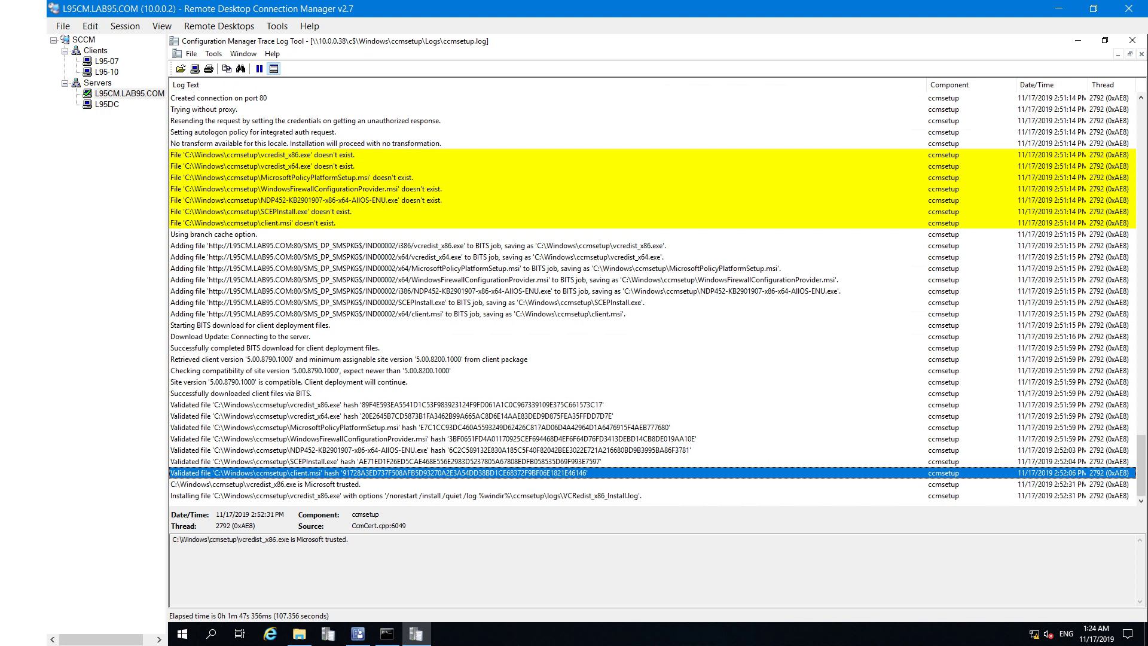
key(Down)
key(Down)
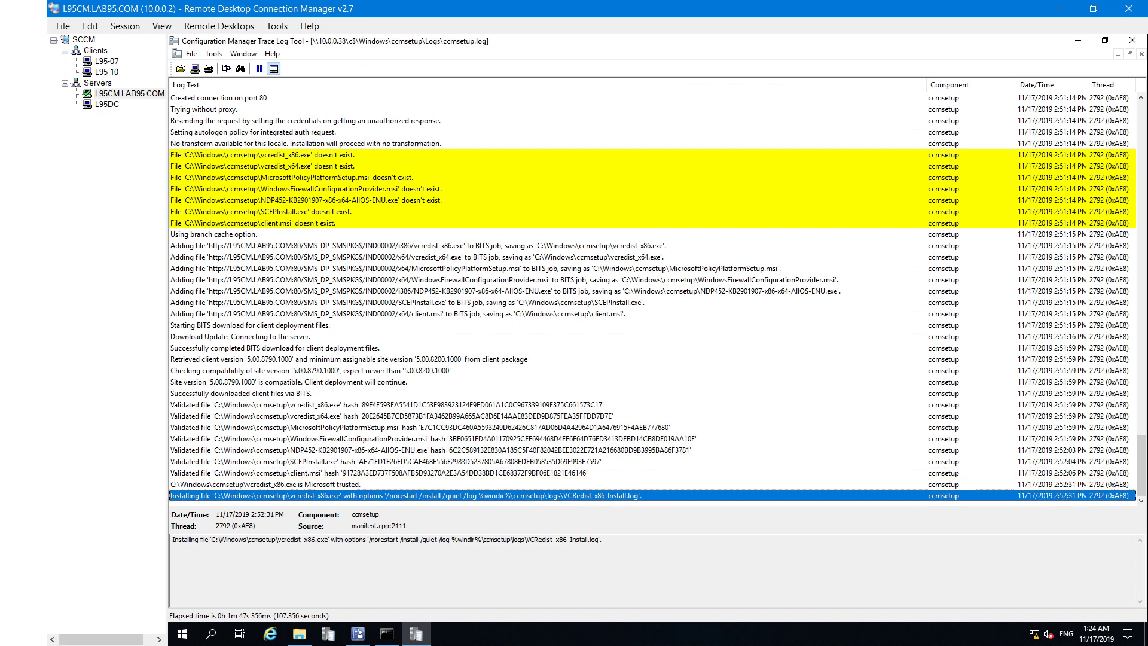
key(Up)
key(Up)
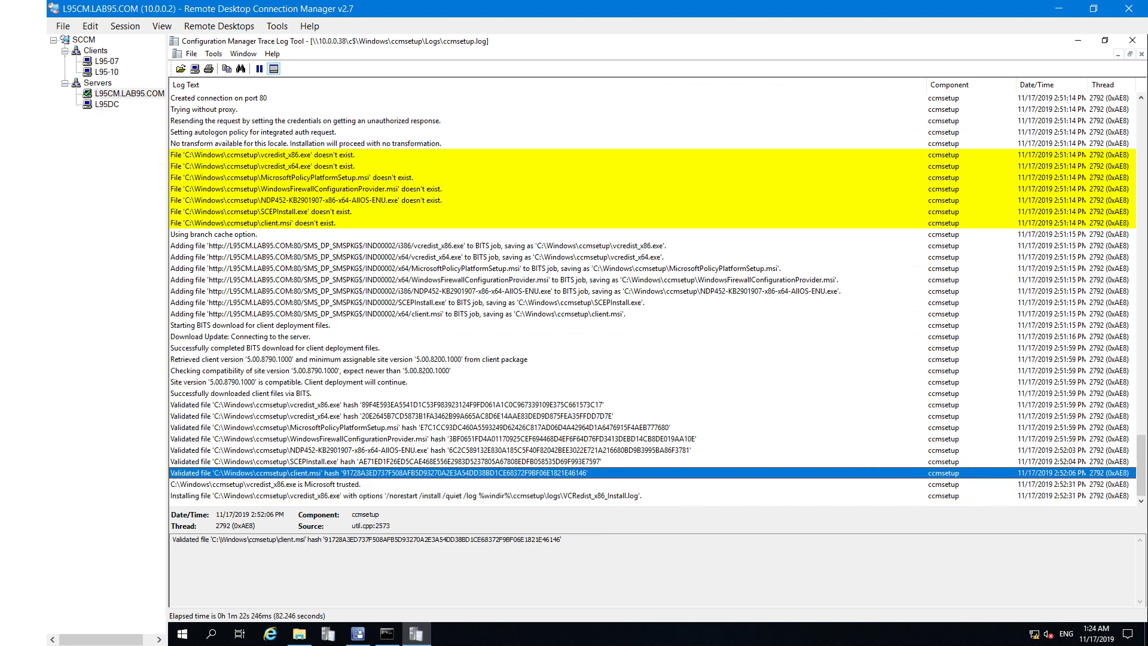
click(454, 496)
scroll(652, 299, up, 1)
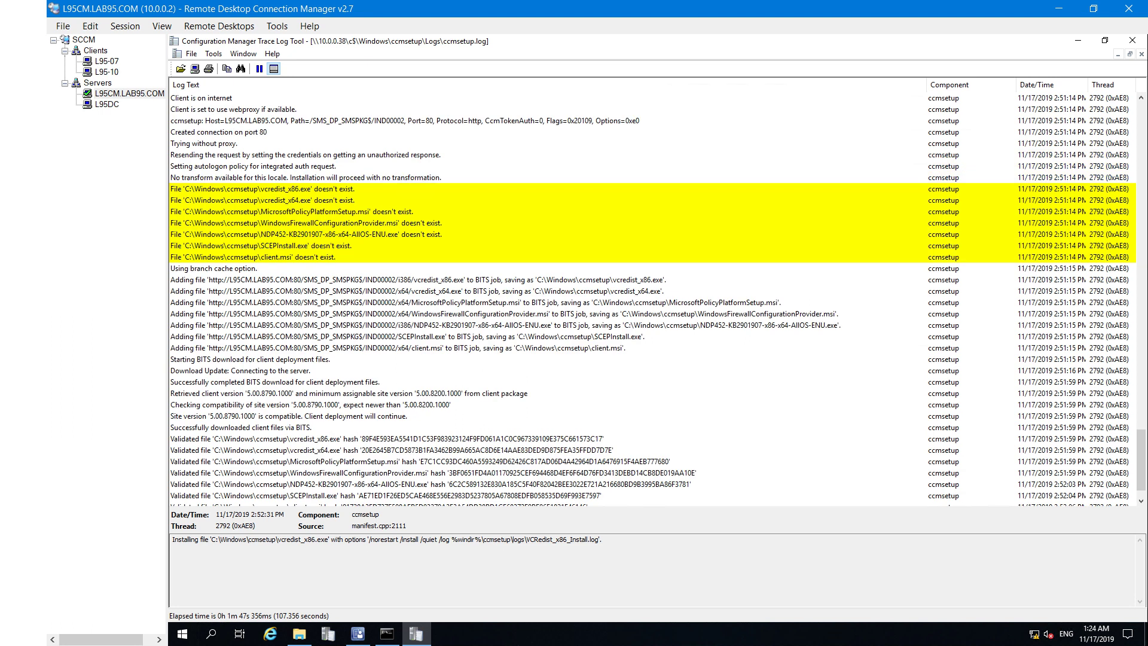
scroll(651, 299, down, 1)
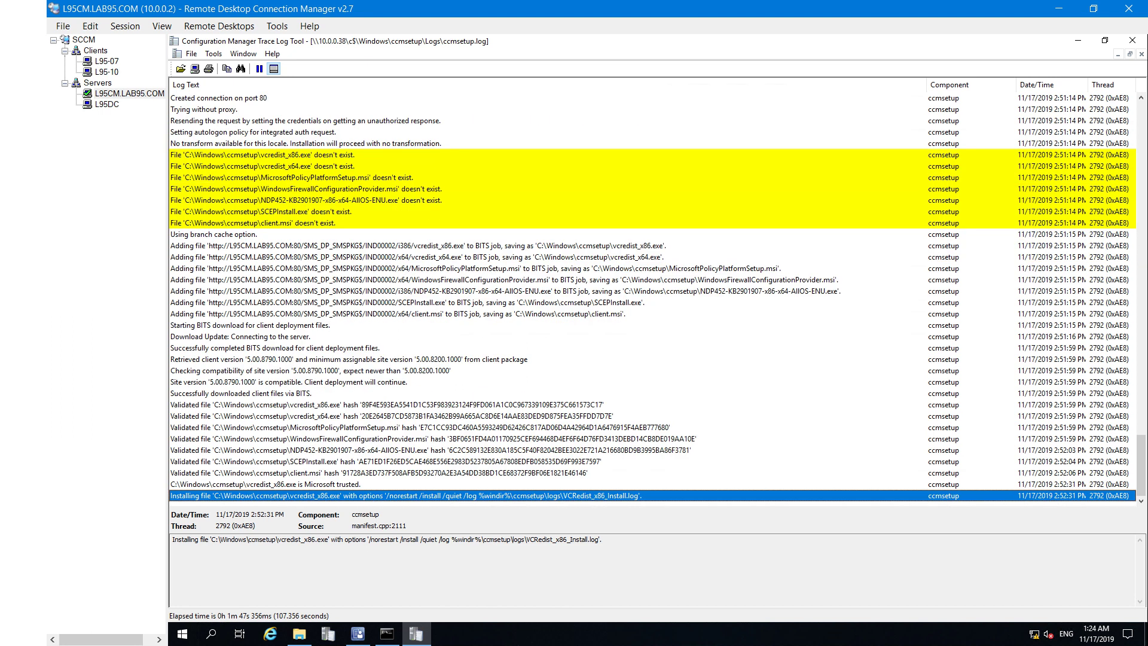
scroll(651, 299, up, 10)
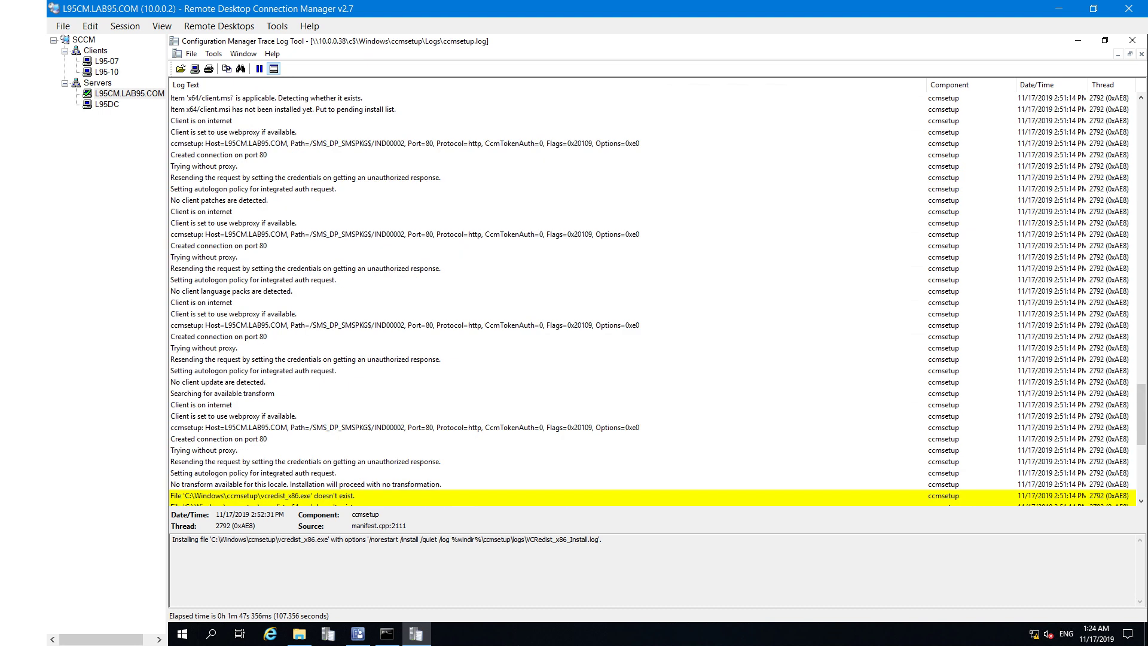
scroll(652, 299, down, 10)
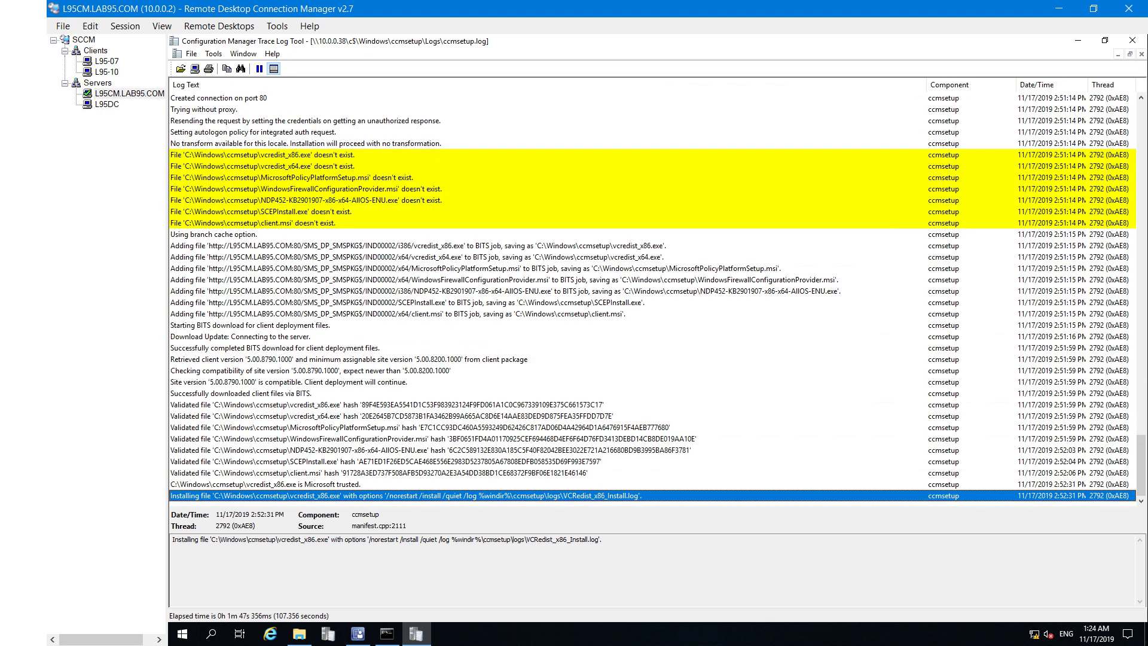
Return to the L95-07 session and check the Control Panel items for the client agent
click(106, 61)
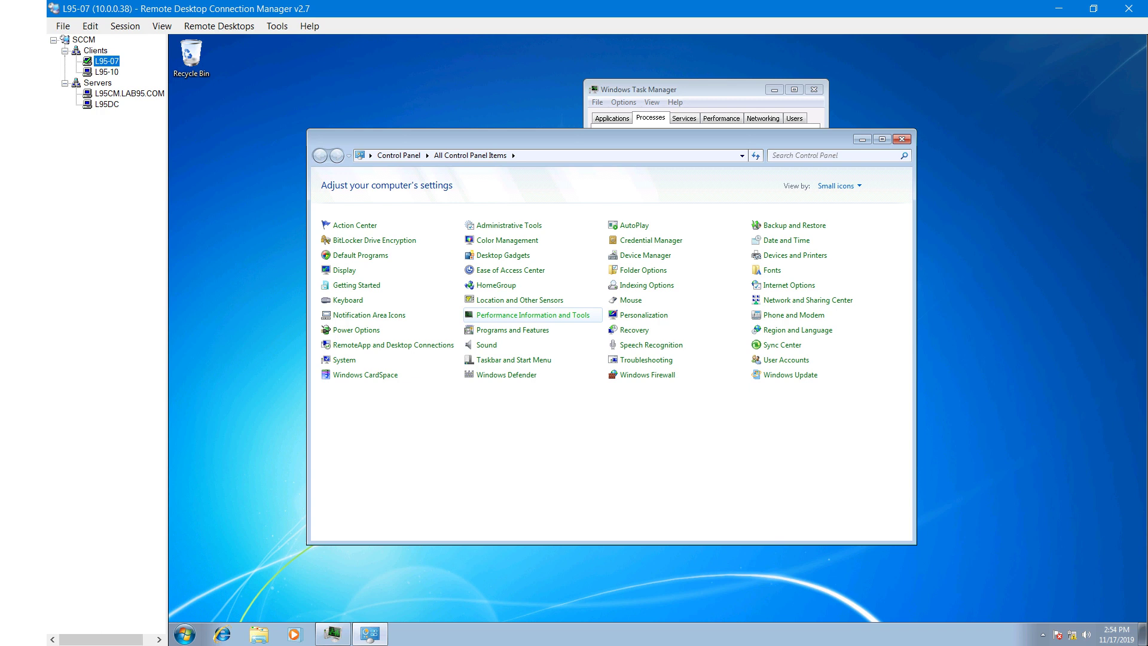
click(556, 430)
mouse_move(584, 139)
mouse_down()
mouse_move(594, 126)
mouse_move(598, 136)
mouse_up()
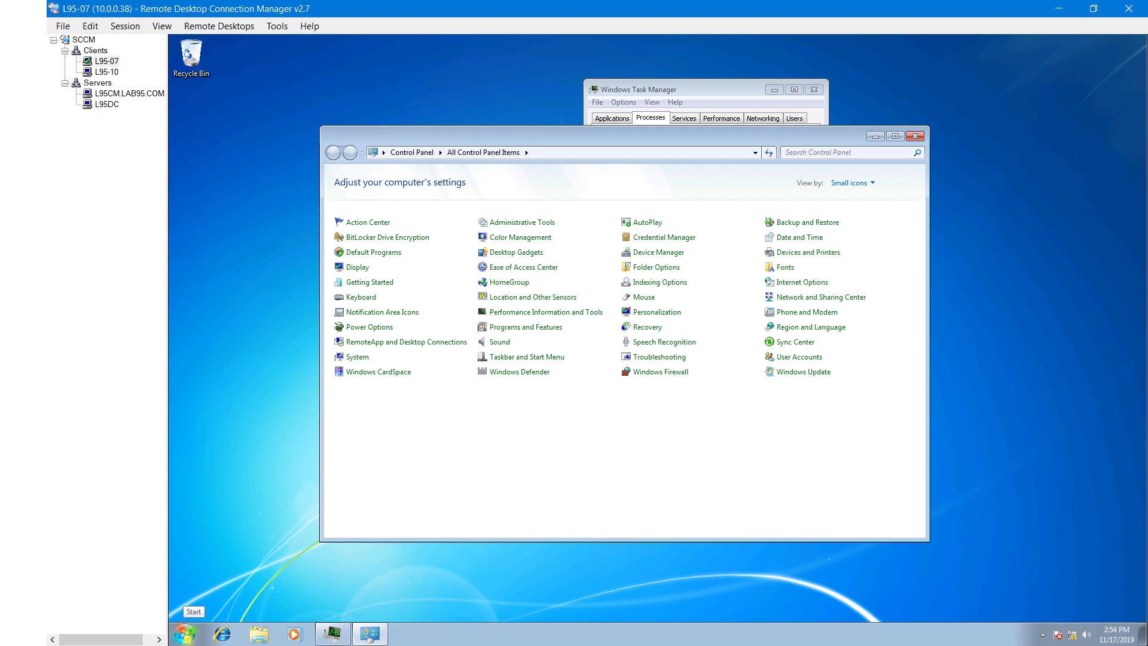
click(185, 633)
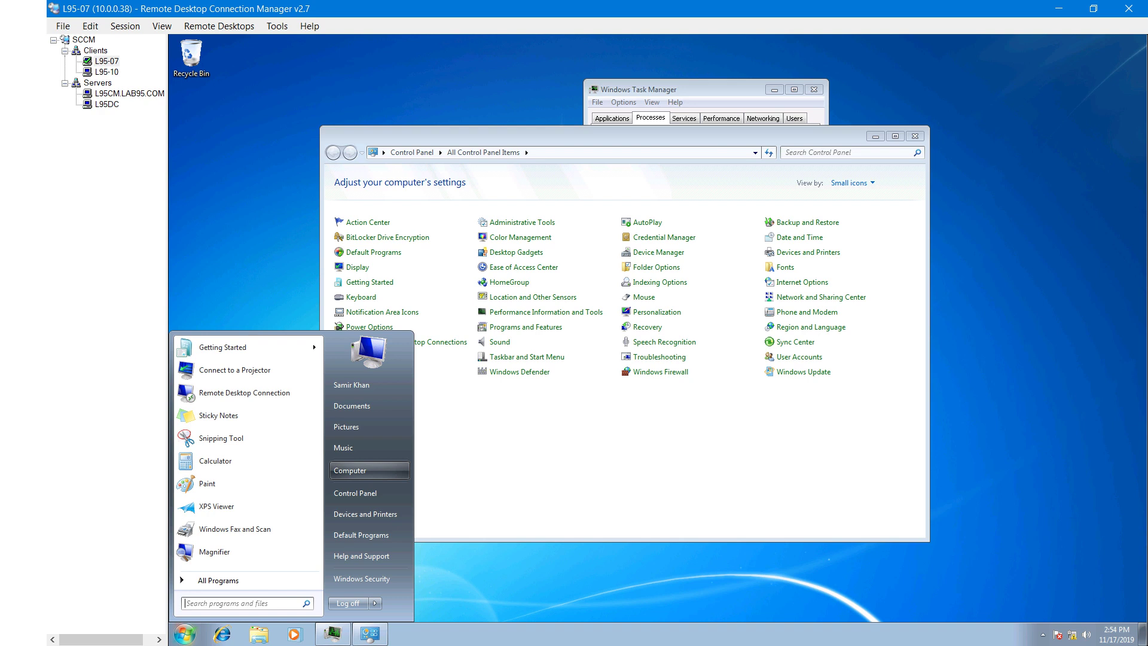
click(527, 449)
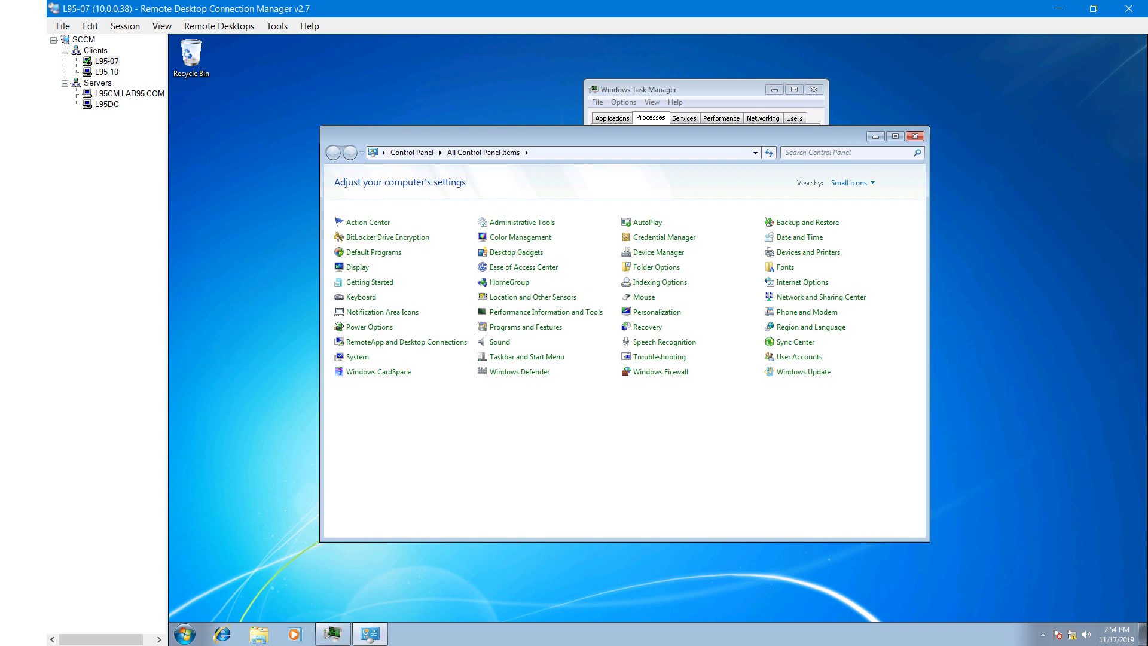
Switch to the L95DC session and check the group memberships of the sccmadmin account in the SCCM organizational unit
click(107, 104)
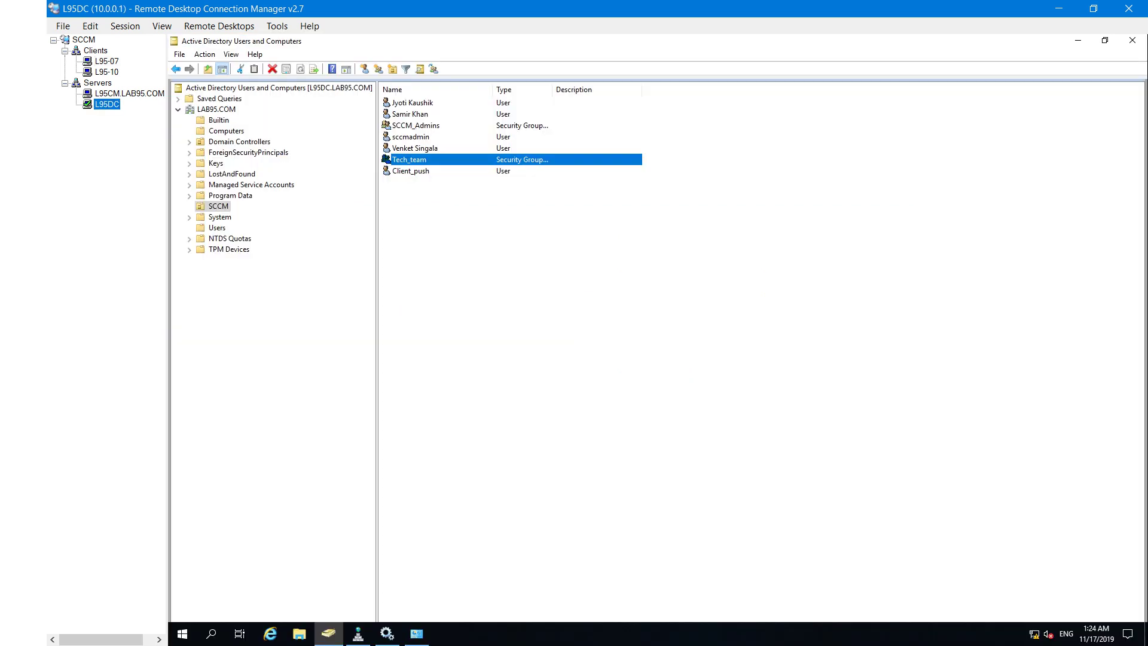
click(538, 299)
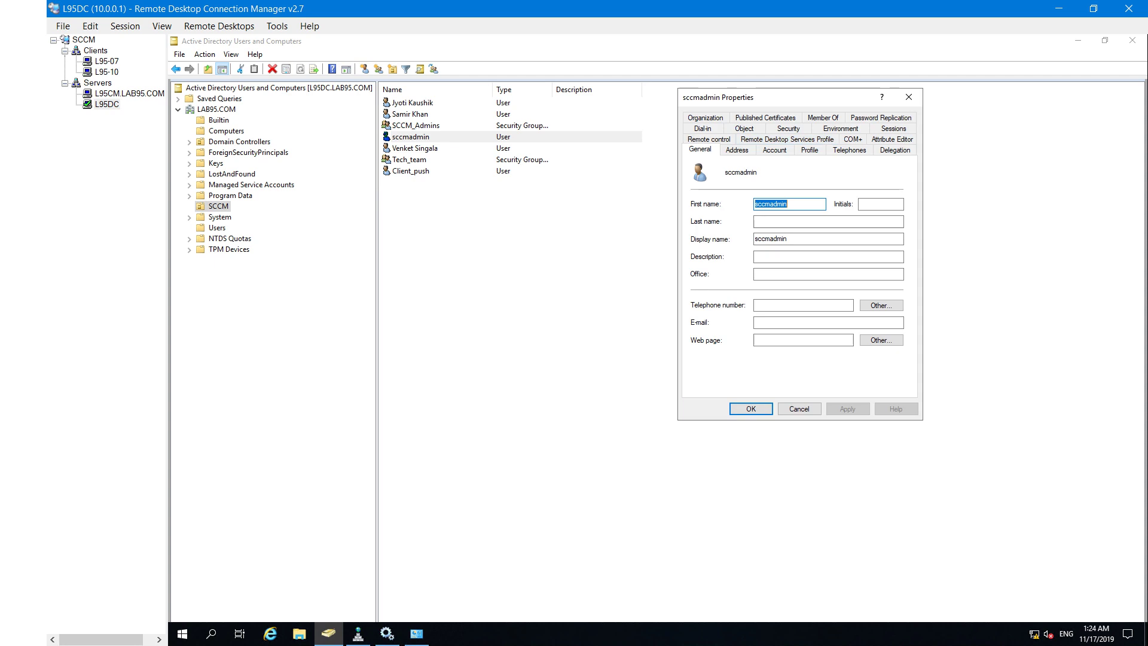
drag(790, 98, 802, 188)
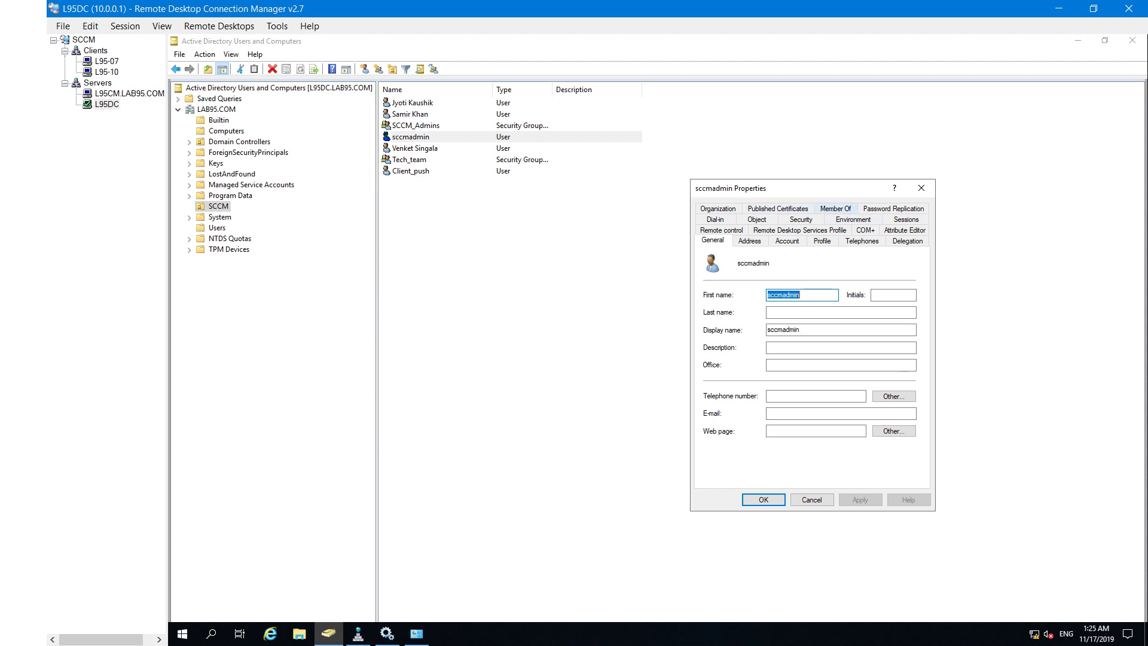
click(835, 208)
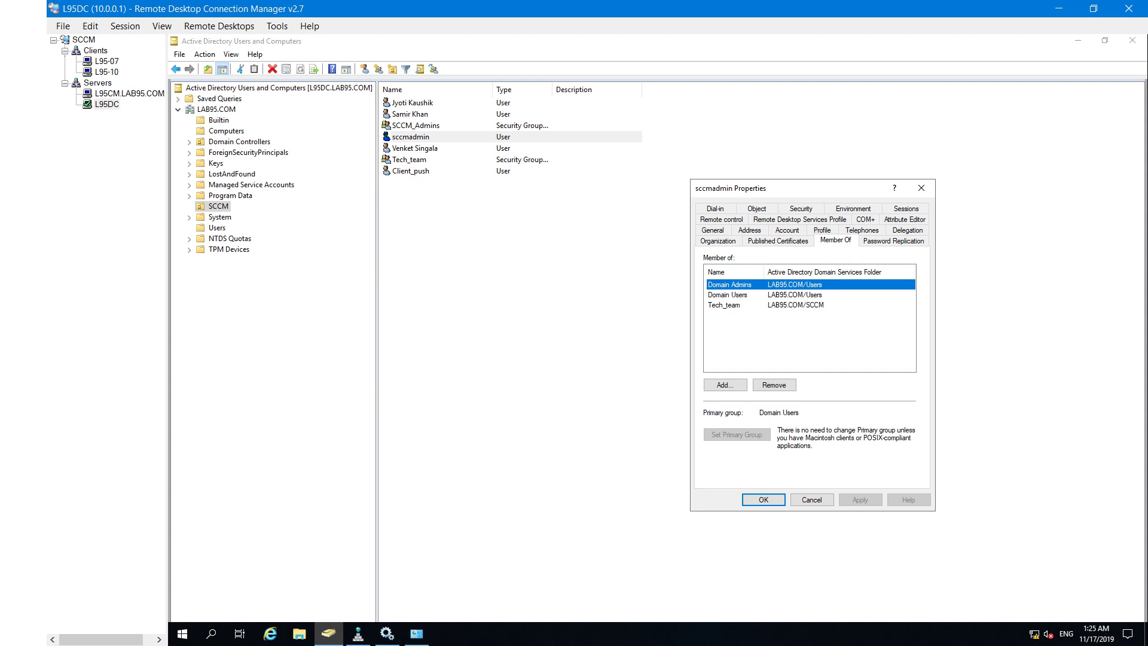
drag(764, 271, 767, 272)
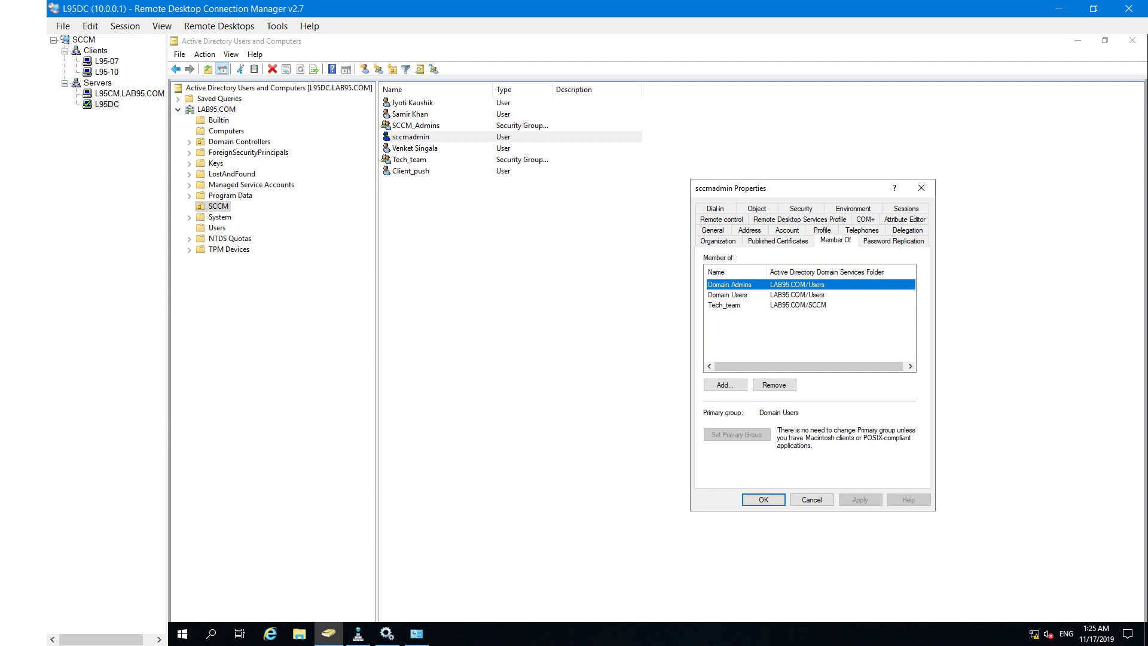
key(Escape)
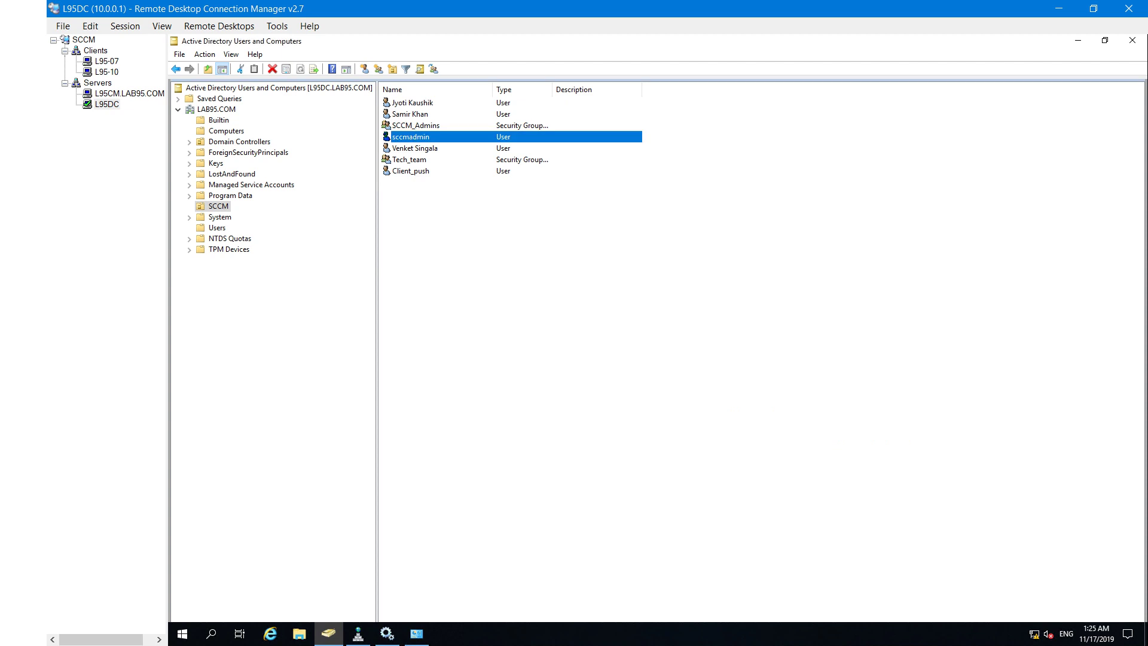
Check the group memberships of the Client_push account and close its properties without changes
double_click(411, 171)
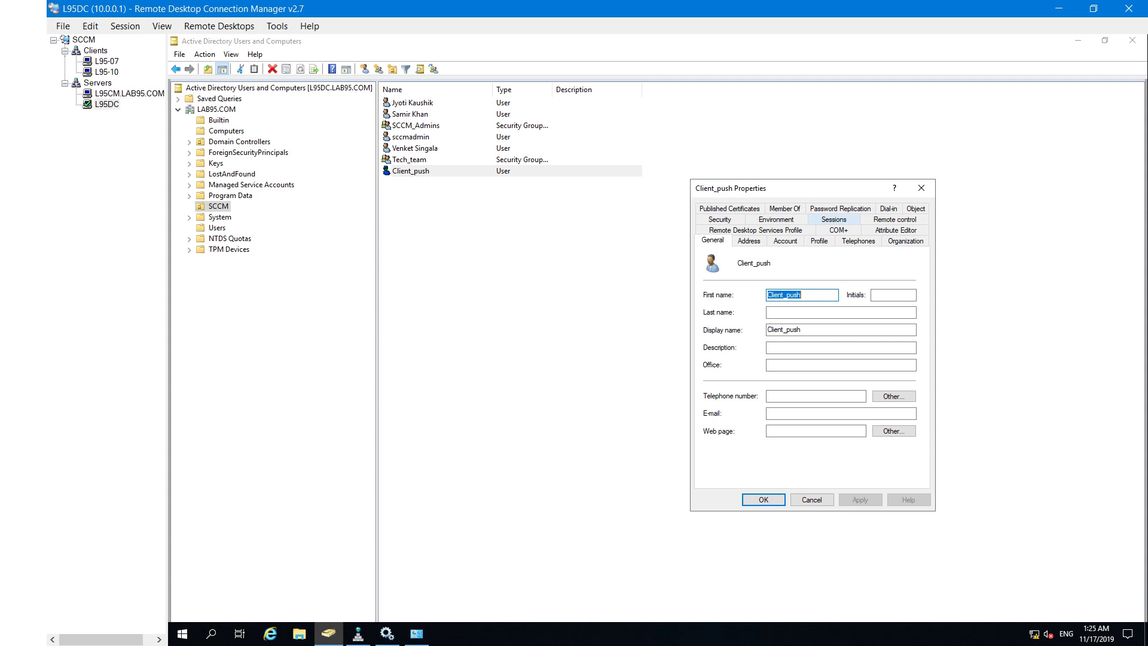
click(784, 208)
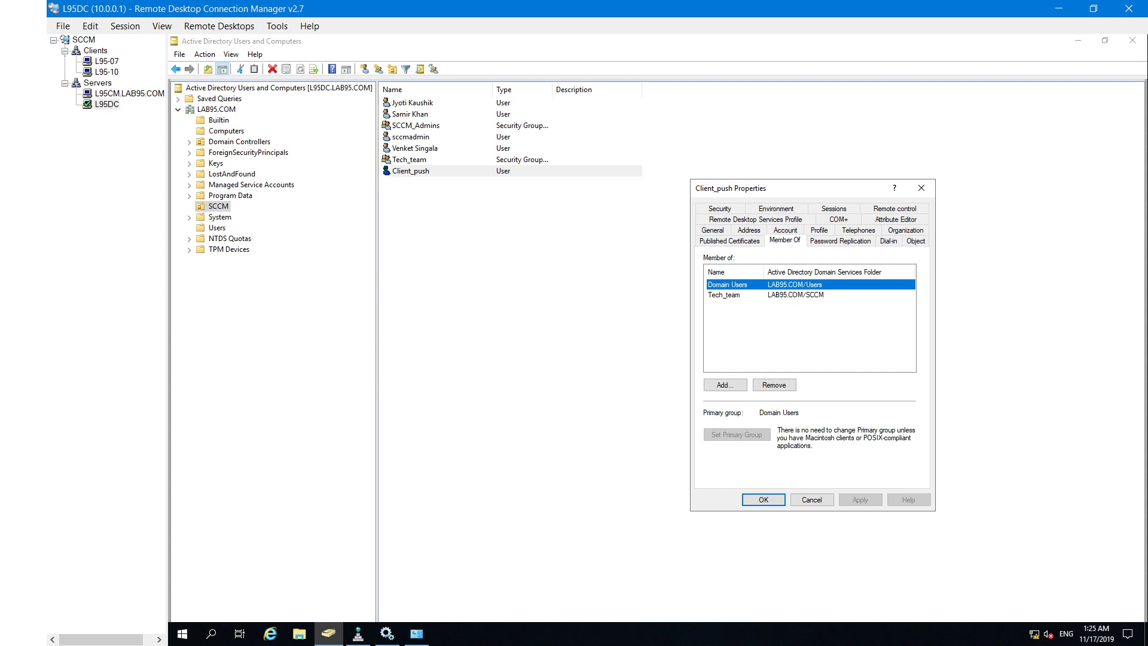
drag(764, 272, 774, 272)
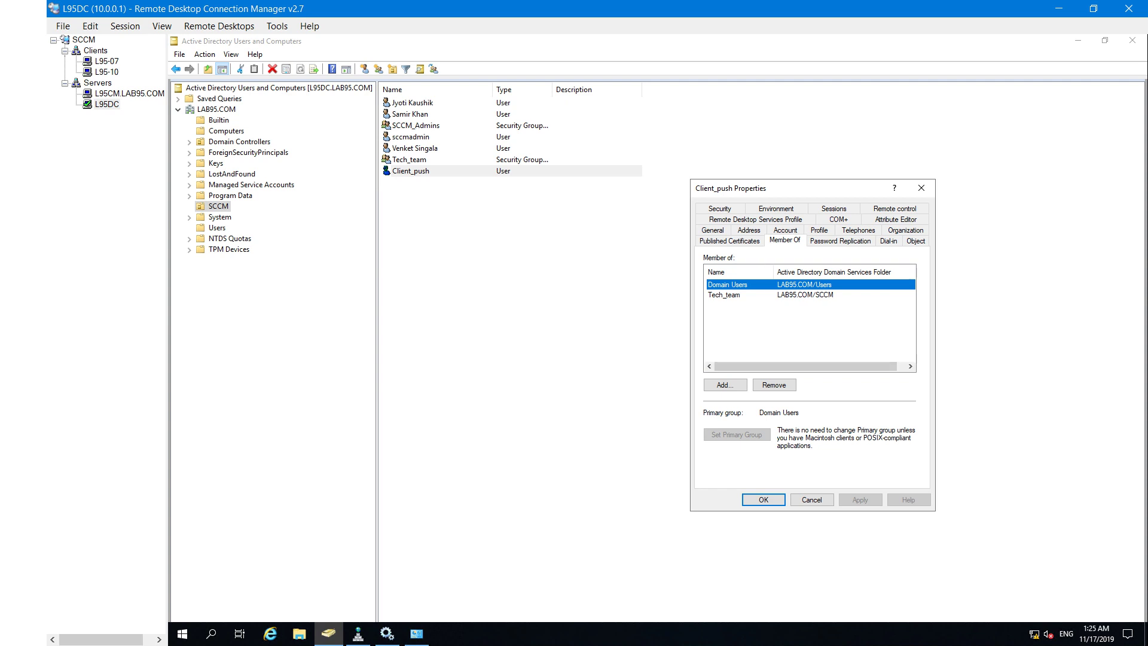
click(812, 499)
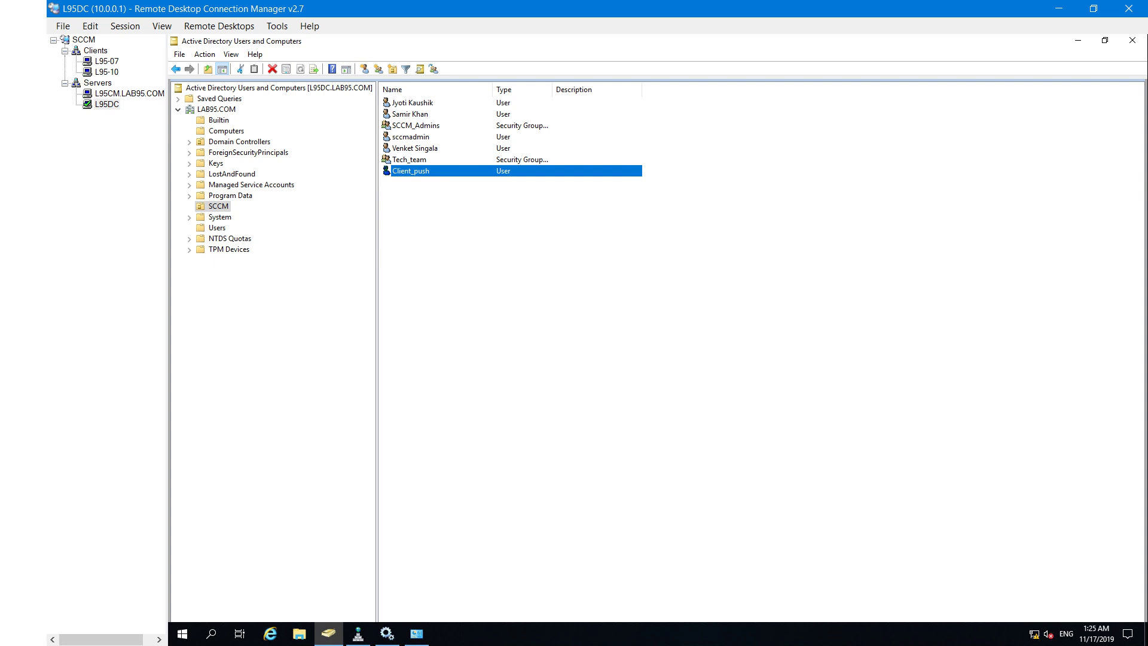
Switch to the L95-07 session and open the Local Users and Groups console with lusrmgr.msc
click(107, 61)
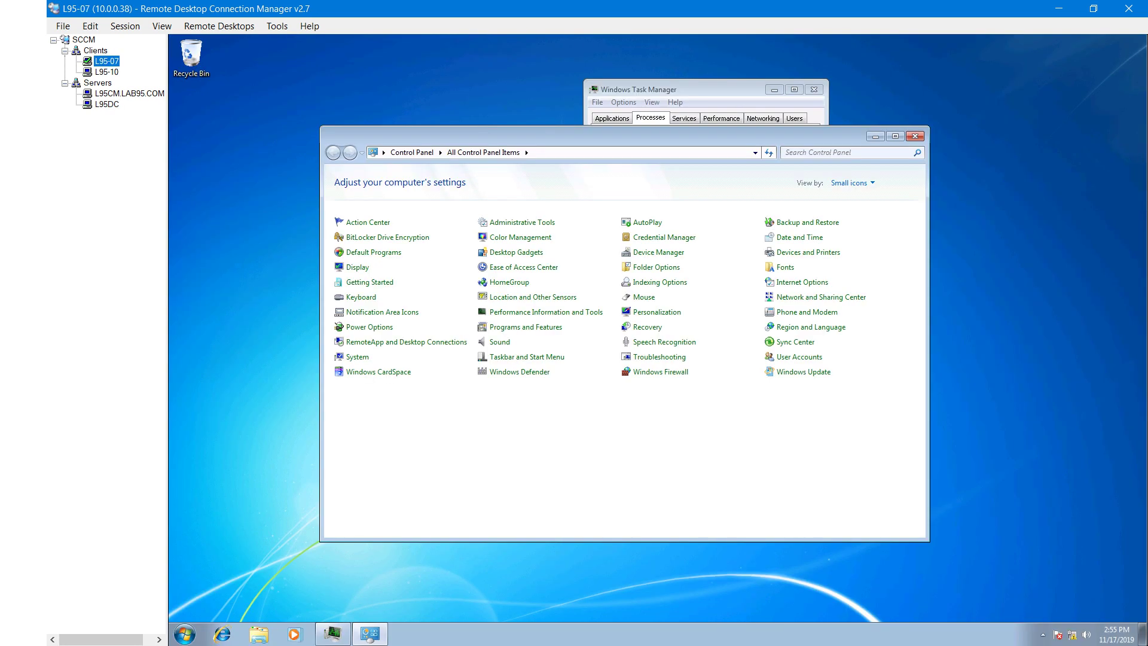
click(413, 268)
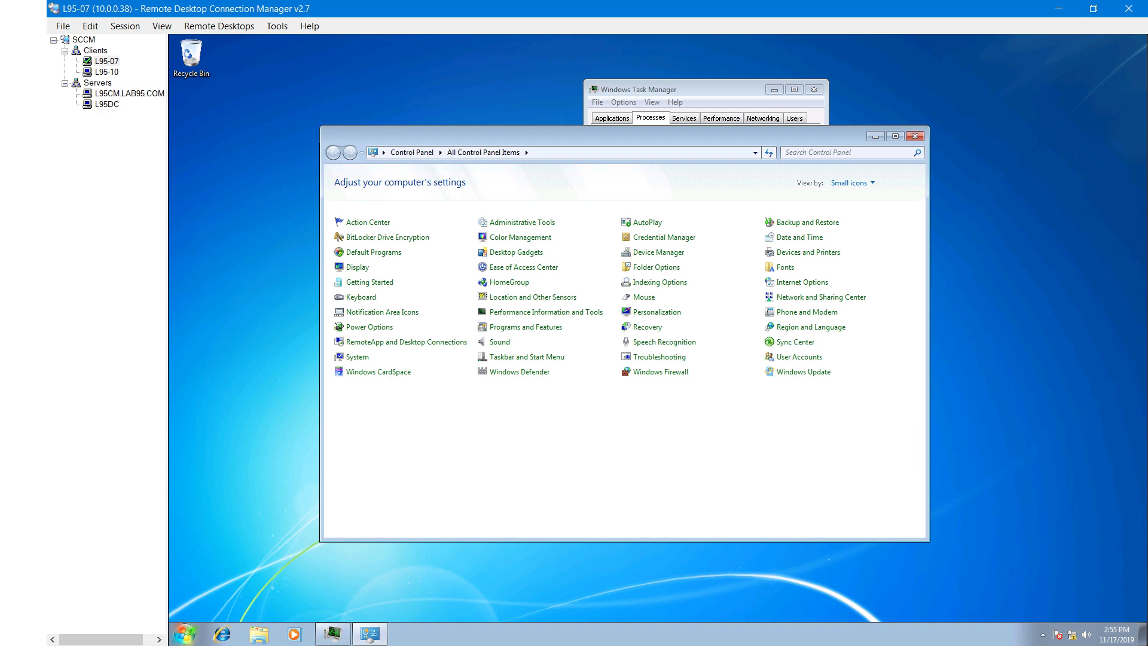
click(185, 633)
text(lusr)
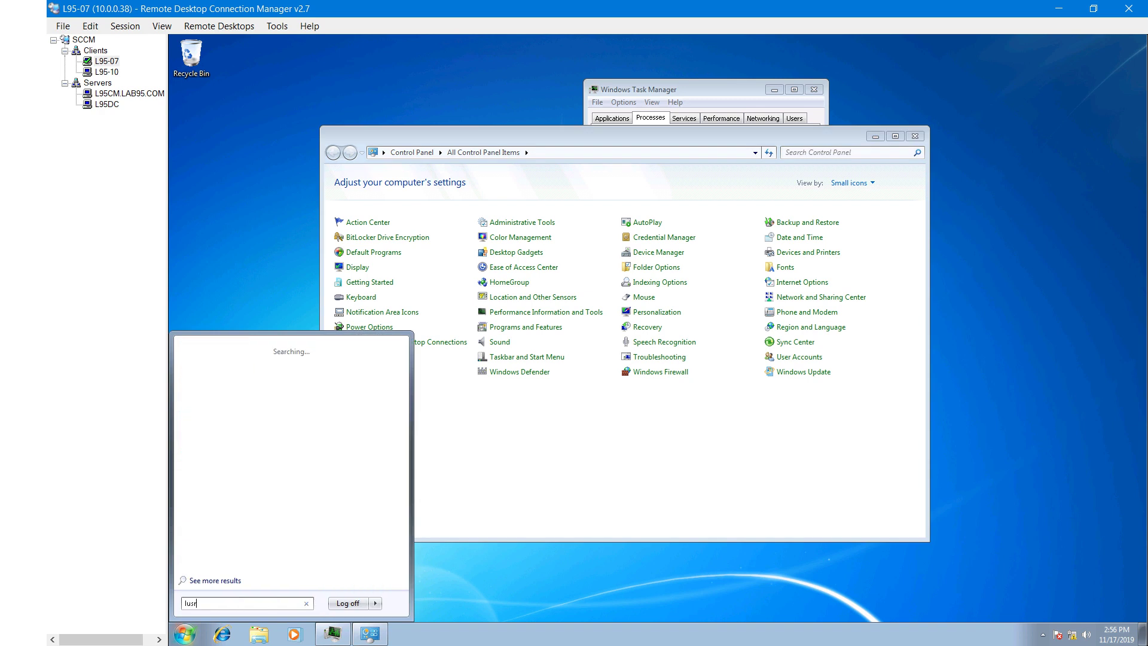
text(mgr.msc)
key(Return)
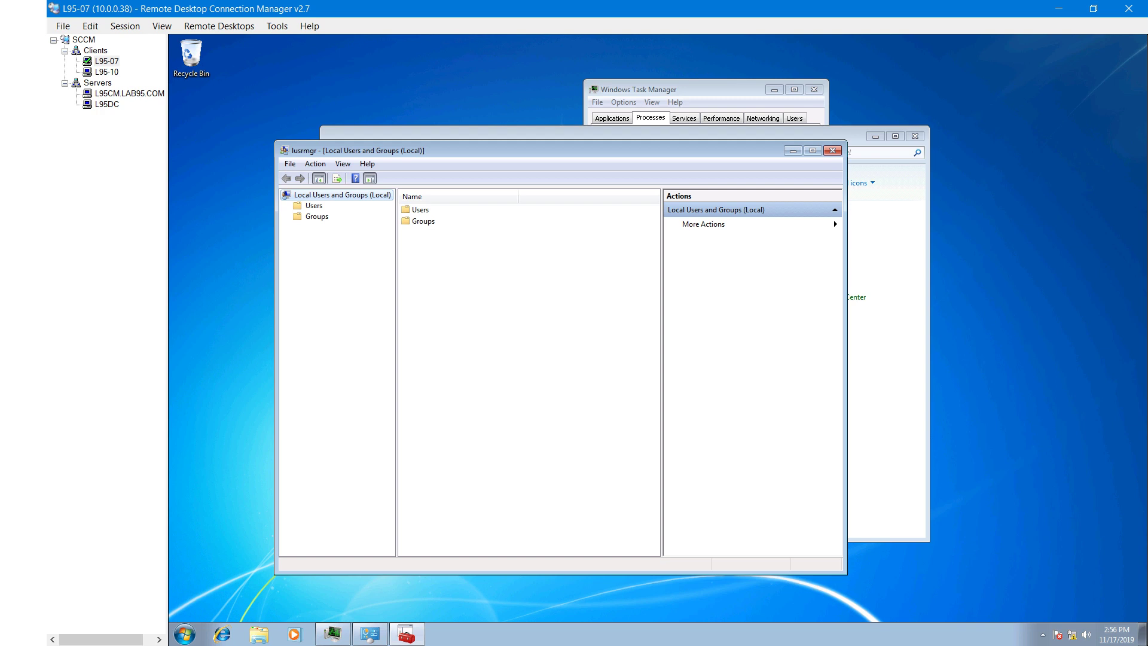
Add the domain group tech_team to the local Administrators group, apply the change and close the console
click(317, 216)
double_click(435, 210)
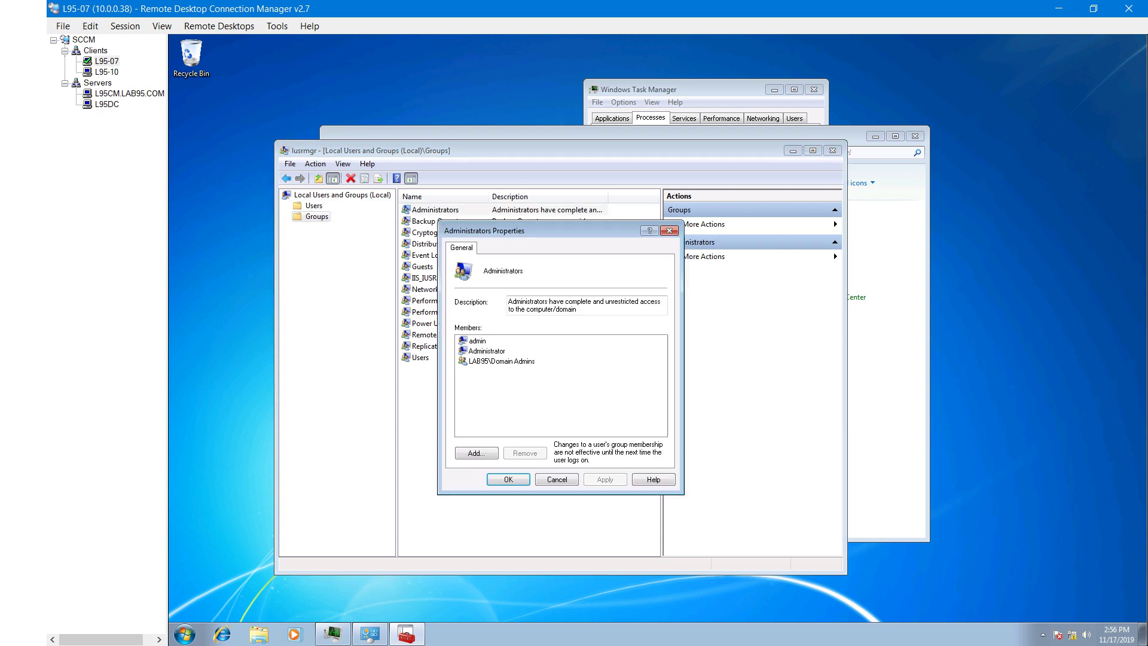
click(477, 453)
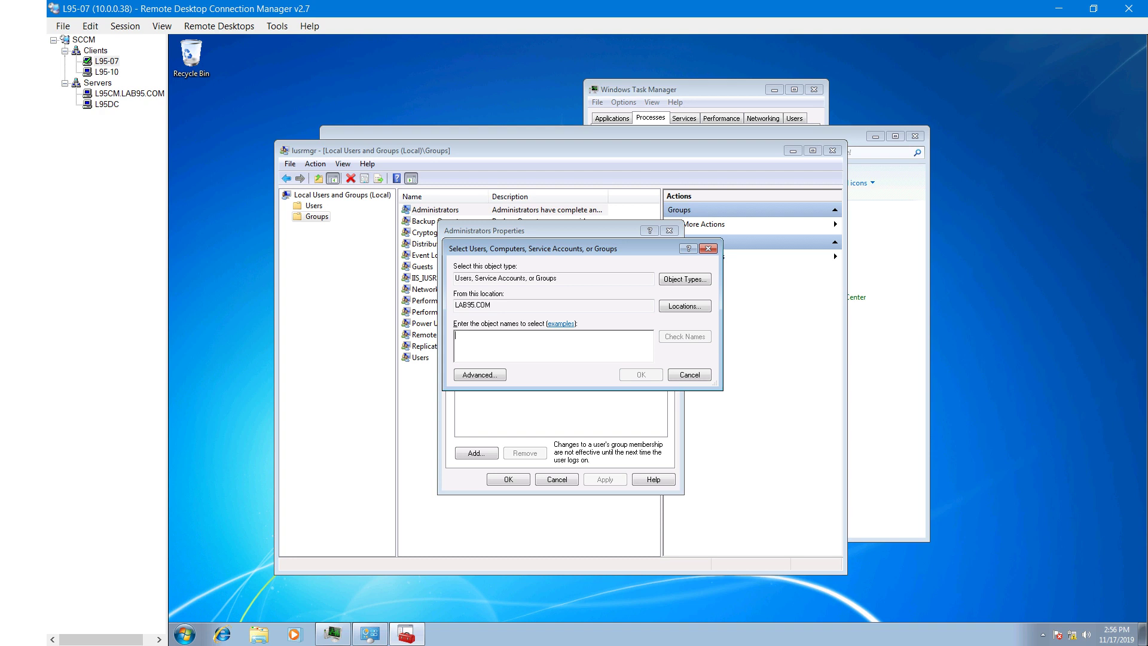
text(tech_te)
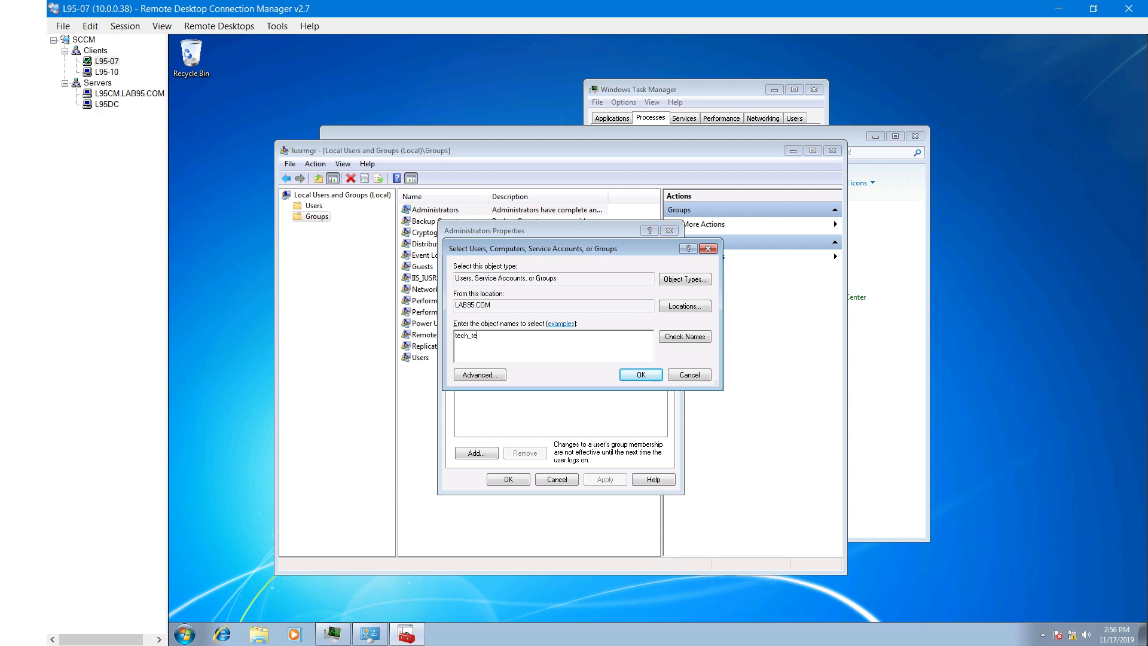
text(am)
key(Return)
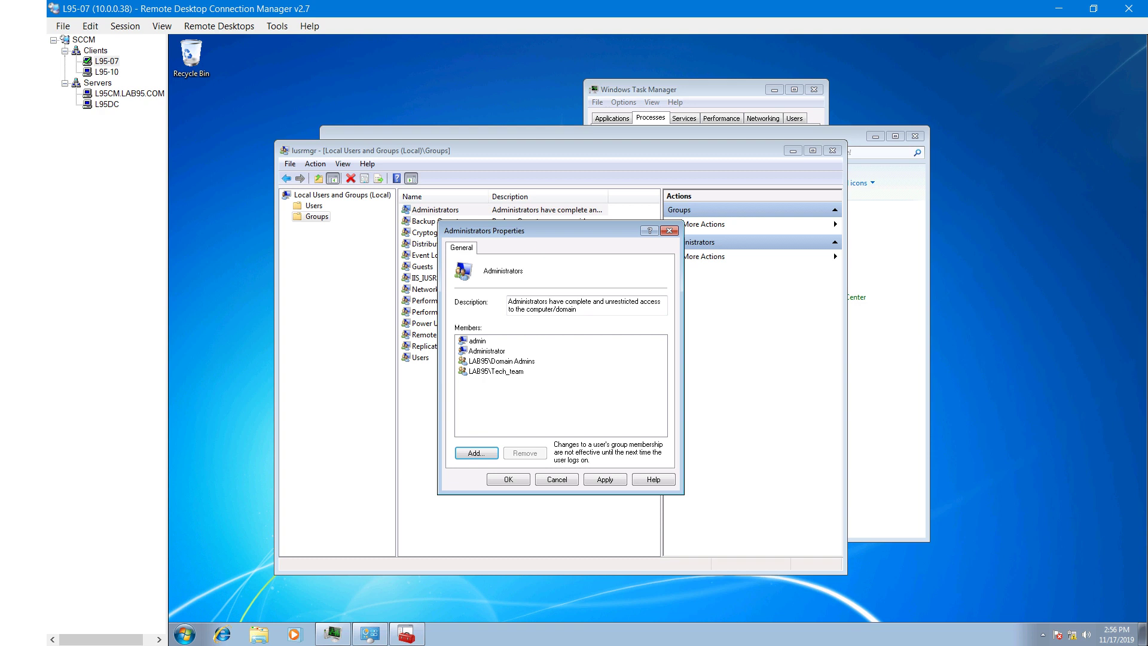
click(605, 479)
key(Return)
key(Return)
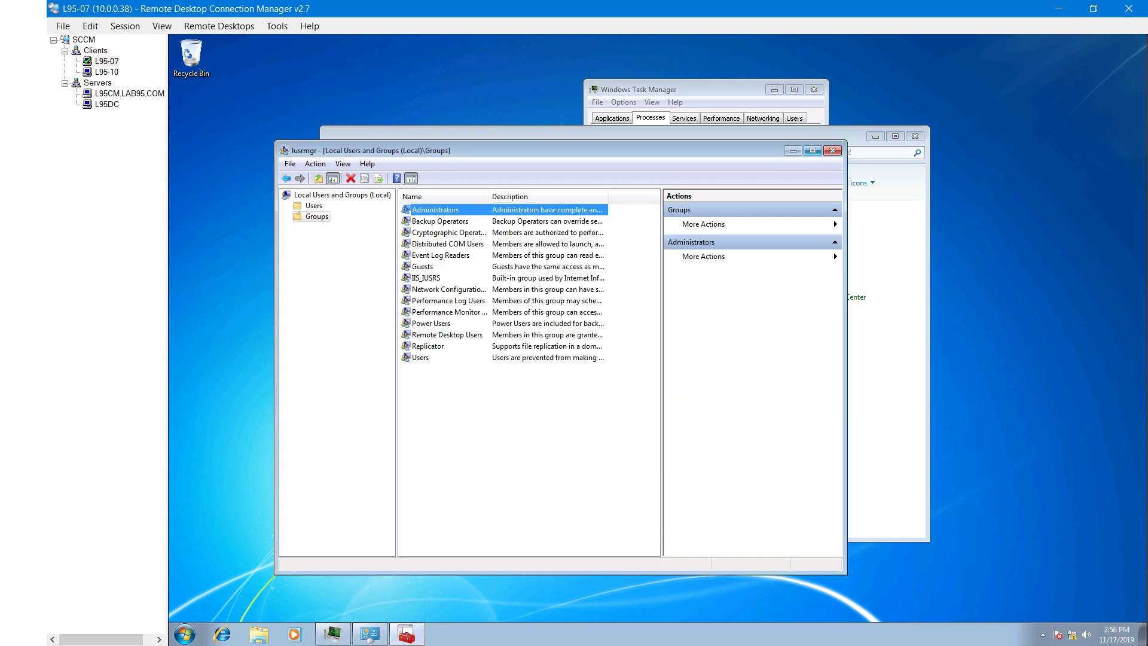
click(832, 150)
Run lusrmgr.msc as administrator with the sccmadmin account, entering its password at the elevation prompt
click(185, 634)
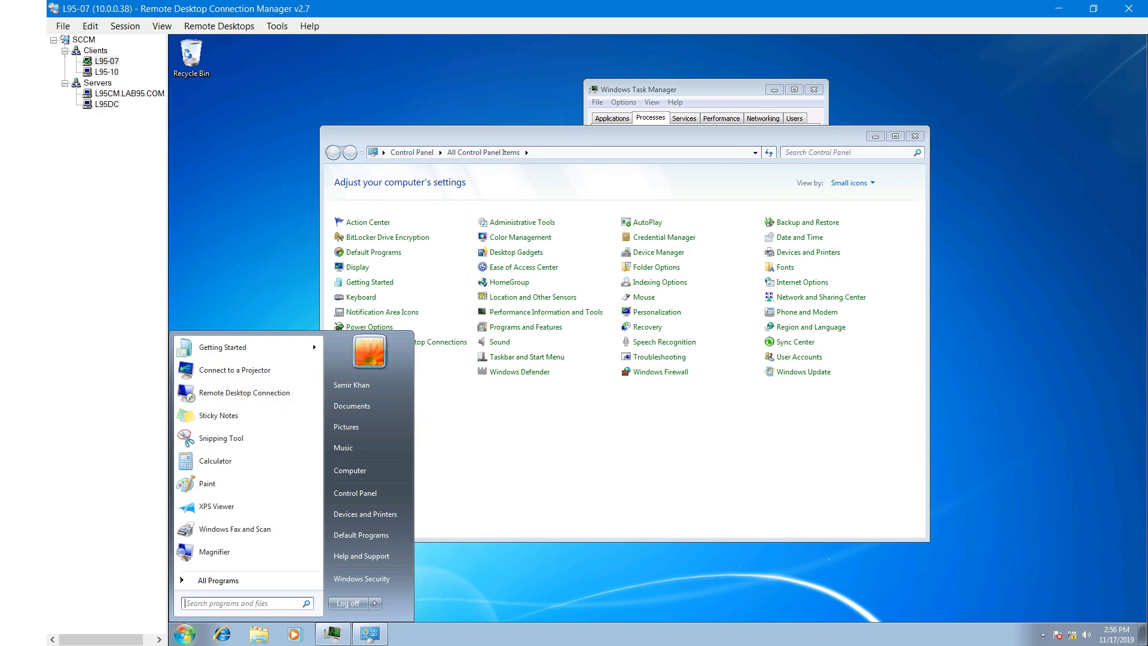
click(242, 604)
text(lusrm)
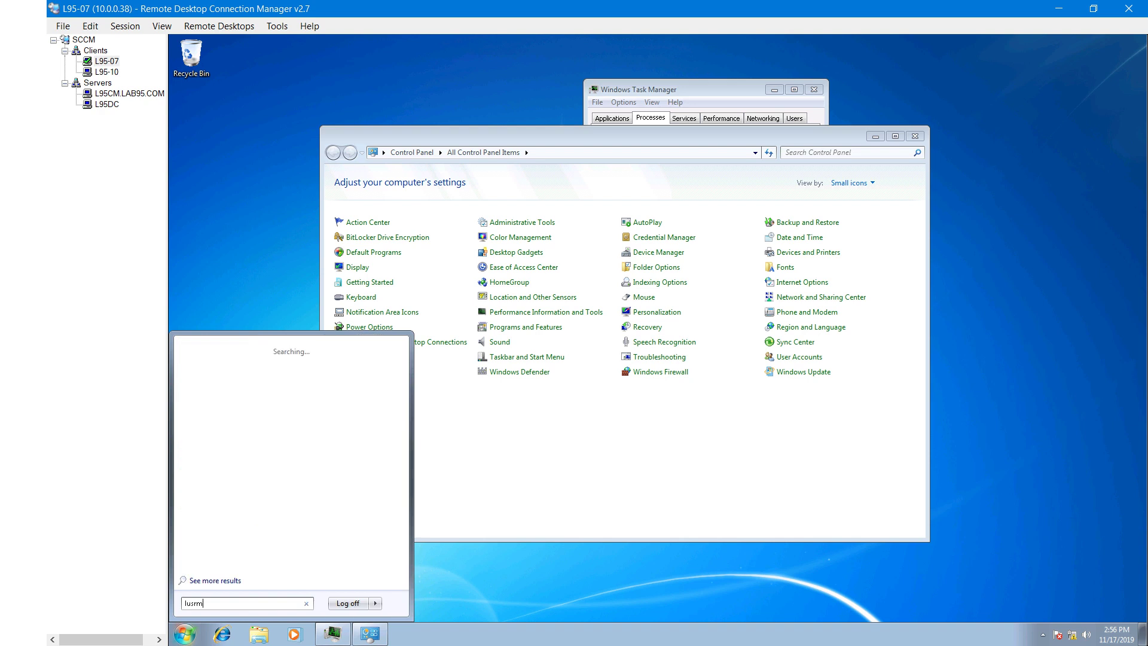
text(gr.msc)
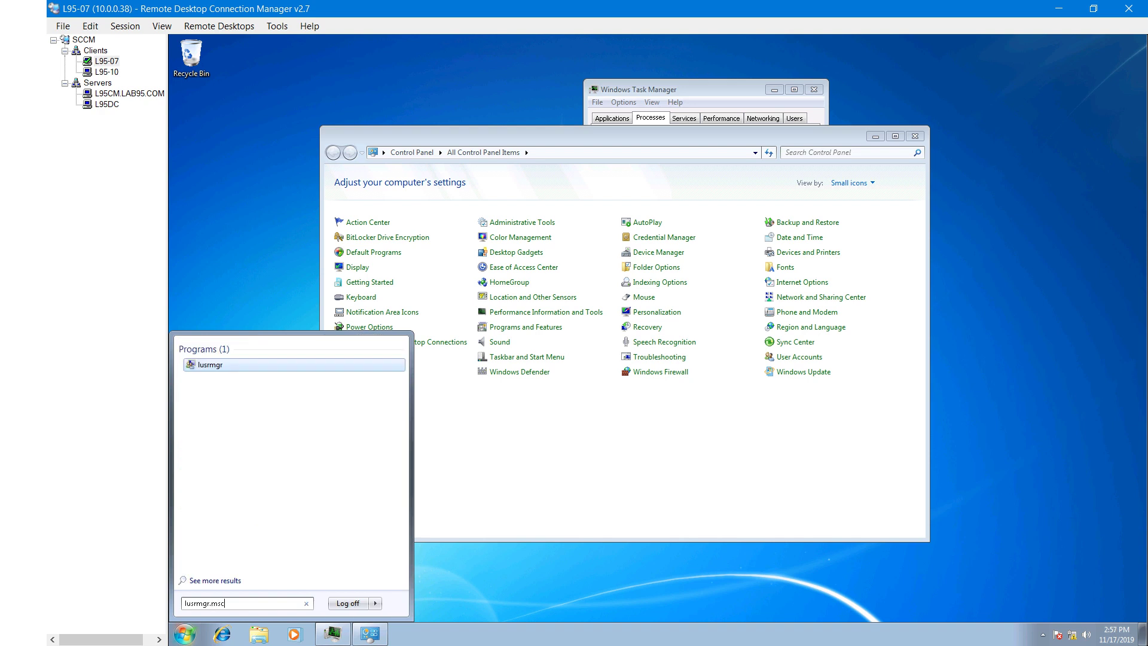
right_click(206, 365)
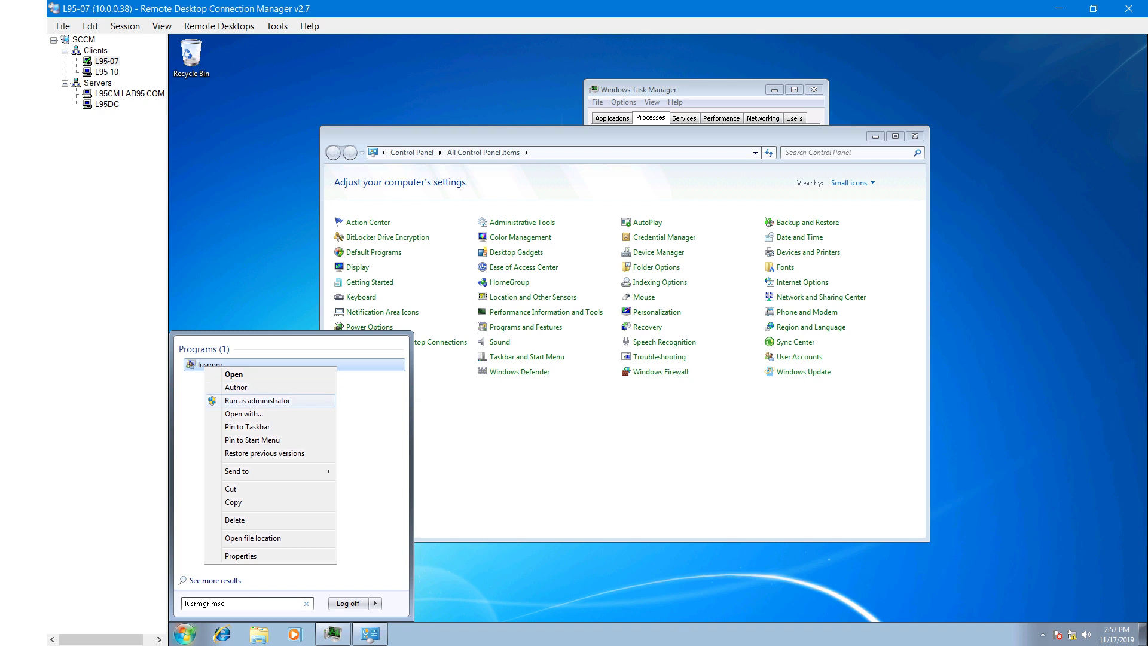
click(257, 400)
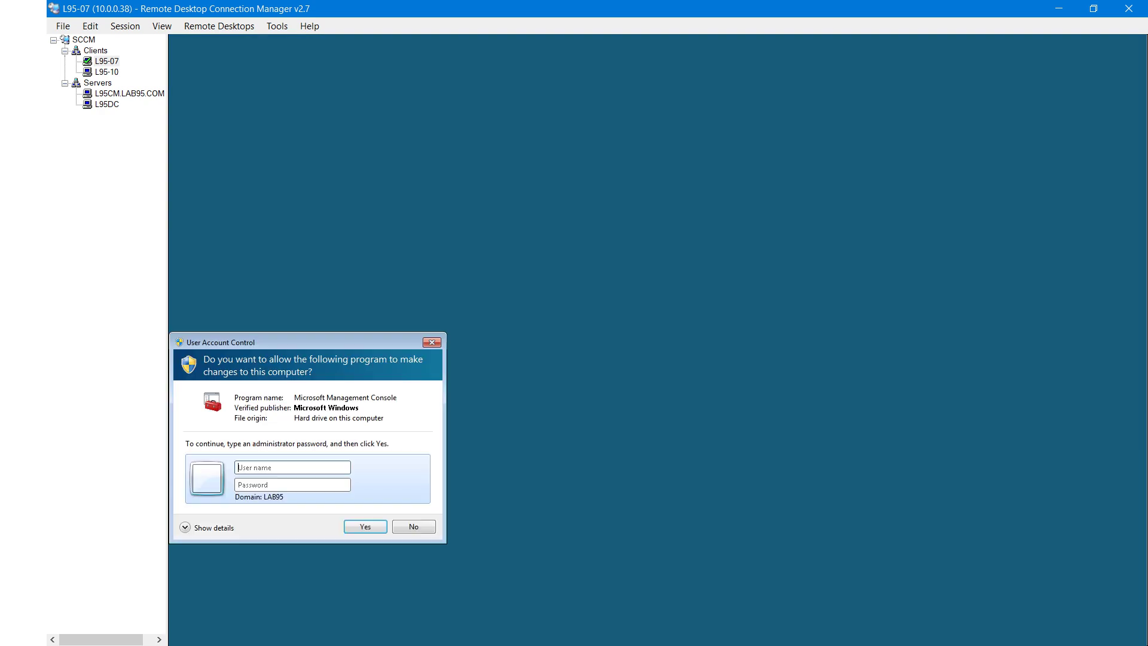
text(sccmadmin)
key(Tab)
text(•••••••)
key(Return)
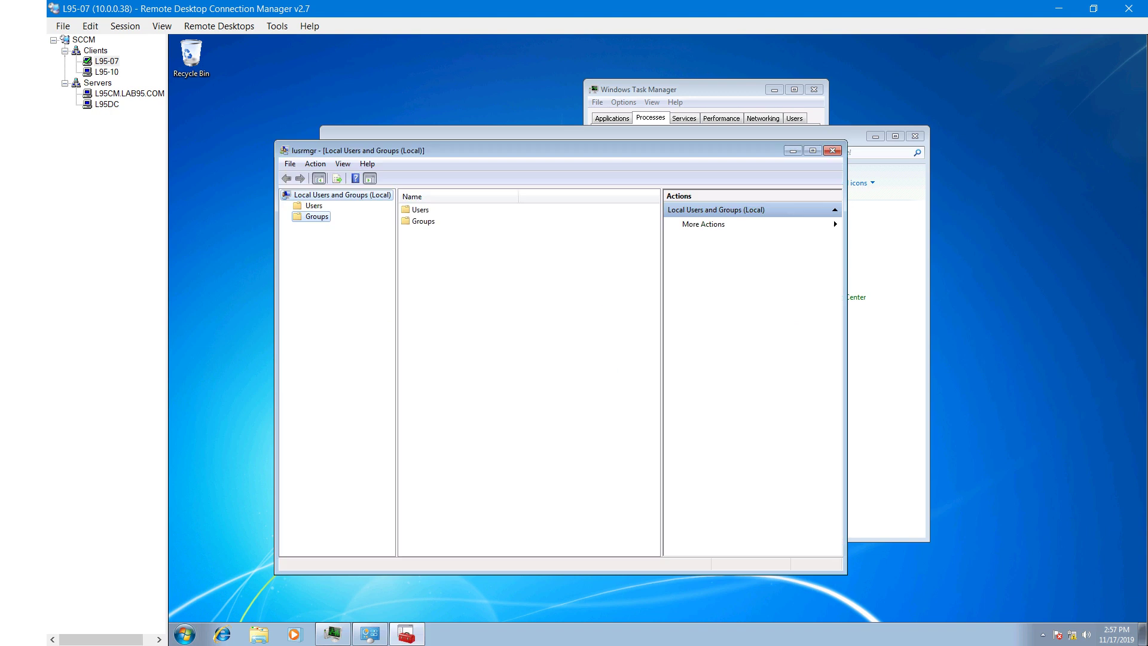
Add the domain group Tech_team to the local Administrators group and save the membership
double_click(436, 210)
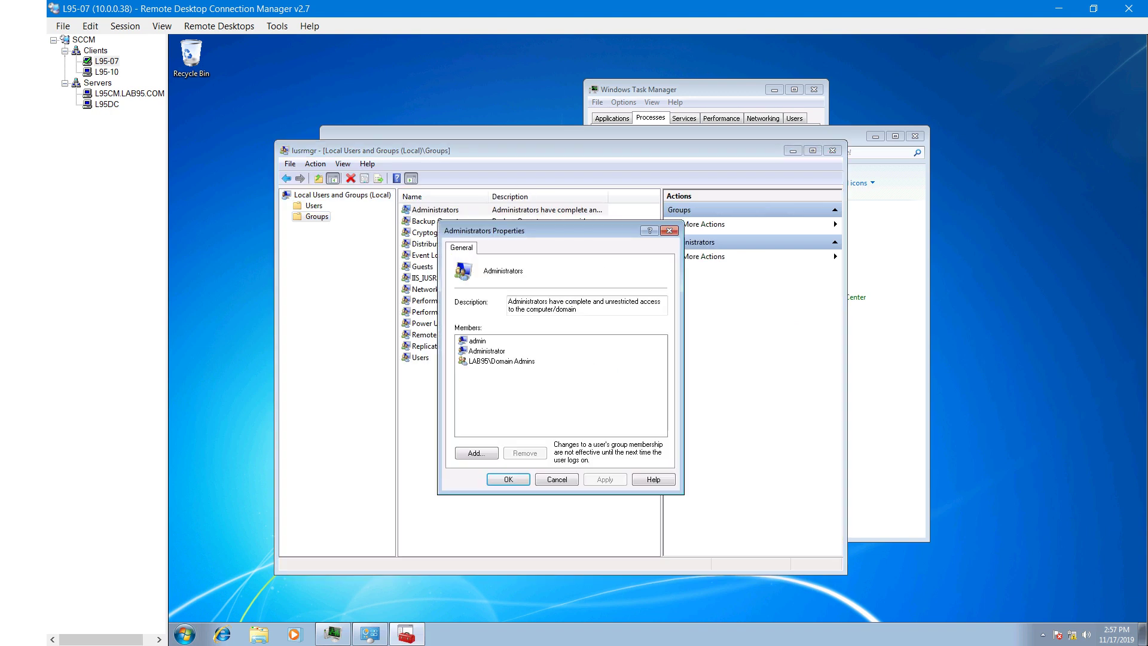
key(alt+d)
text(tea)
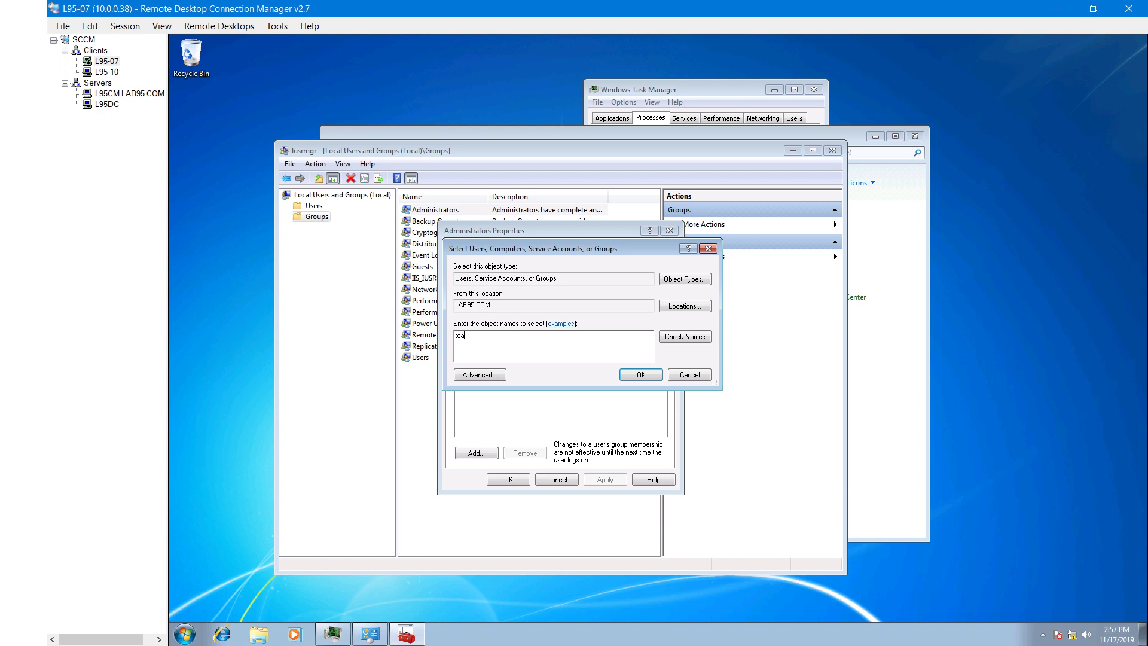
key(BackSpace)
text(ch)
key(alt+f)
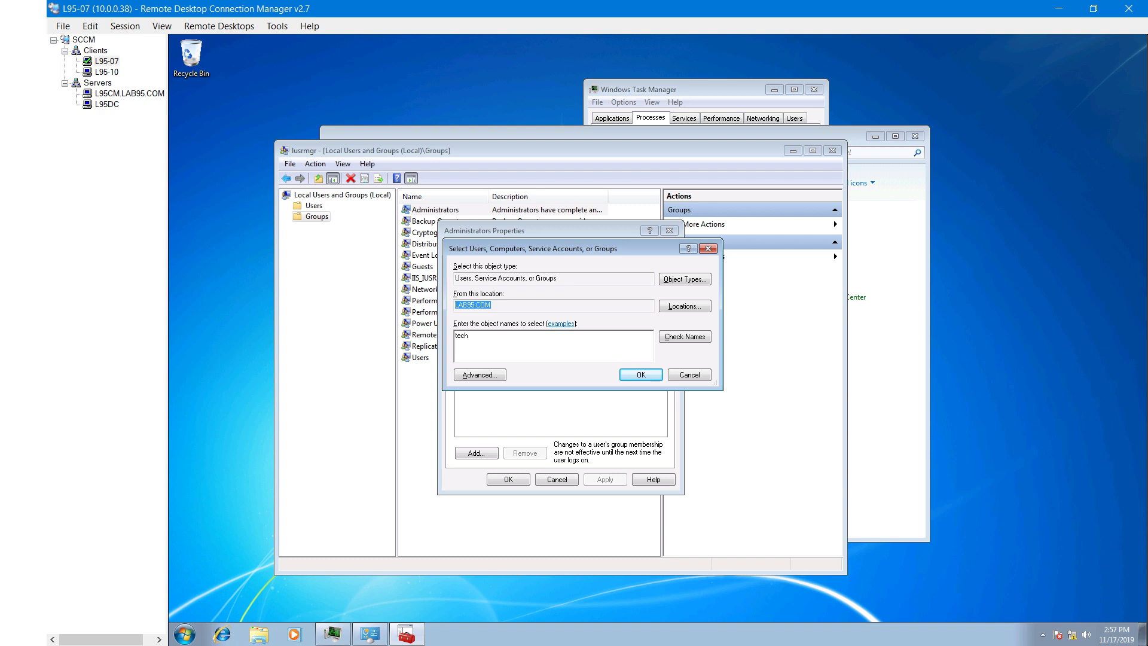
key(alt+c)
key(Return)
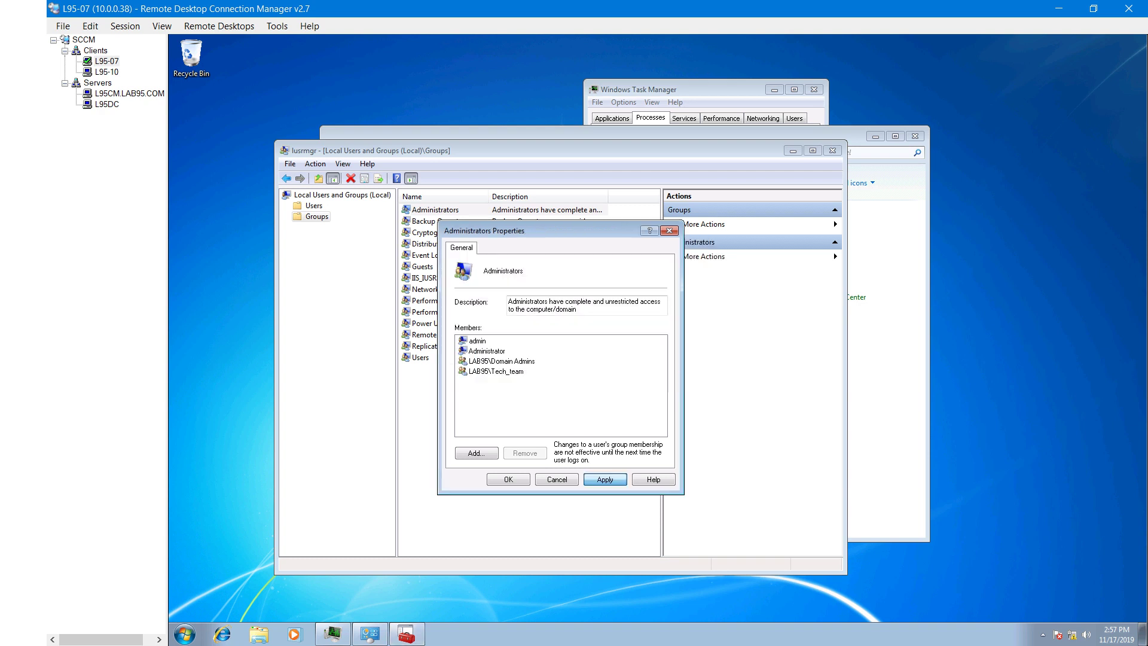
key(Return)
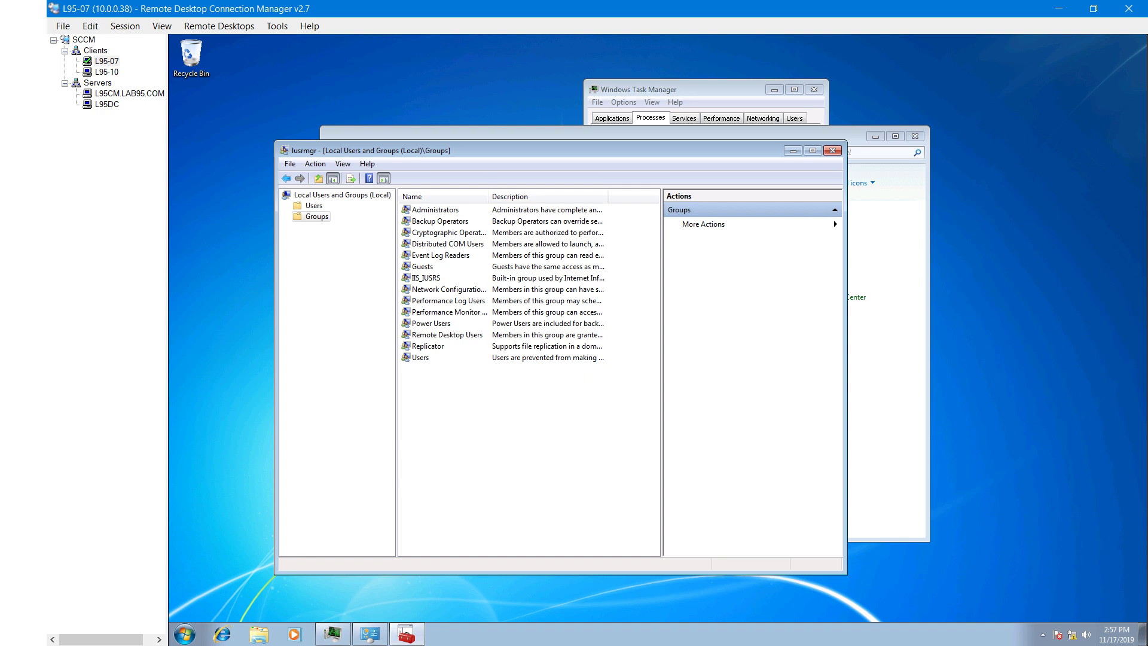
Check the Administrators group's members for Tech_team, cancel its properties, and close the console and Control Panel
double_click(436, 210)
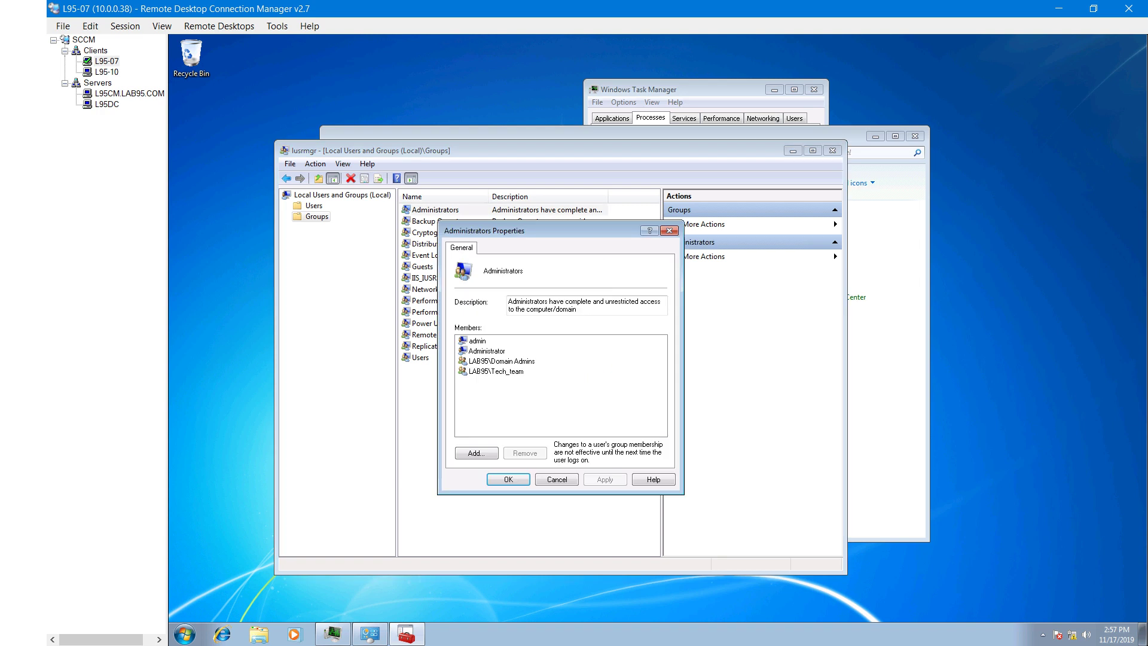
click(496, 371)
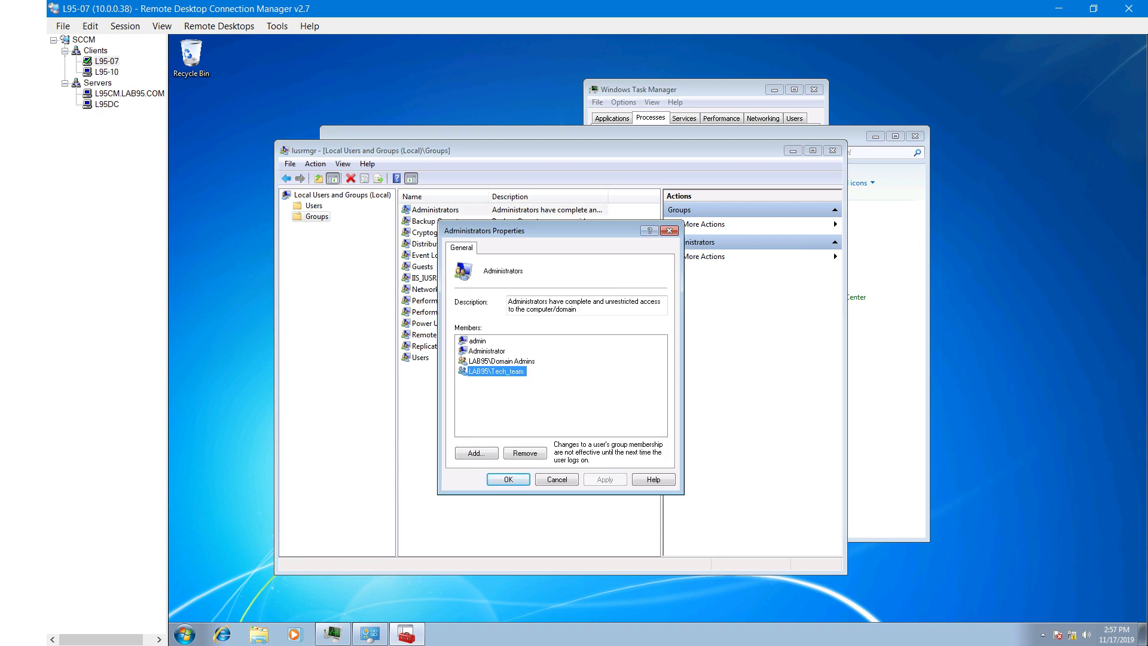
drag(556, 231, 750, 193)
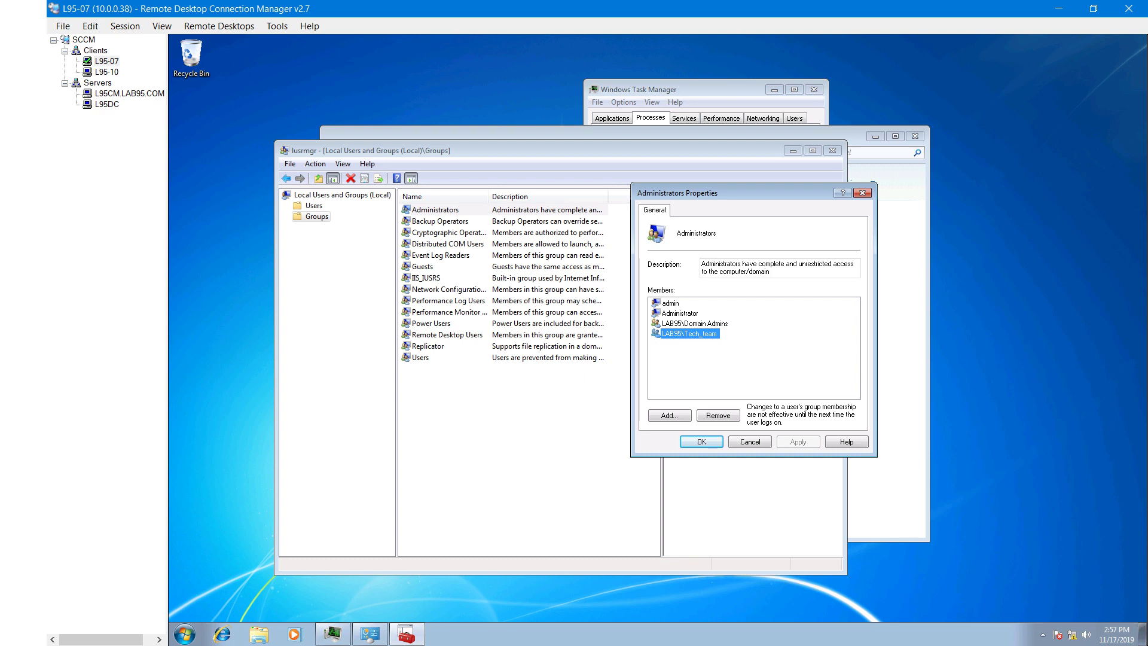
click(750, 442)
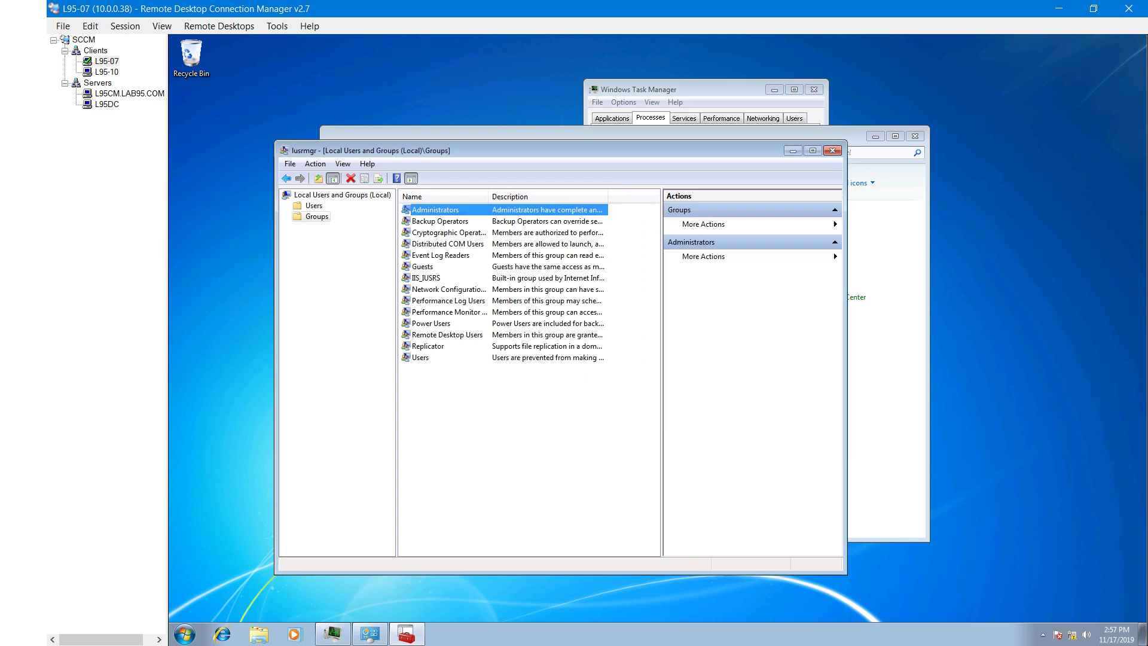
key(alt+F4)
key(alt+F4)
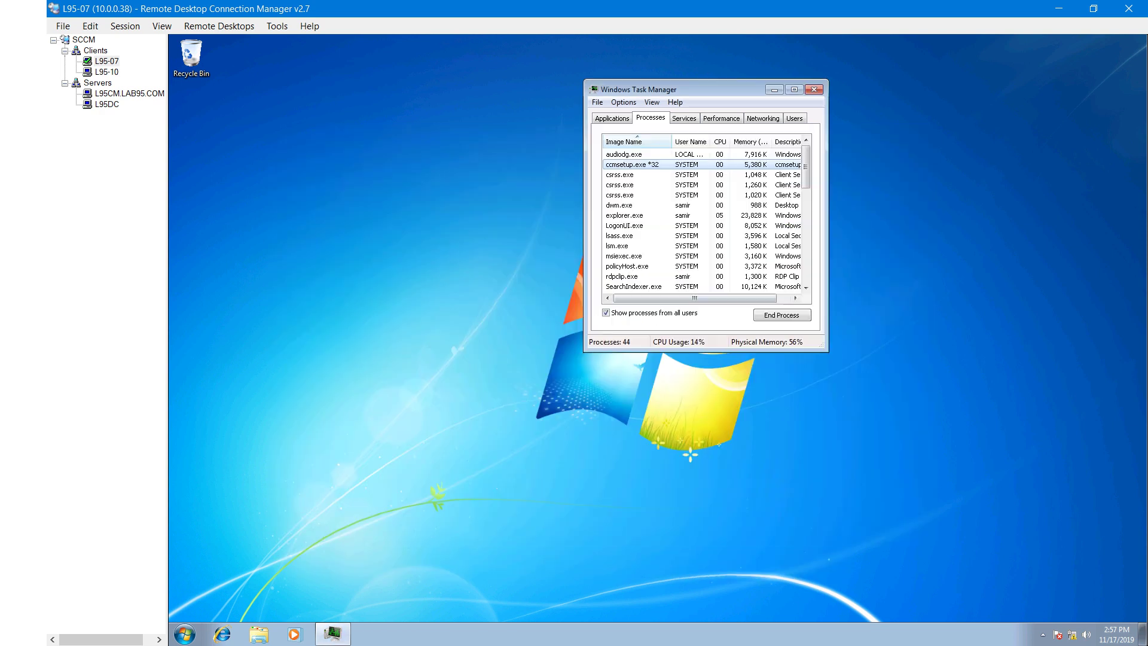
Switch to the L95CM session and examine the newest ccmsetup.log entries, including the NDP452 installer lines
click(635, 154)
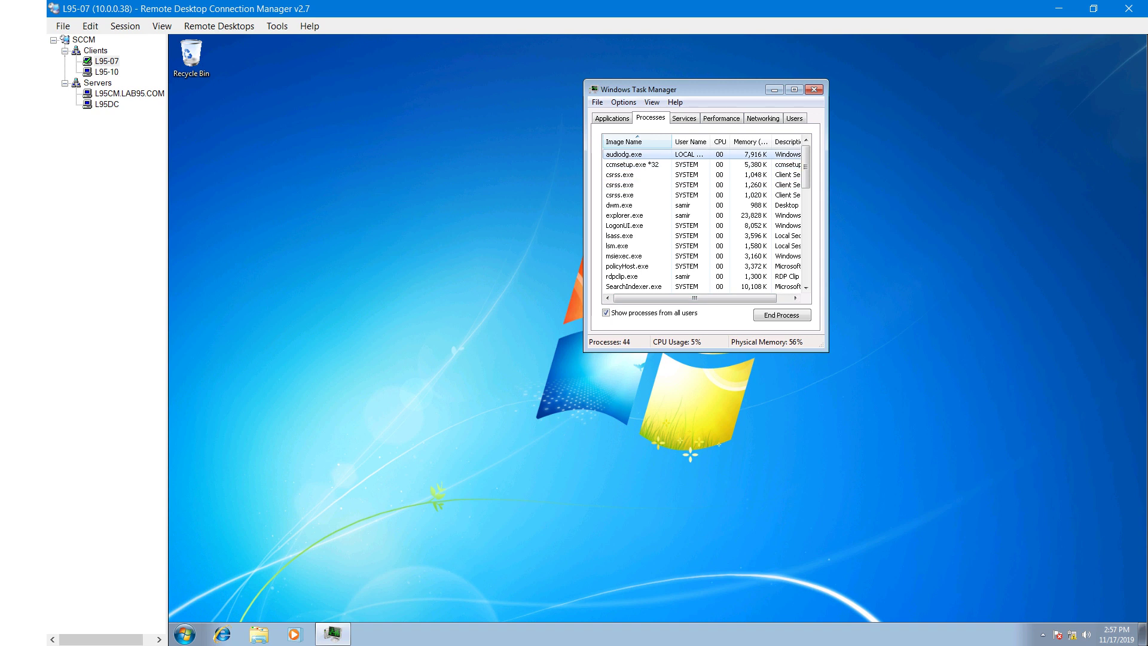
click(129, 93)
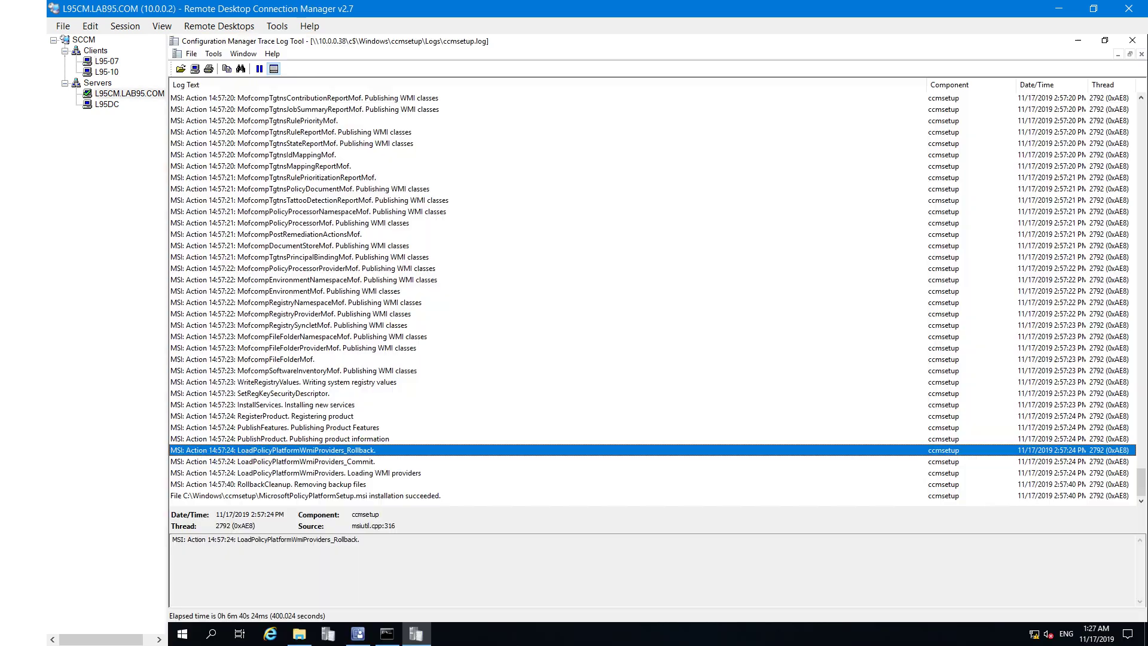
scroll(652, 296, up, 2)
scroll(652, 296, down, 3)
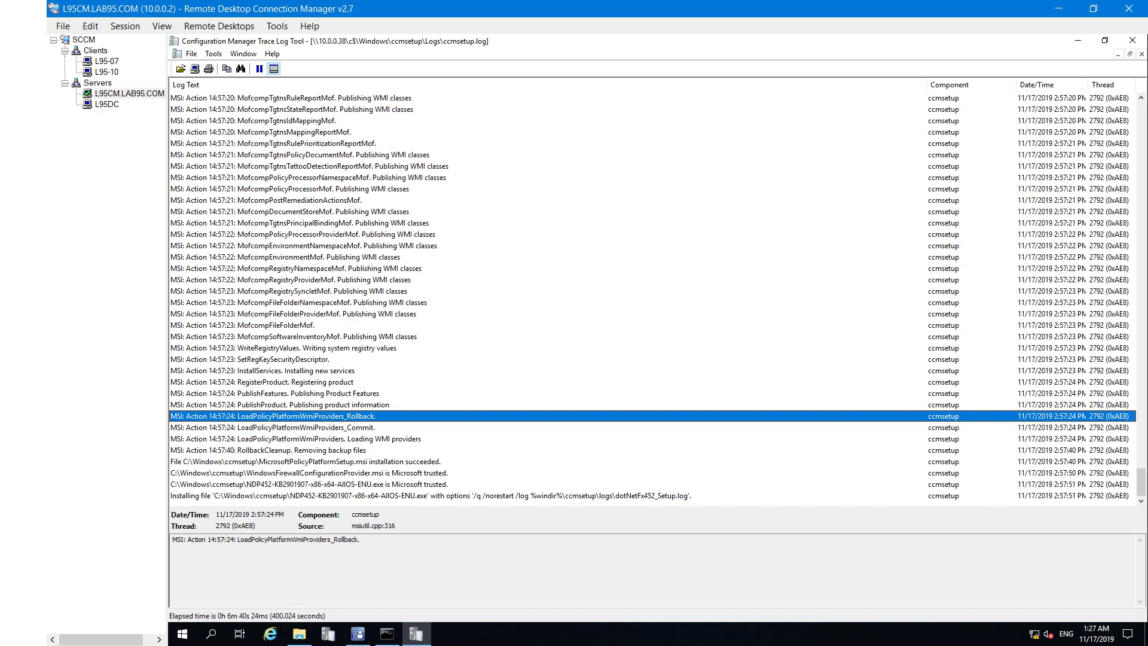
click(431, 496)
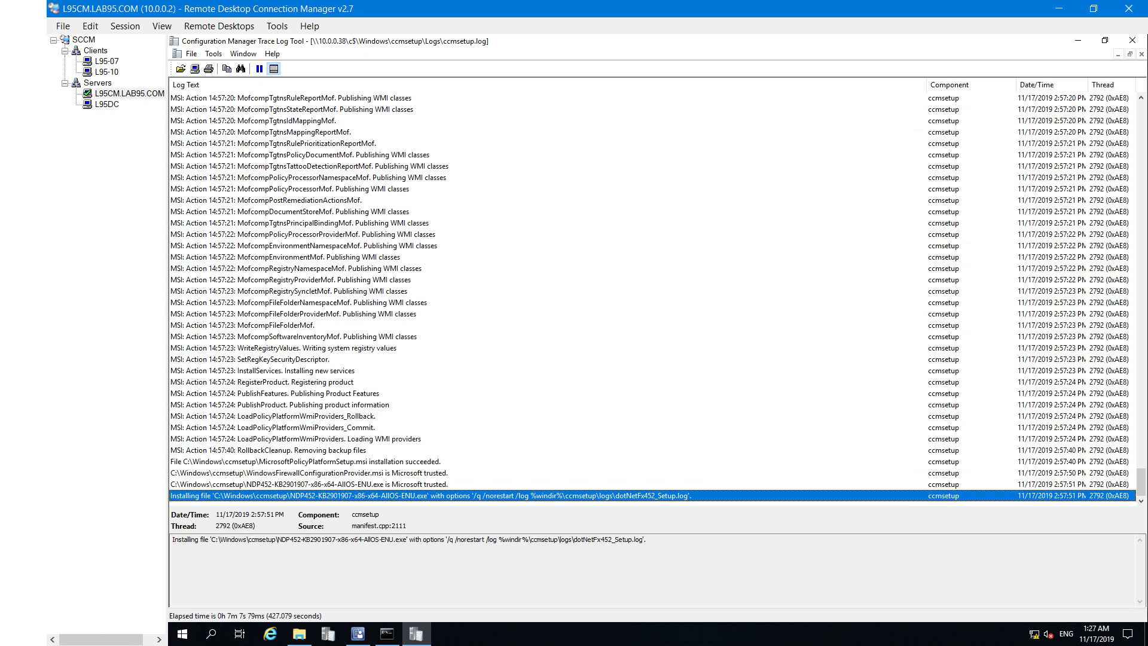
click(430, 484)
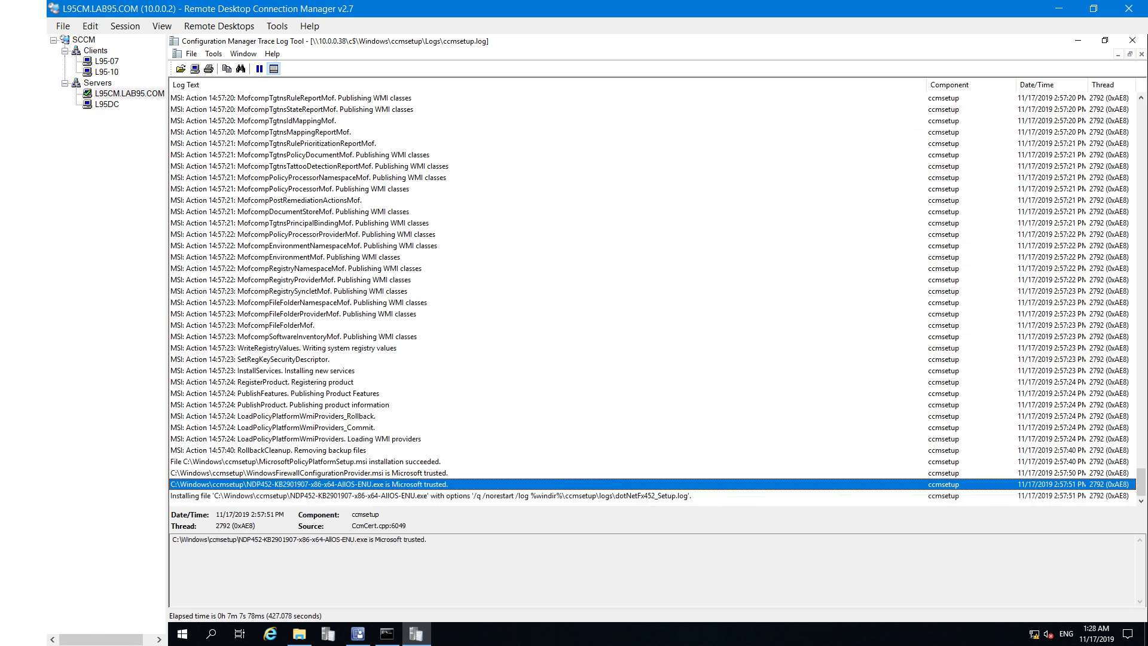
Return to L95-07, check the ccmsetup.exe process in Task Manager, and look through Control Panel before closing it
click(106, 61)
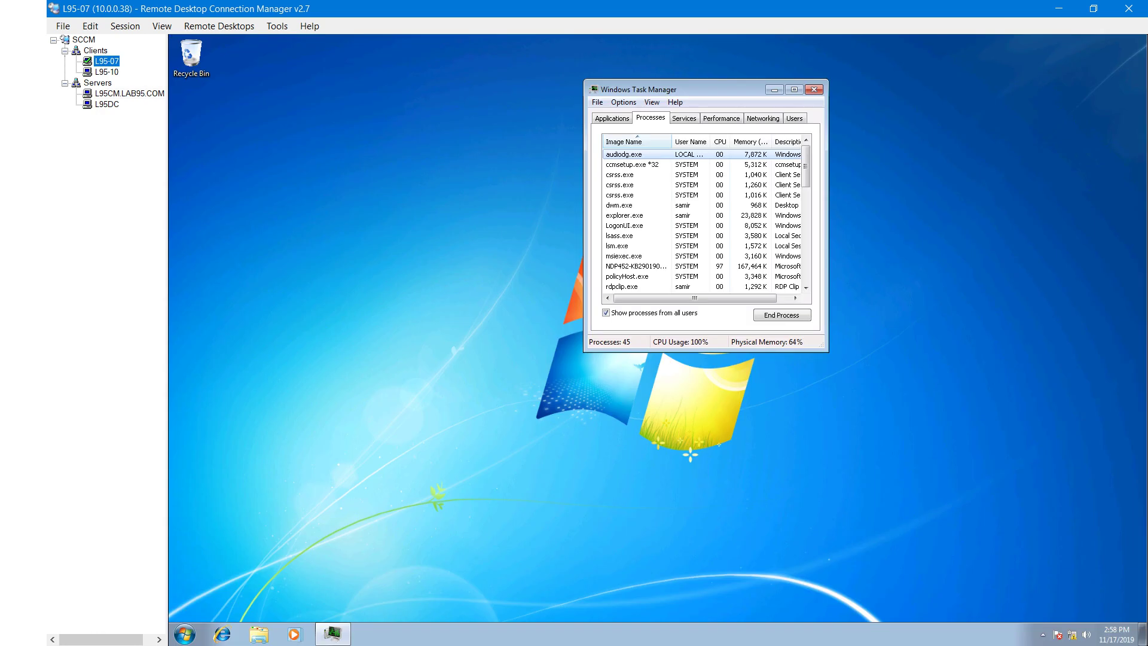
click(637, 175)
click(638, 164)
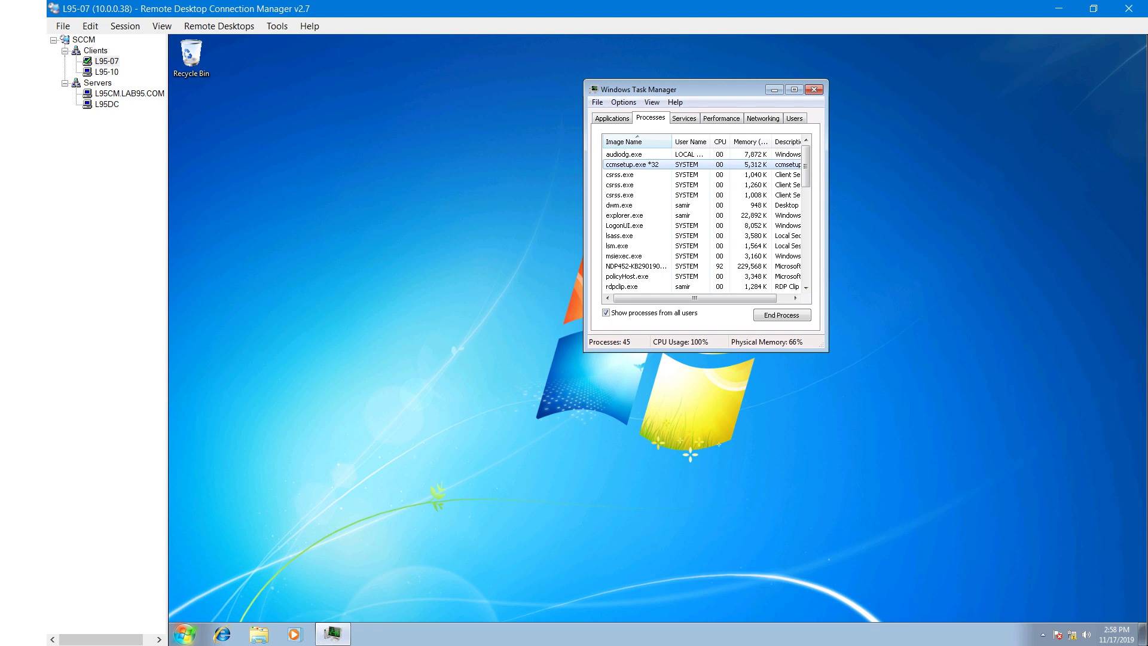
click(185, 634)
click(355, 493)
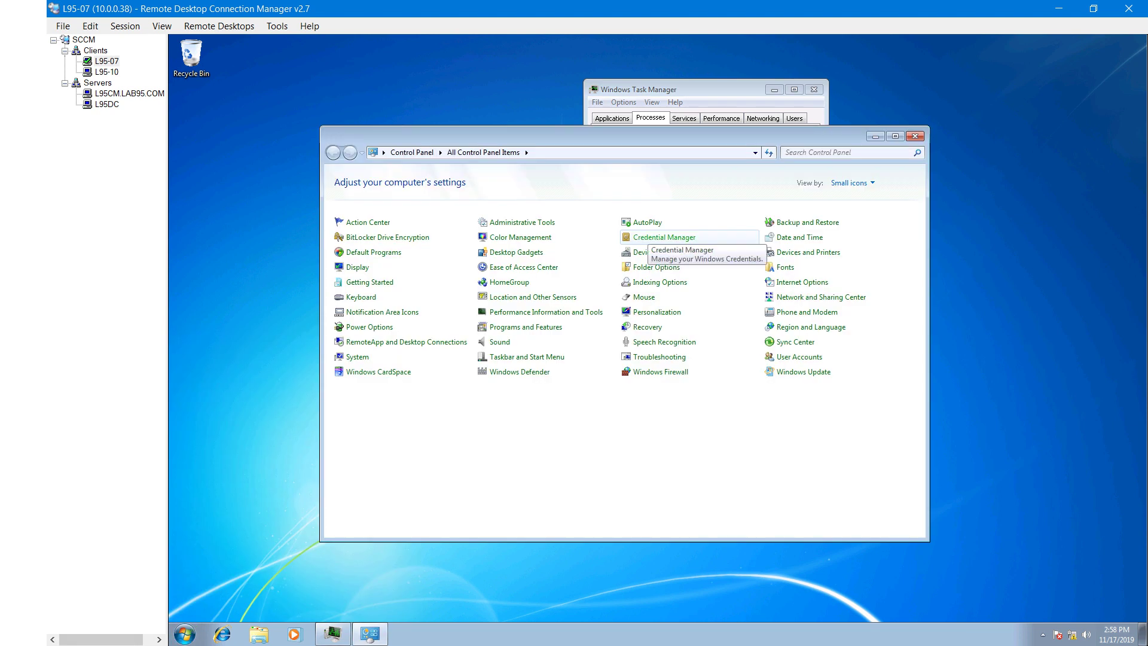
click(915, 137)
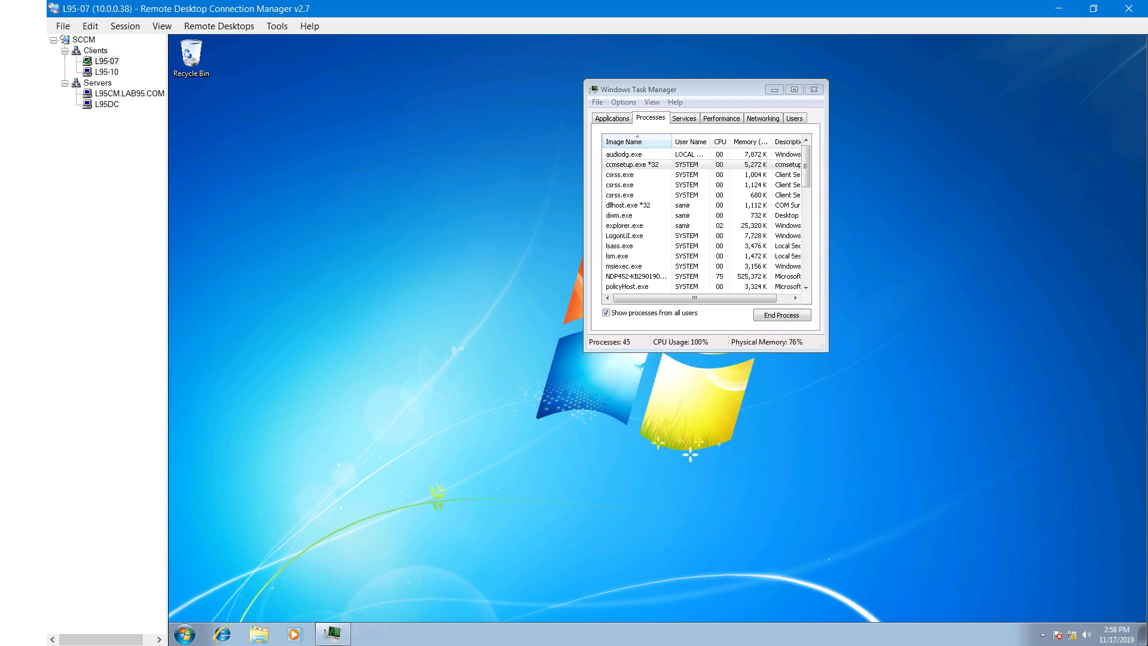
Switch back to L95CM and review the ccmsetup.log entries for the policy platform, firewall provider and NDP452 installers and the earlier MSI actions
click(129, 93)
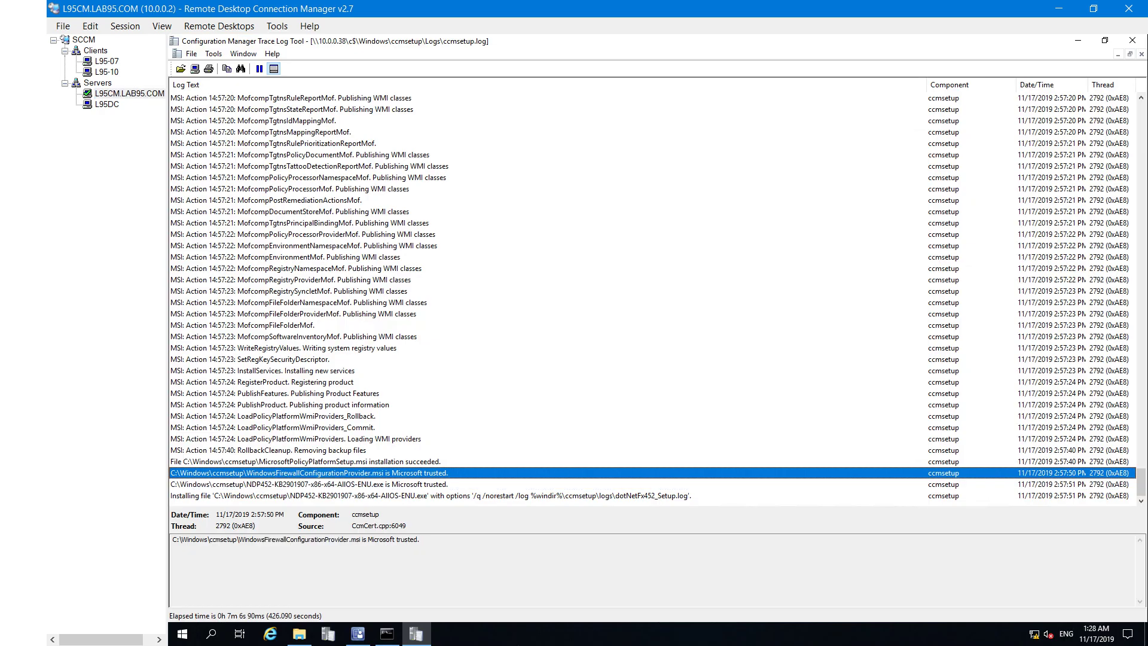
click(431, 496)
click(431, 473)
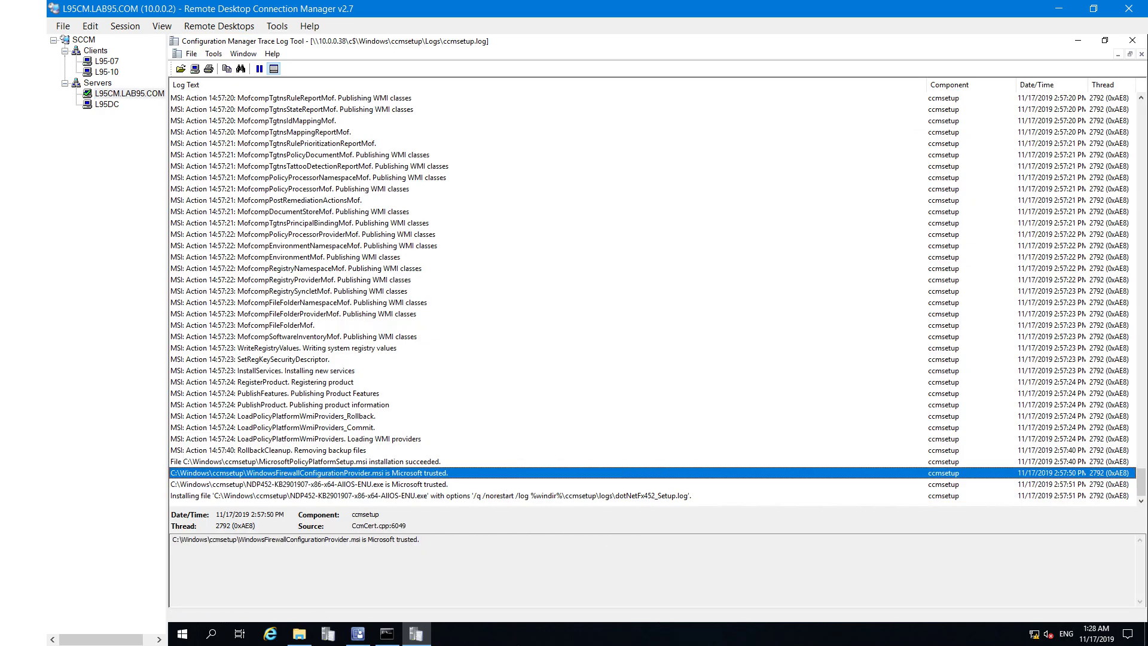
click(430, 462)
click(431, 485)
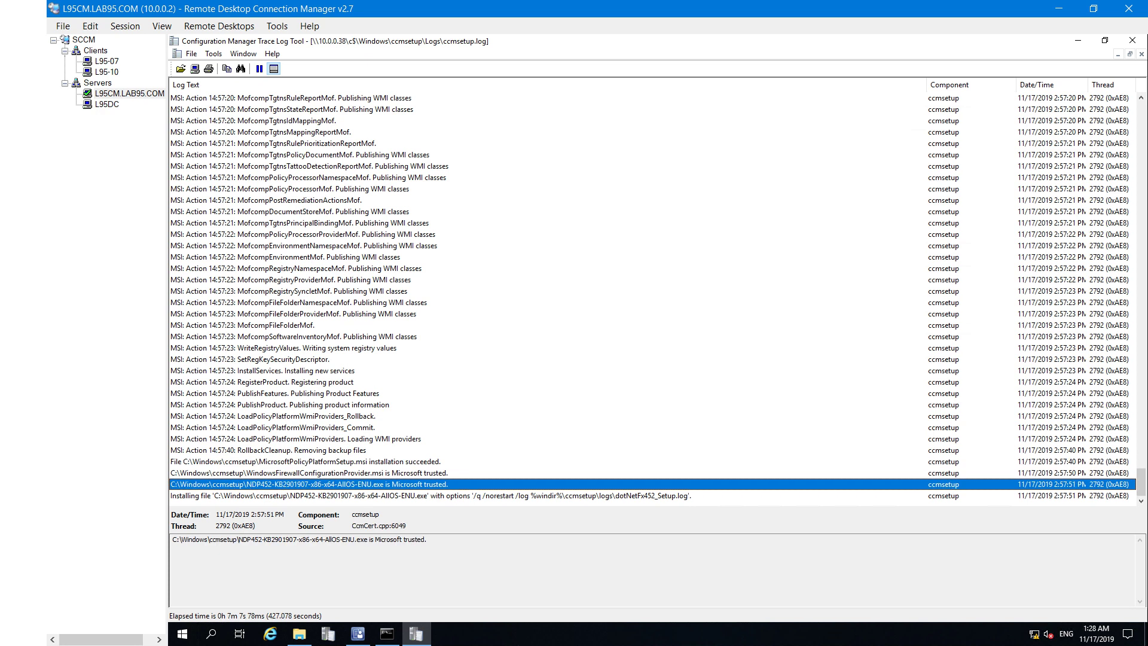
click(430, 496)
scroll(431, 495, up, 2)
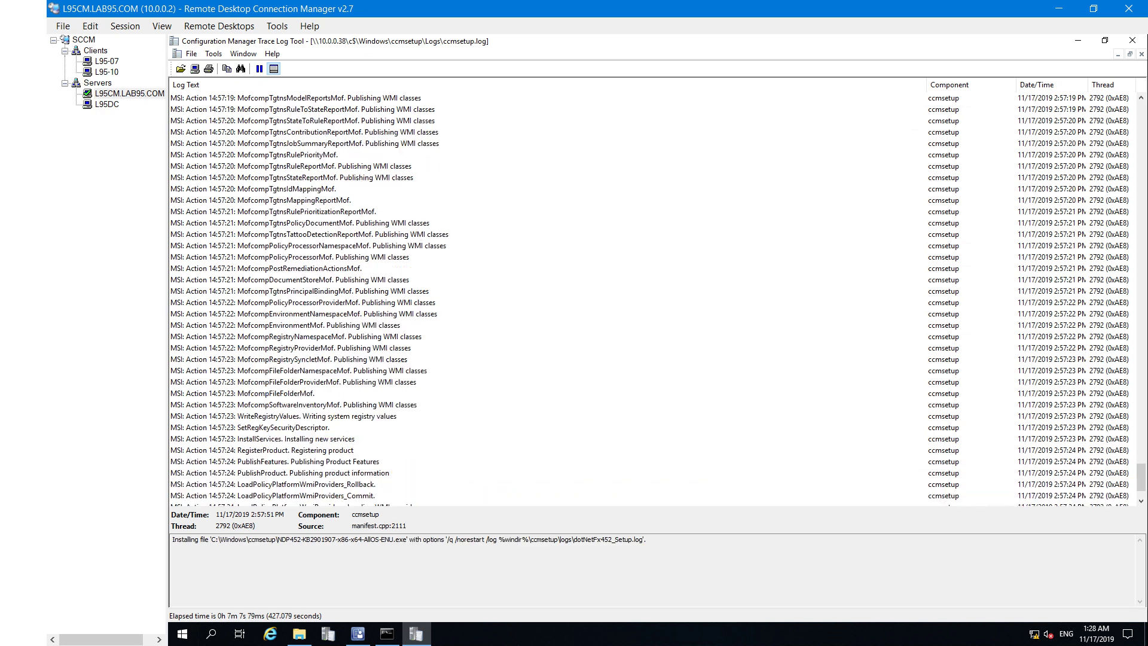
scroll(652, 296, down, 2)
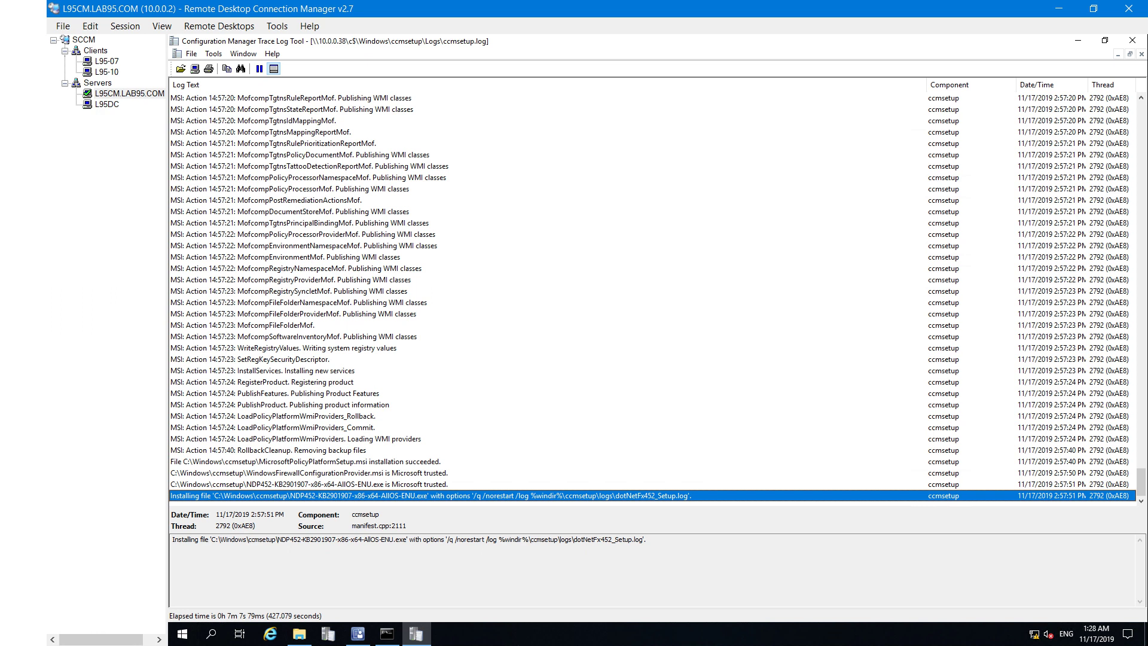
click(431, 473)
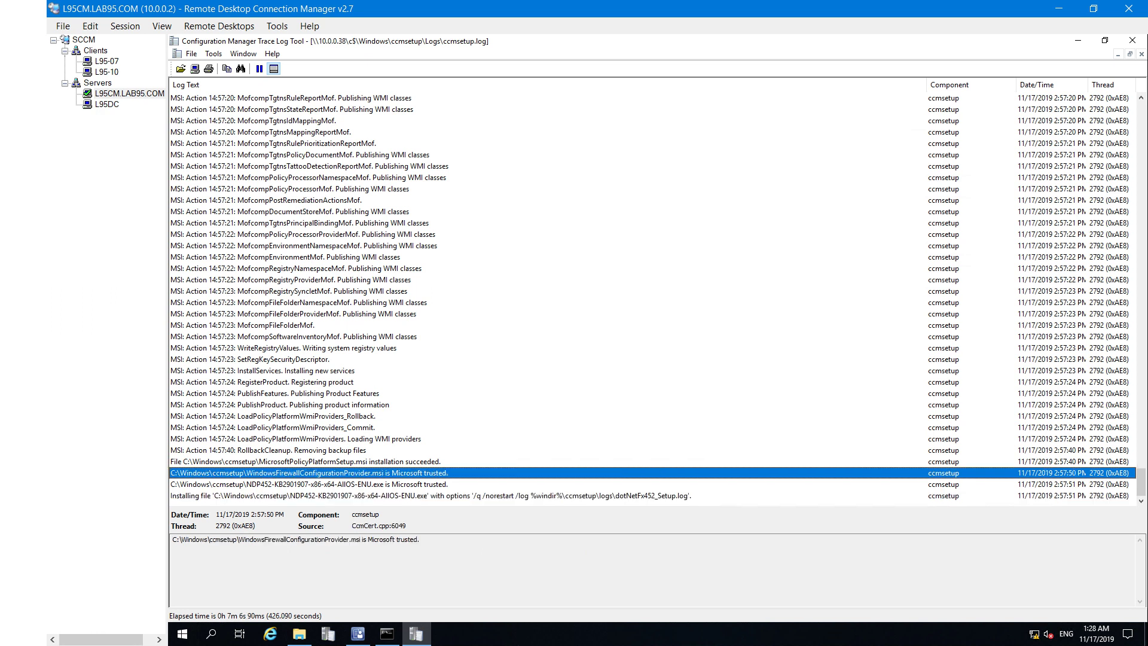
click(430, 495)
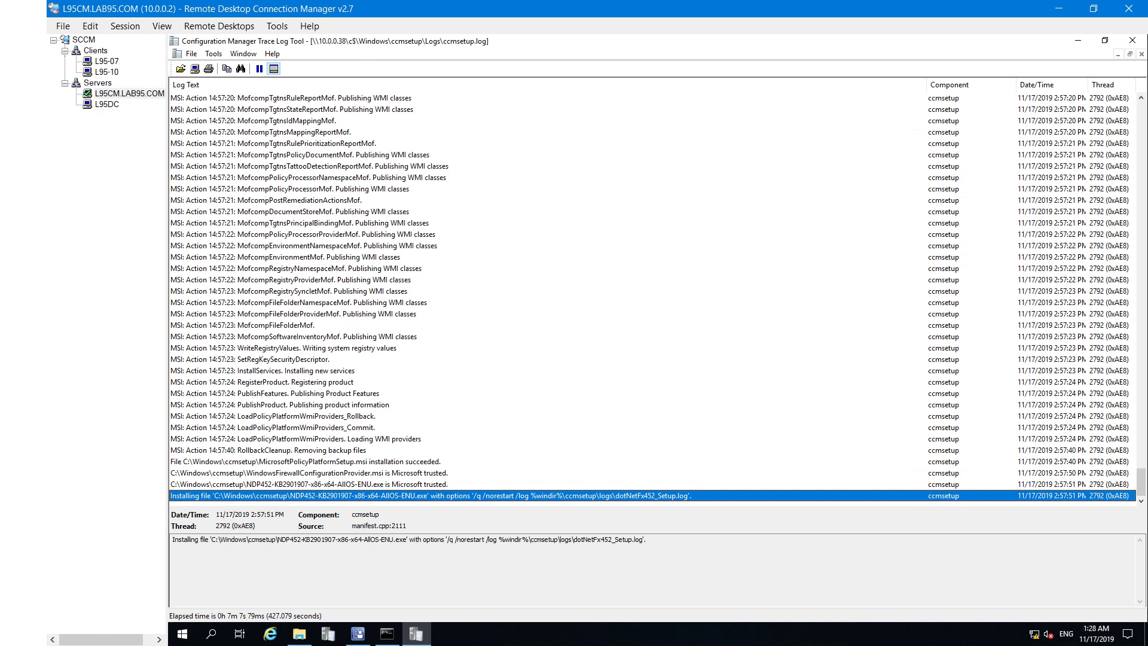
click(431, 462)
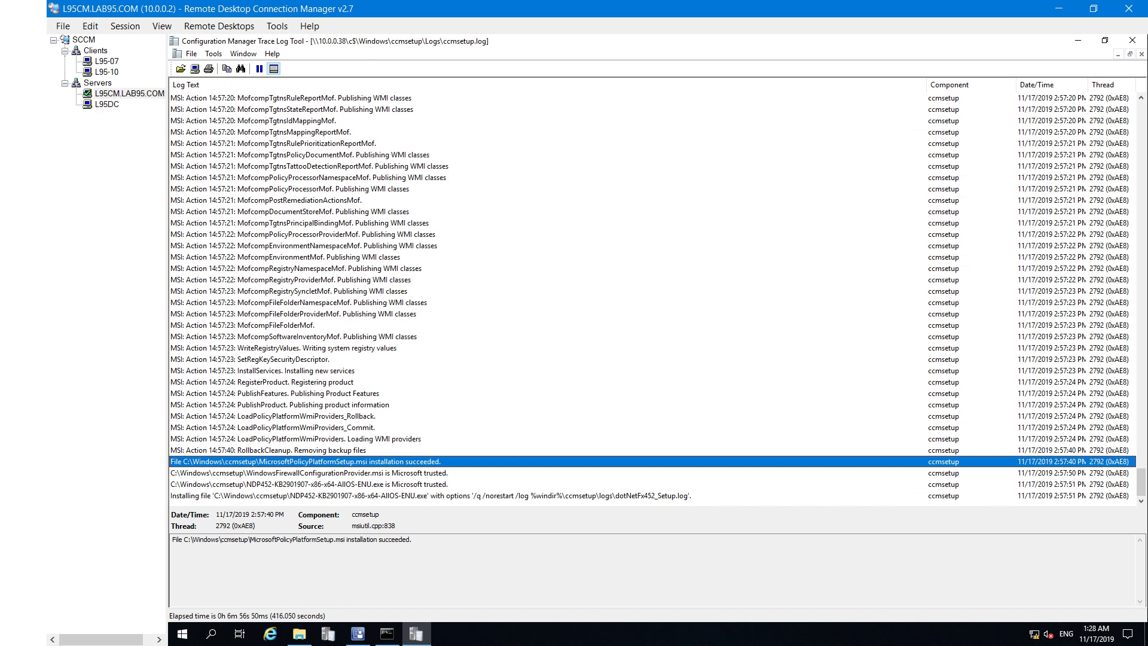
scroll(652, 296, up, 4)
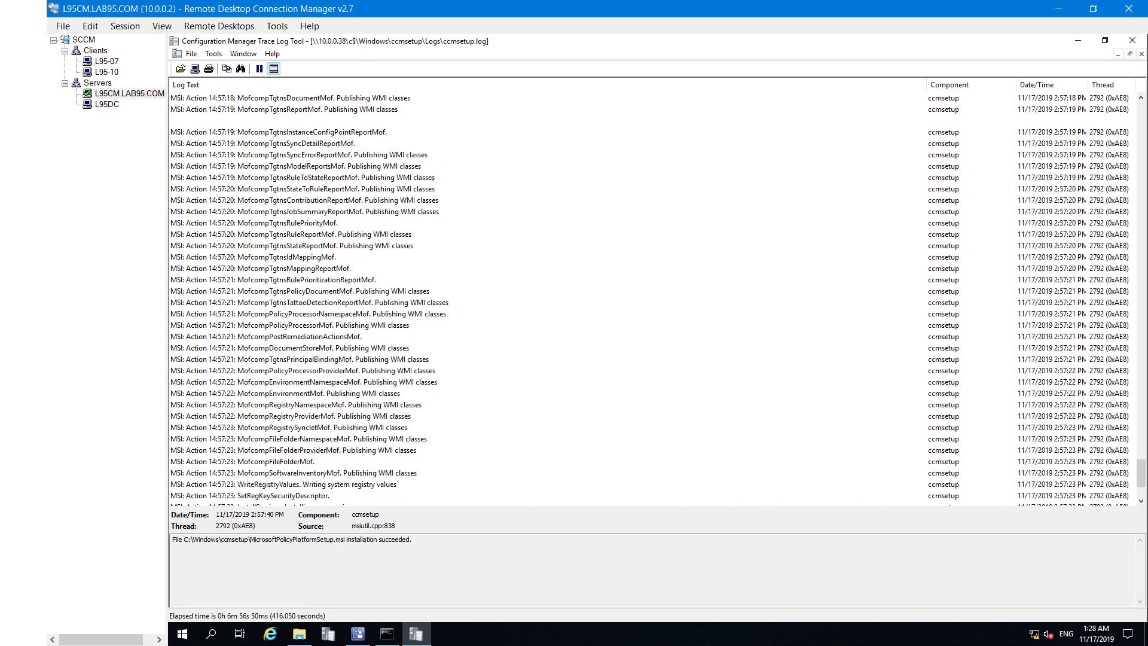
scroll(652, 296, up, 15)
scroll(651, 296, down, 9)
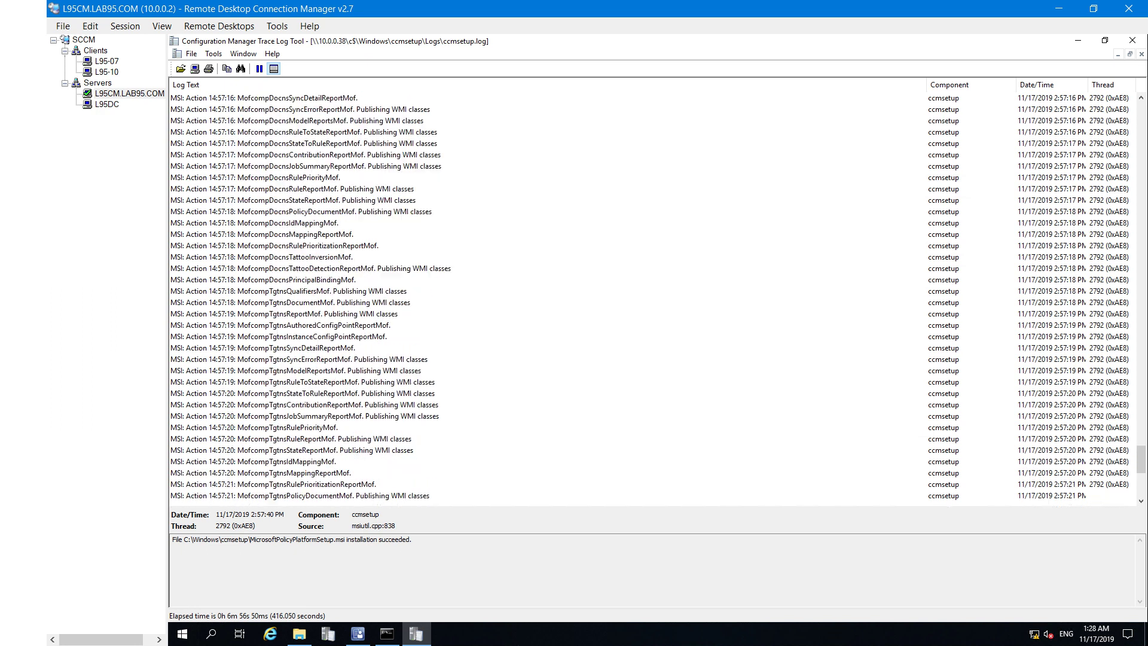
Review ccmsetup.log down to its newest entries, examining the WindowsFirewallConfigurationProvider and NDP452 installer lines
scroll(652, 296, down, 3)
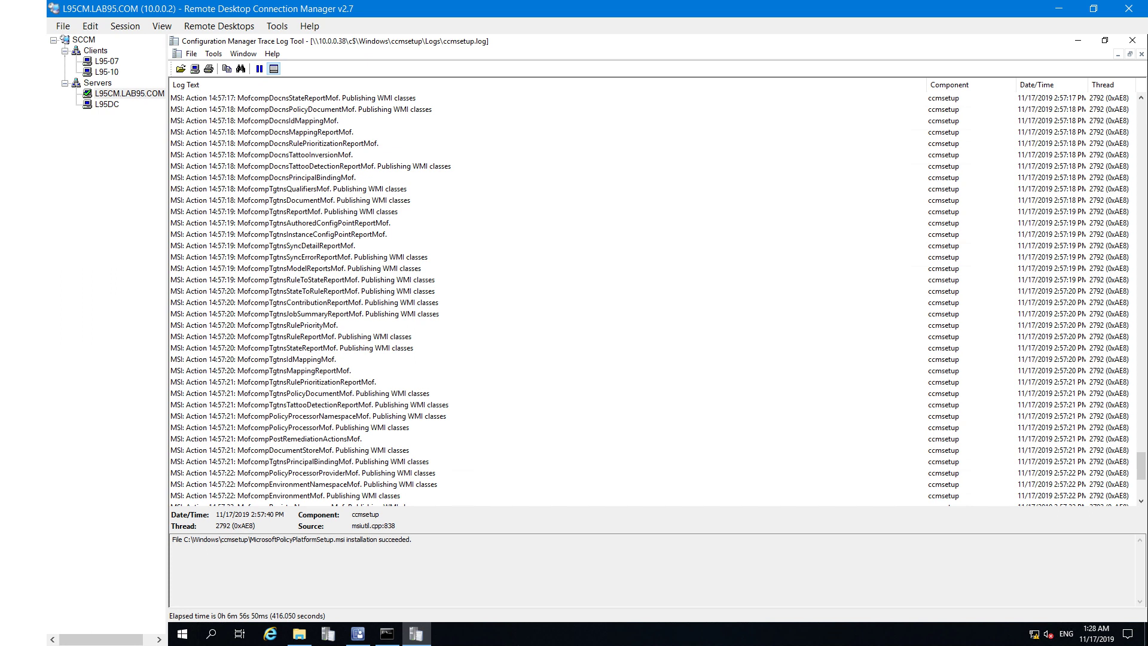
scroll(652, 296, down, 7)
click(430, 495)
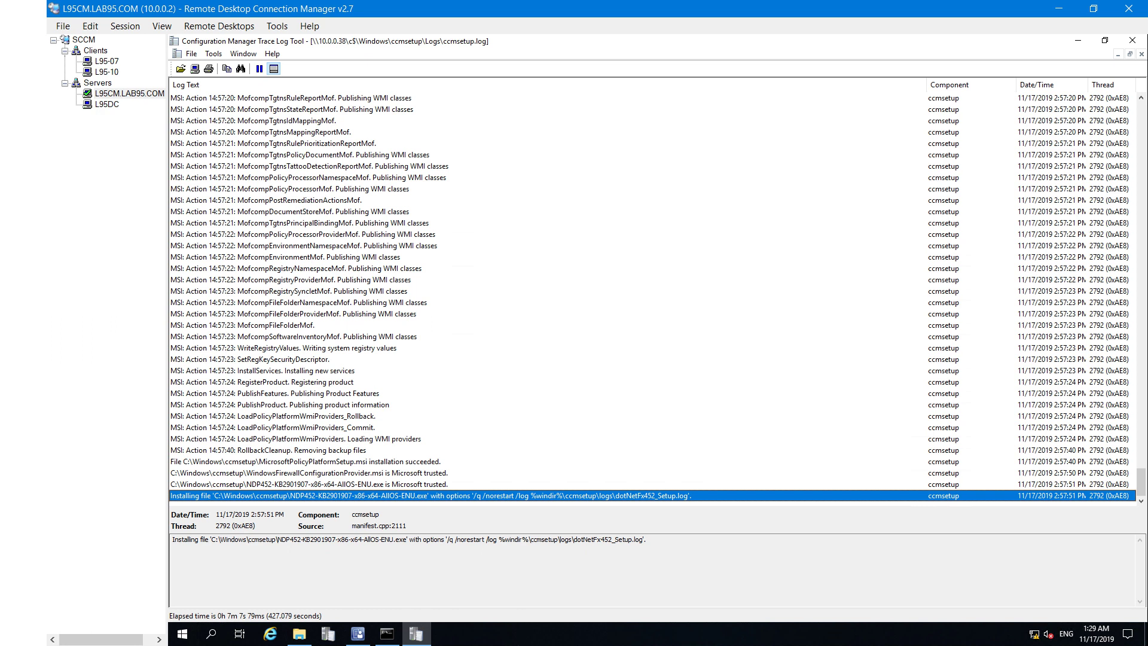
click(310, 473)
click(310, 485)
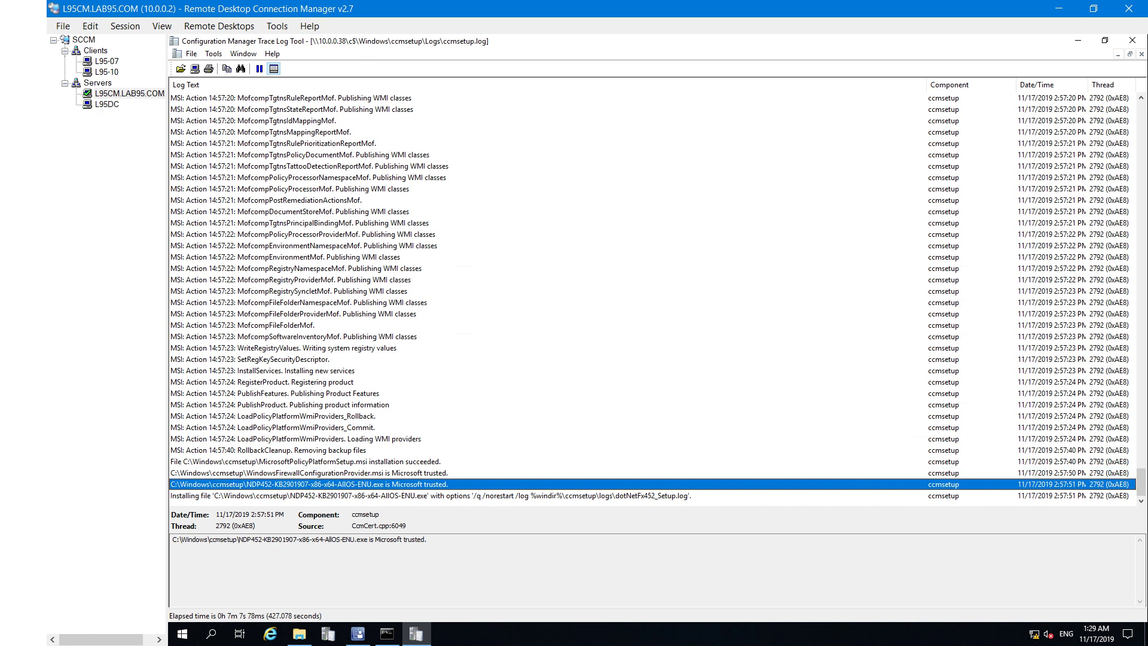
click(310, 496)
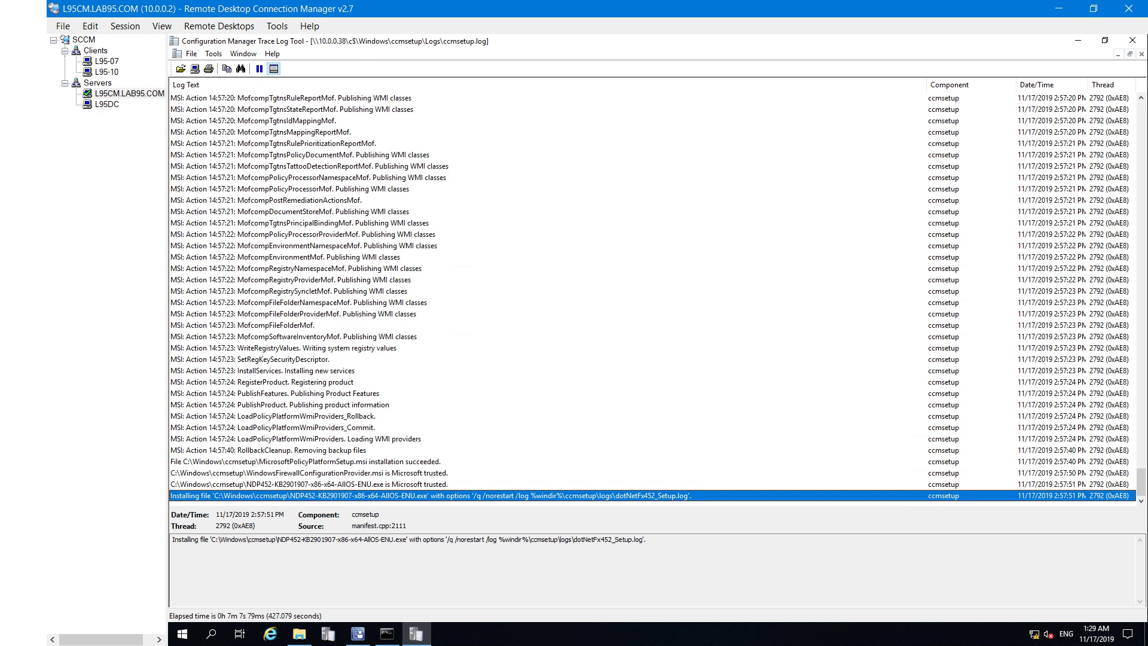
click(383, 473)
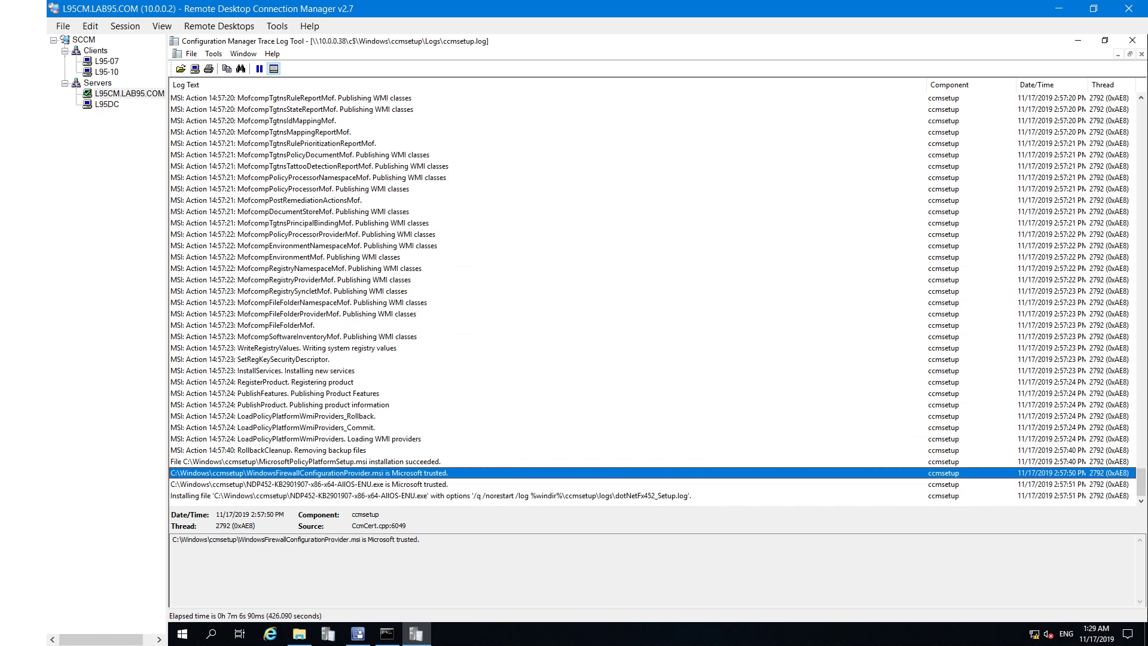
click(383, 496)
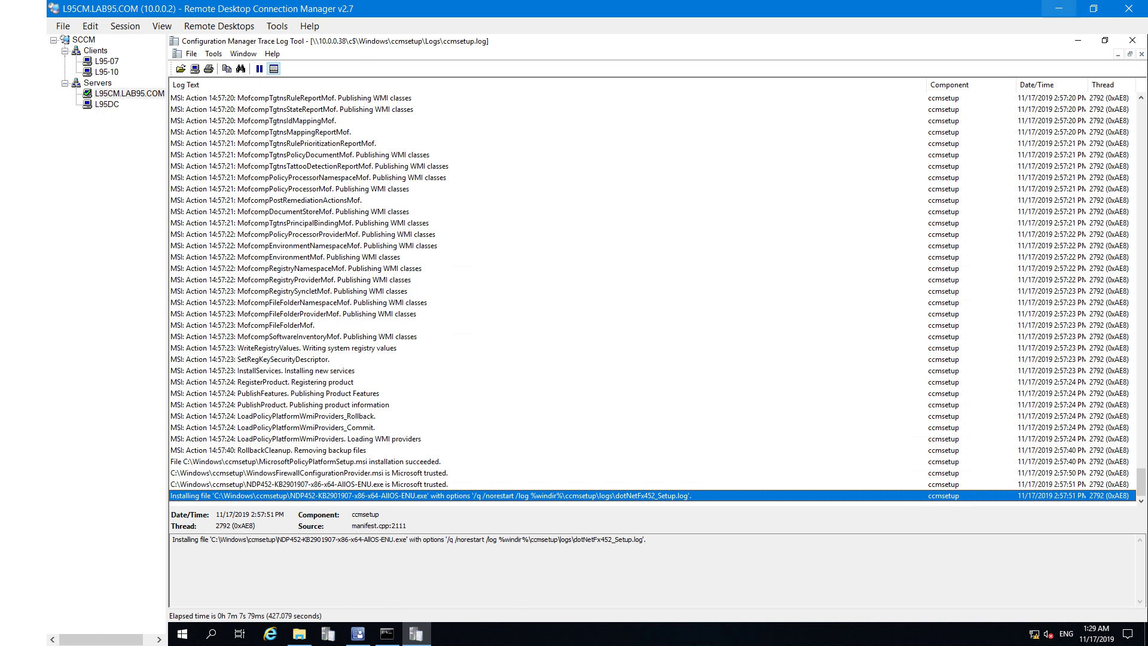
click(1060, 8)
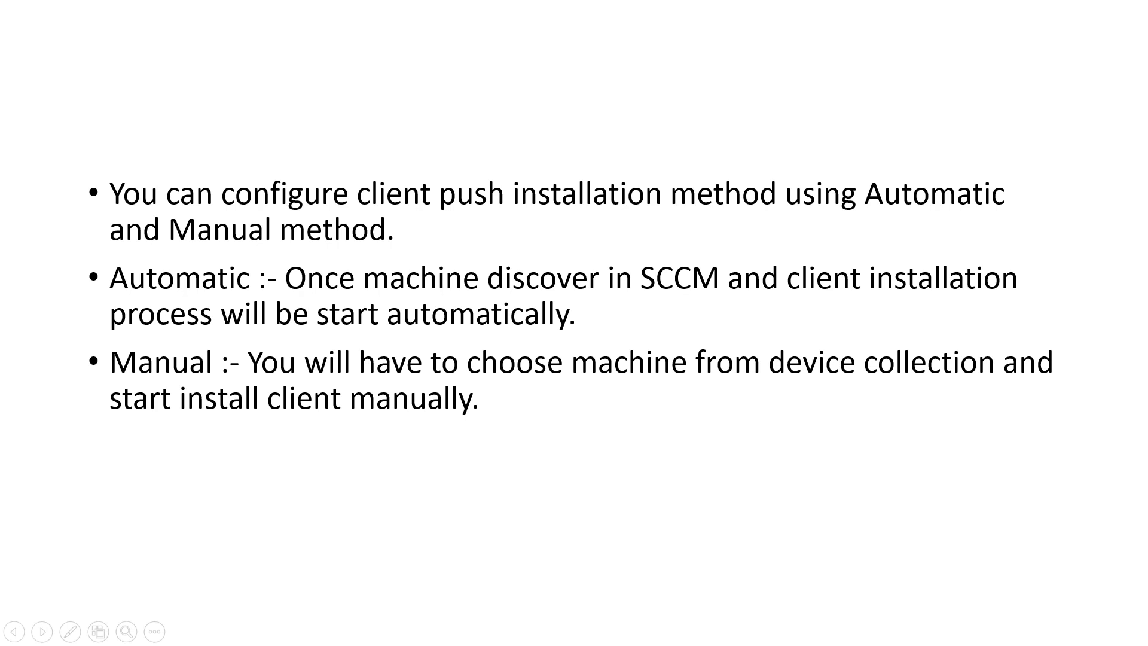
key(super+d)
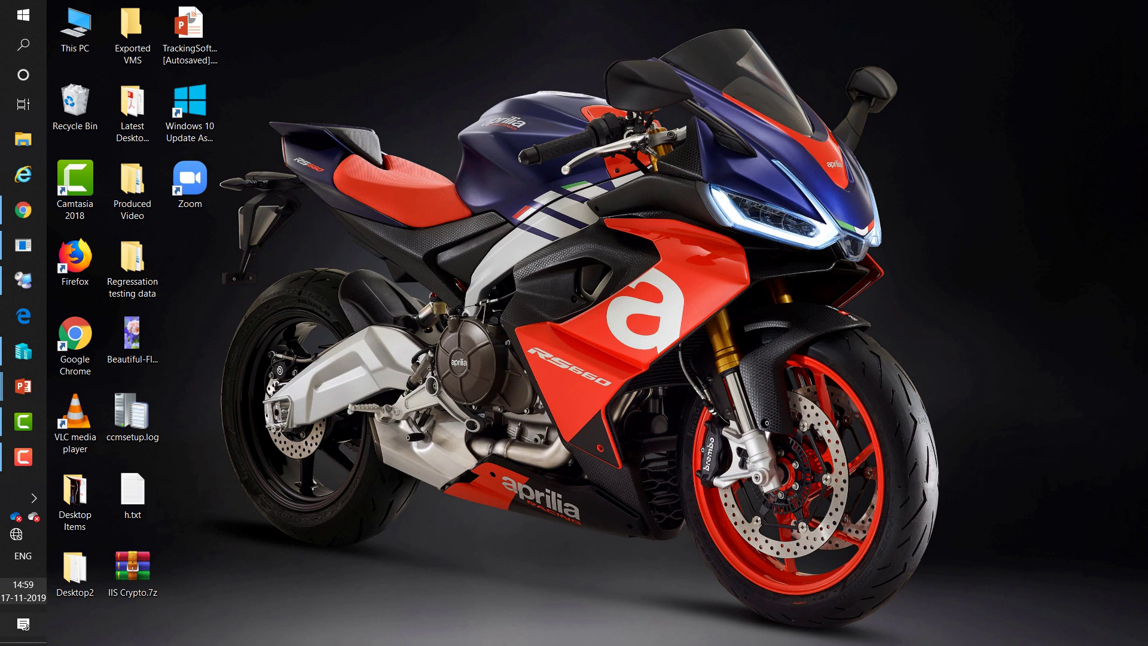
key(super+d)
key(F9)
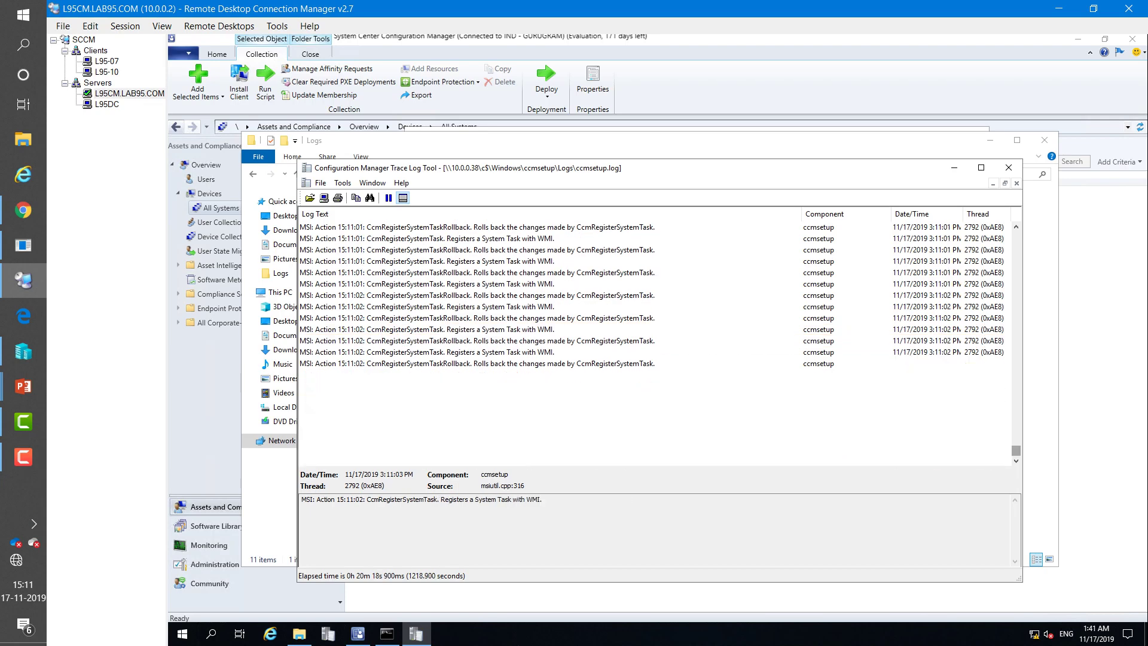
Follow the incoming ccmsetup.log entries, checking the RegisterUser, CcmStopServiceRollback and CcmCreateSqlCEDatabases actions
drag(1016, 451, 1016, 356)
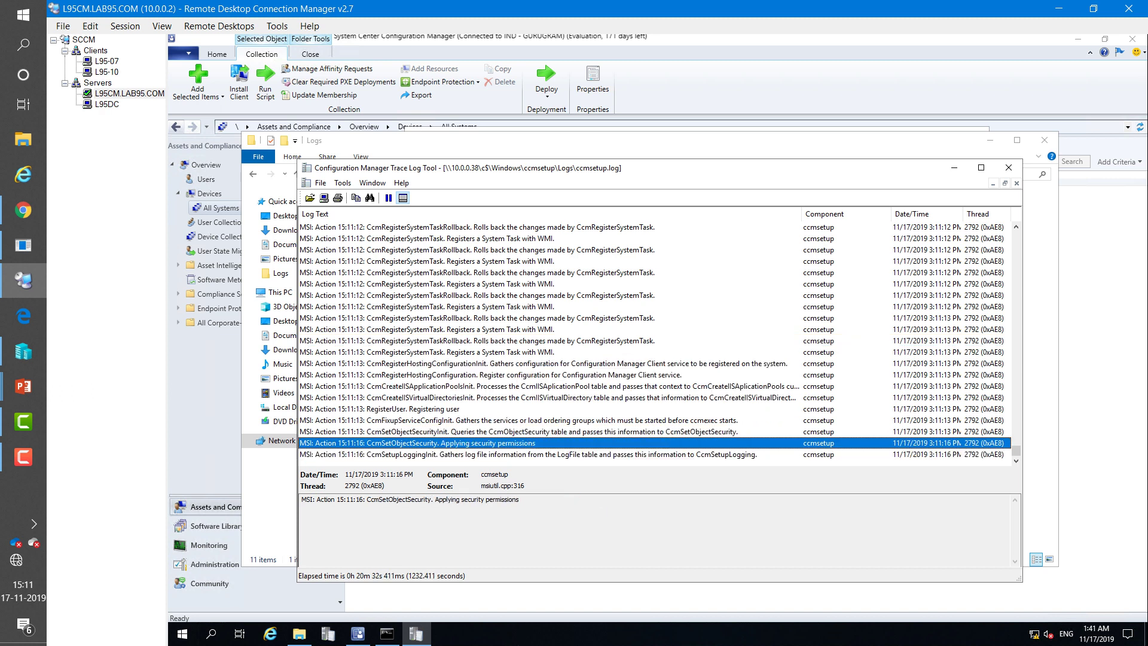
click(550, 409)
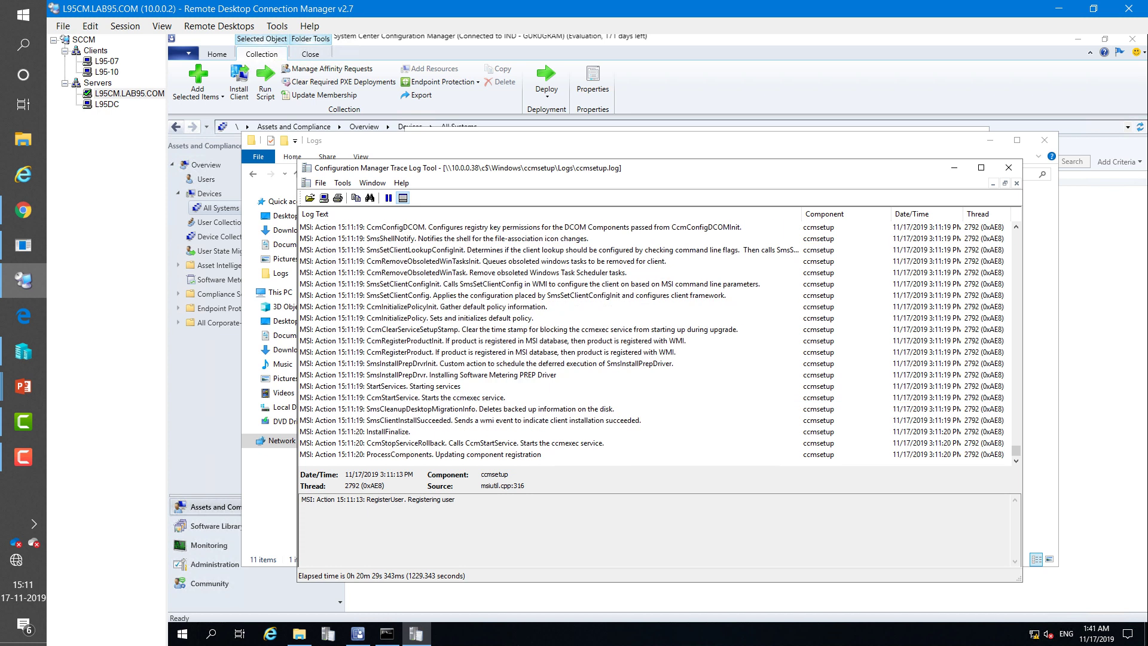
click(478, 330)
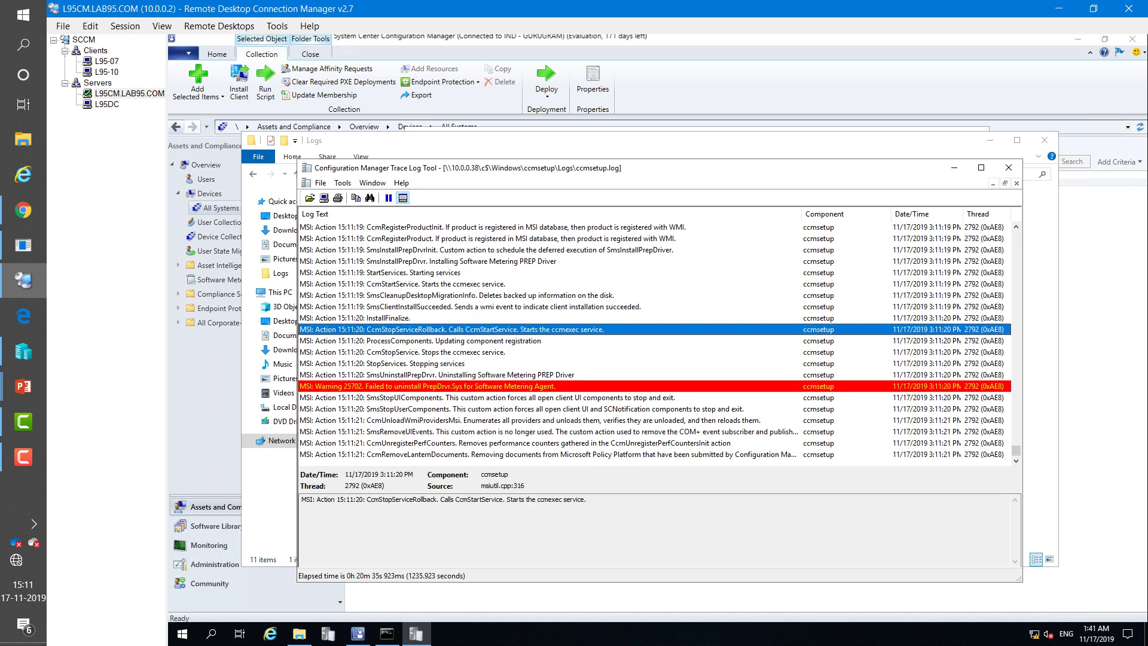
click(550, 454)
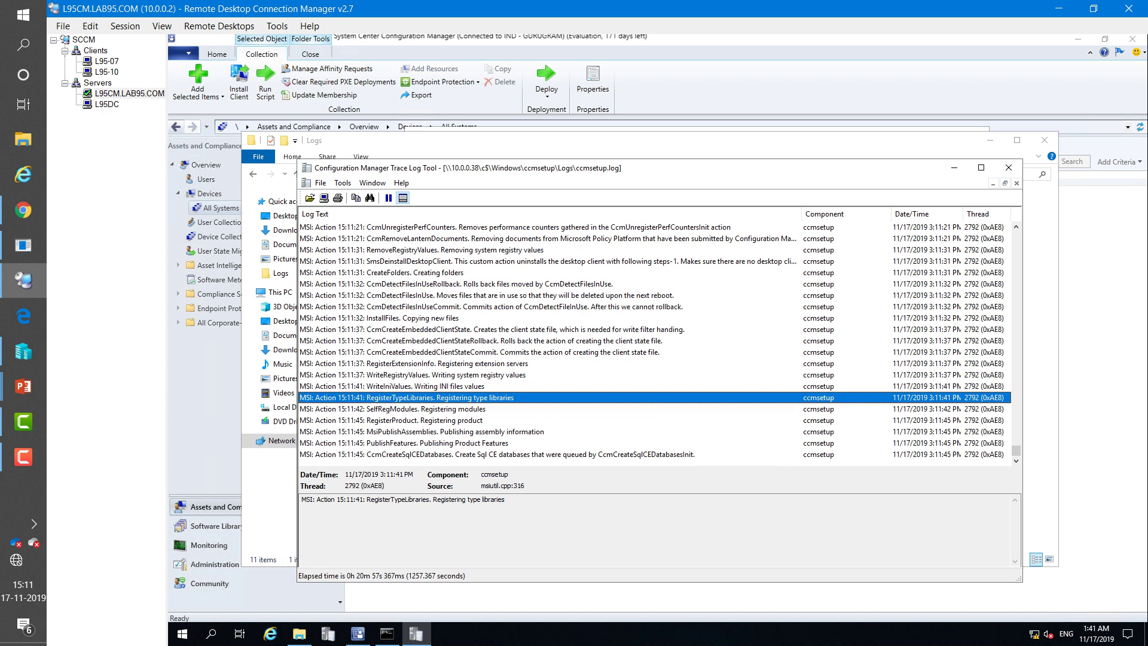
click(655, 455)
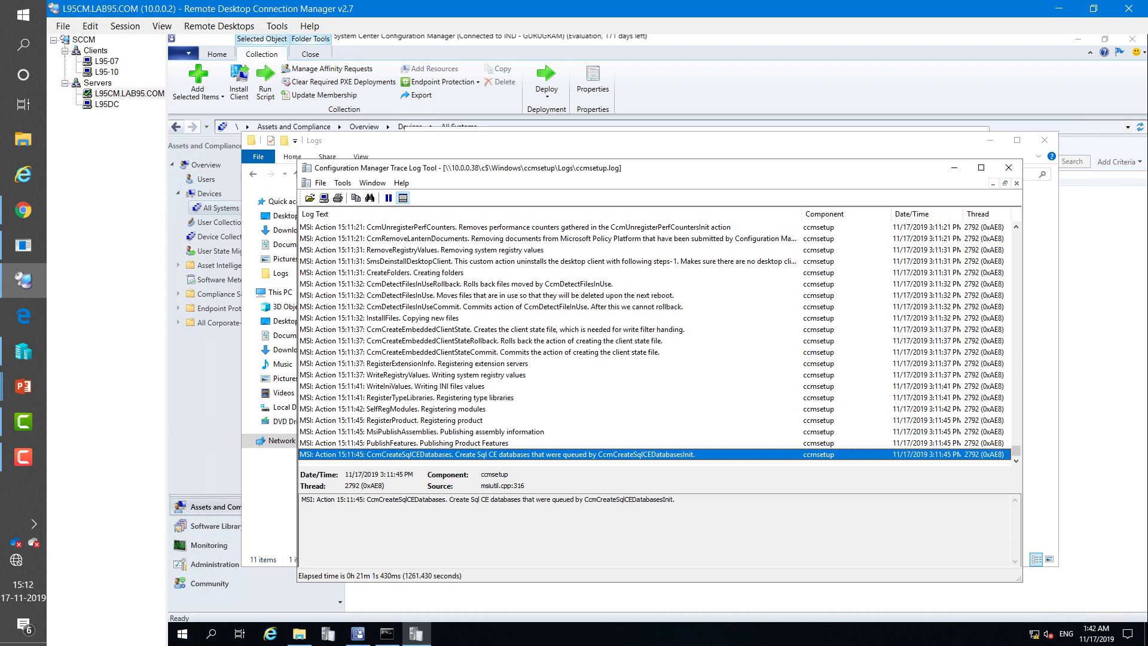
Check the PublishFeatures, SelfRegModules and CcmRegisterHostingConfiguration entries and keep following the newest client setup actions in ccmsetup.log
click(557, 443)
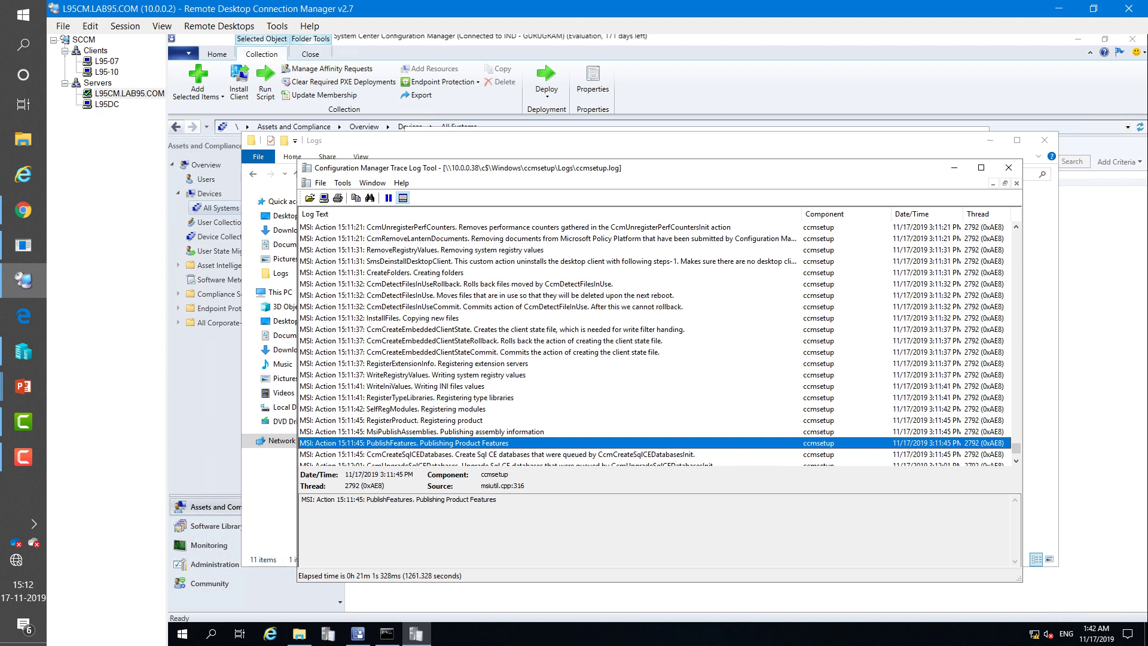
scroll(556, 284, down, 4)
click(556, 284)
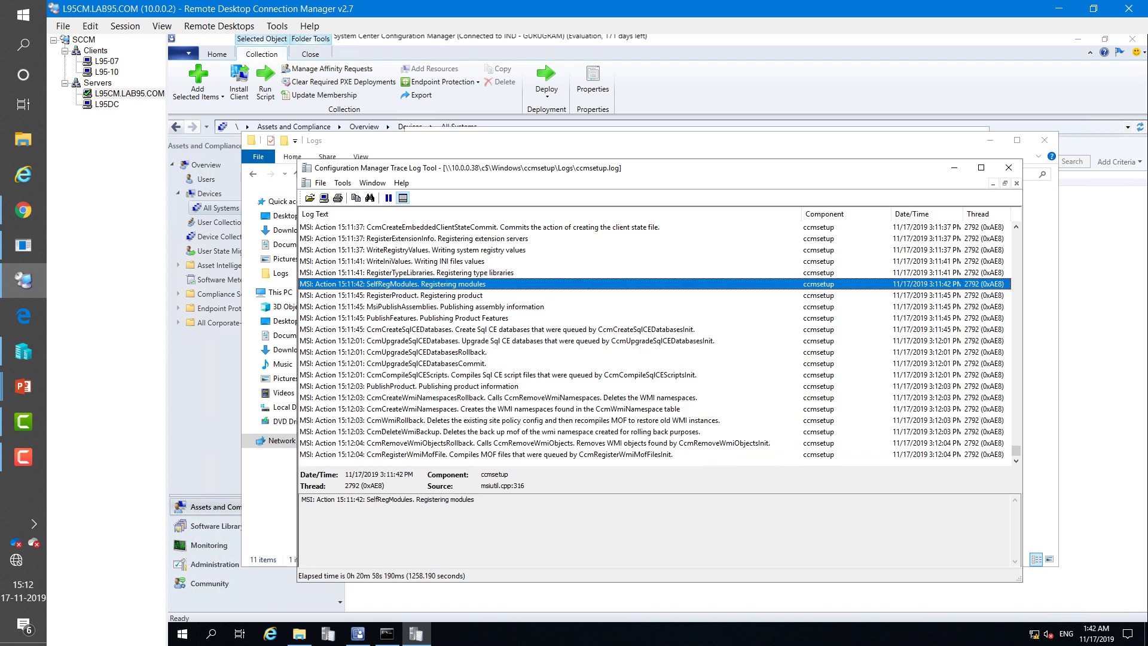
click(556, 454)
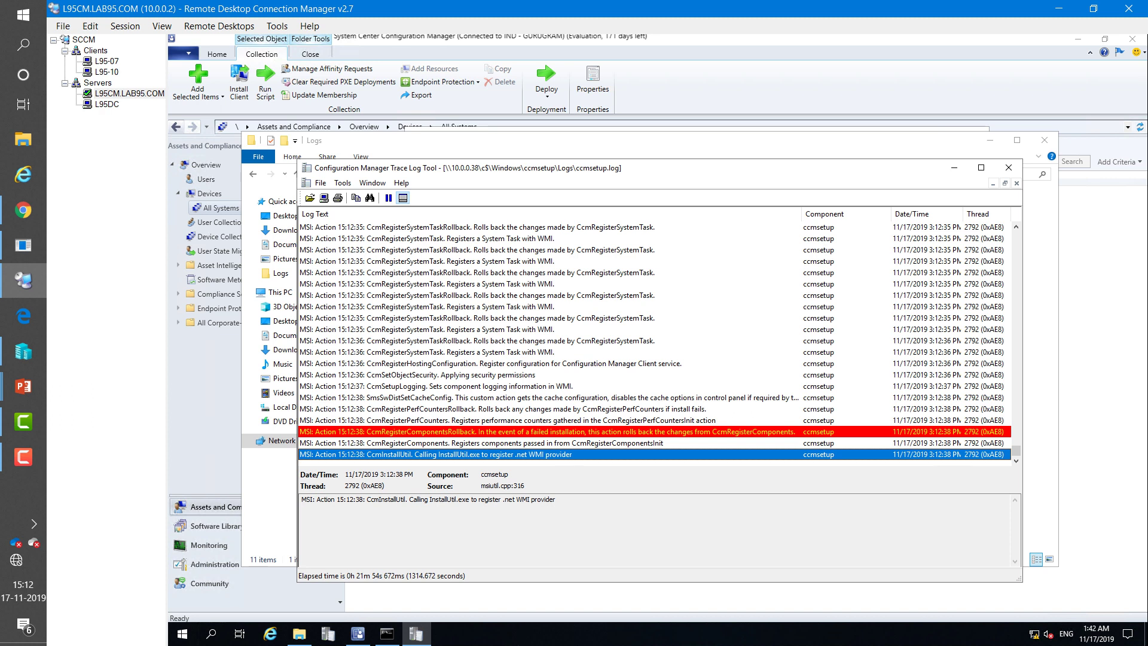
click(574, 364)
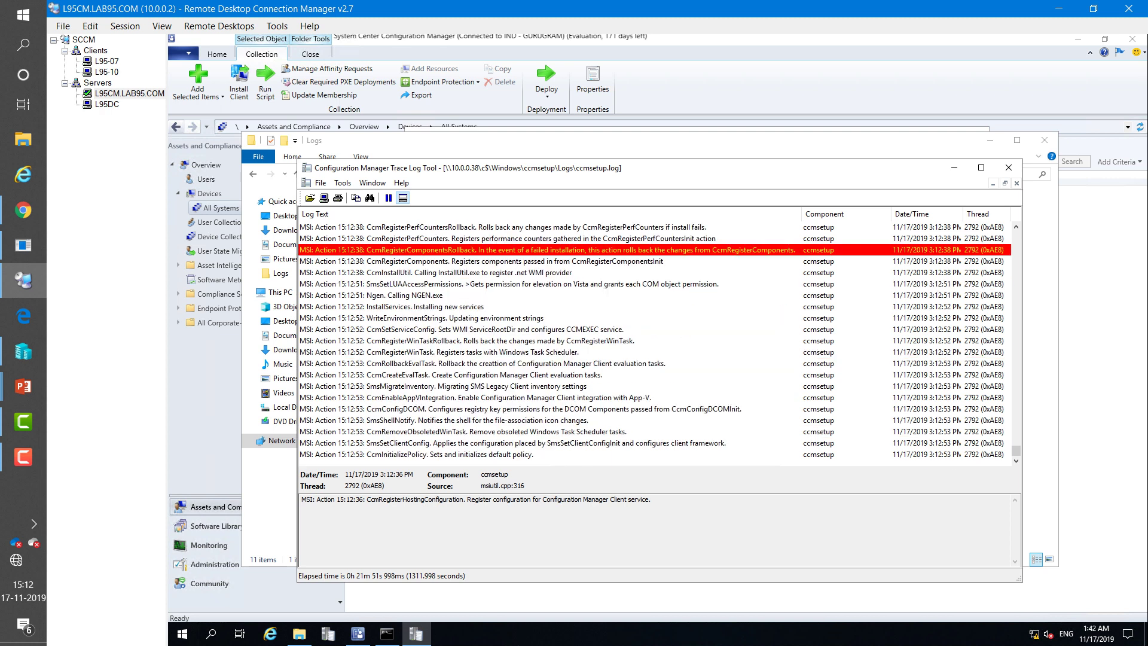
click(574, 454)
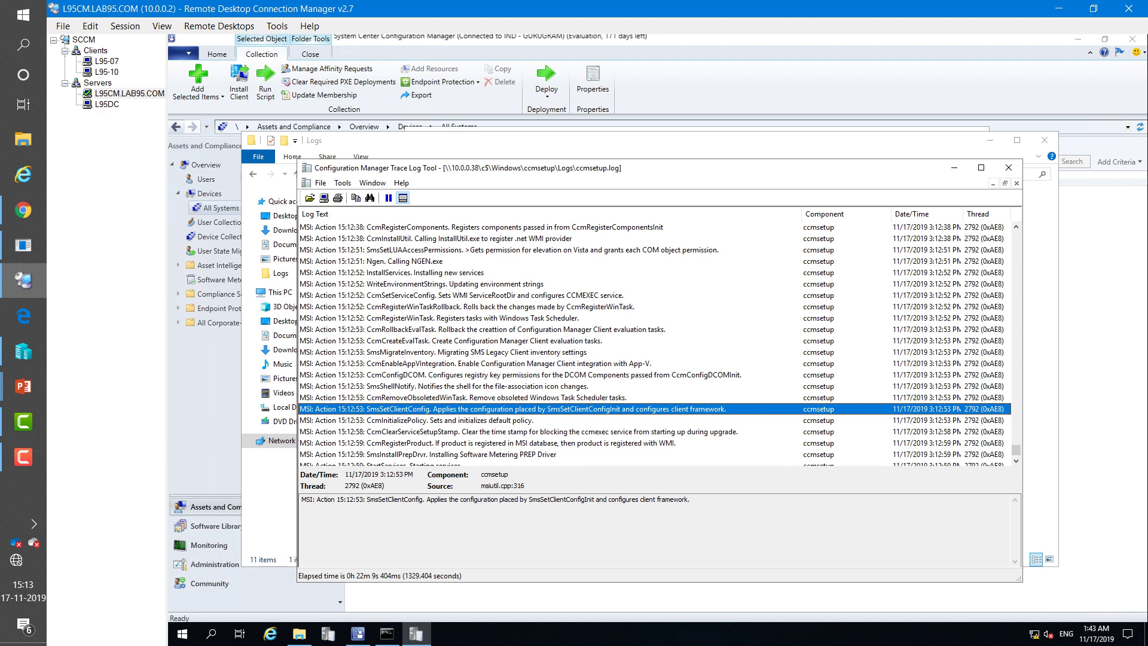
Examine the StartServices, CcmStartService and SmsCleanupDesktopMigrationInfo entries in ccmsetup.log
click(437, 432)
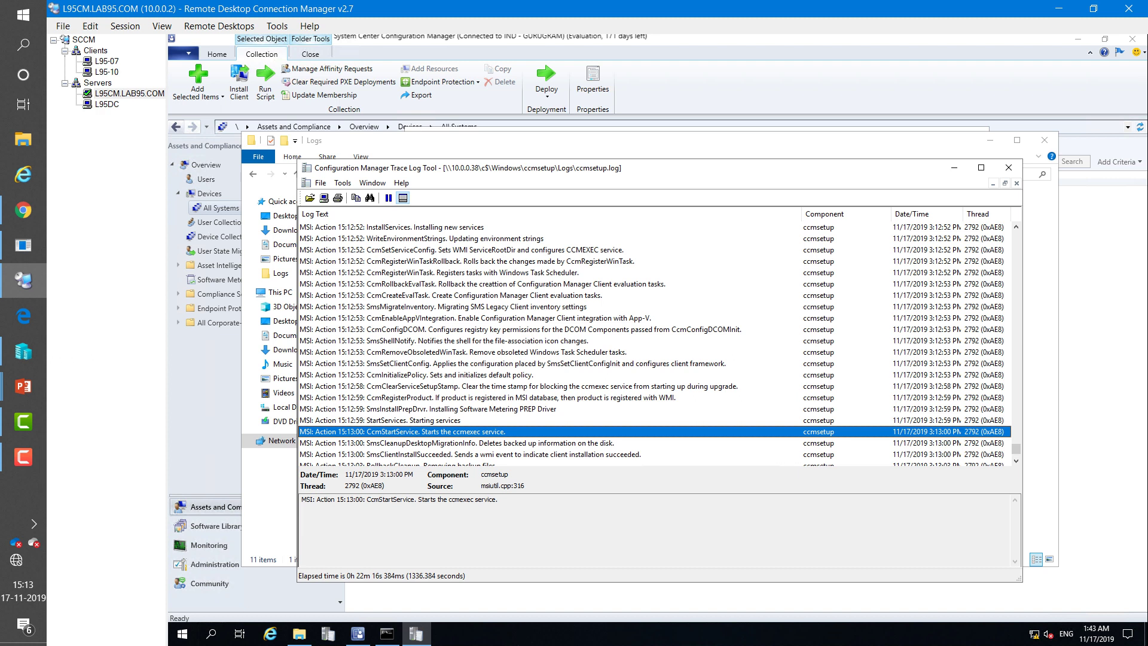
click(436, 420)
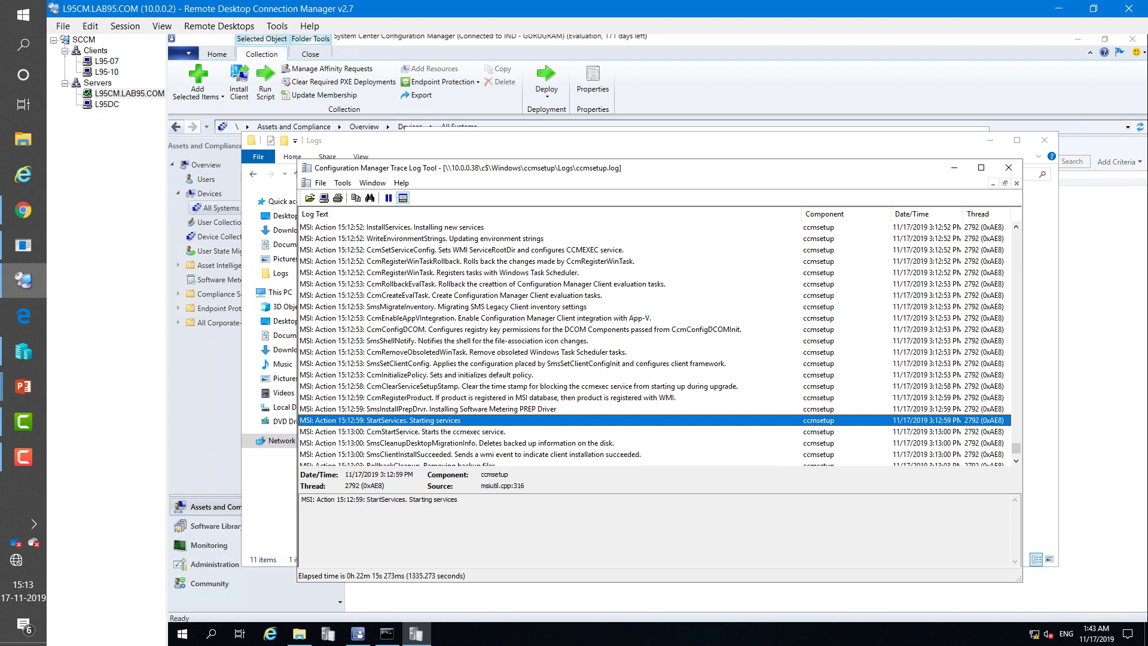
click(437, 432)
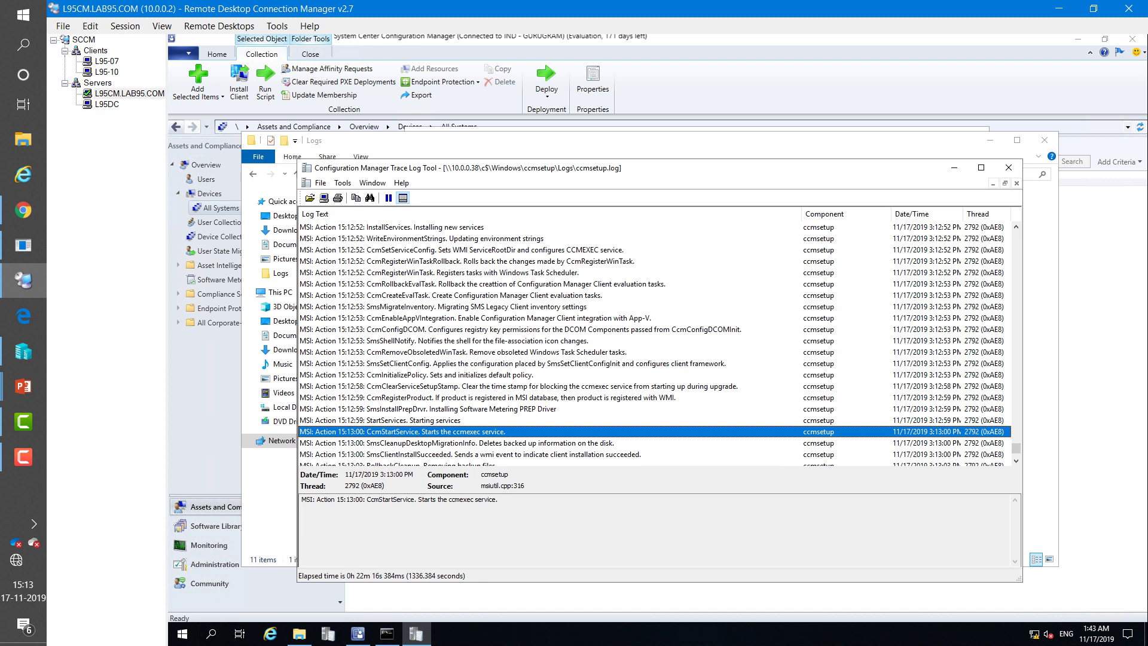
key(Down)
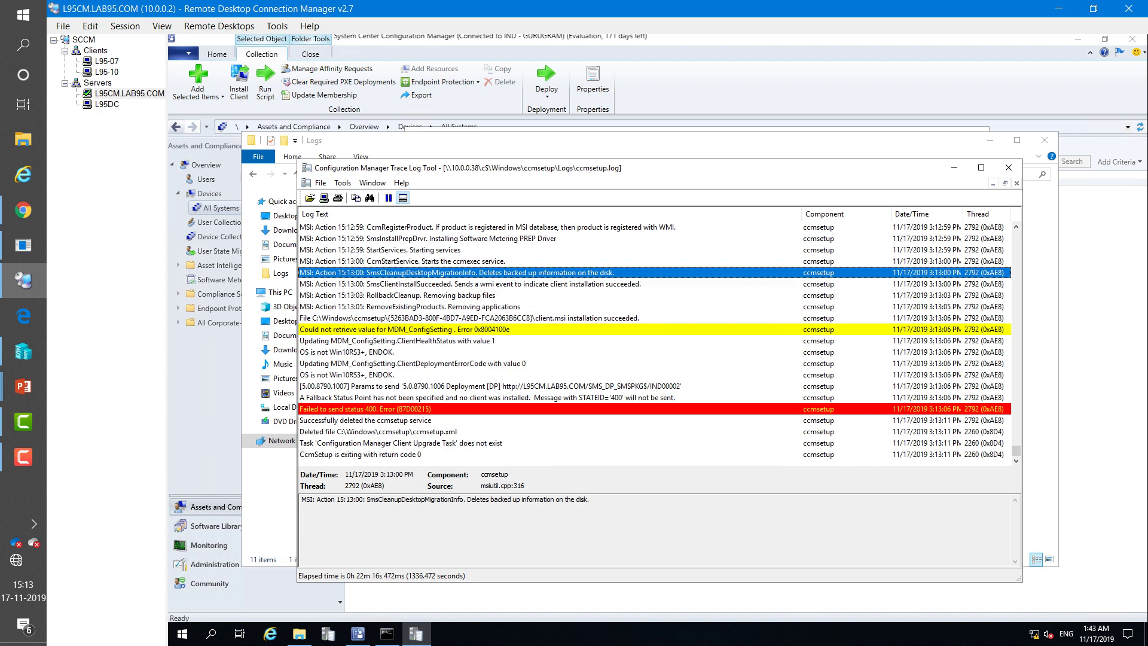
Examine the closing ccmsetup.log entries for the CcmSetup return code, the fallback status point and the status 400 error
click(360, 455)
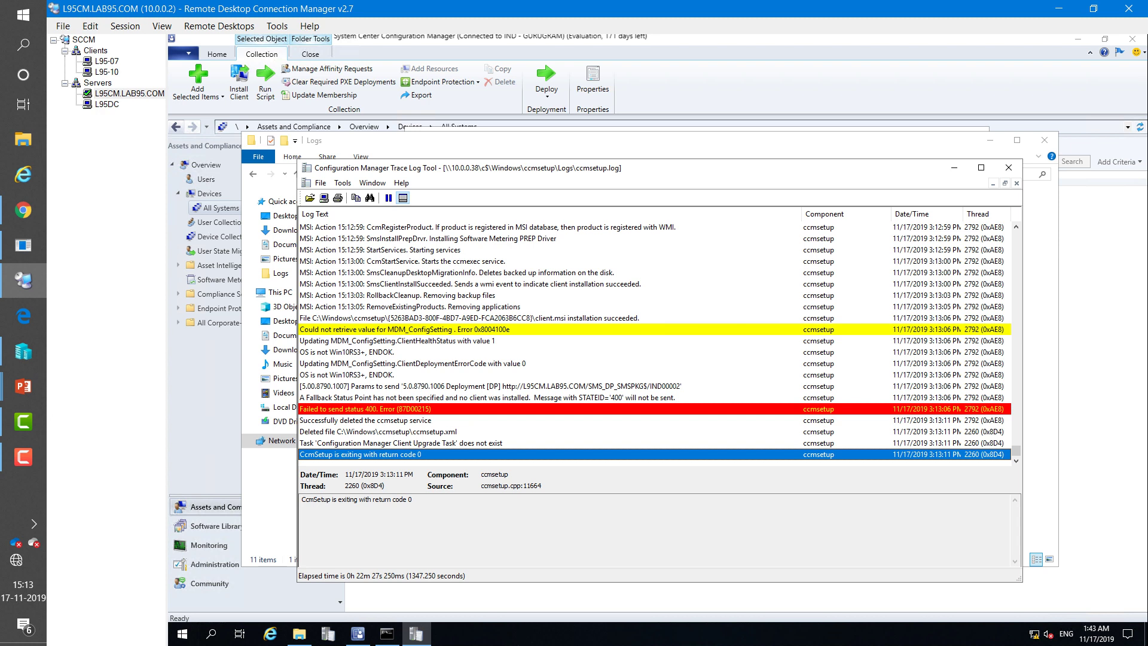
click(412, 409)
click(412, 398)
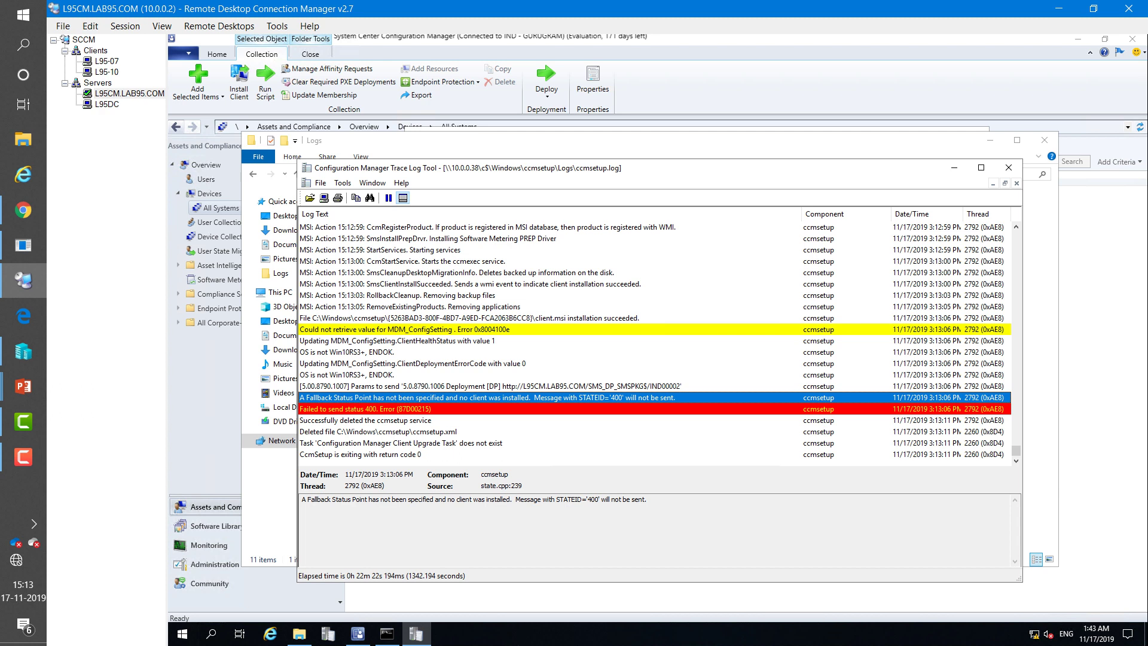
click(413, 409)
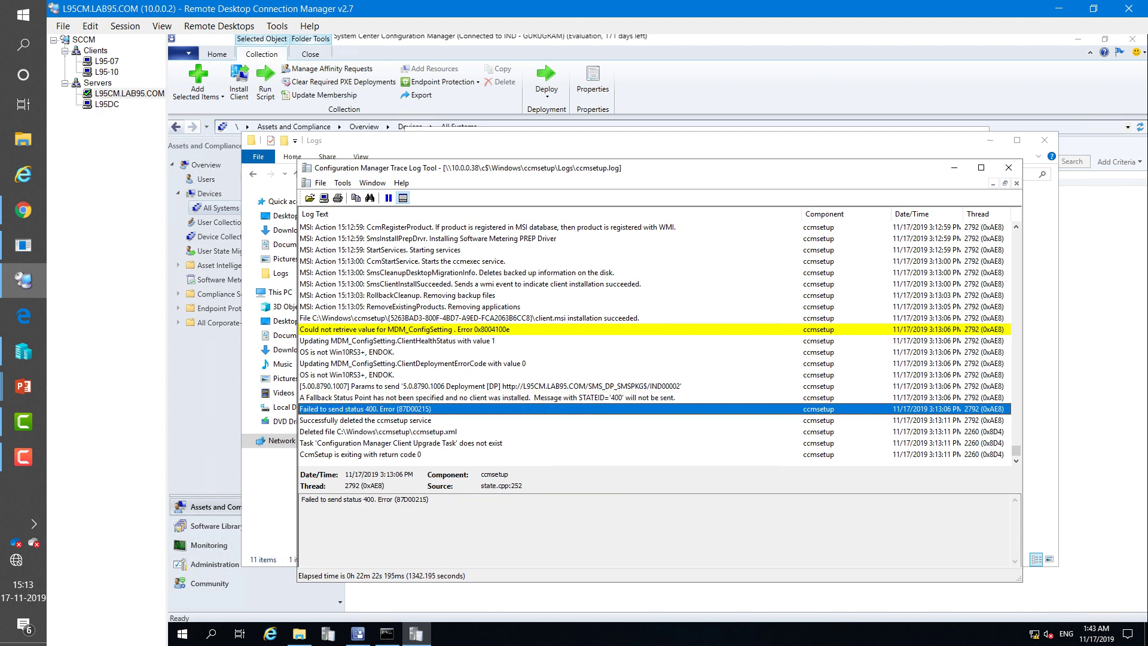
click(412, 455)
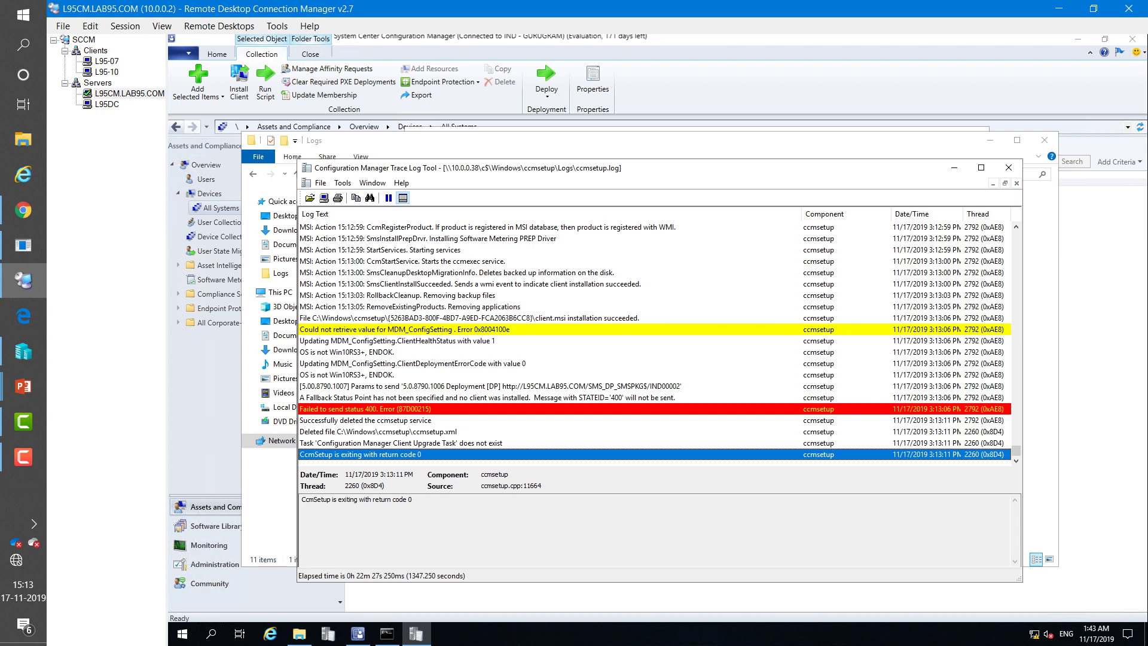
Switch to the L95-07 session and check the CcmExec.exe process in Task Manager
click(106, 61)
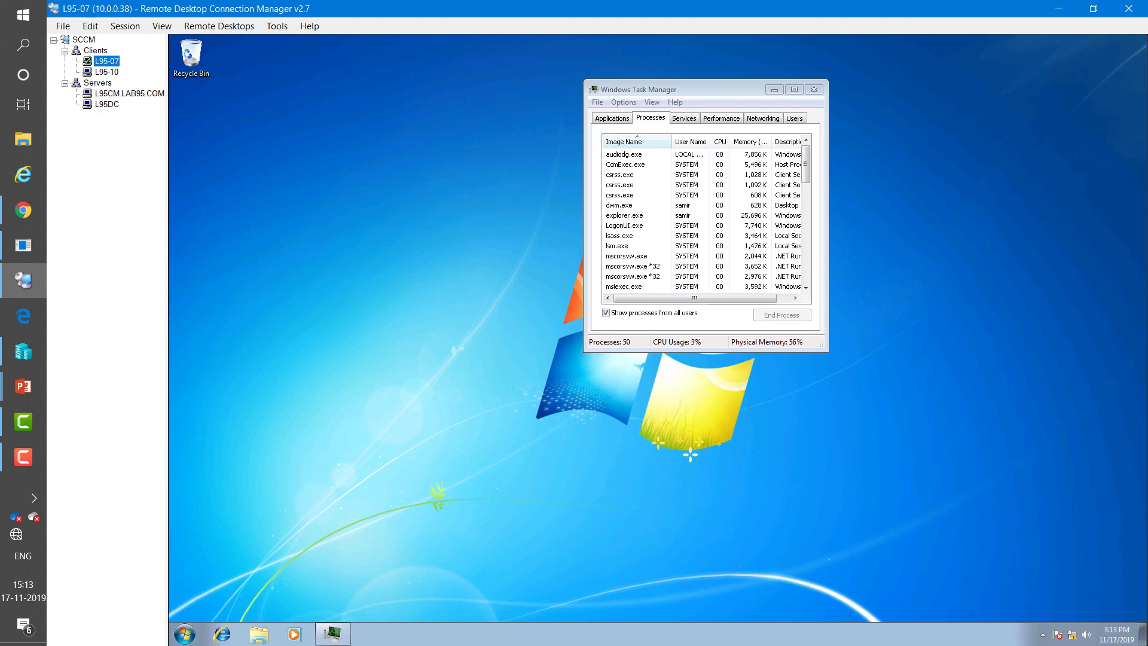
drag(717, 89, 650, 60)
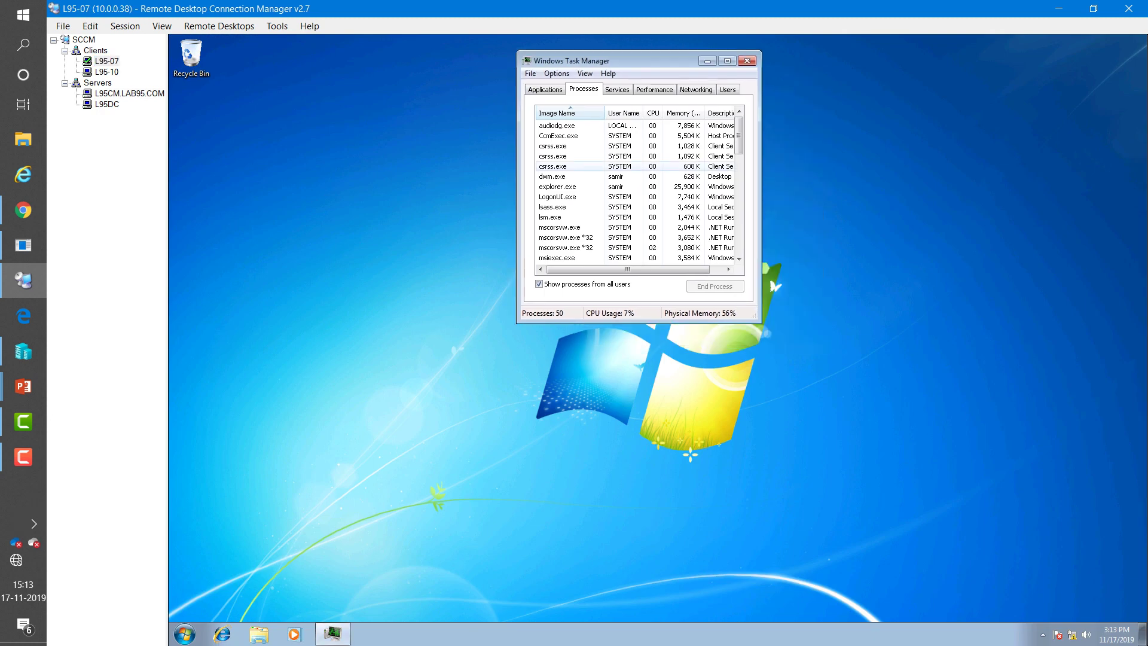
click(563, 136)
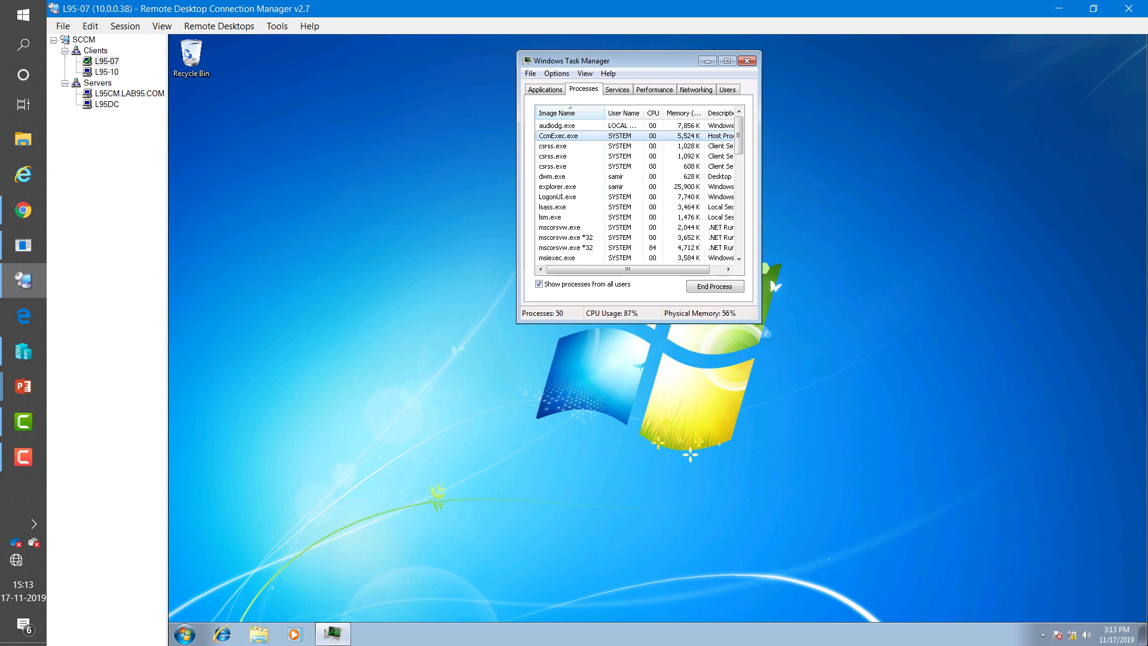
Open the Configuration Manager properties from Control Panel and review the client certificate, connection type and version
key(super)
click(355, 493)
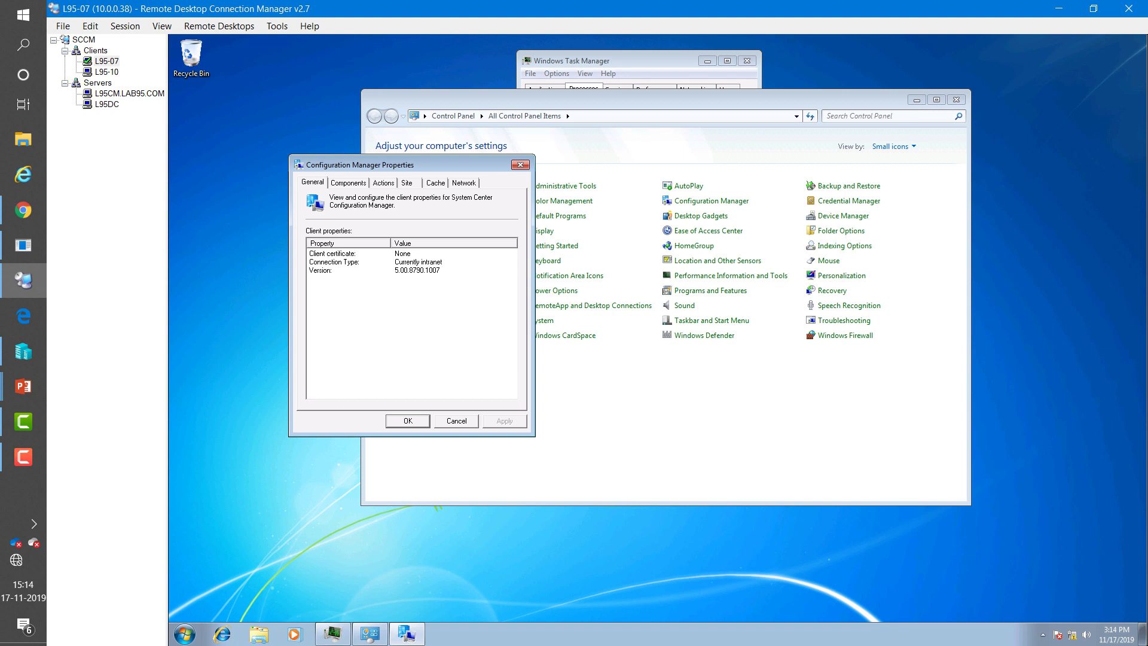
drag(413, 165, 675, 115)
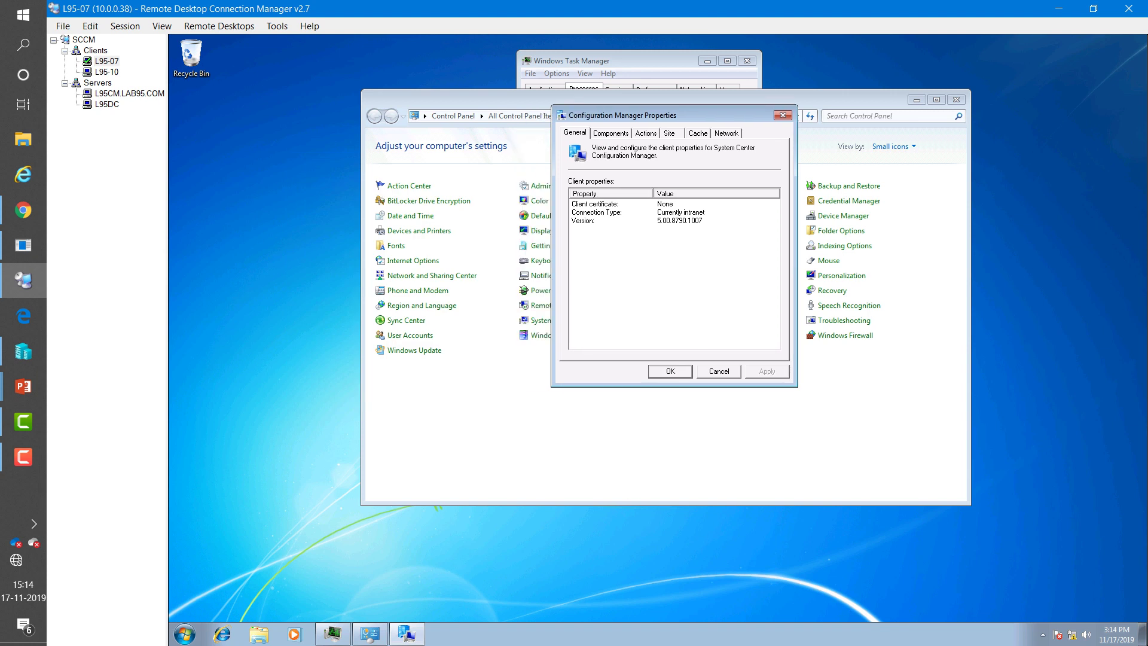
click(603, 204)
click(600, 213)
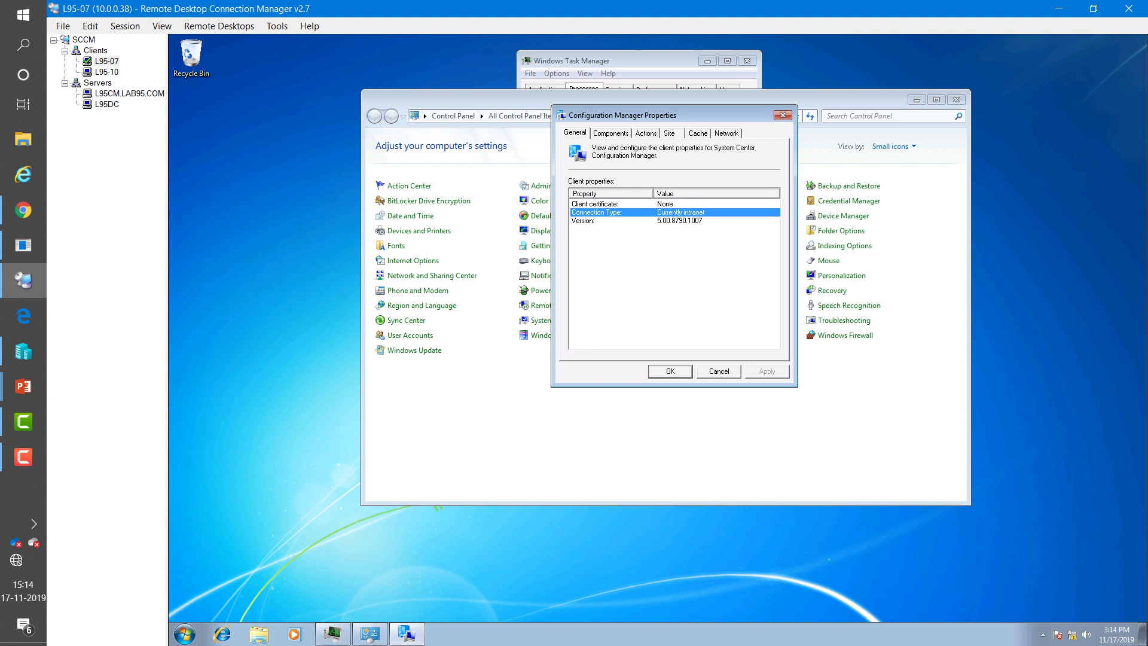
click(598, 221)
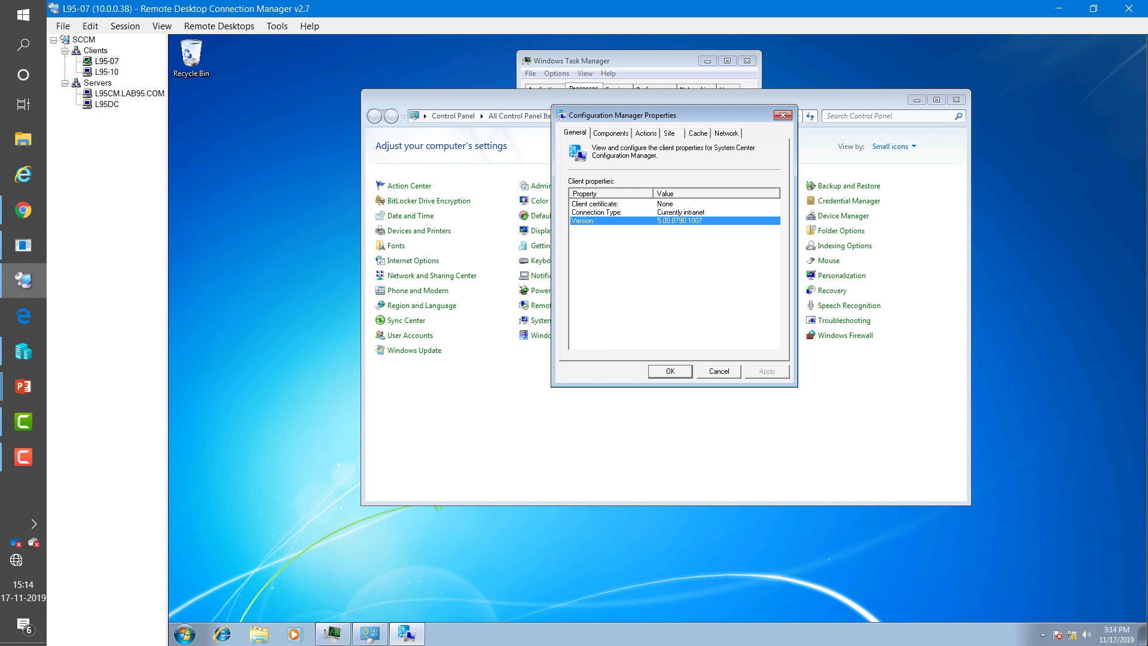
click(599, 204)
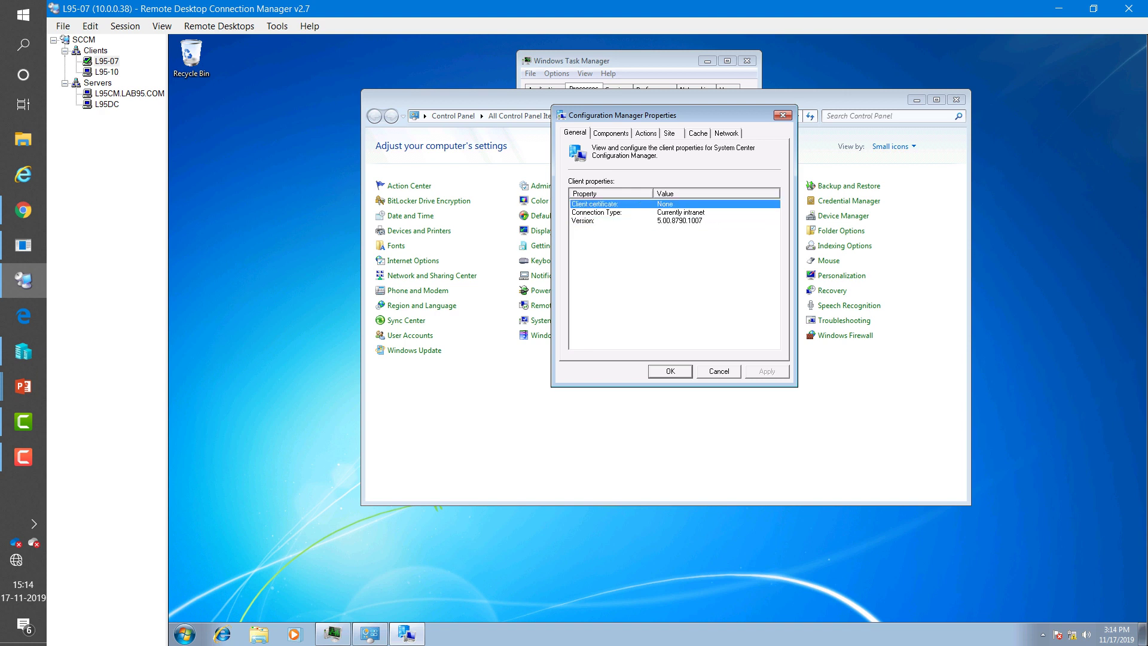
Run the Machine Policy and the User Policy Retrieval & Evaluation Cycles from the Configuration Manager client actions
click(645, 134)
click(634, 199)
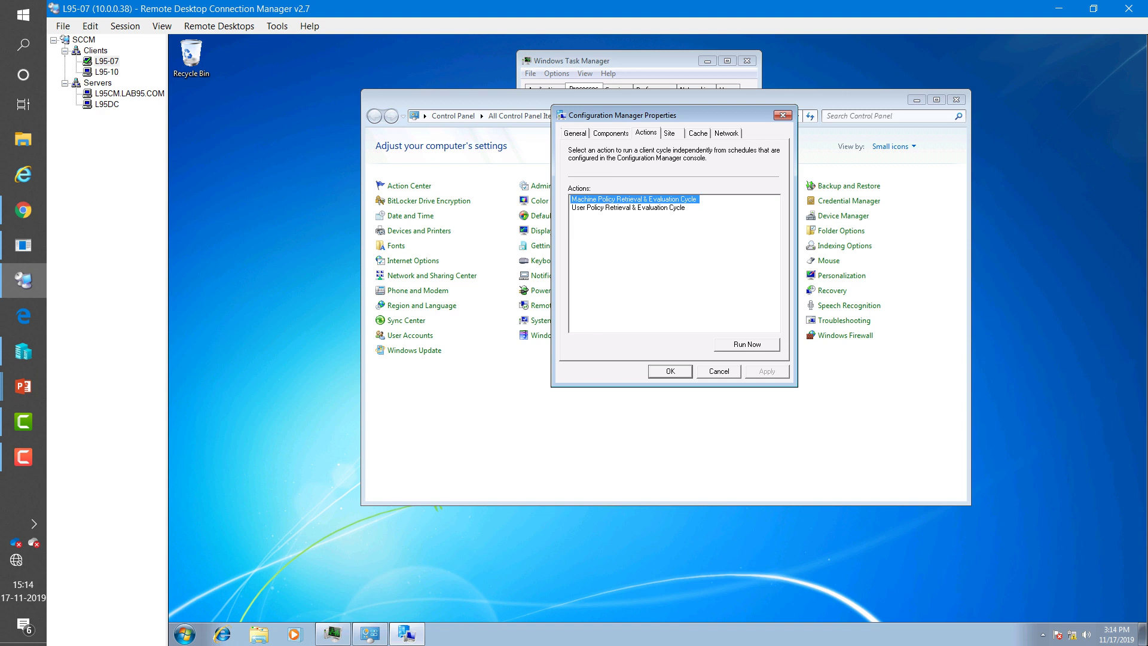
click(747, 345)
key(Return)
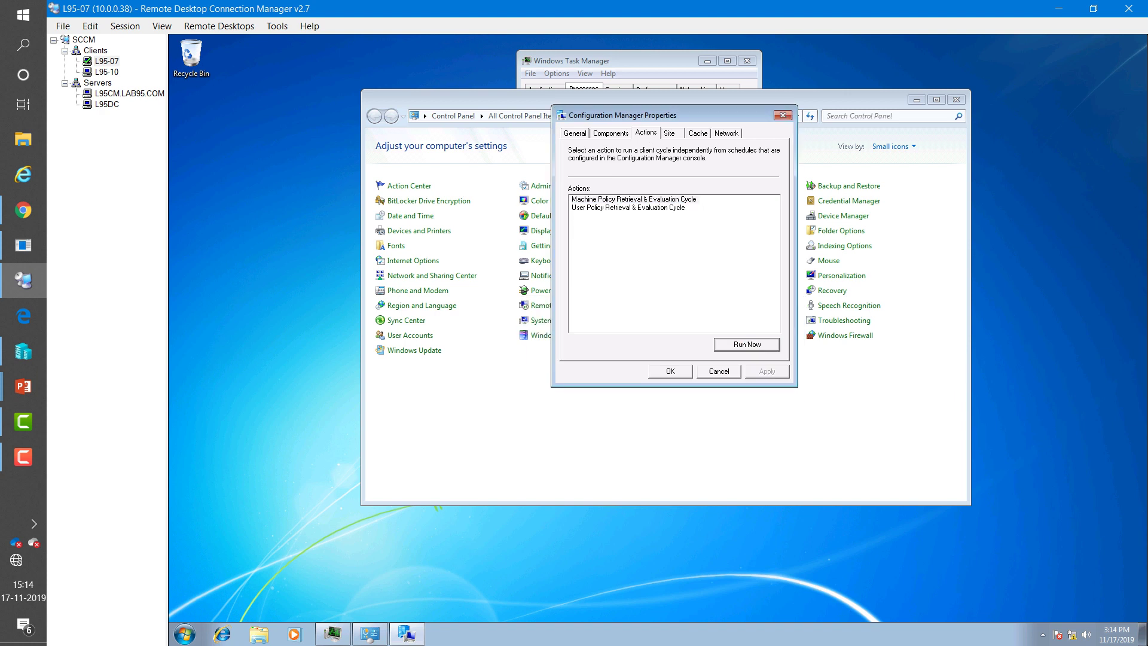
click(628, 208)
click(747, 345)
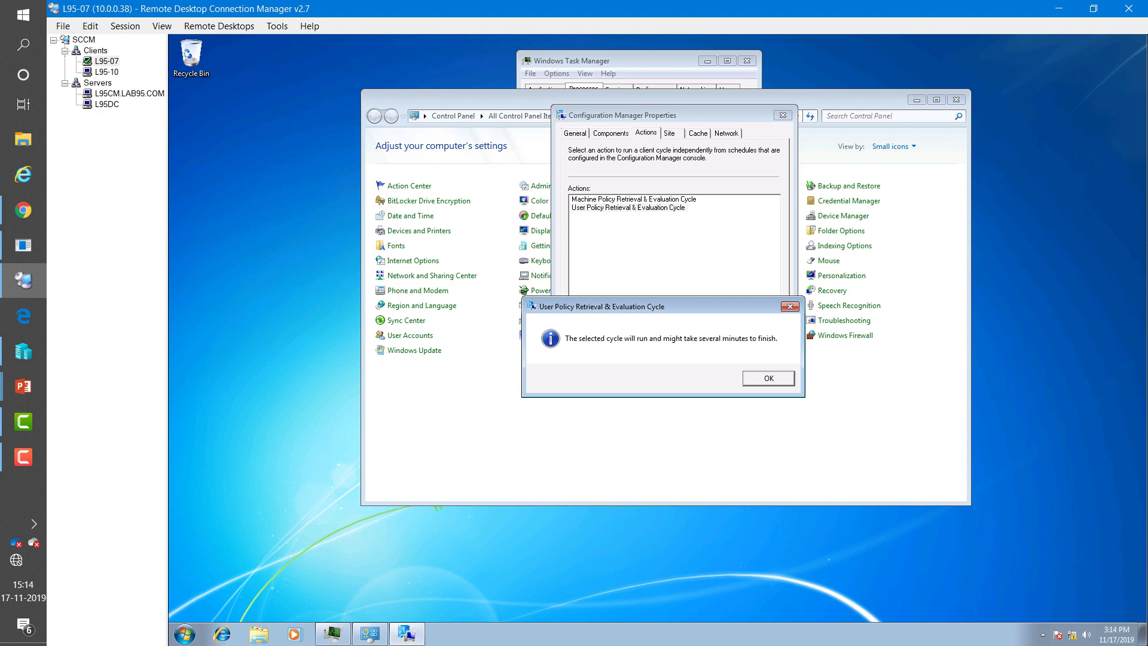
key(Return)
Review the client certificate, connection type and version in the general client properties, and check the site assignment settings
click(575, 133)
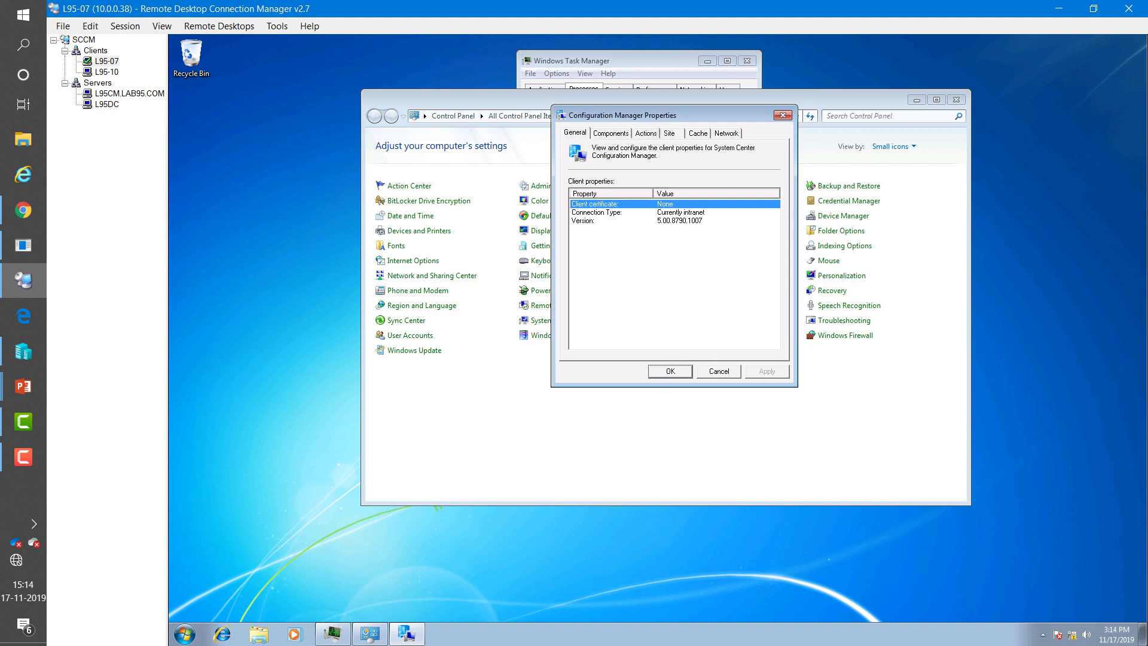
key(Down)
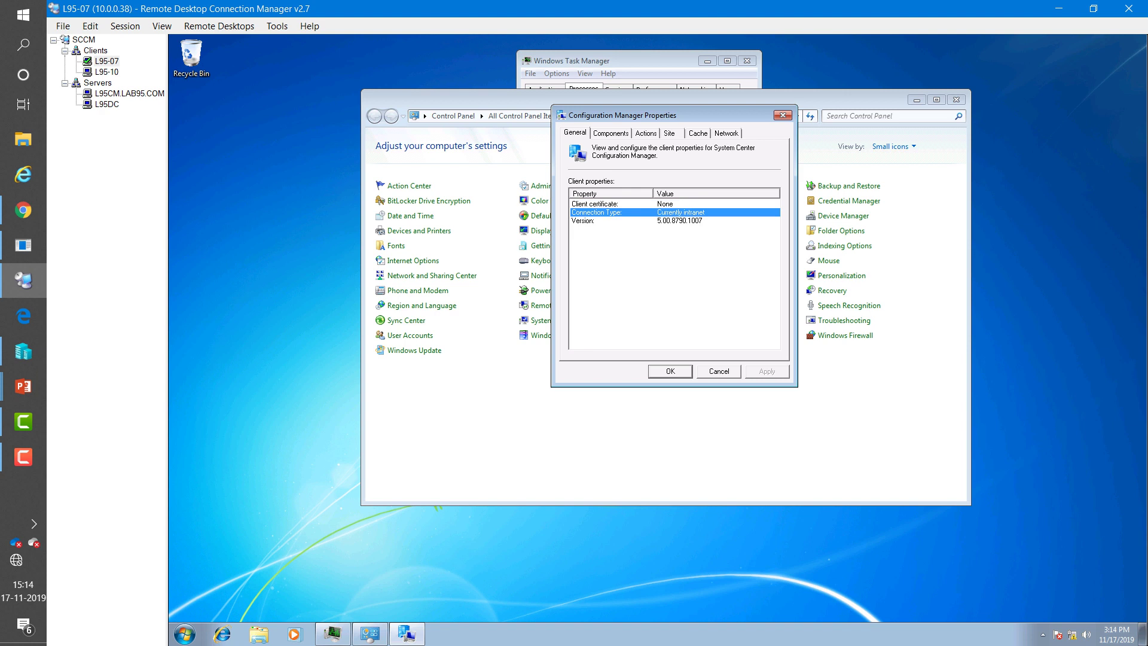
key(Up)
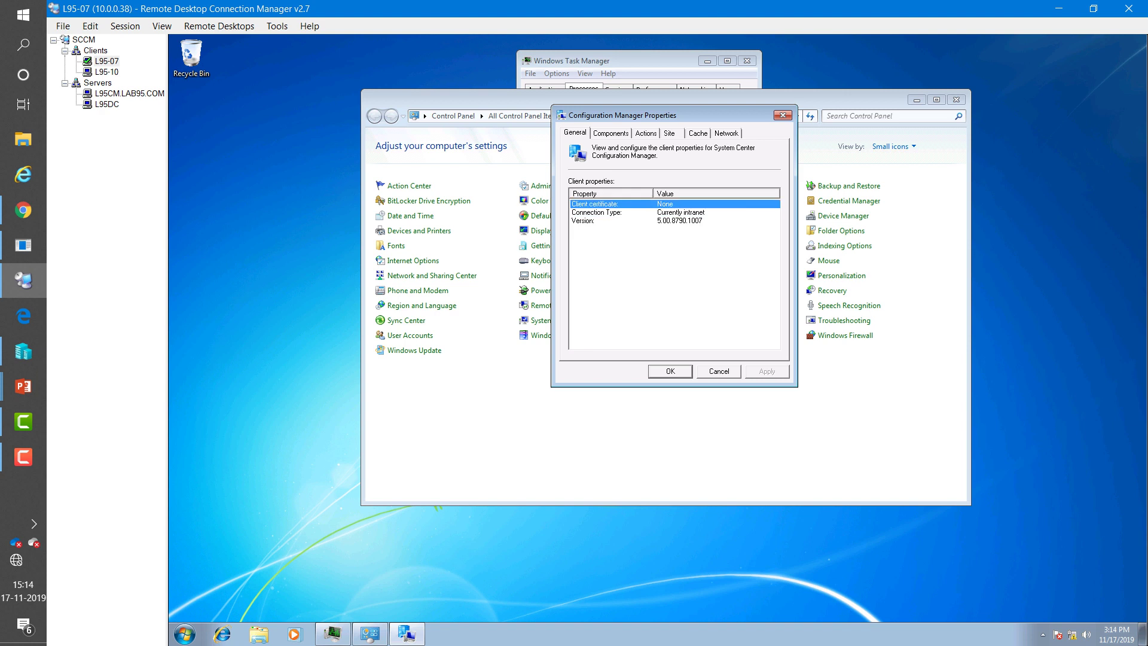
click(676, 221)
click(676, 212)
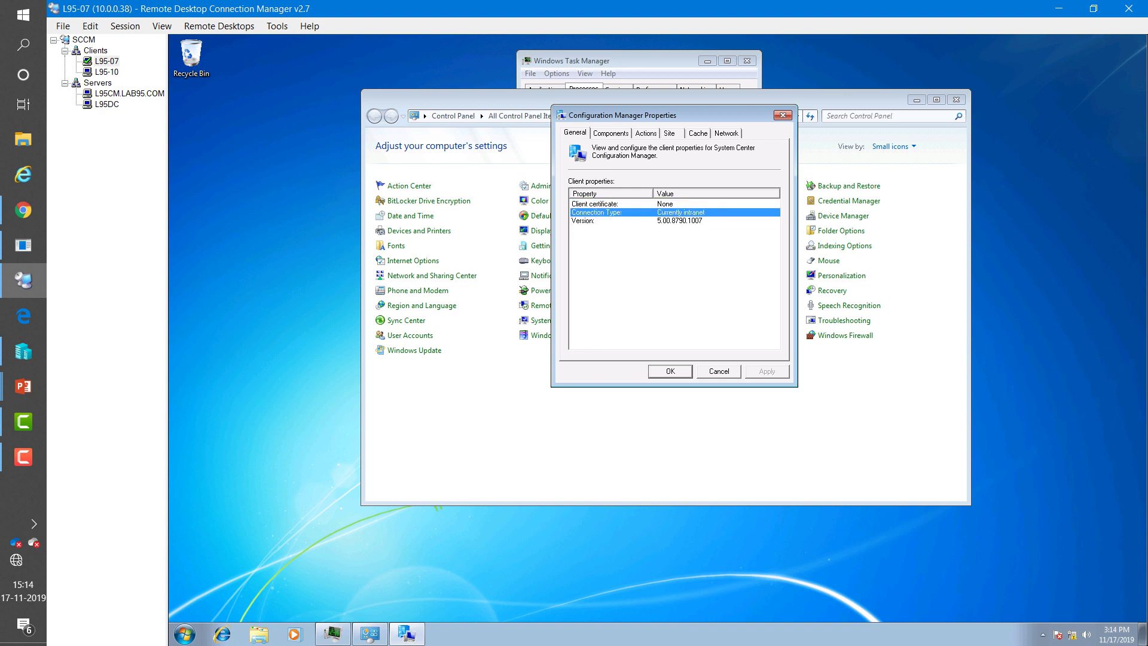
click(665, 204)
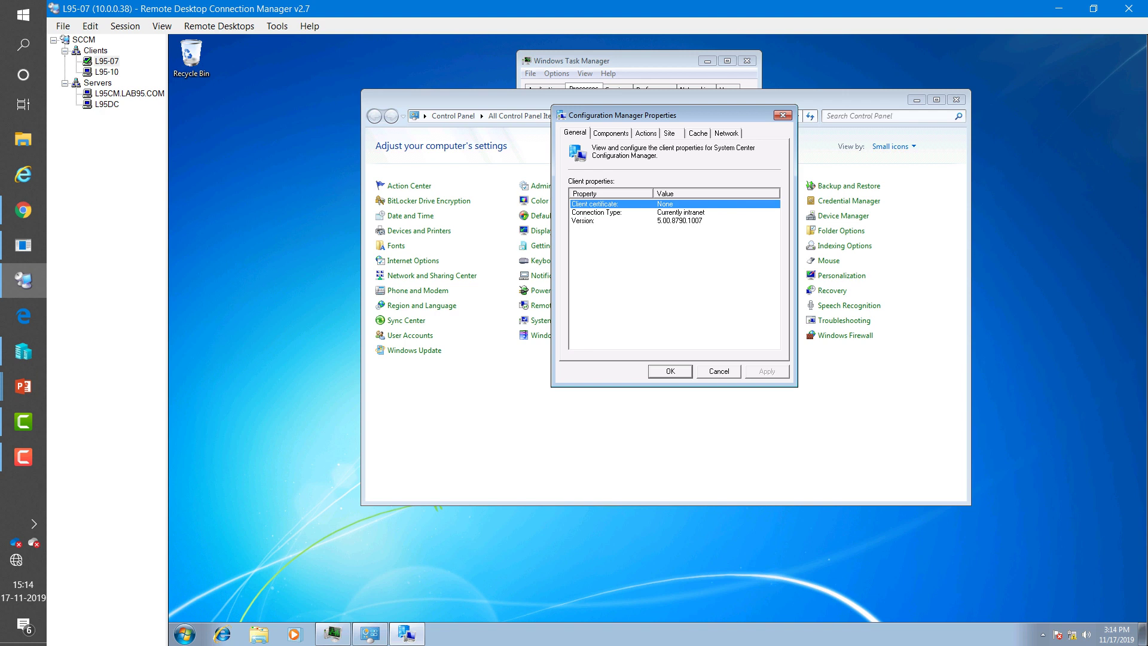
click(669, 133)
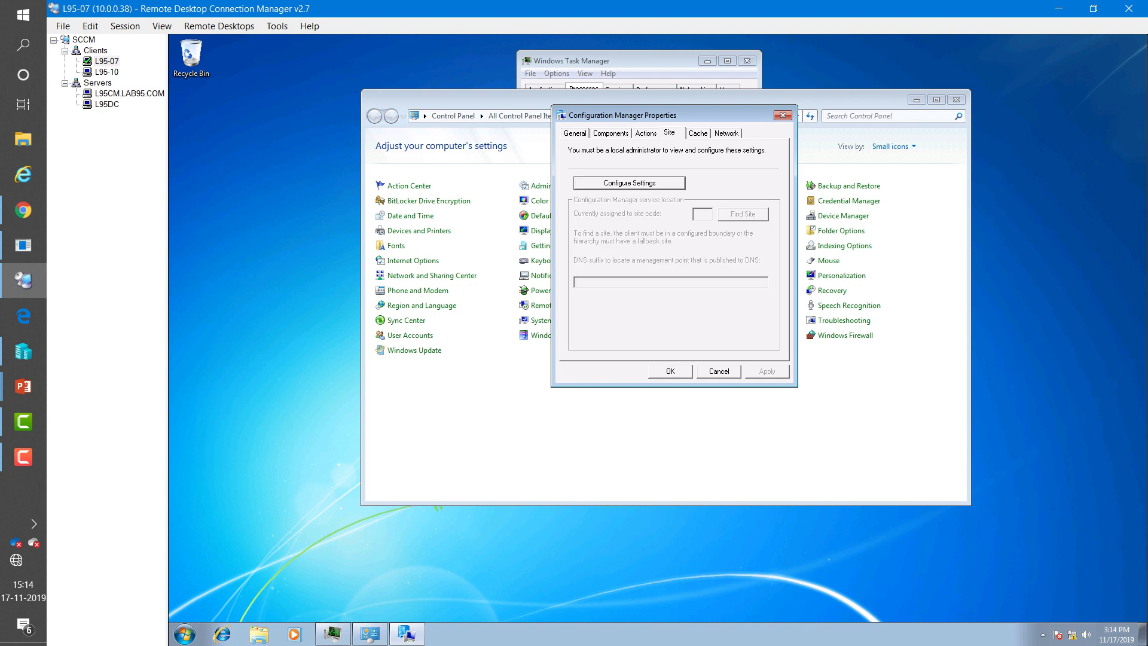
click(574, 134)
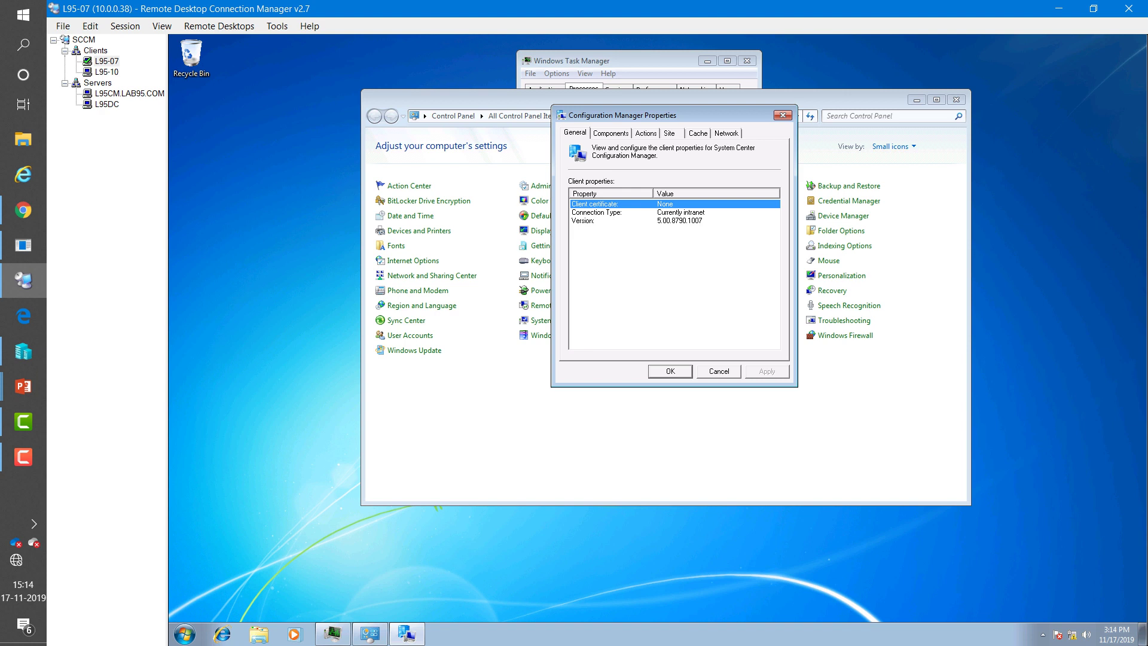
click(680, 221)
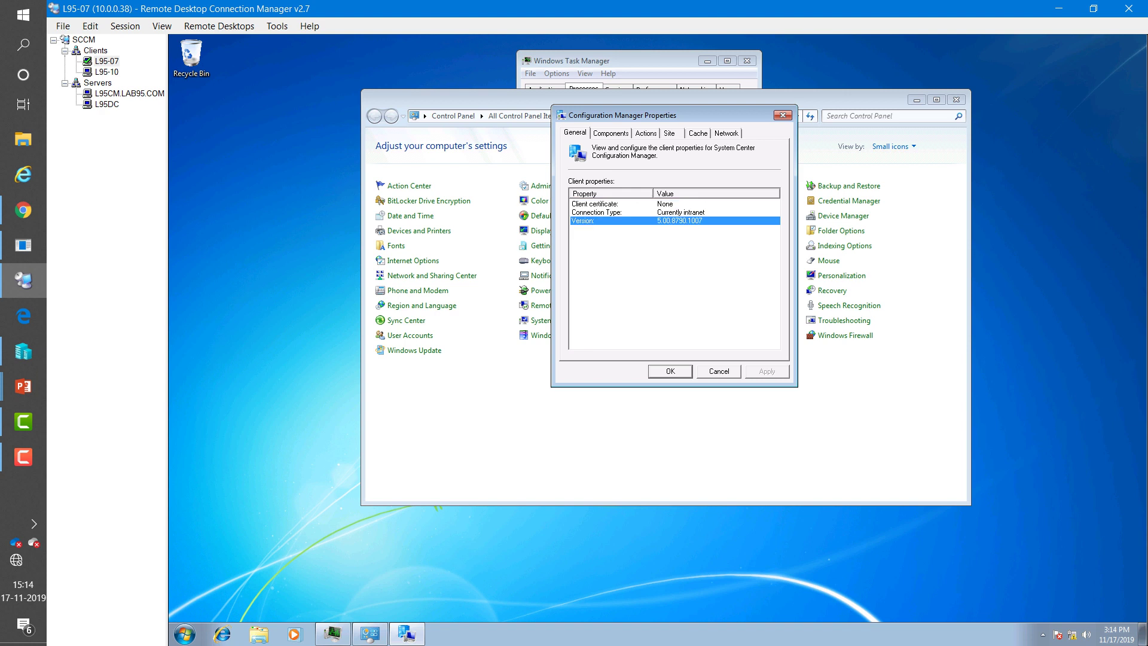
click(680, 213)
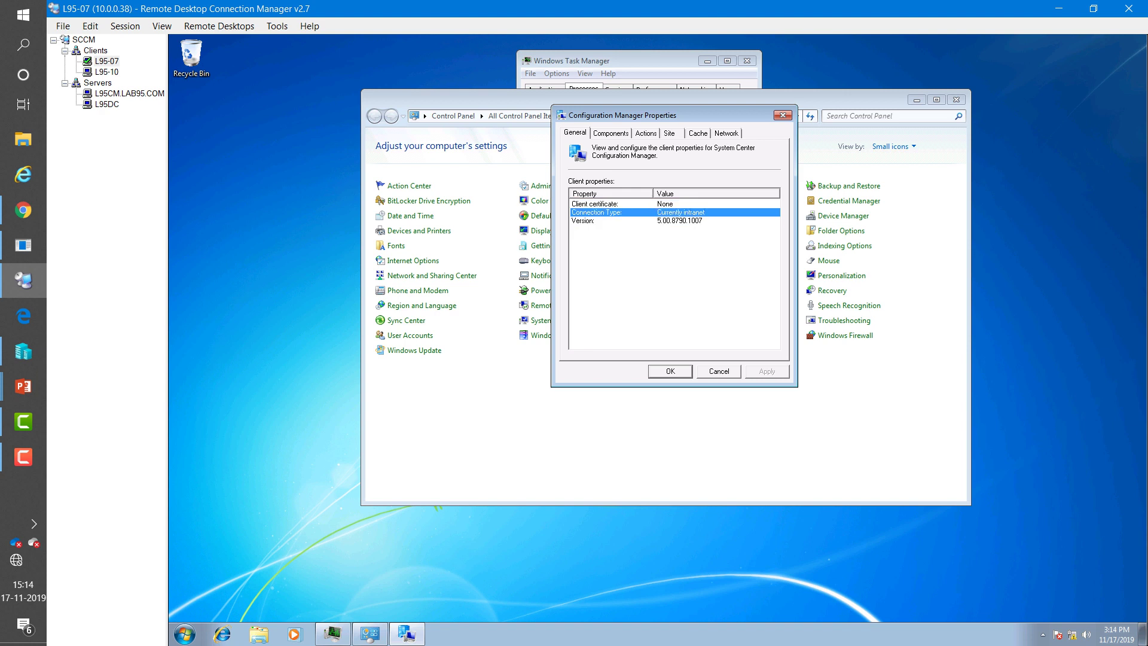
click(665, 204)
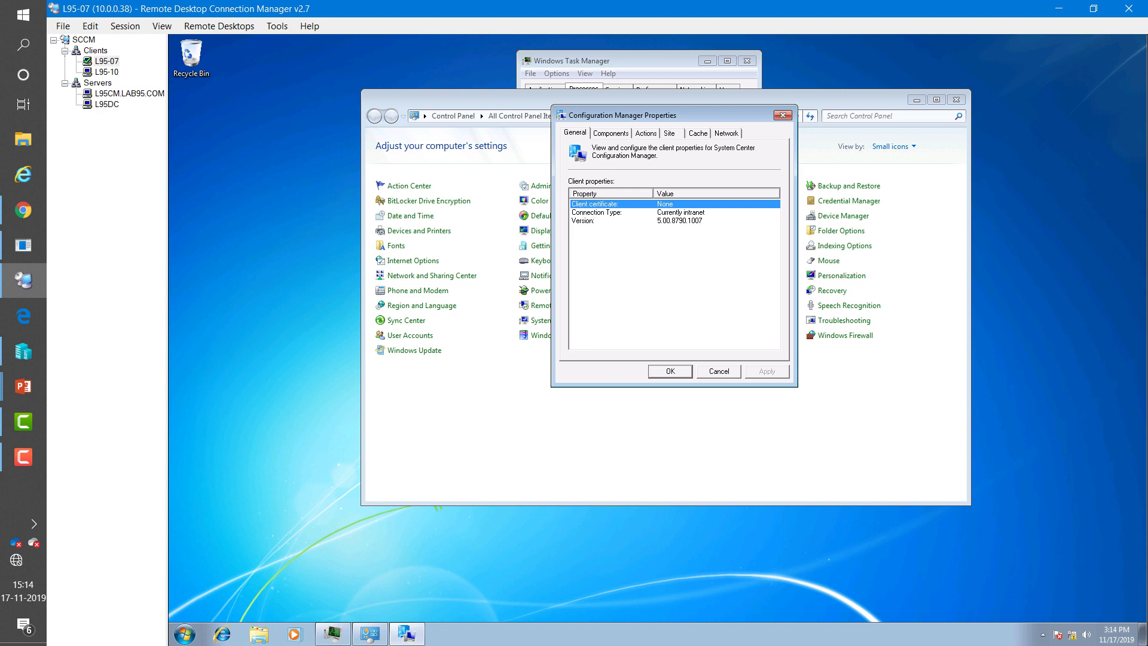
Switch to the L95CM.LAB95.COM session and open ClientIDManagerStartup.log from \\10.0.0.38\c$\Windows\CCM\Logs
click(129, 94)
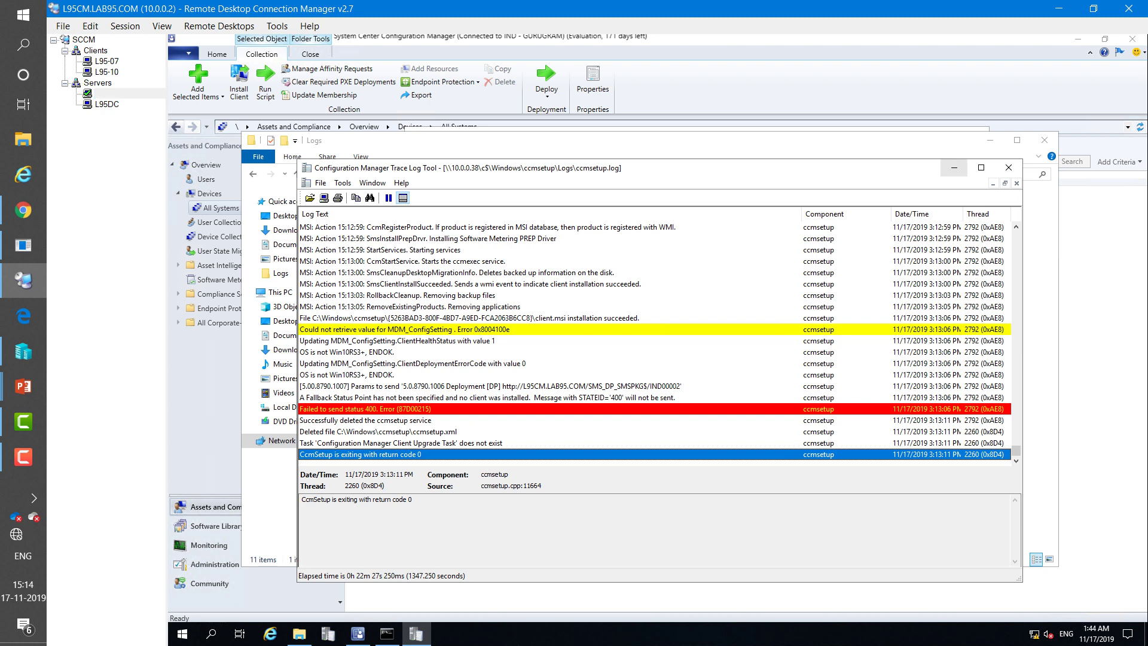
click(953, 167)
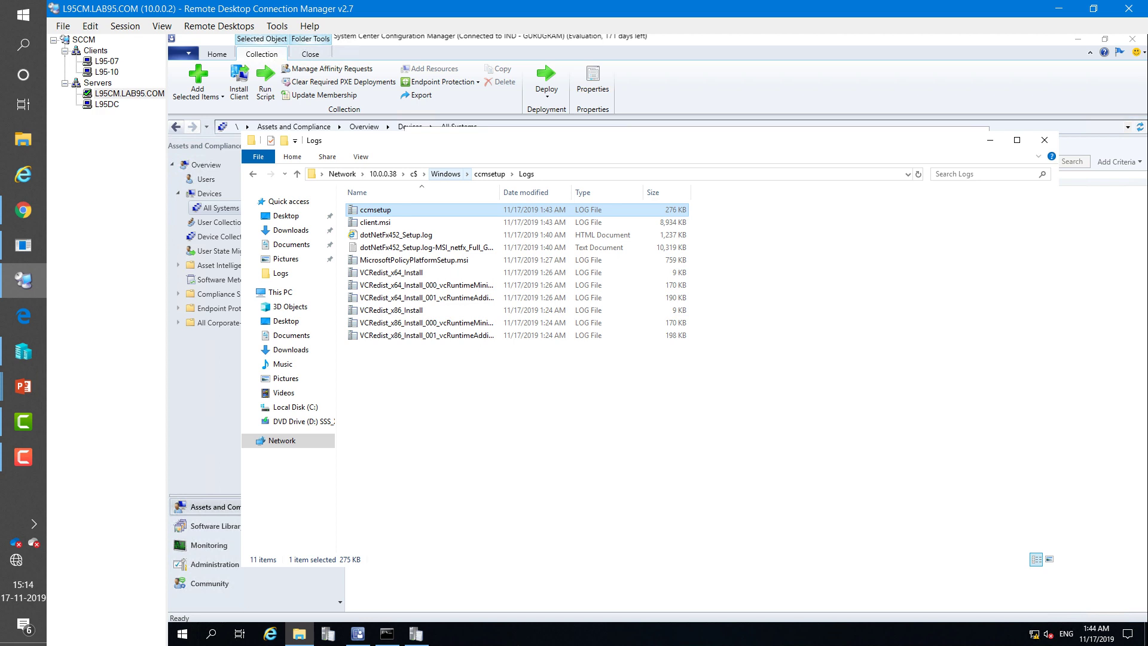
click(445, 174)
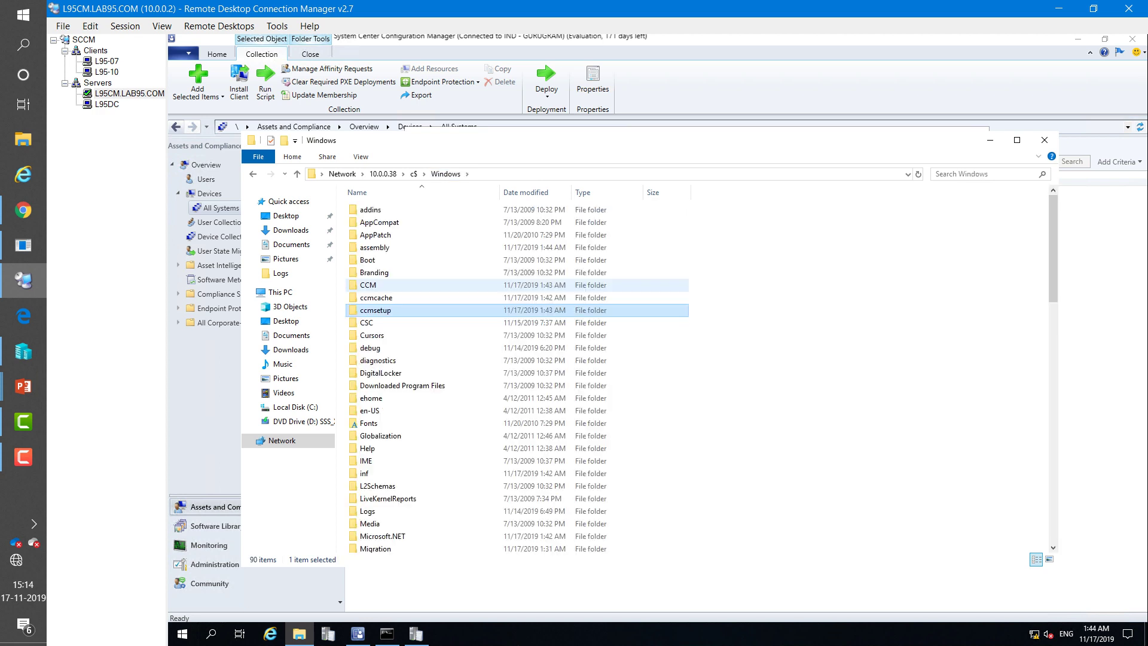
double_click(368, 284)
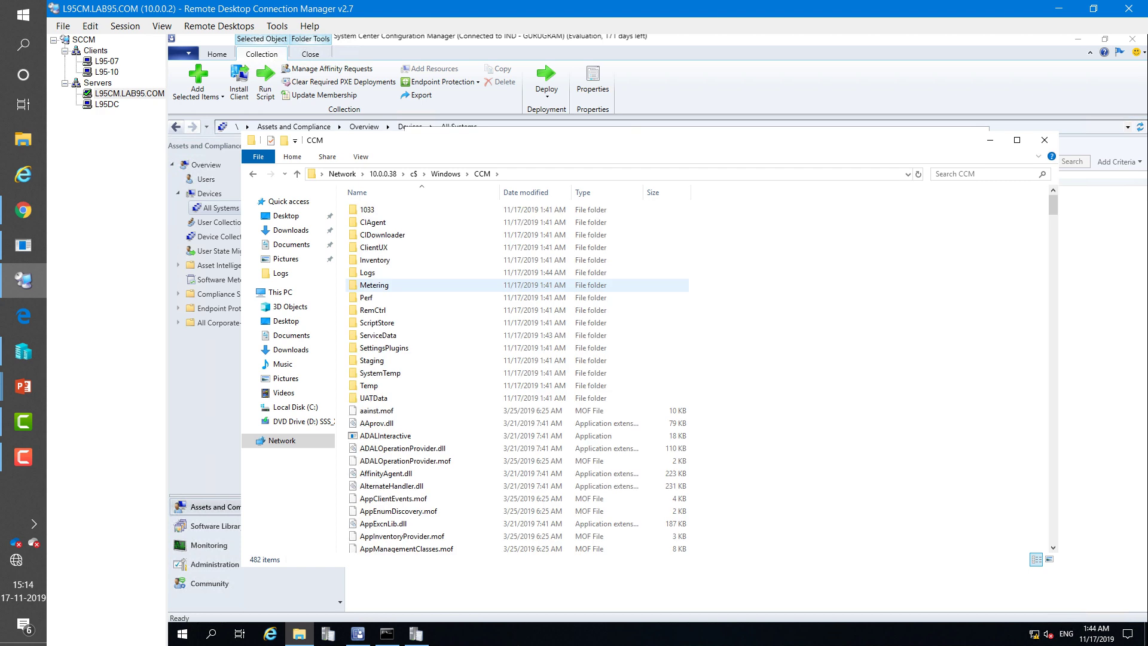
double_click(367, 272)
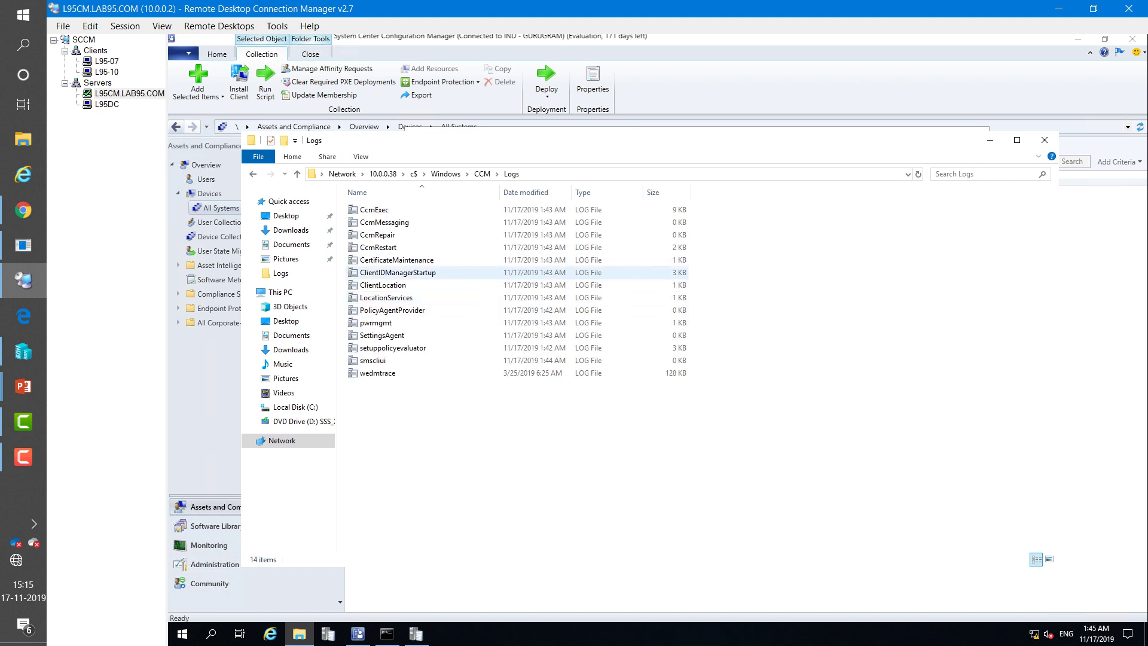
click(398, 272)
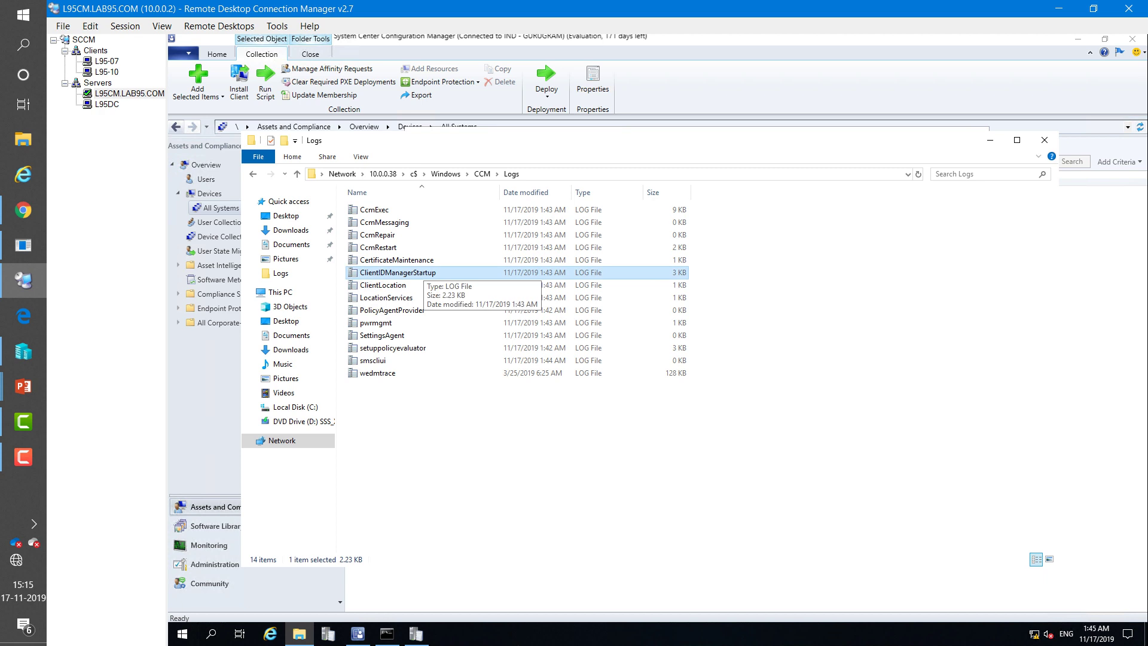
key(Return)
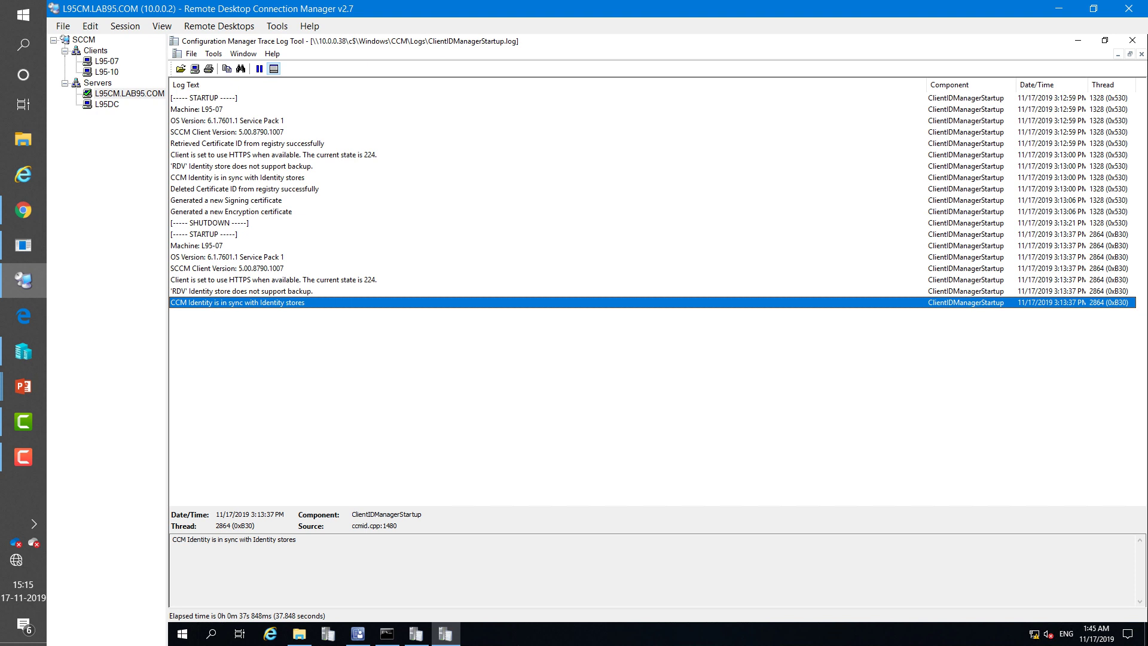
Examine the latest startup entries in ClientIDManagerStartup.log for the identity store, HTTPS setting, client version and OS version
key(Up)
key(Up)
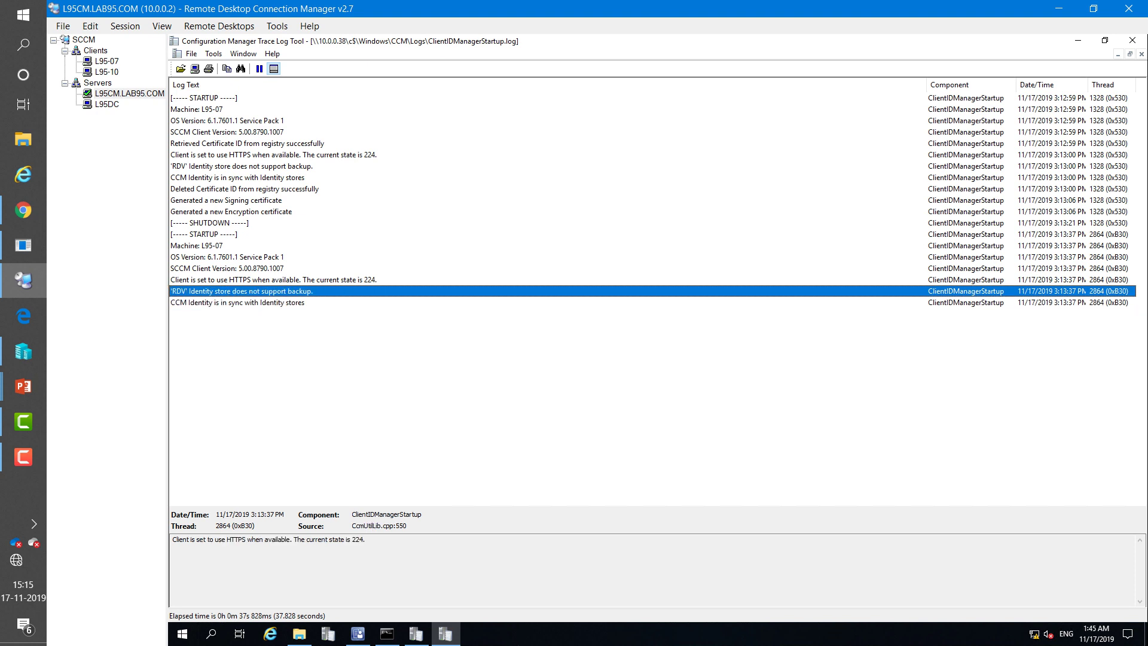
key(Up)
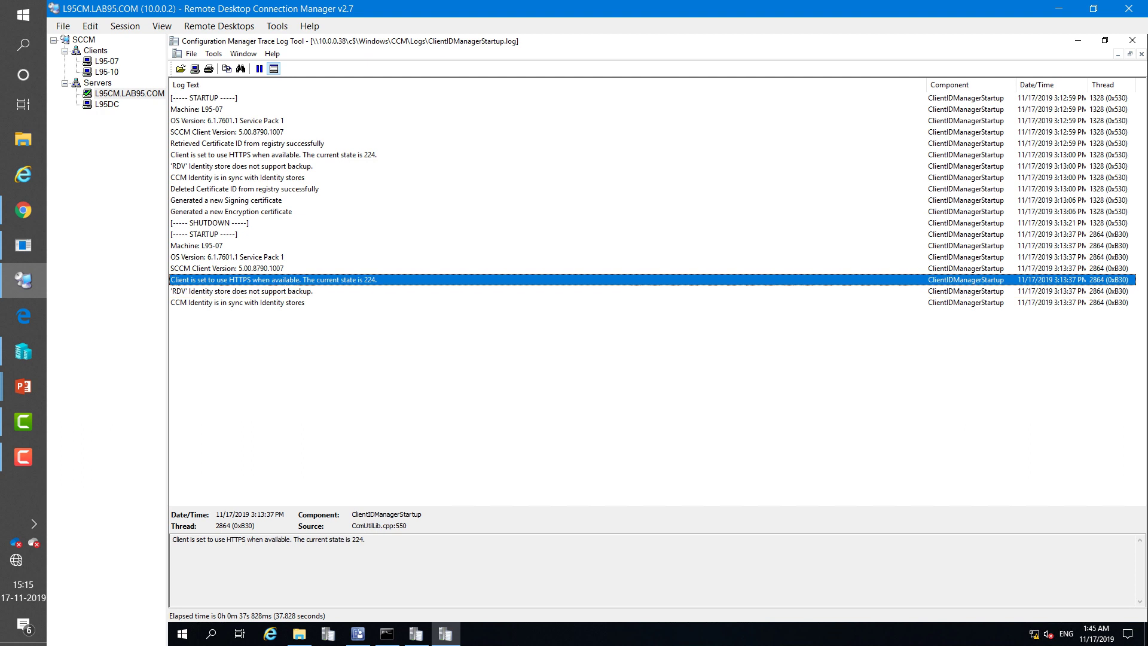
key(Up)
key(Up)
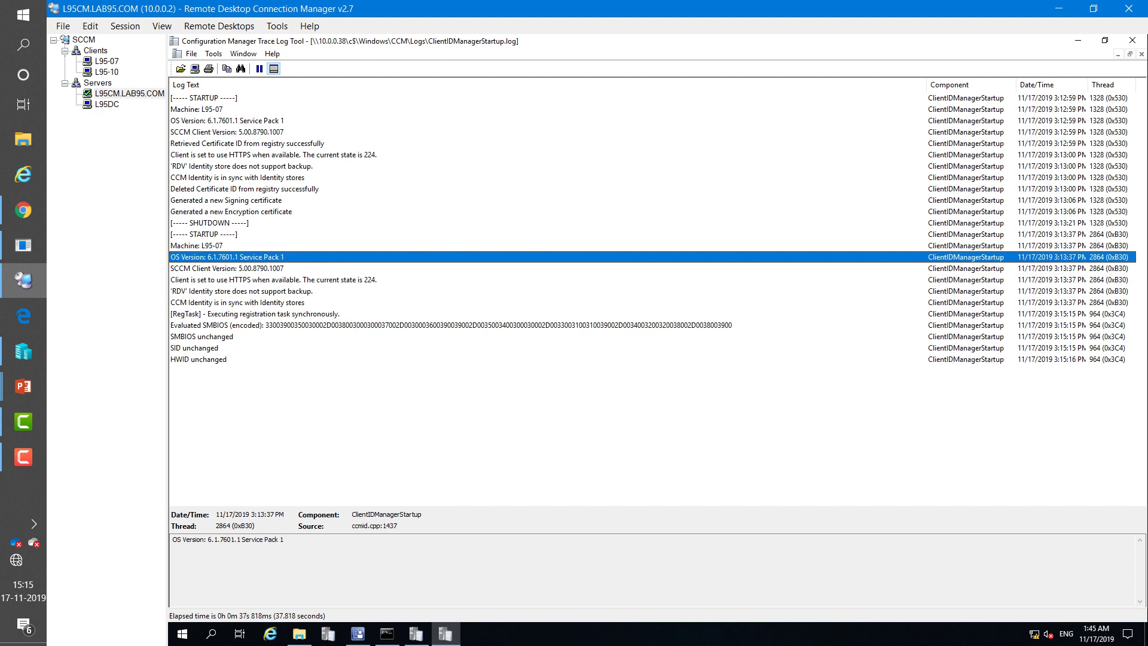
Examine the new registration task entries covering SMBIOS, SID, HWID, system enclosure and Windows To Go
click(255, 314)
key(Down)
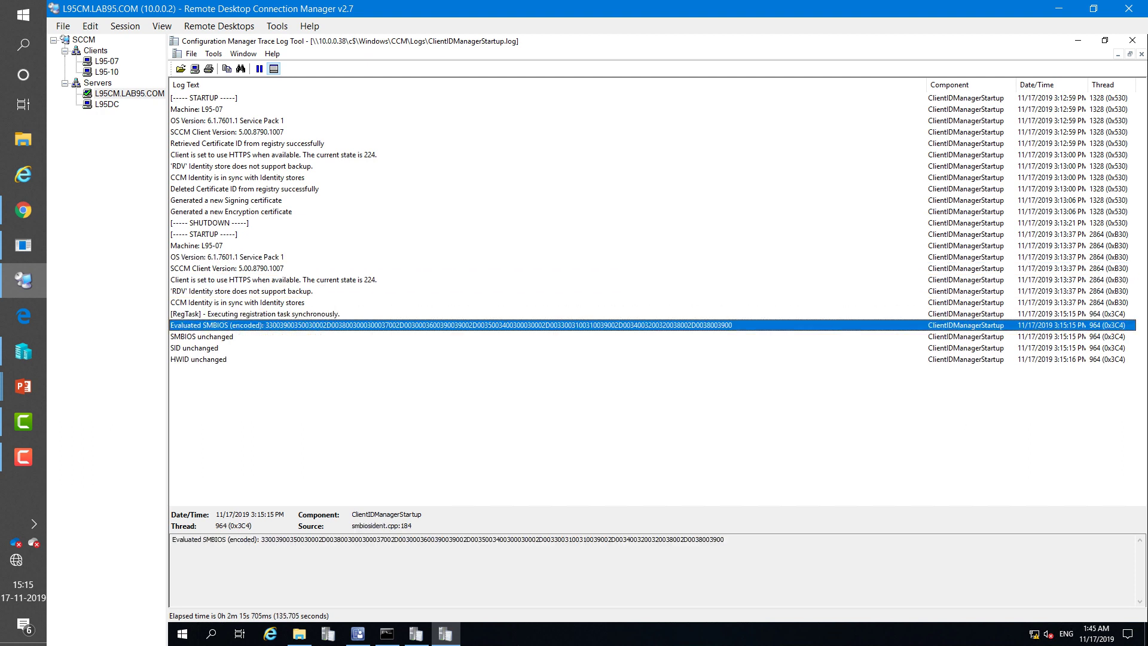
key(Down)
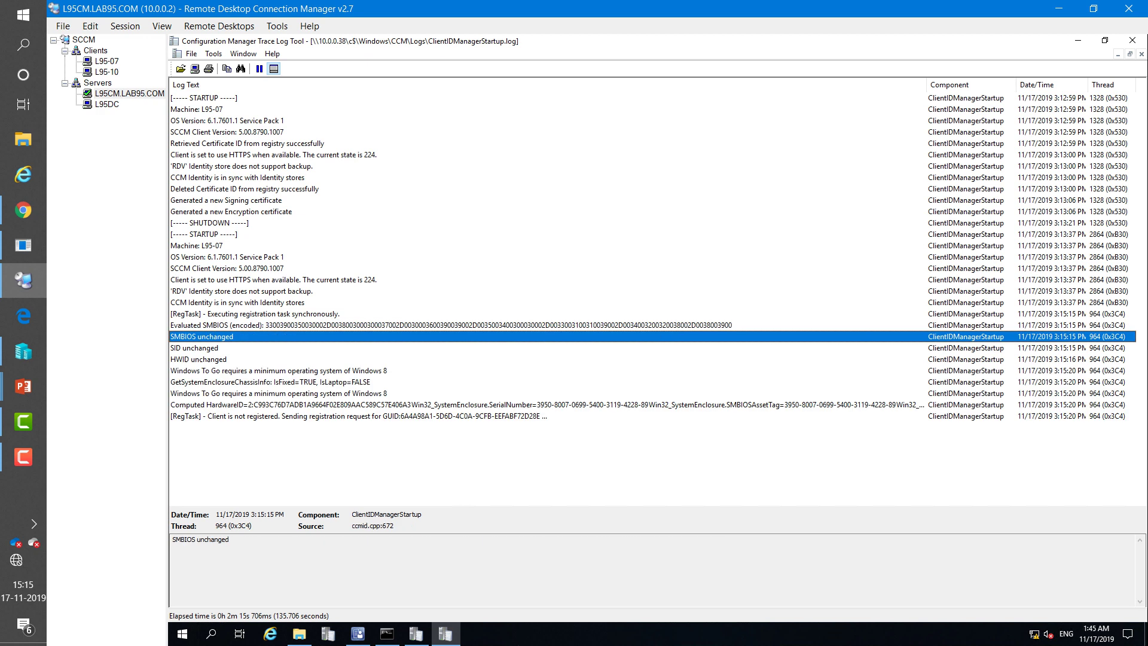
key(Down)
key(Down)
key(Down)
key(Down)
key(Down)
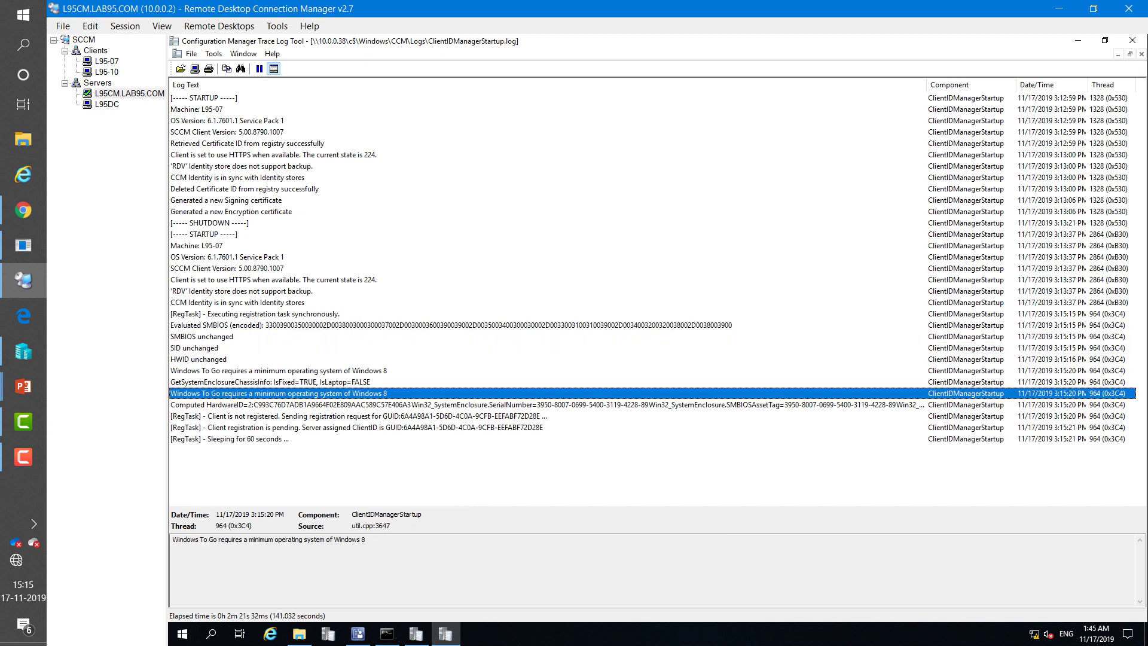
Examine the hardware ID, registration request and client registration status entries in ClientIDManagerStartup.log
key(Down)
key(Down)
key(Down)
key(Down)
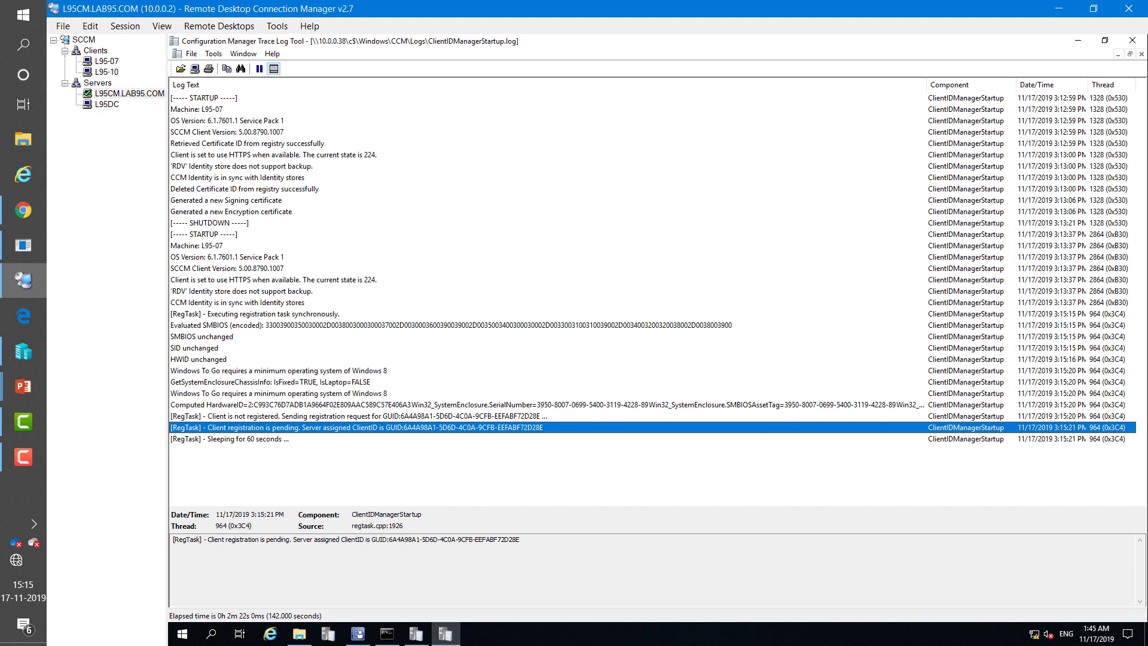
key(Up)
key(Up)
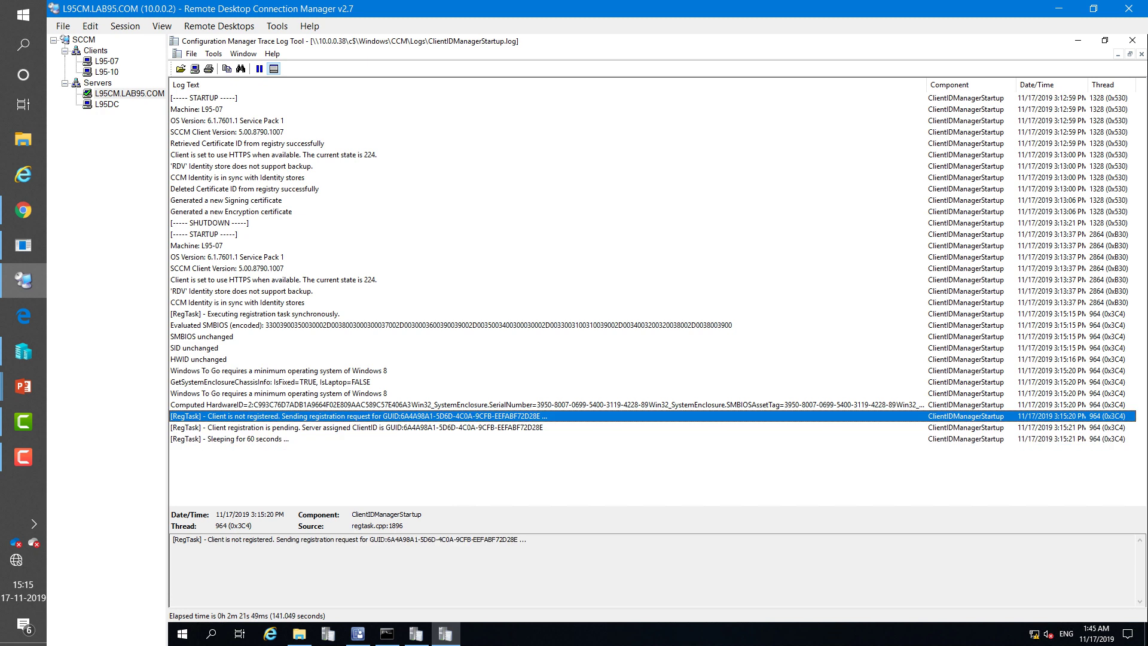
key(Up)
key(Up)
key(Up)
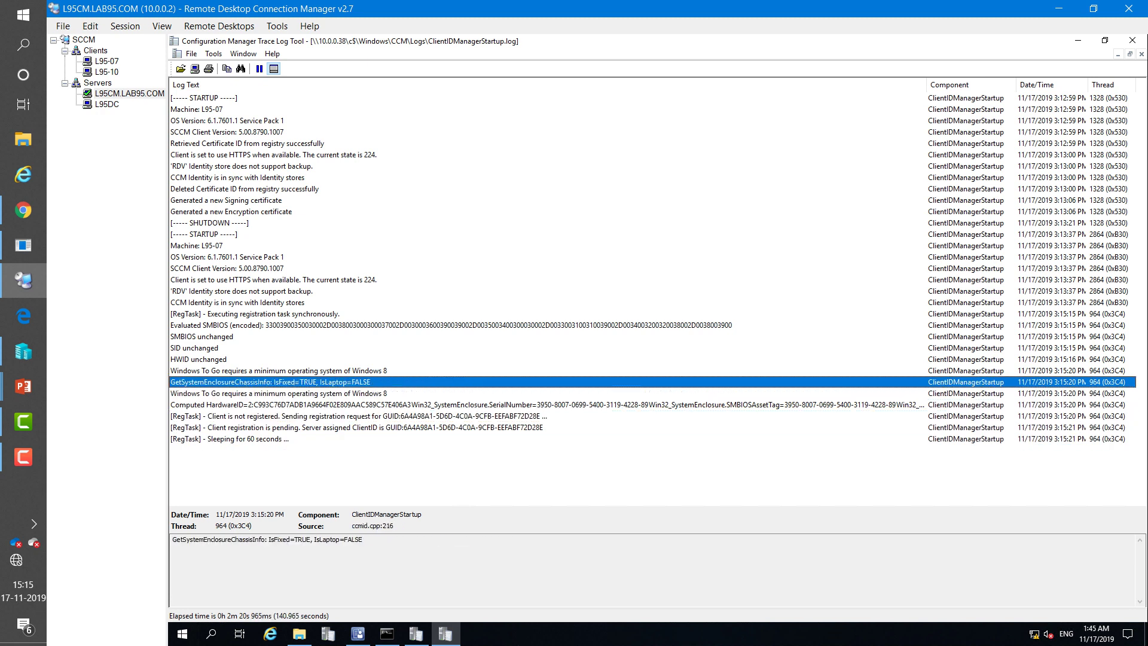
Switch to the L95-07 session and dismiss the Configuration Manager properties without applying changes
click(106, 62)
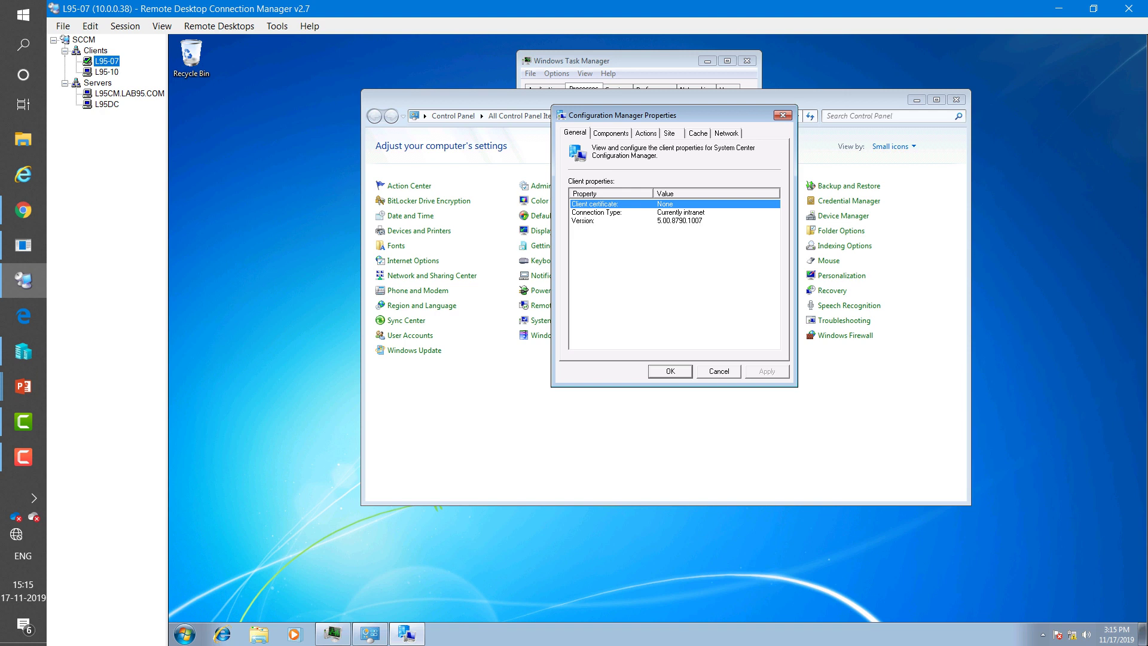
click(646, 133)
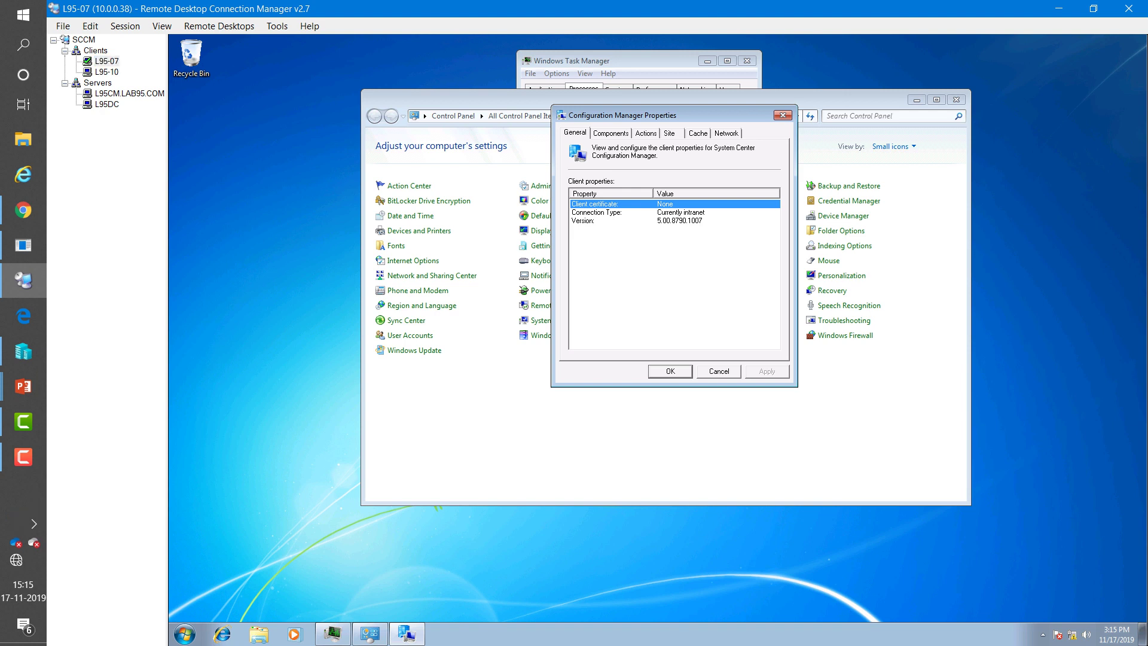
click(719, 372)
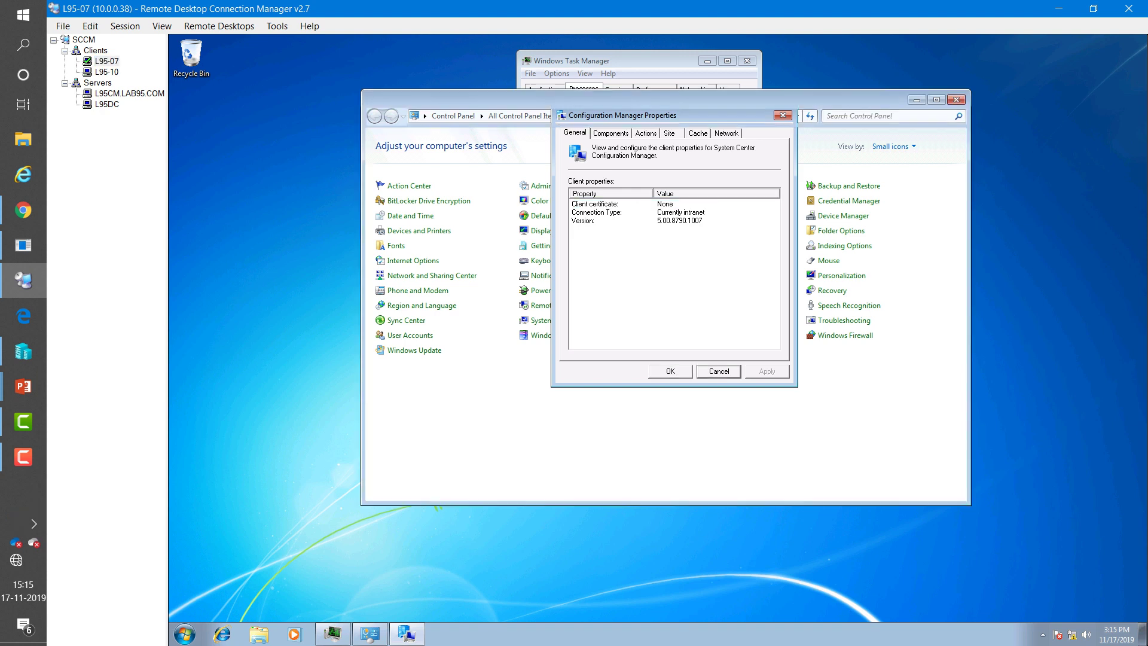
Return to the L95CM.LAB95.COM session and check the RegTask sleep and registration request entries in ClientIDManagerStartup.log
click(129, 94)
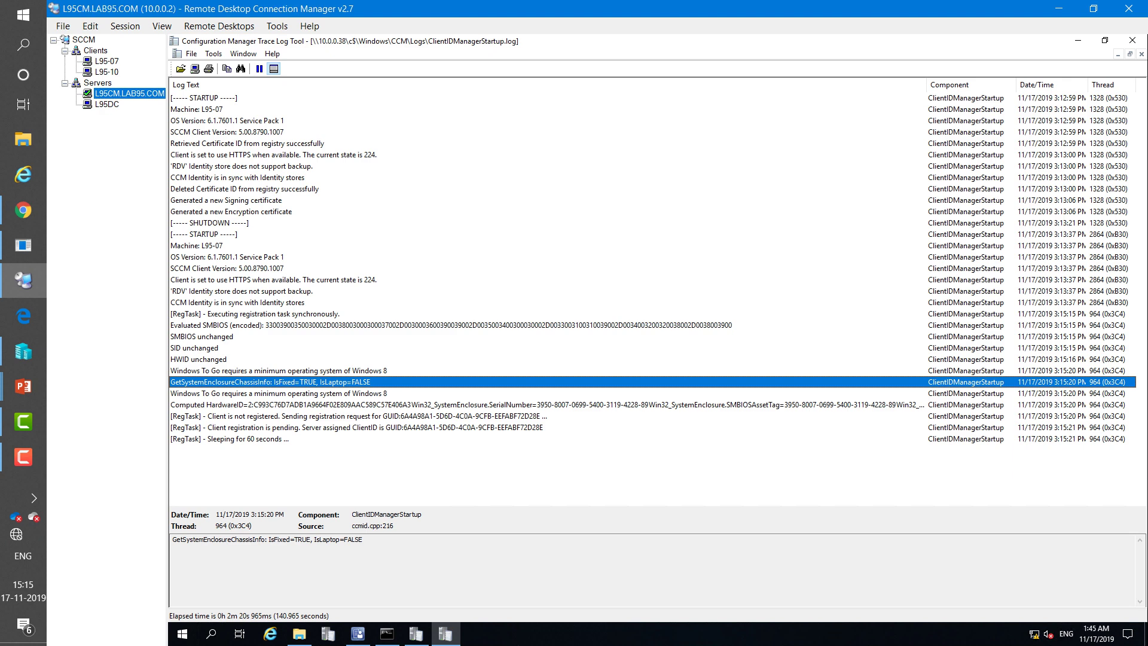
click(257, 439)
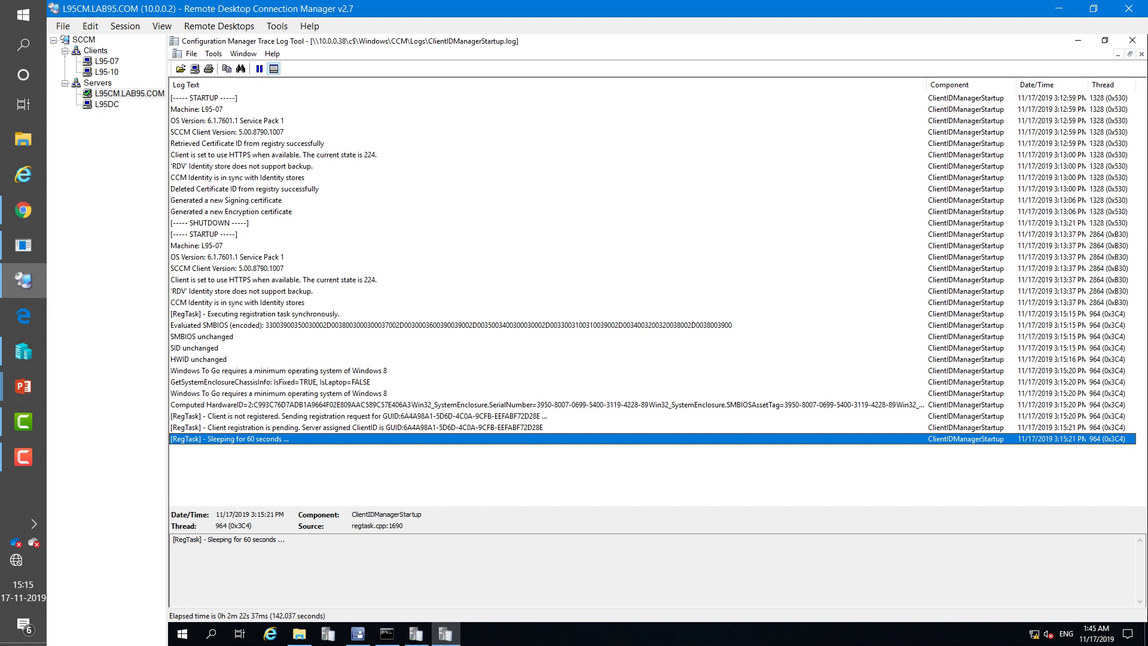
click(299, 416)
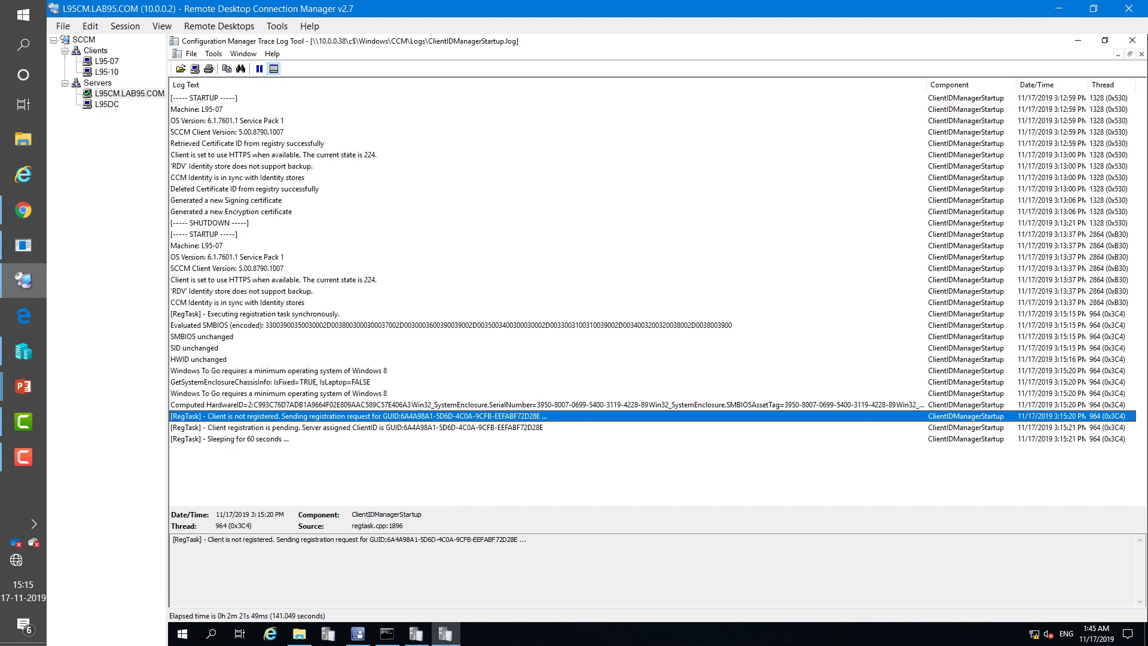
Review the sleep, pending registration, registration request and computed hardware ID entries in ClientIDManagerStartup.log
click(299, 428)
click(299, 416)
click(299, 405)
click(299, 439)
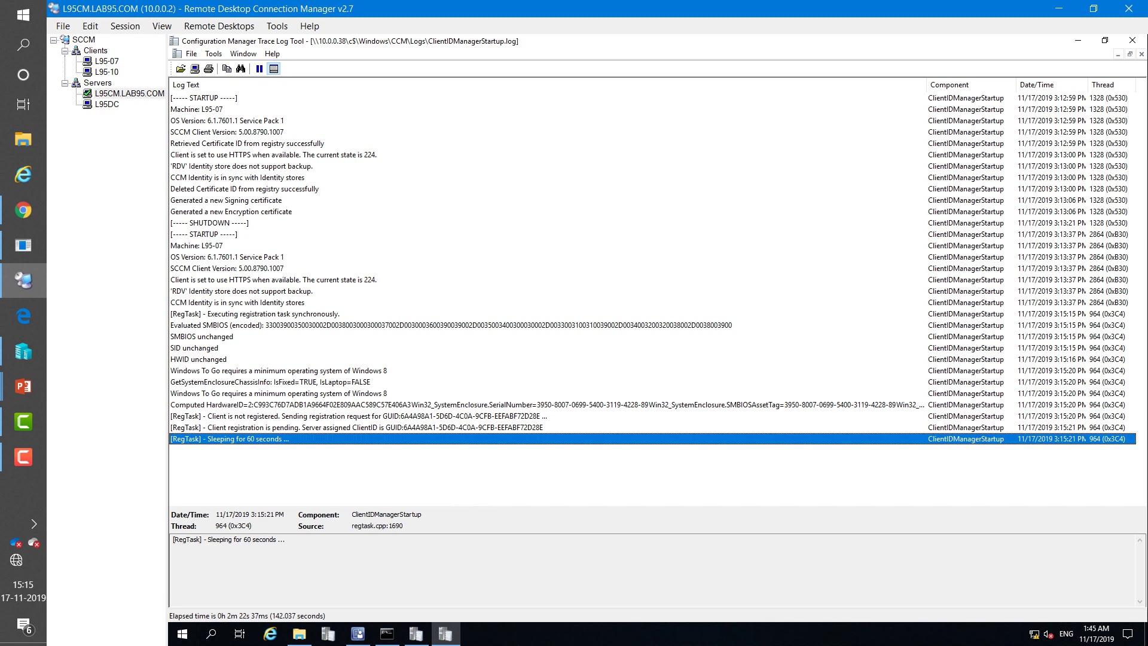
click(299, 428)
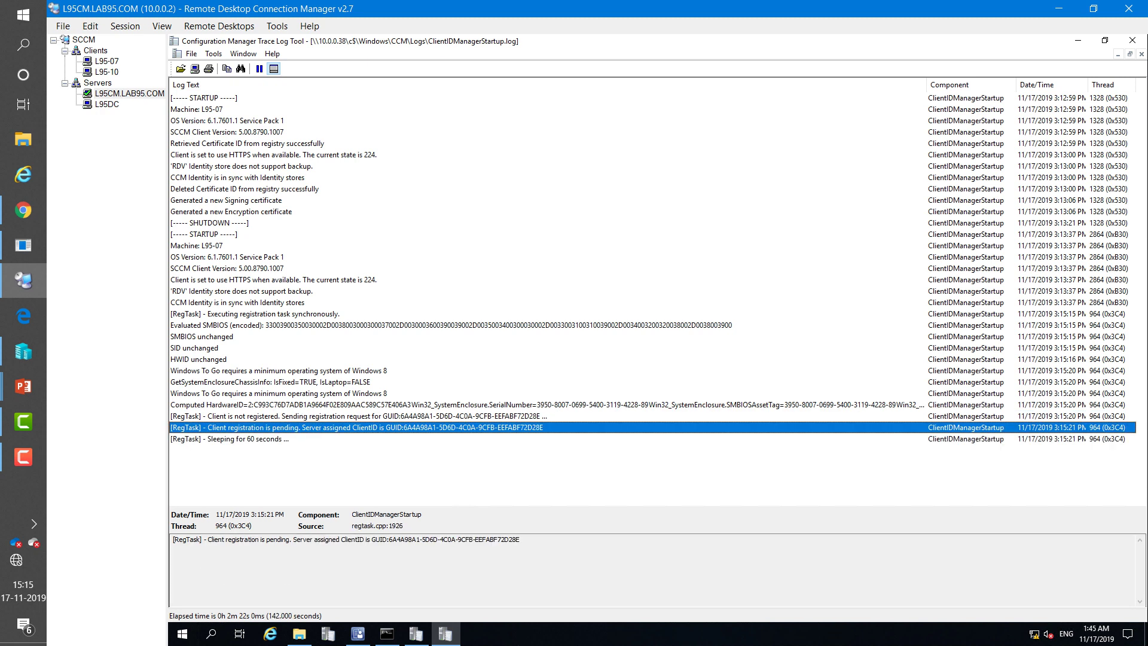
click(299, 416)
click(299, 404)
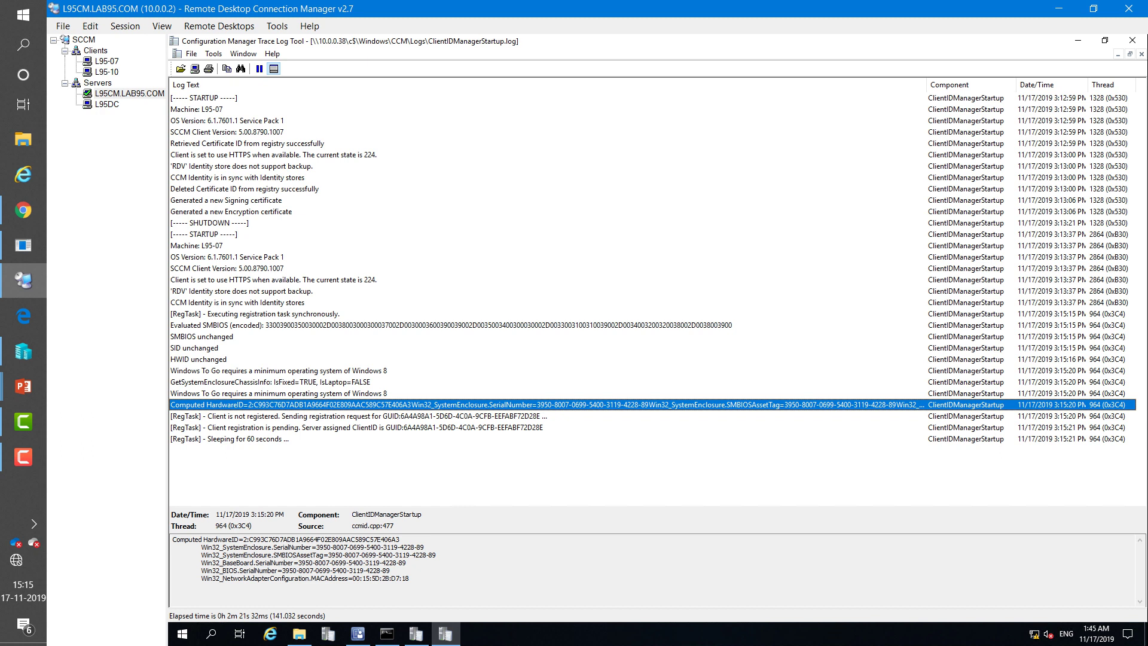
Examine the serial number and MAC address details of the computed HardwareID entry, and recheck the RegTask sleep entry
drag(410, 578, 173, 540)
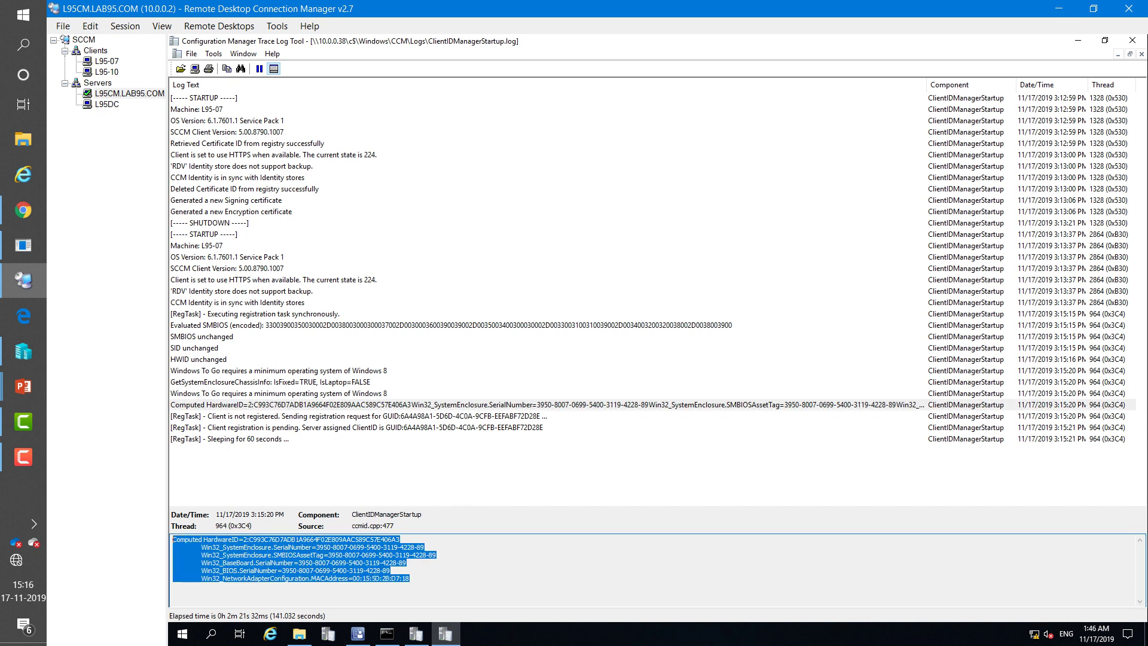
click(228, 578)
drag(342, 579, 411, 578)
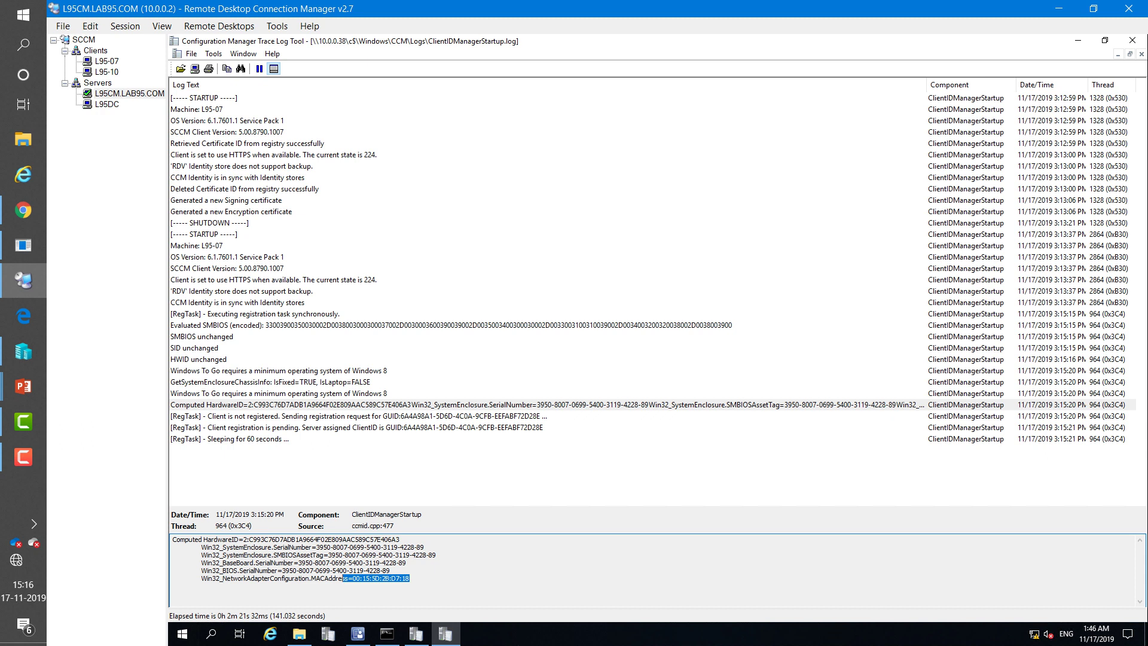
drag(282, 570, 327, 571)
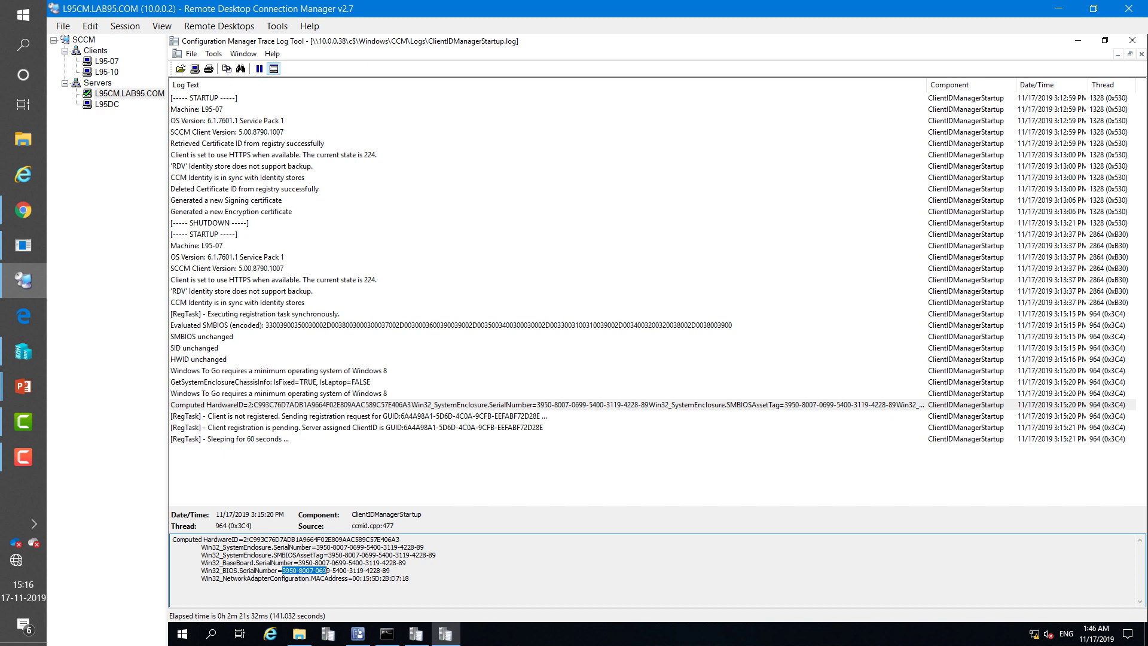
click(382, 405)
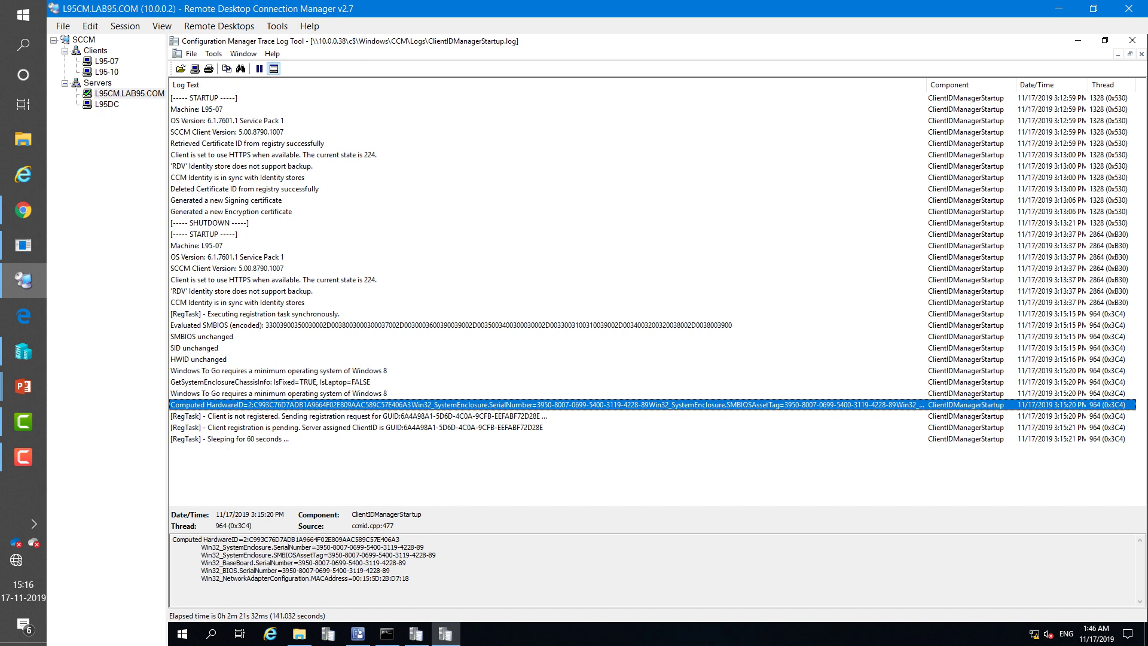
click(257, 439)
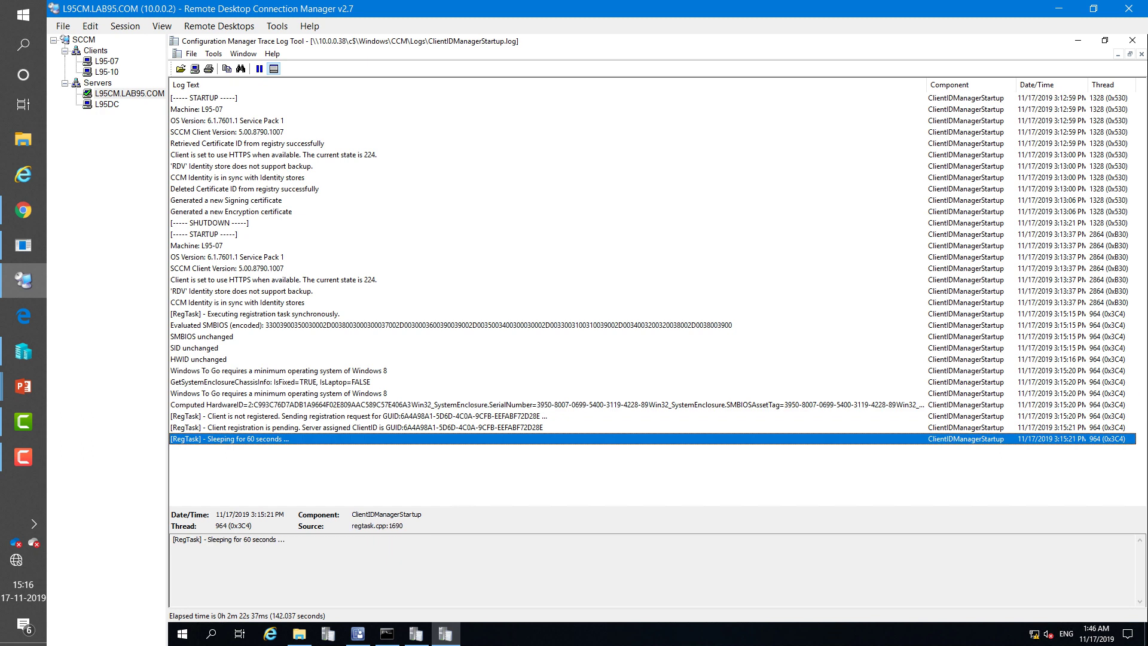
Switch to the L95-07 session, open the Configuration Manager properties and reposition the dialog over the Control Panel window
click(107, 61)
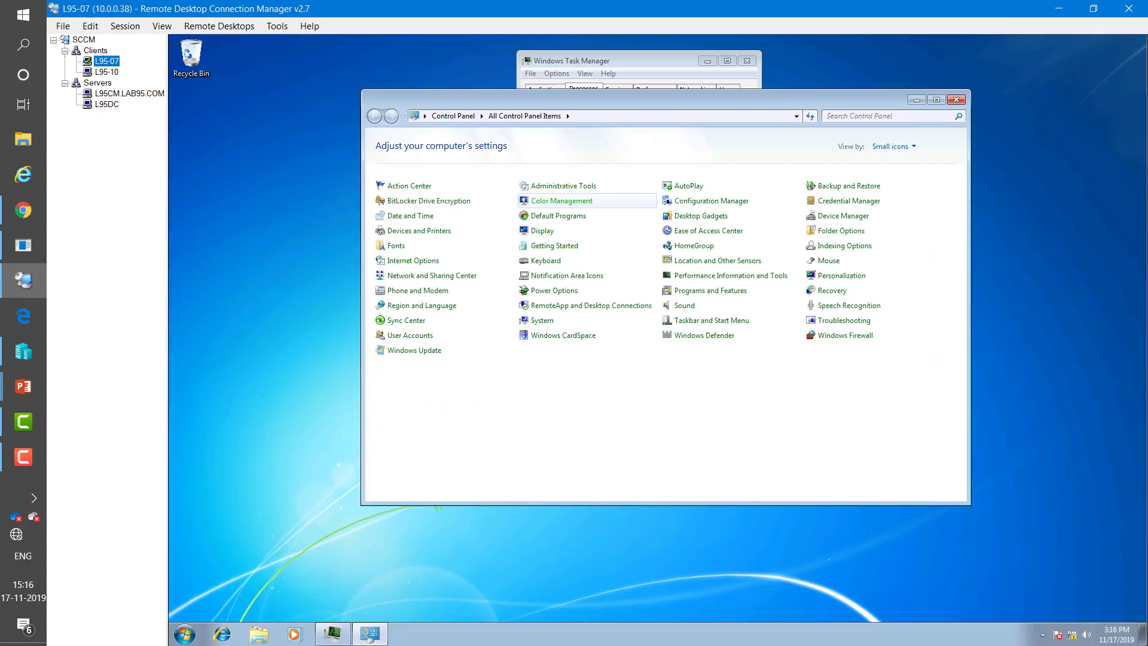
click(711, 201)
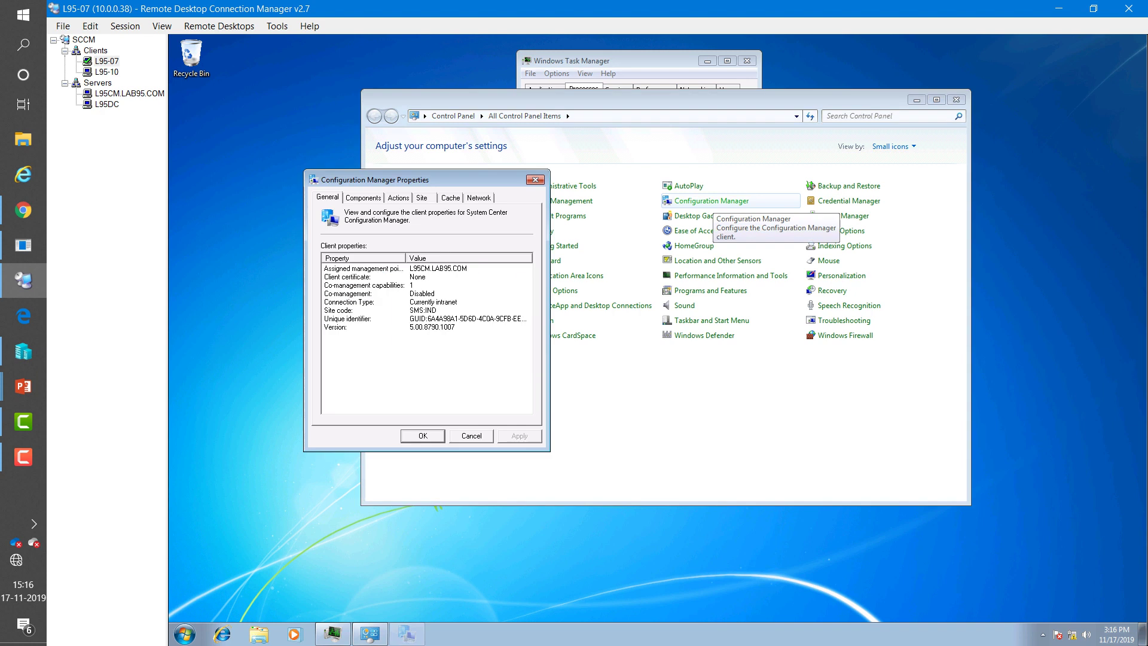
click(711, 201)
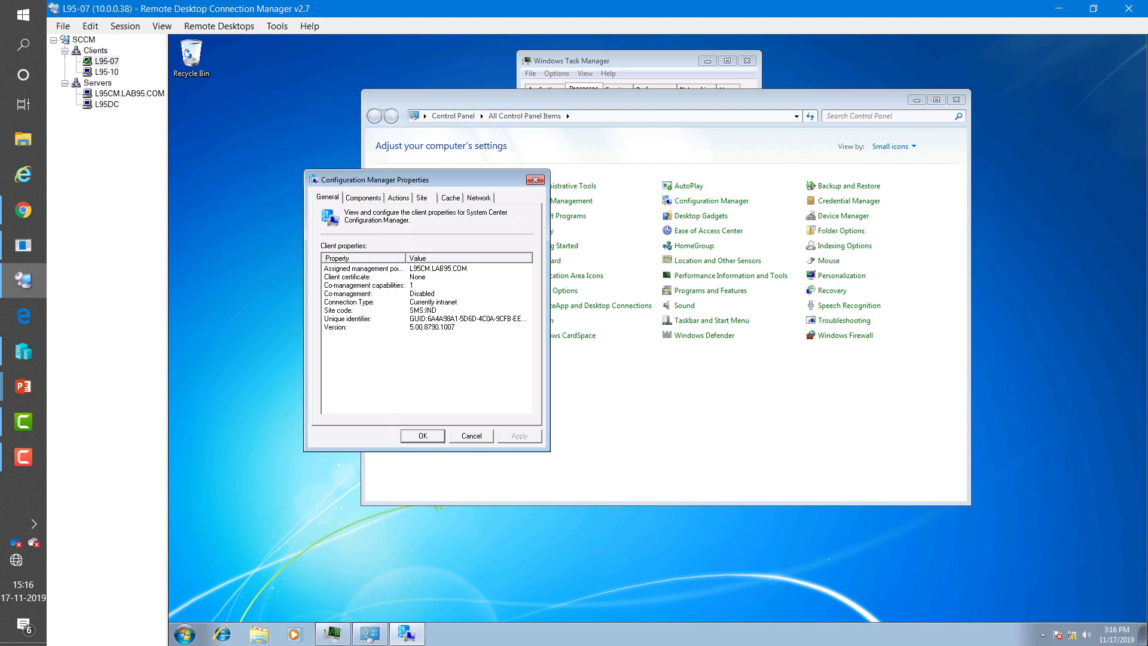
drag(427, 180, 604, 126)
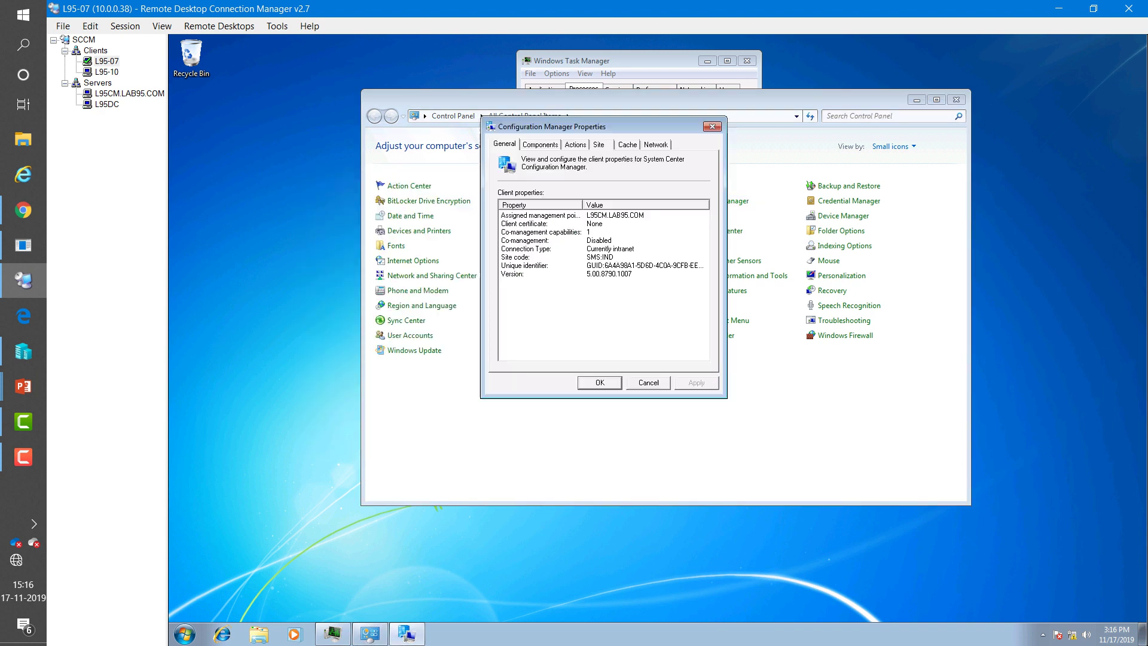
Check the assigned management point, client certificate, site code and version among the client properties, and close the dialog without changes
click(604, 215)
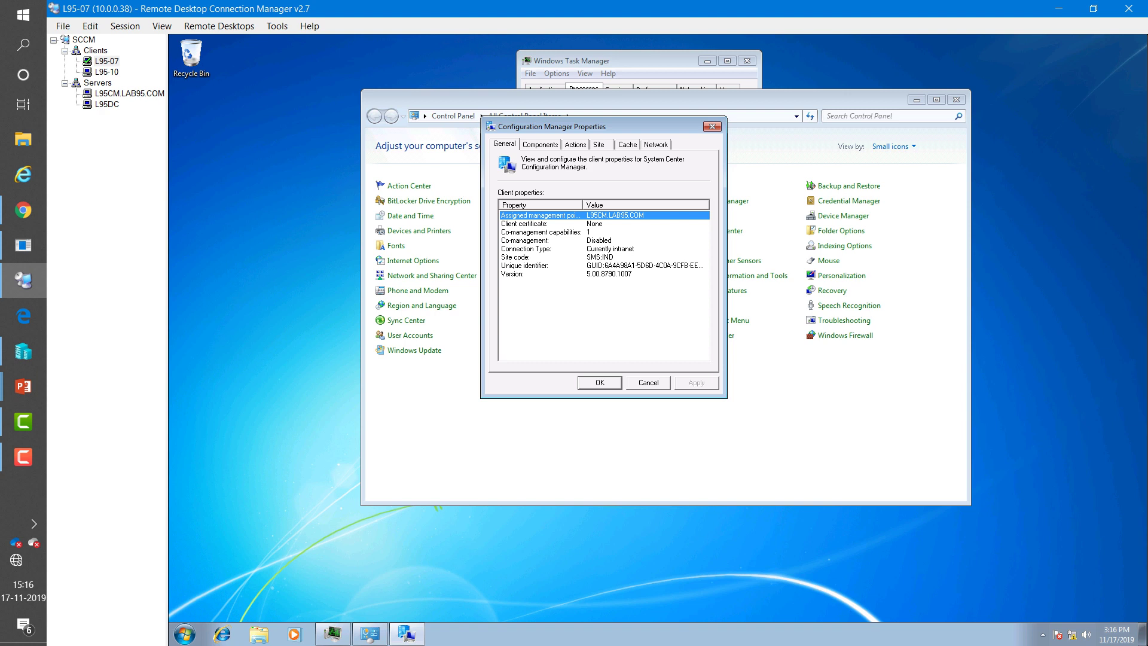
click(604, 223)
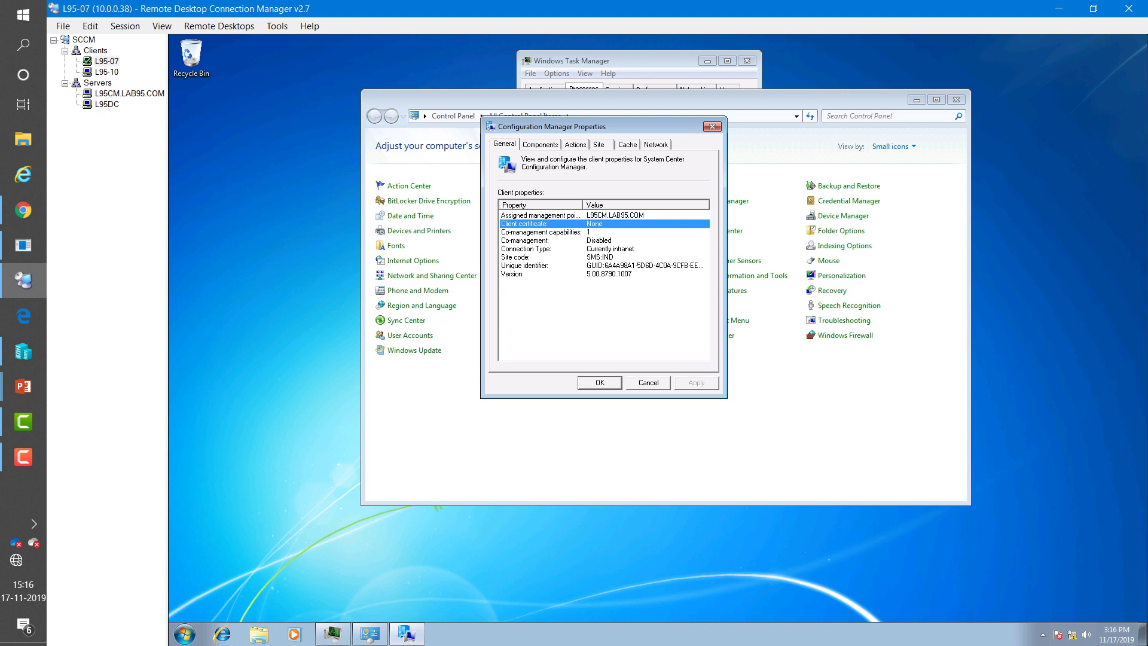
click(599, 257)
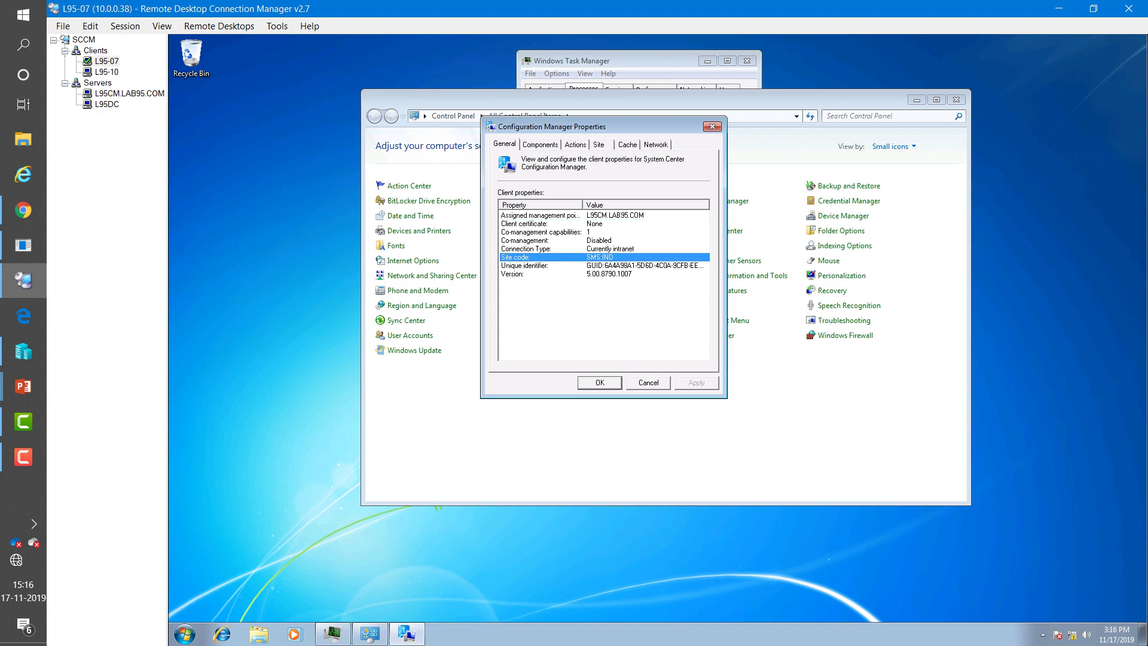
click(609, 274)
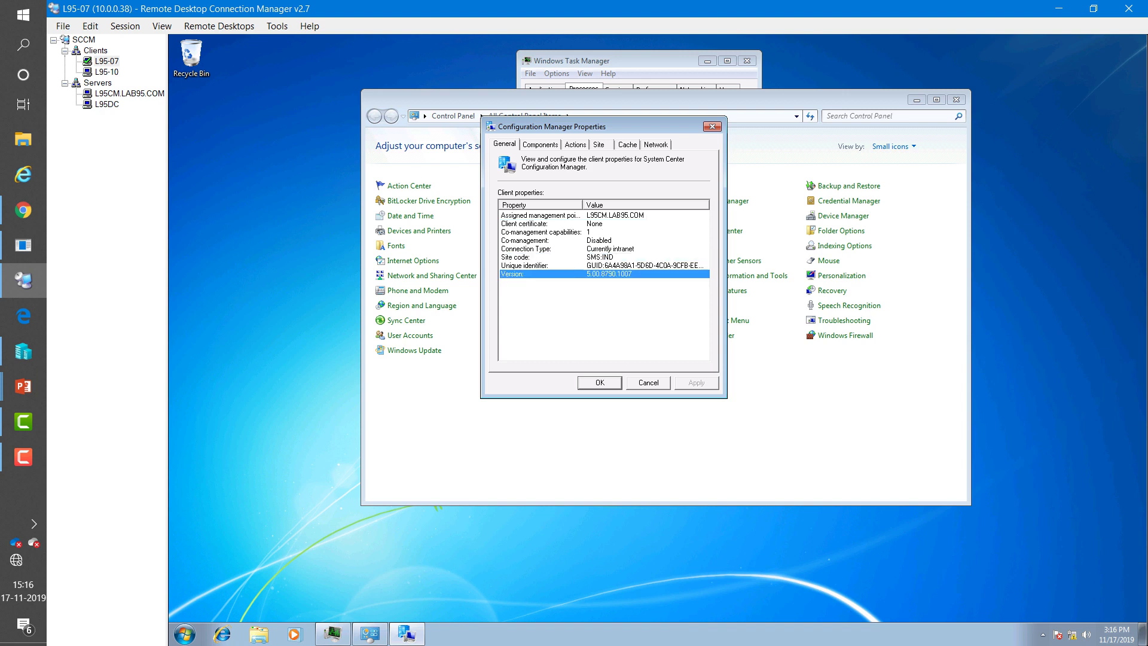
click(575, 145)
key(Escape)
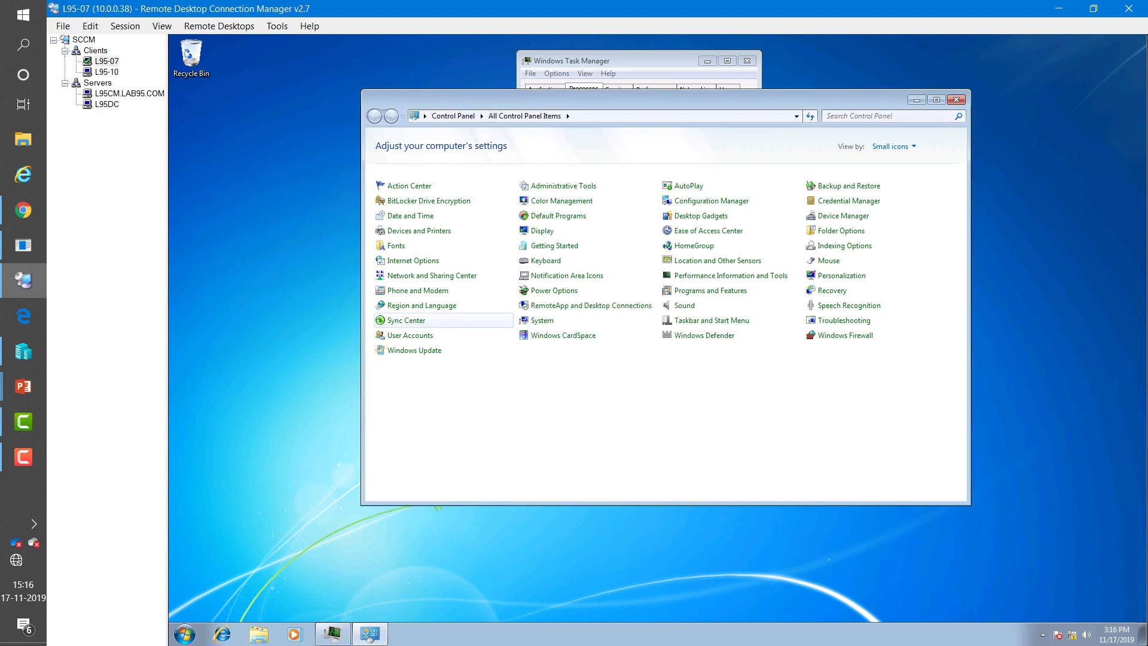
Return to the L95CM.LAB95.COM session and examine the new RegEndPoint reassignment and site assignment entries in ClientIDManagerStartup.log
click(130, 93)
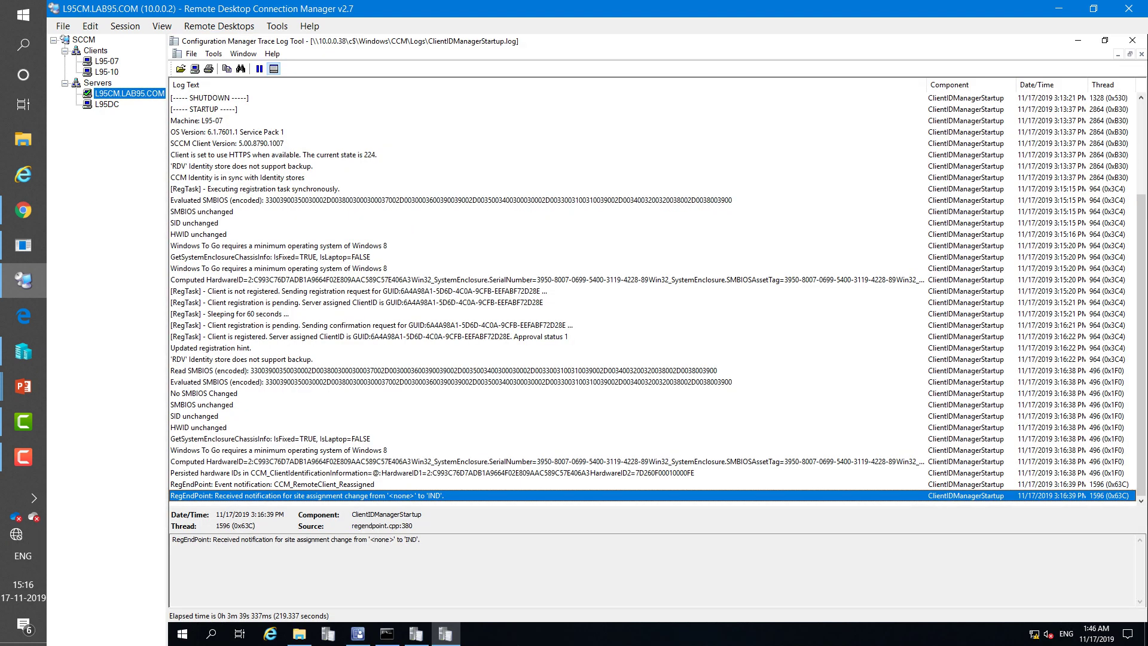
click(478, 439)
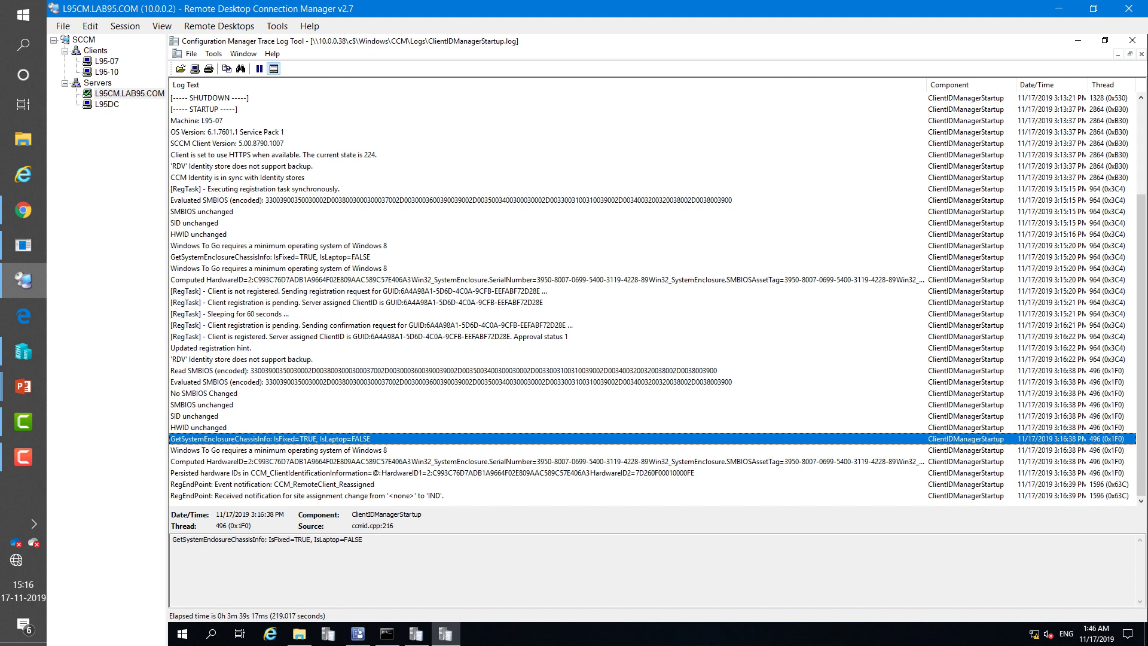
click(383, 484)
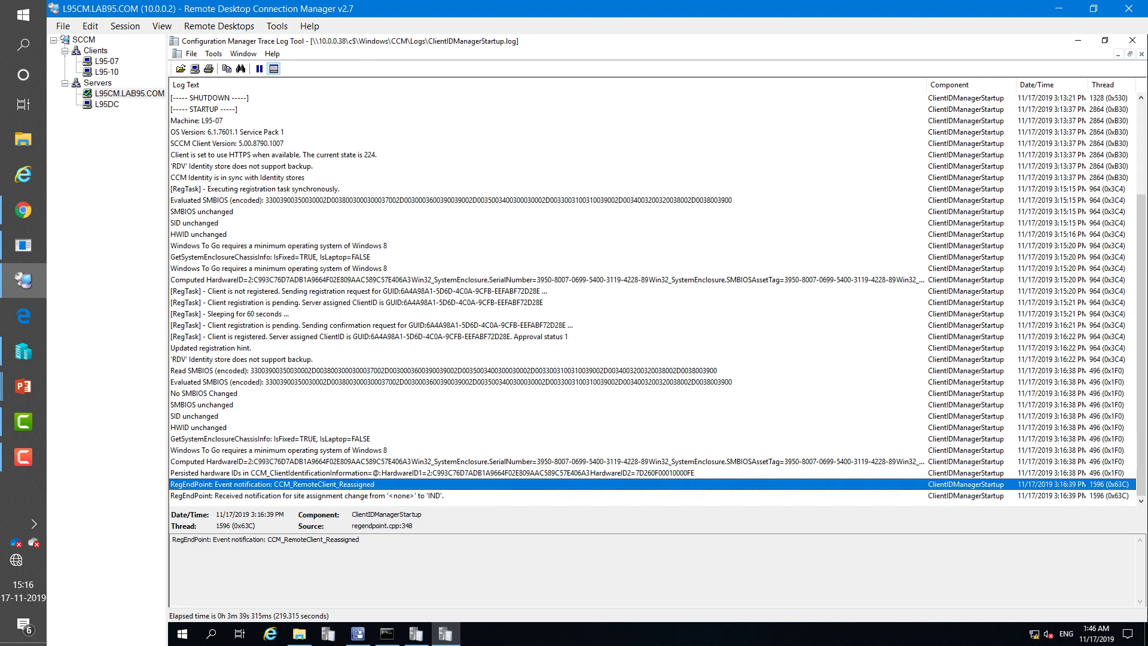
click(383, 496)
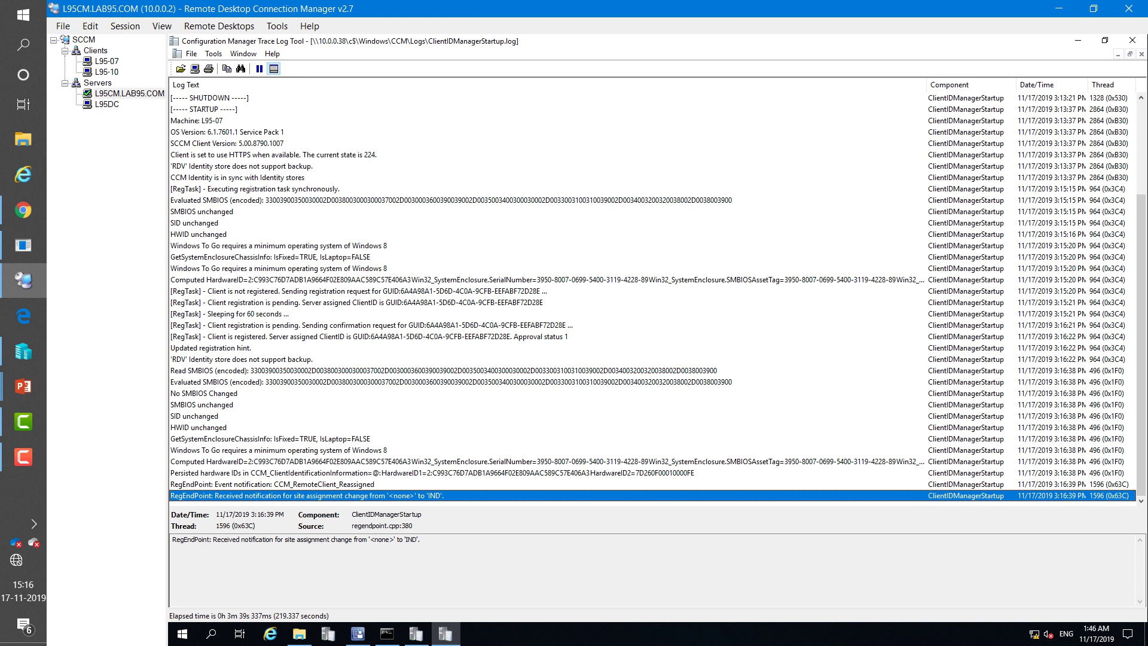
click(383, 485)
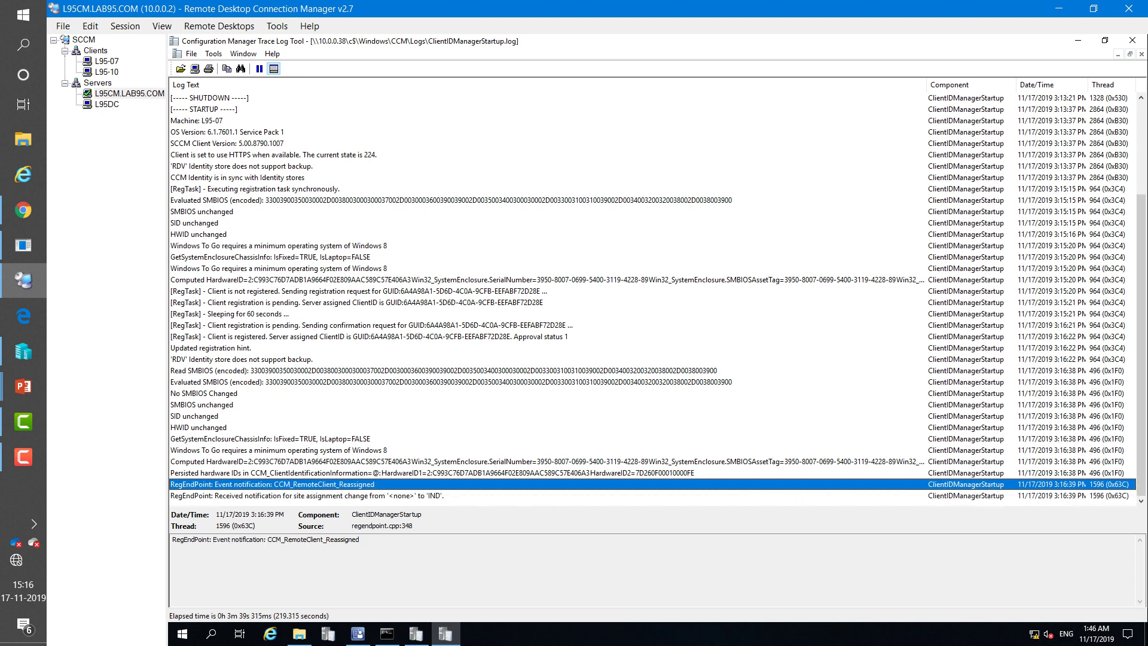
click(383, 496)
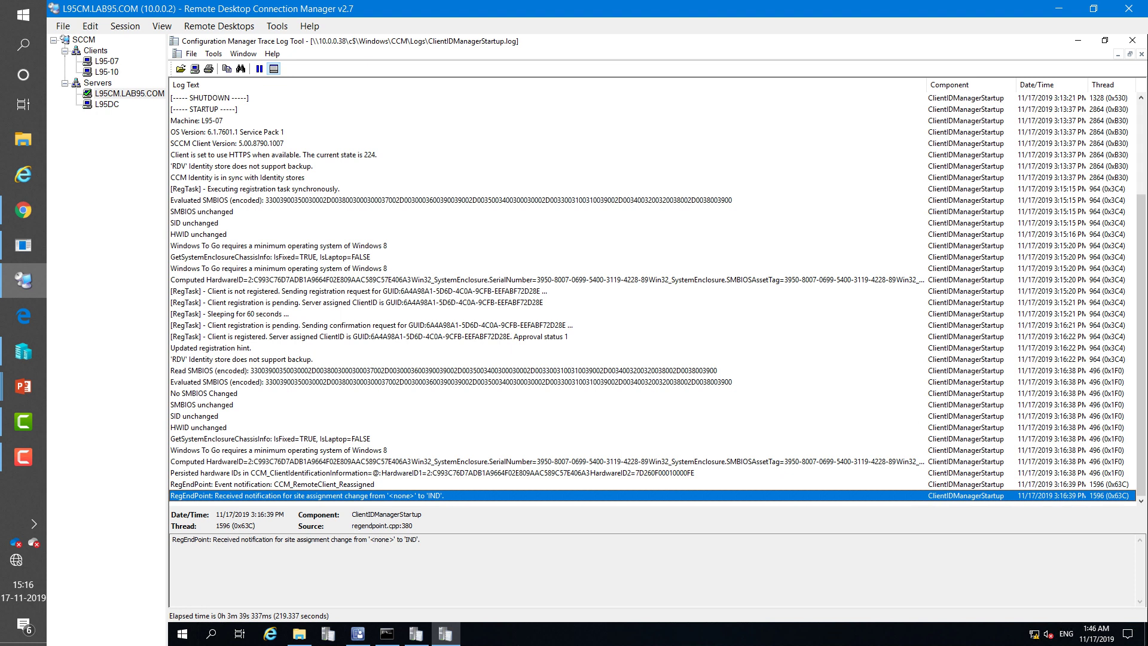
Compare the persisted and computed hardware ID entries with the site assignment change notification in the log
click(383, 473)
click(383, 496)
click(383, 473)
click(383, 496)
click(383, 461)
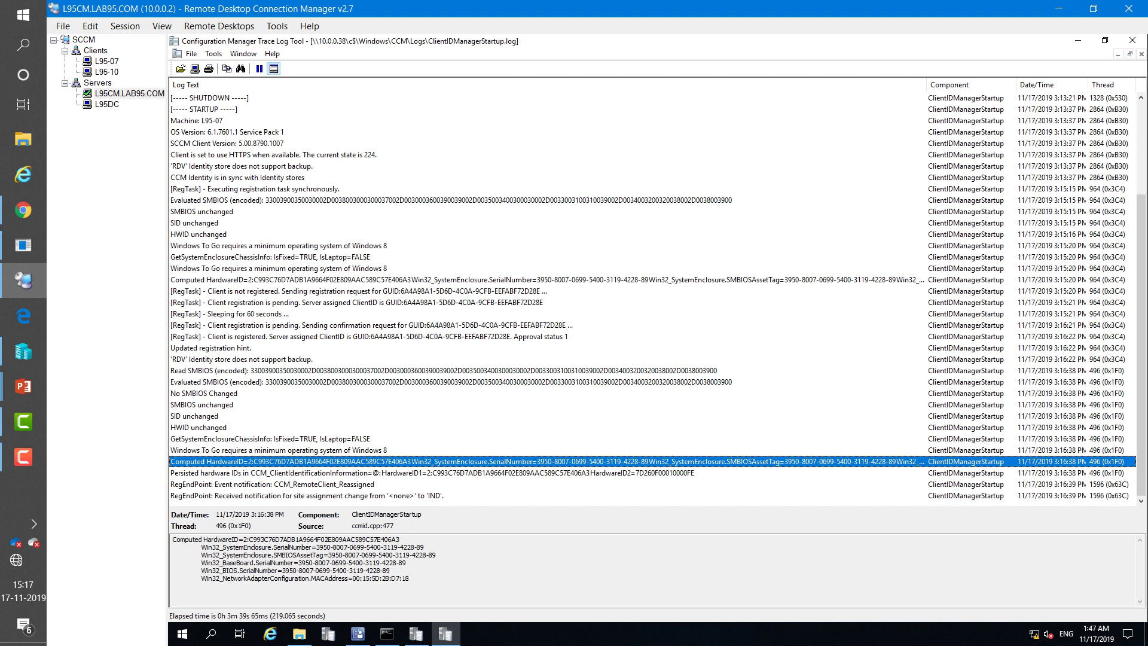
click(383, 496)
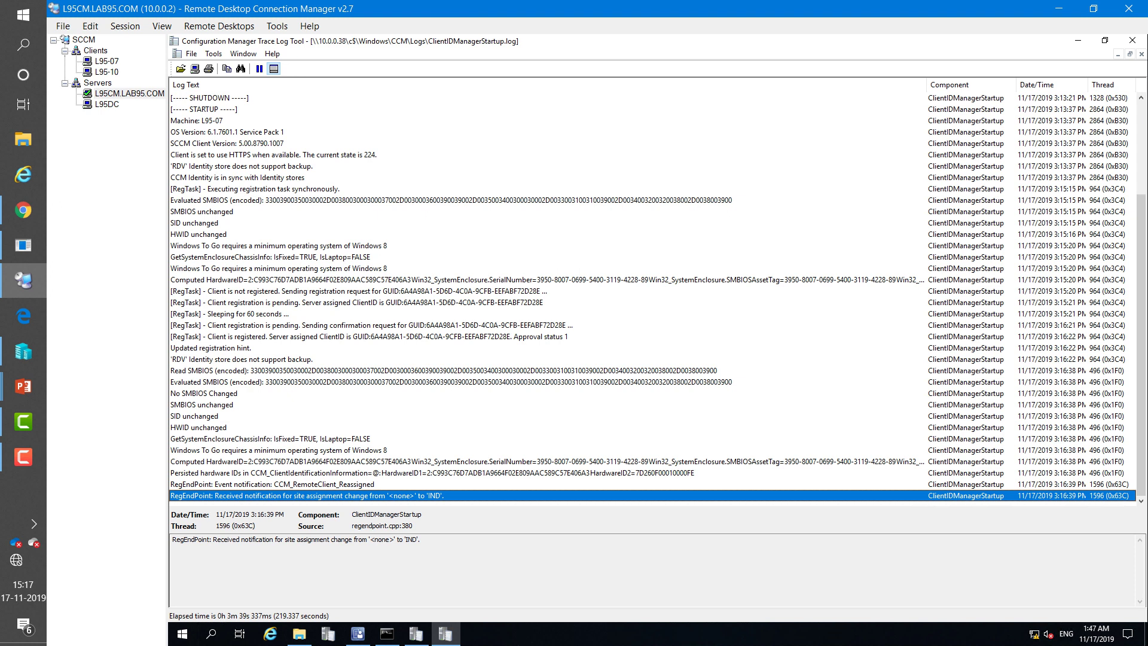
Switch to the L95-07 session and reposition the Control Panel window below the top of Task Manager
click(106, 61)
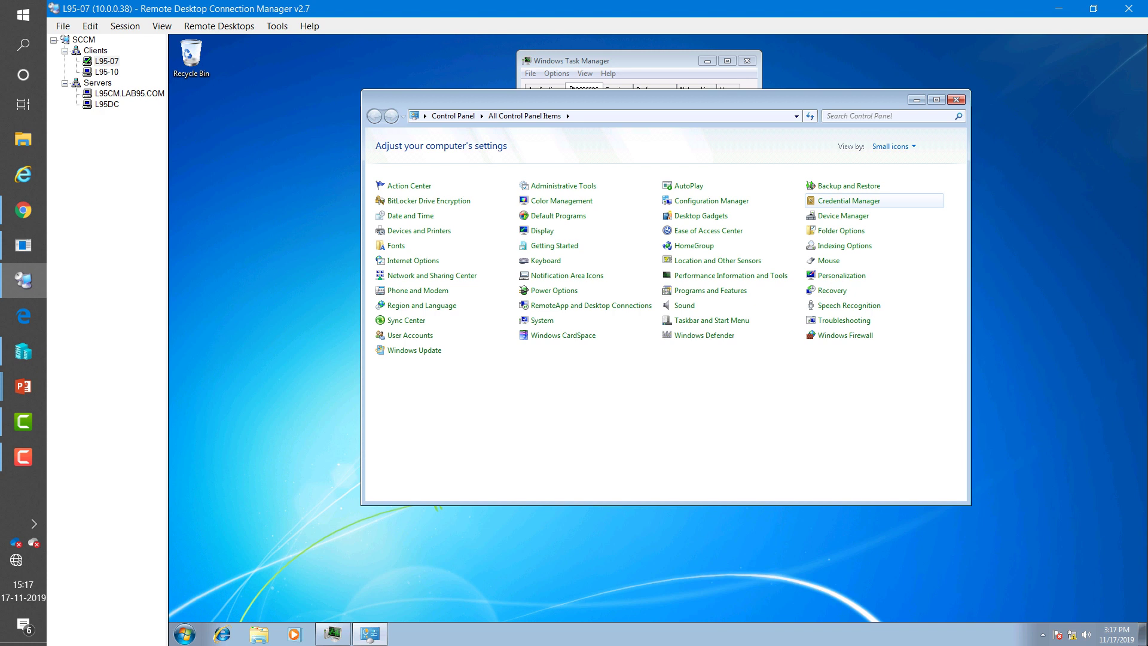
drag(717, 100, 616, 151)
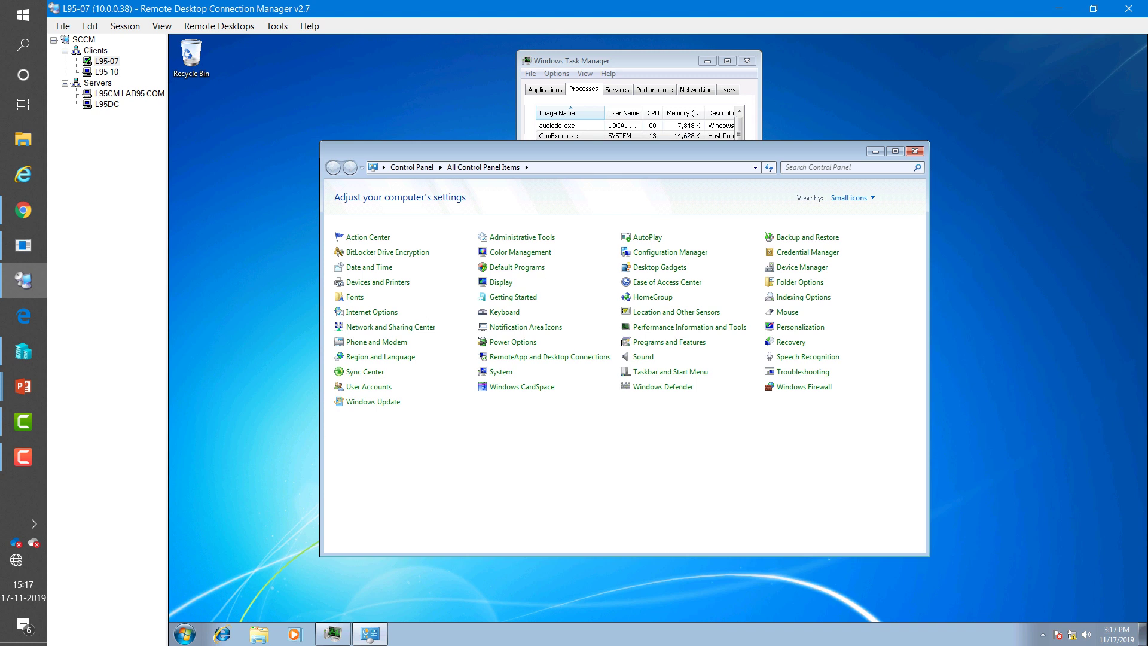
drag(598, 151, 598, 118)
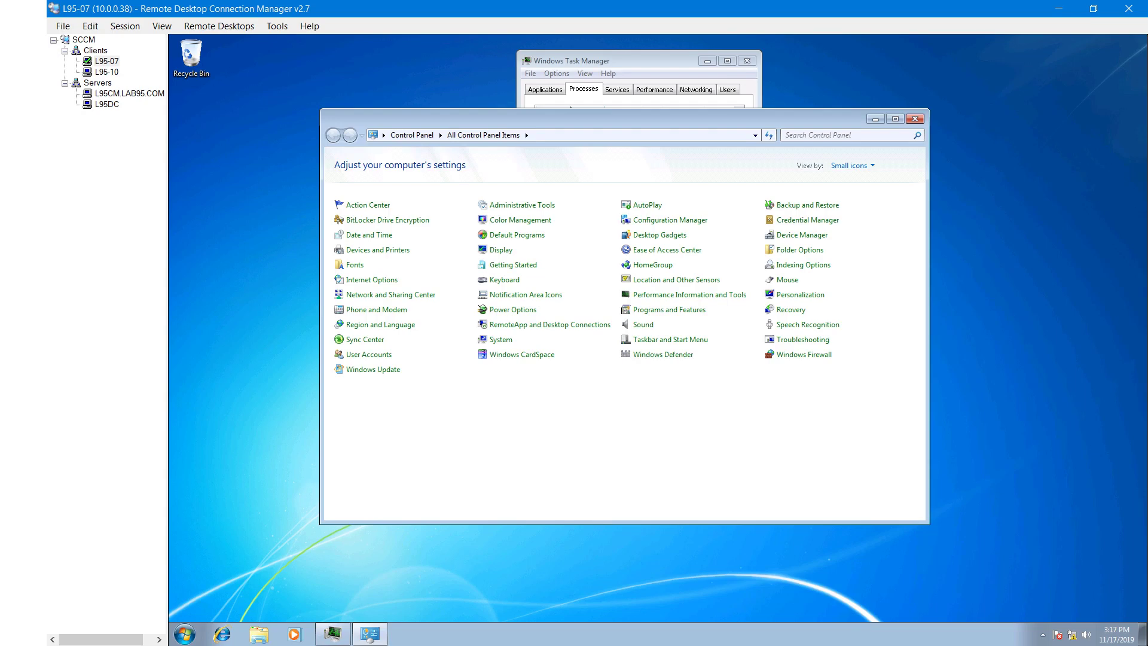
In the L95CM.LAB95.COM session's Configuration Manager console, refresh the All Systems device list and check the L95-07 client details
click(129, 93)
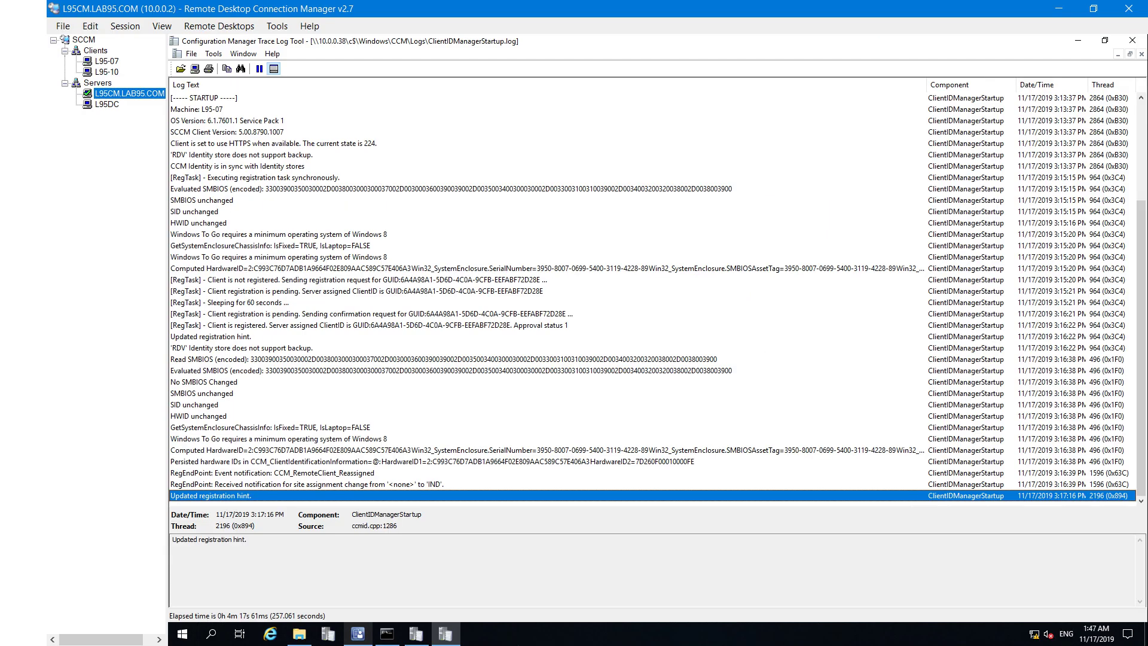
click(358, 634)
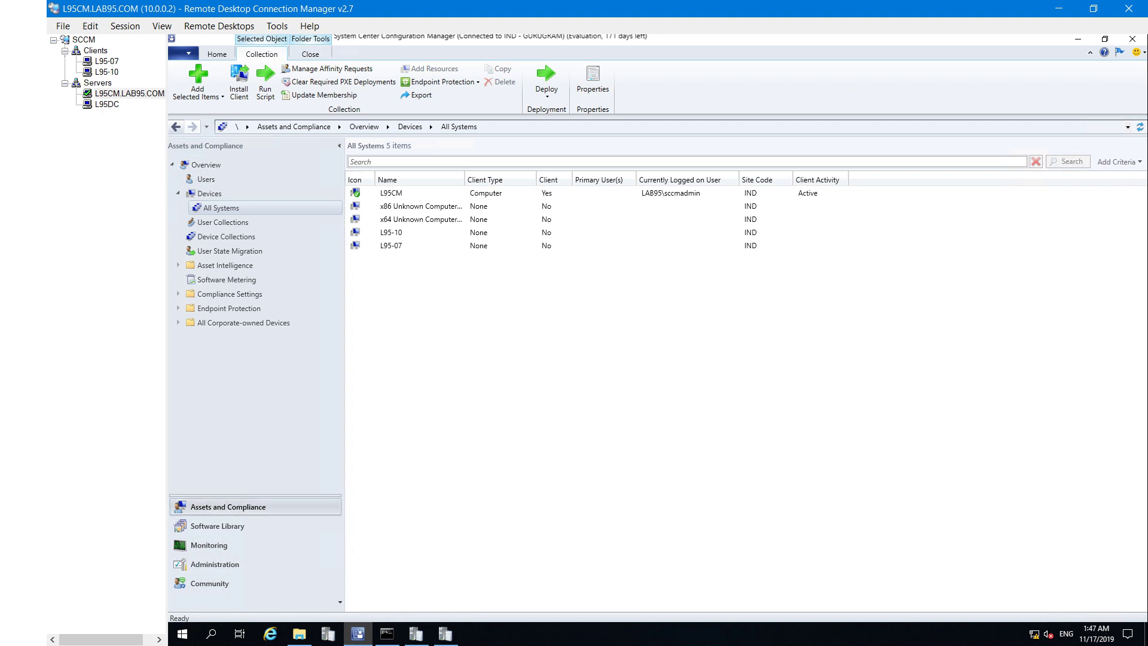
click(221, 209)
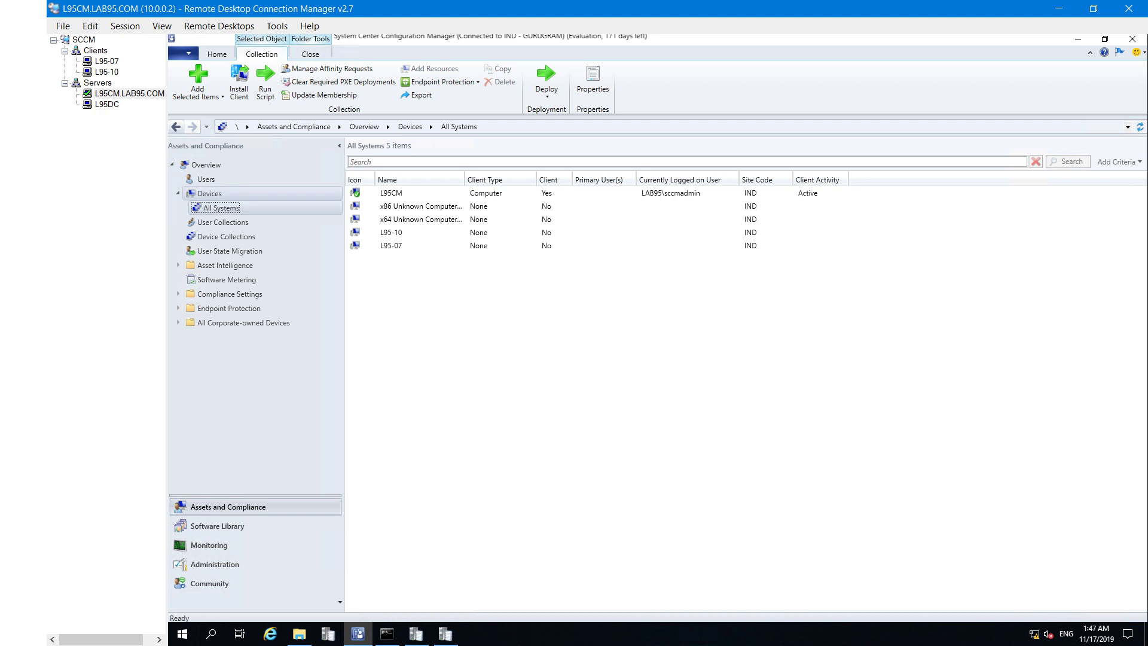
click(392, 246)
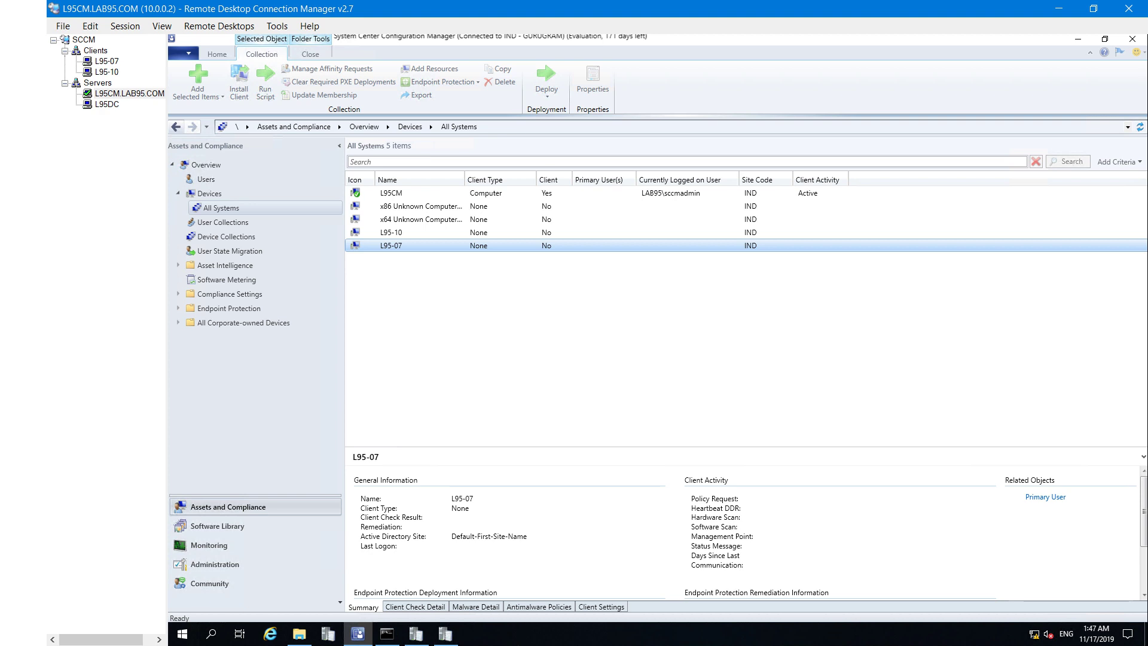
click(1139, 127)
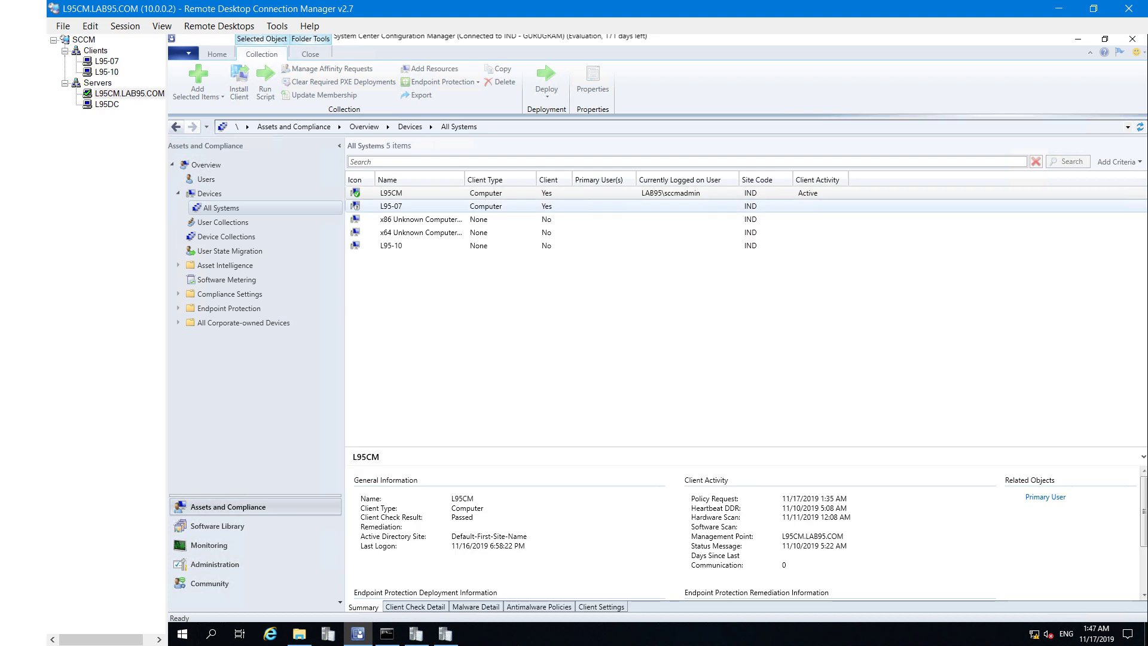
click(391, 206)
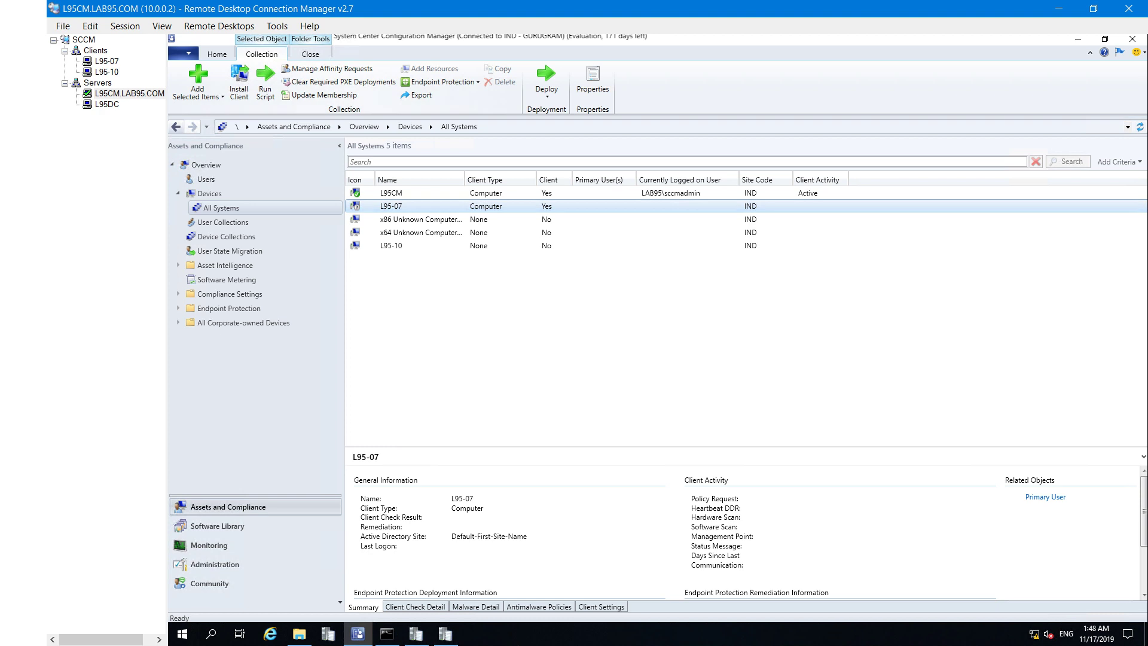
In the L95-07 session, check the client certificate, site code and assigned management point in Configuration Manager Properties
click(107, 62)
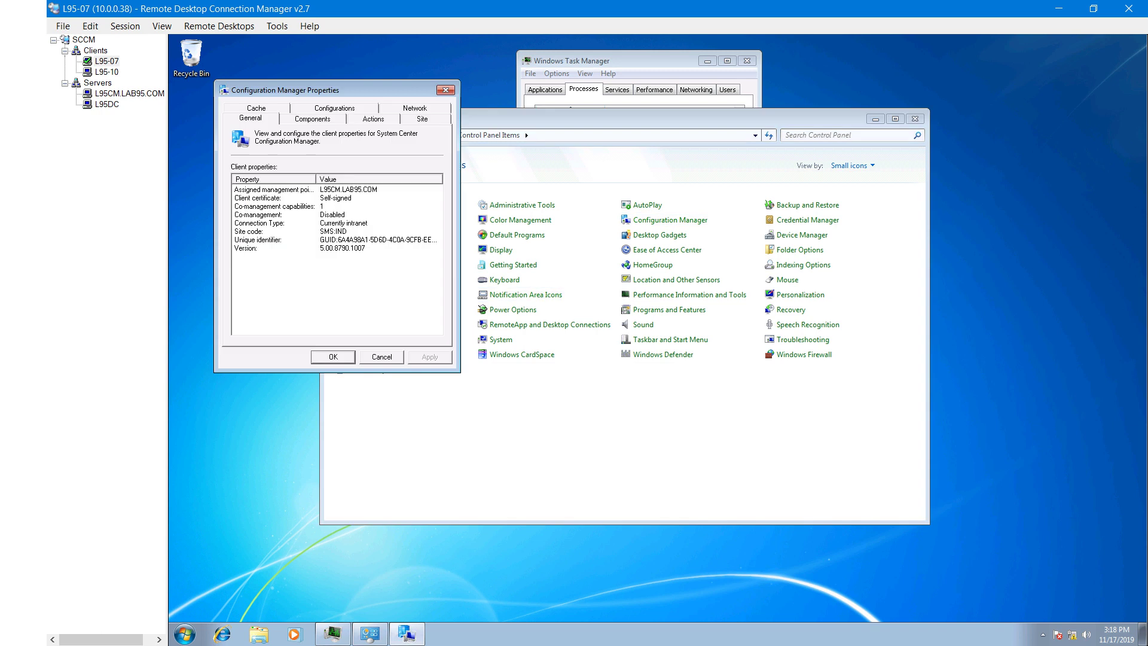
click(335, 198)
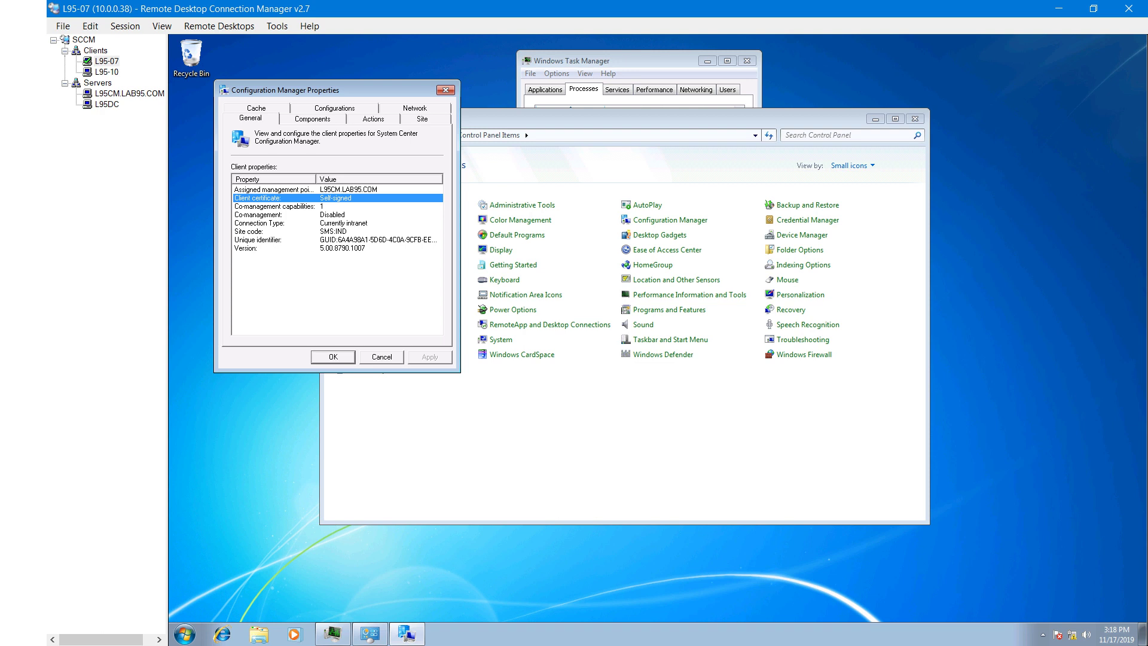
click(333, 231)
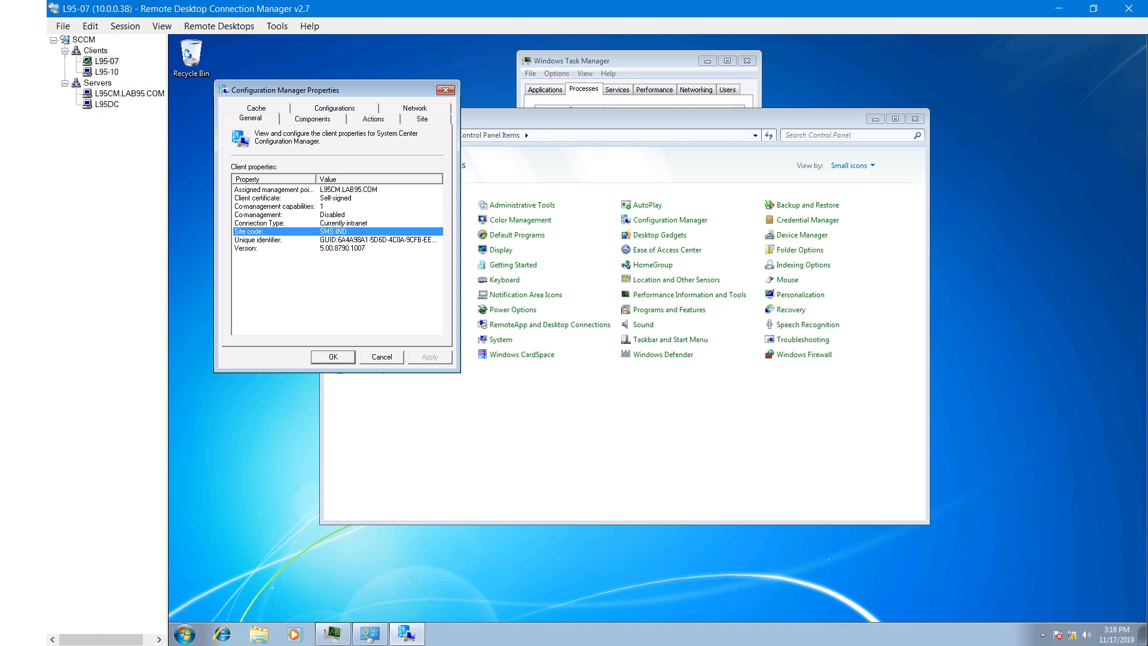
click(348, 189)
Run the Machine Policy Retrieval & Evaluation Cycle from the client's Configuration Manager Properties and confirm the dialogs
click(373, 119)
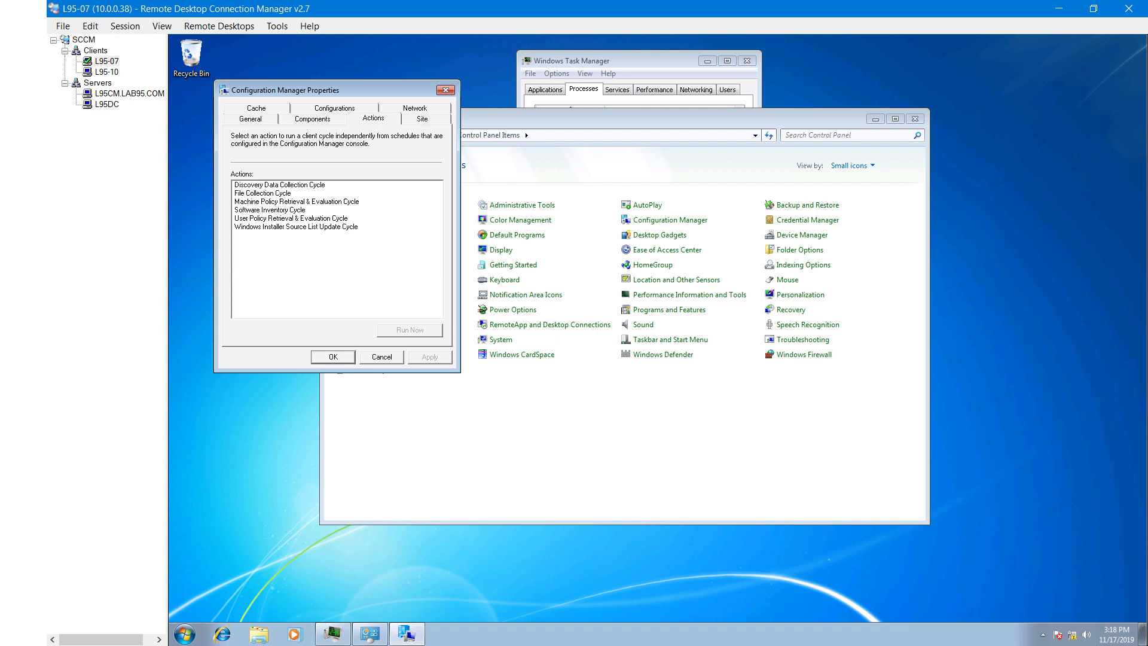
drag(359, 90, 391, 88)
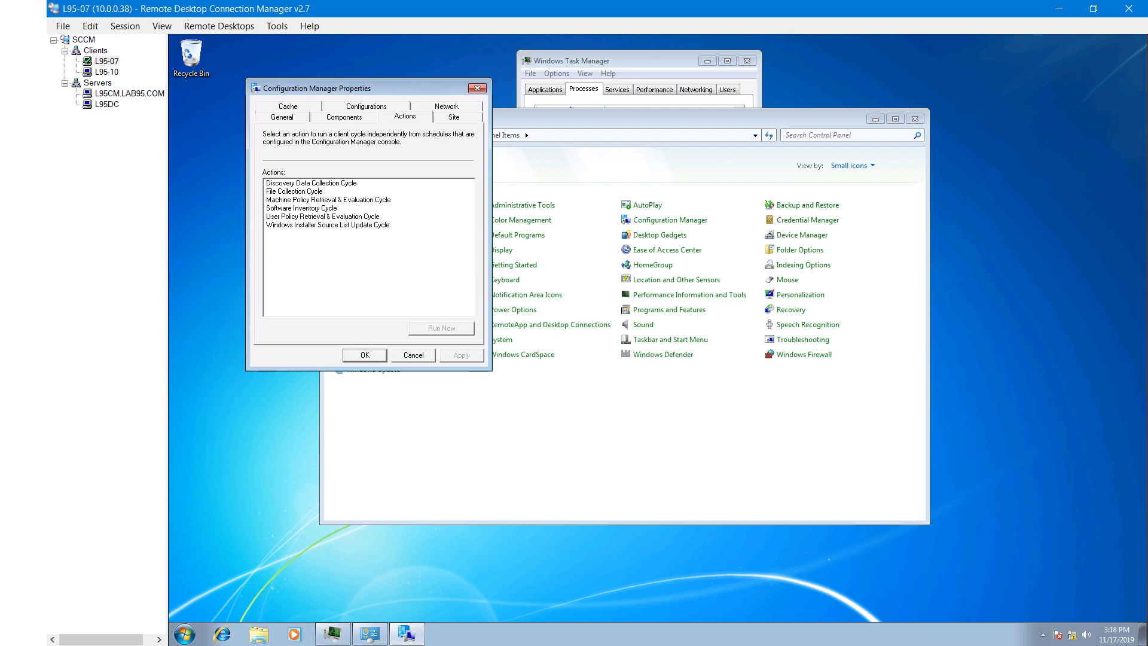
click(329, 200)
click(442, 329)
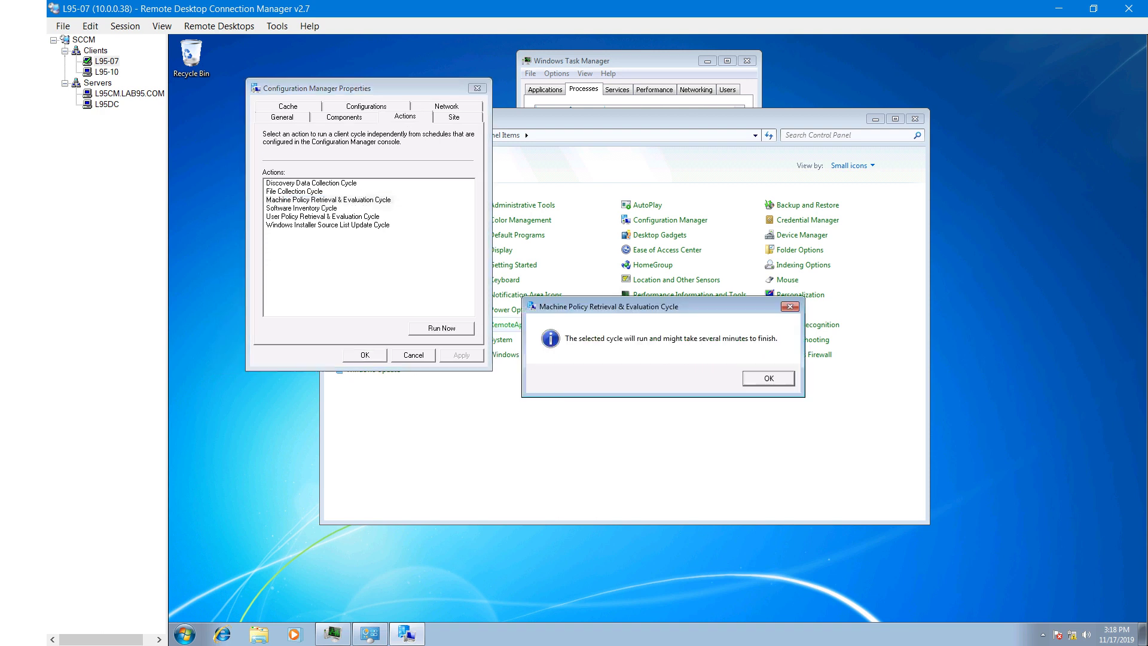
key(Return)
click(365, 355)
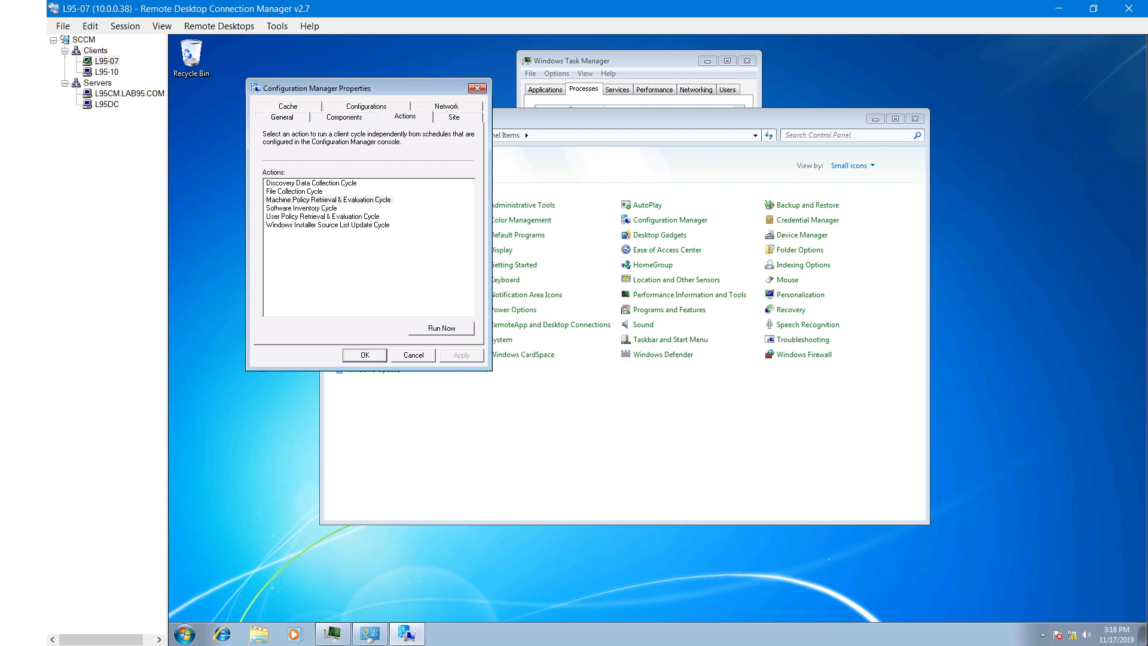
In the L95CM.LAB95.COM session, review the latest RegEndPoint entries in ClientIDManagerStartup.log and close the log viewer
click(129, 94)
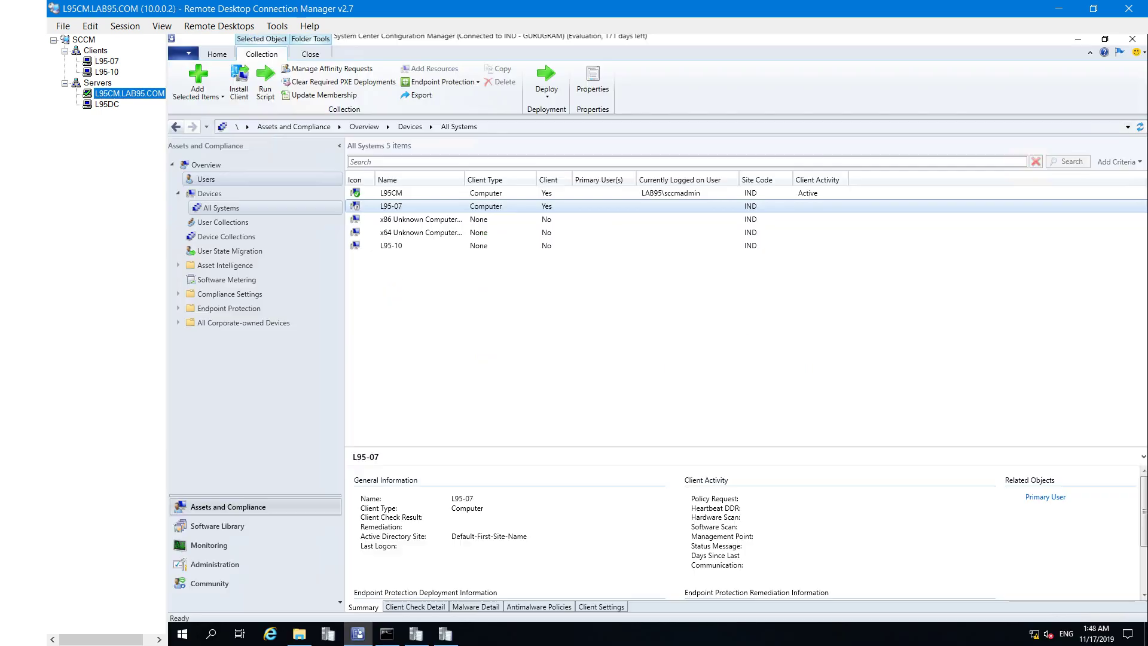
click(446, 634)
key(alt+Tab)
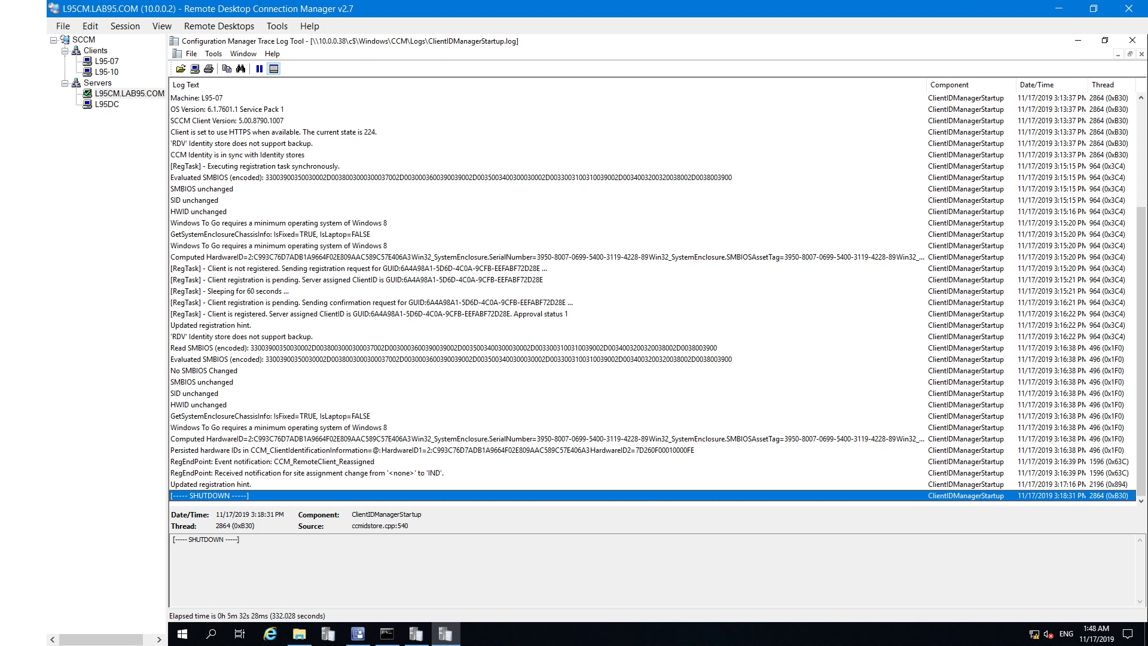
click(210, 485)
key(Up)
key(Up)
key(Up)
key(Up)
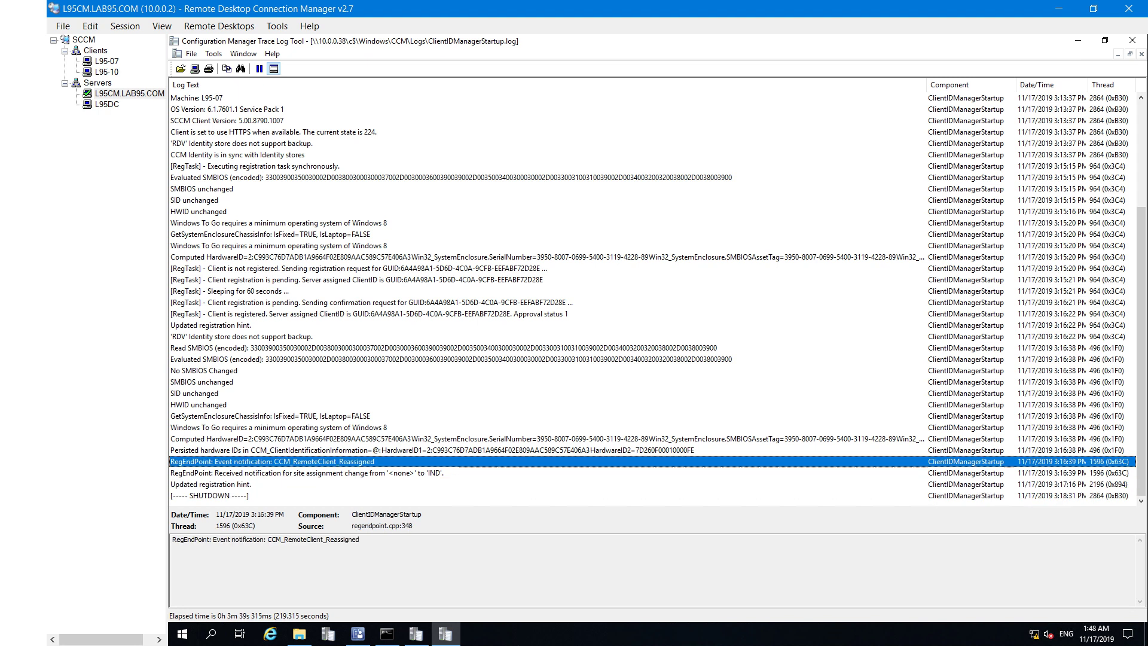
key(Down)
key(Down)
key(Down)
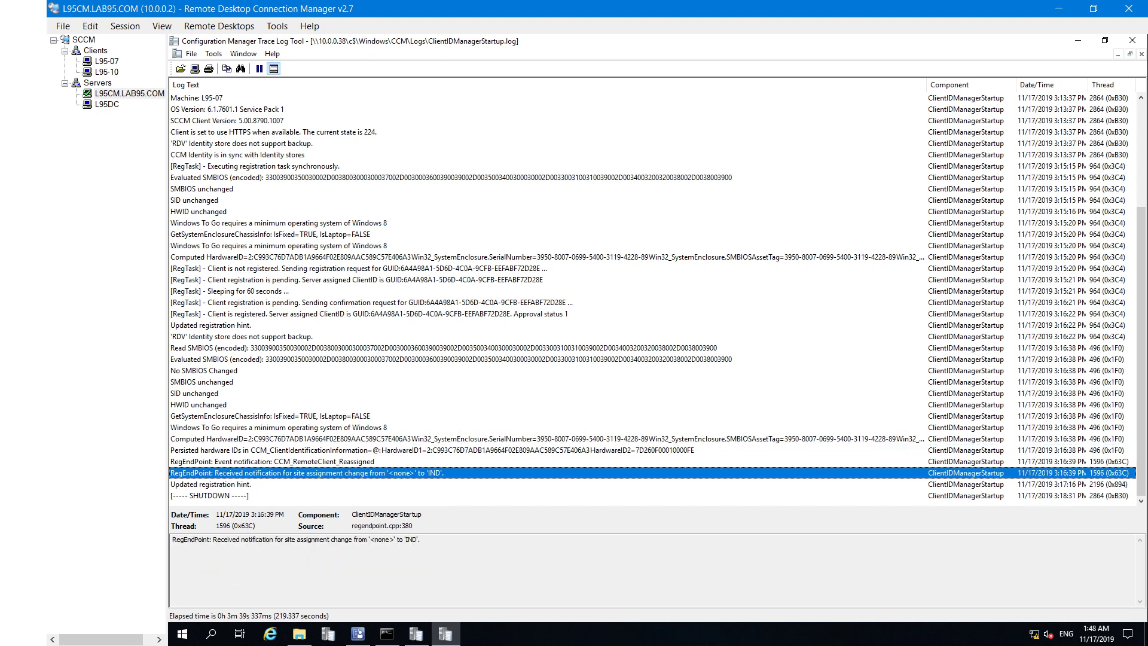
click(1132, 41)
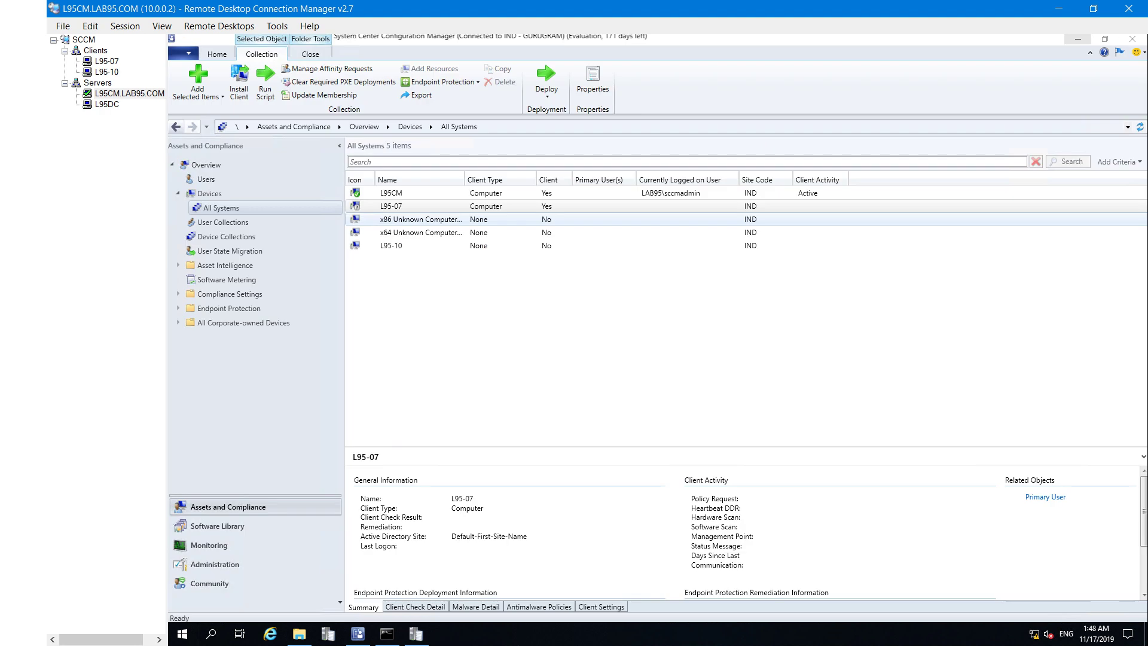
Refresh the L95-07 entry in All Systems and compare its client activity details with those of L95CM
click(628, 299)
click(392, 207)
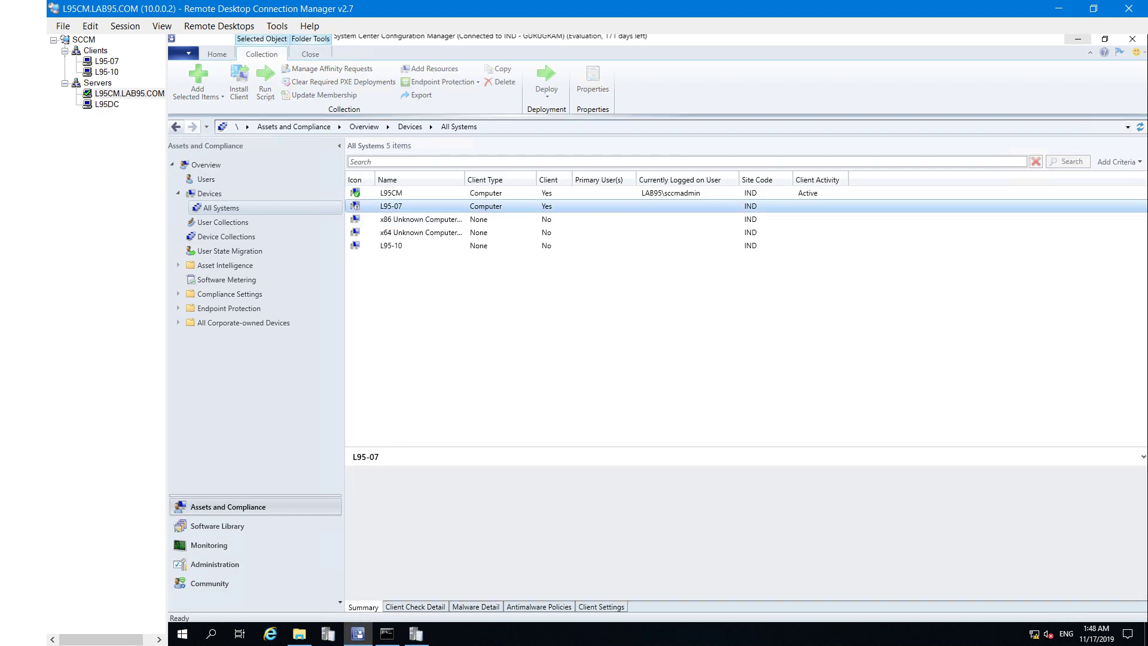
key(F5)
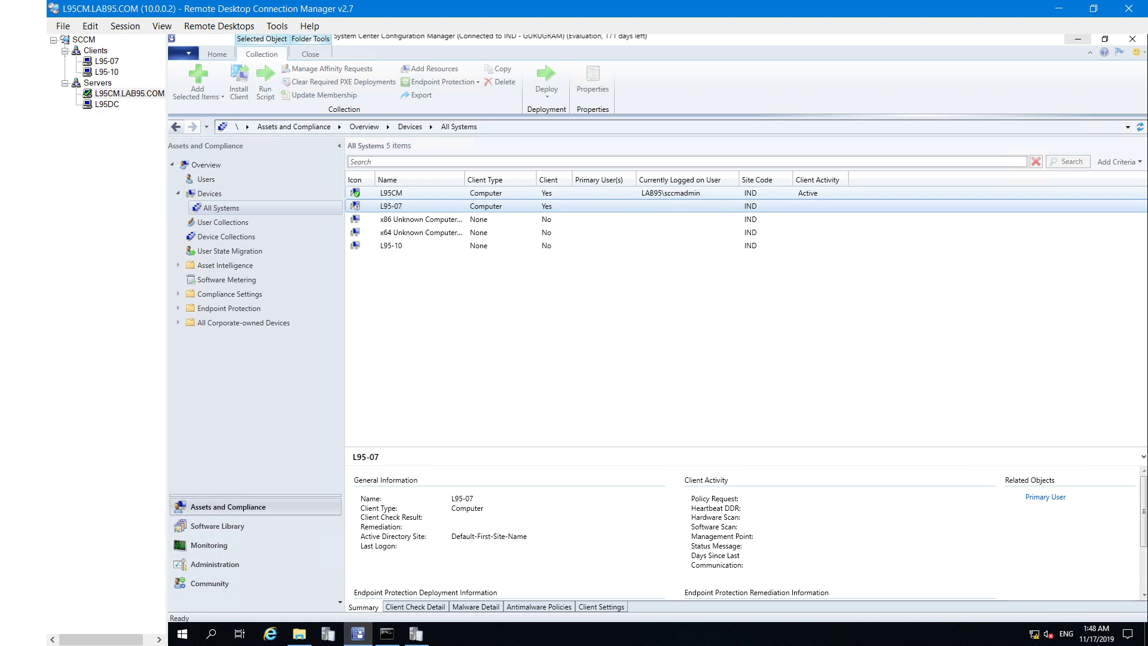
click(391, 194)
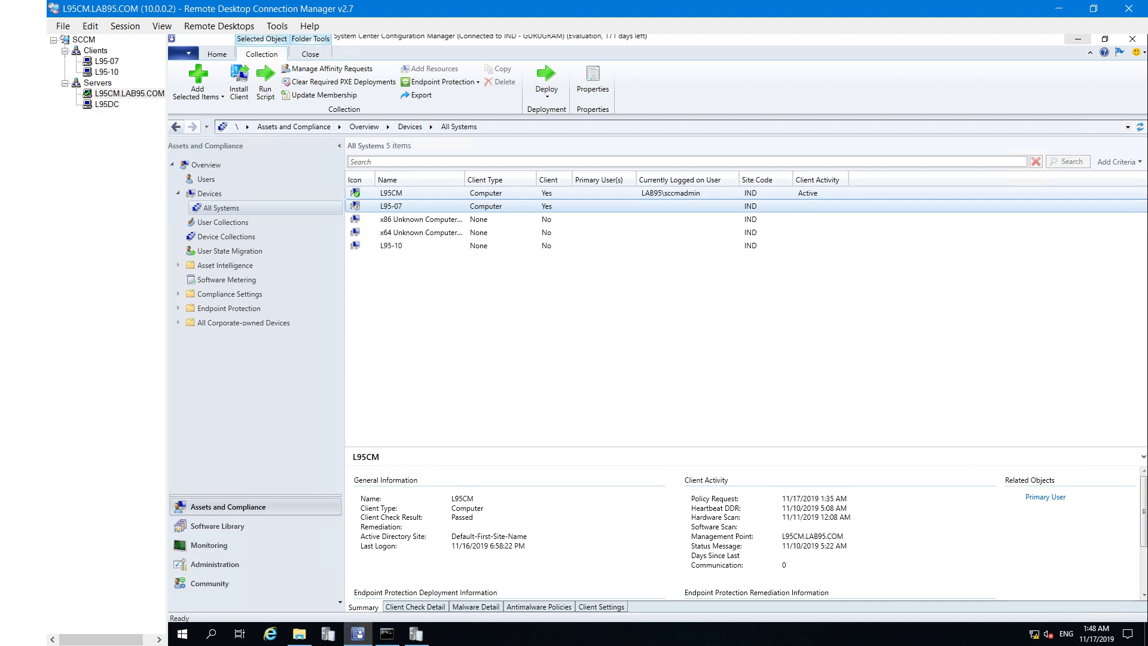
click(391, 206)
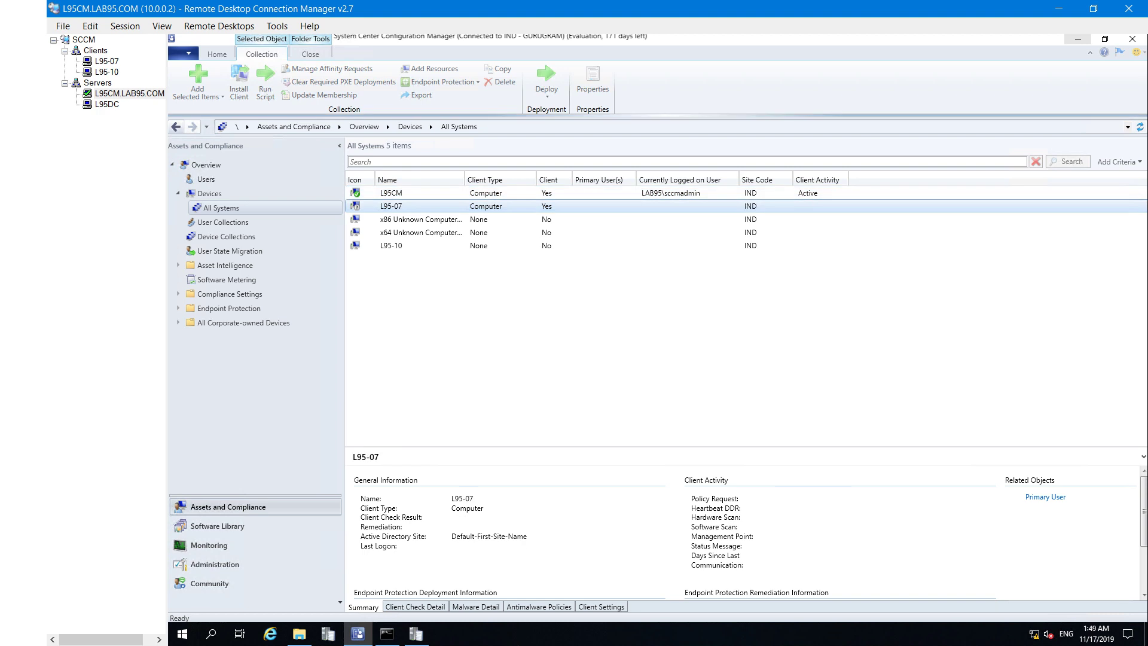
Enable automatic site-wide client push installation in the IND - GURUGRAM site's Client Push Installation Properties and apply it
click(215, 564)
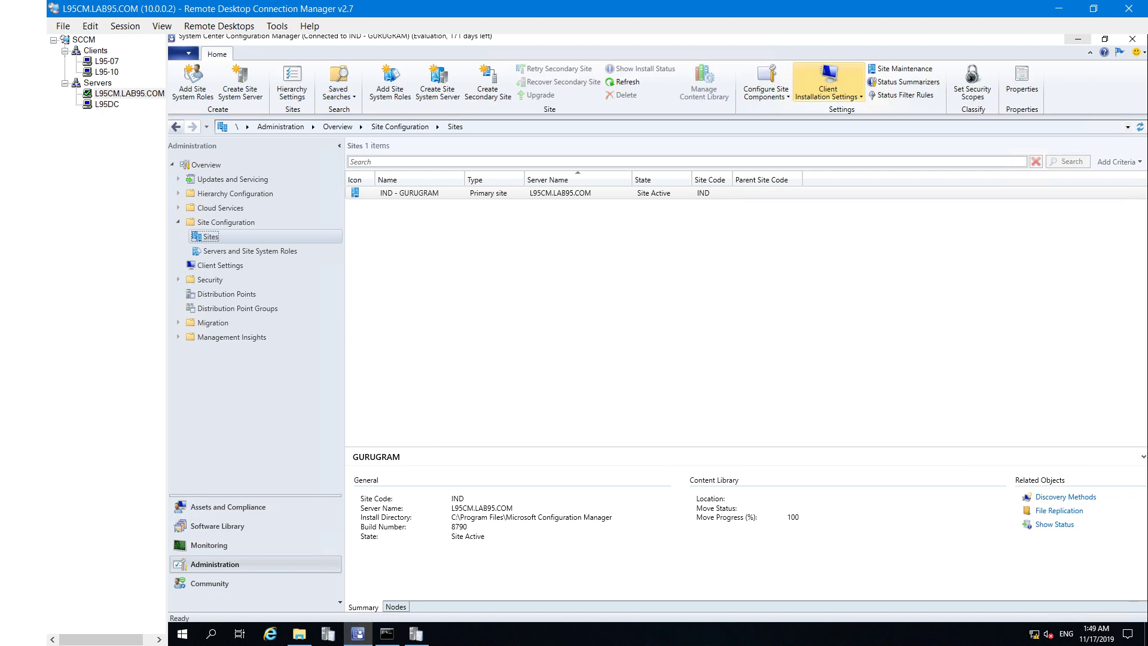
click(829, 84)
click(846, 109)
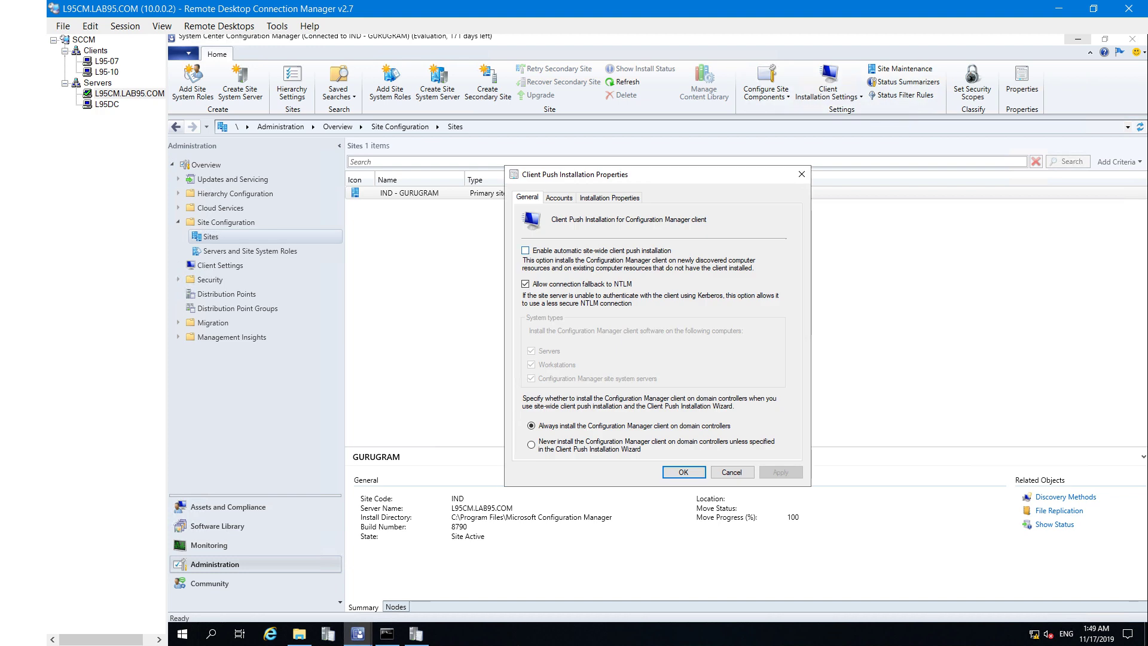
click(526, 251)
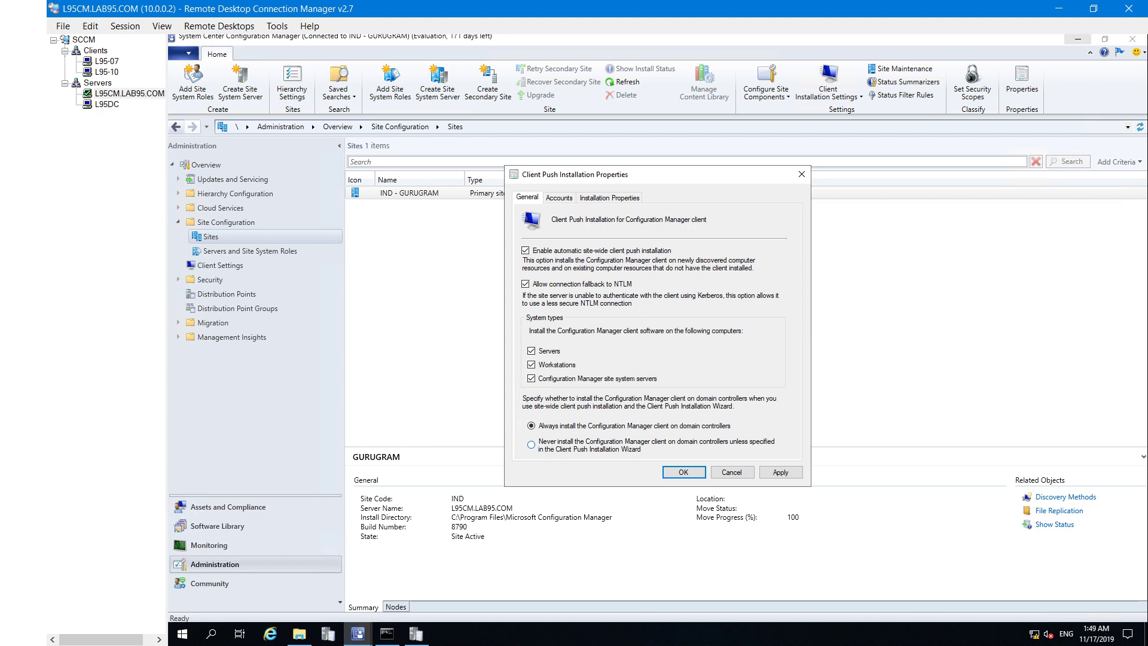
click(781, 472)
click(780, 472)
click(685, 472)
Return to the All Systems device list, compare the L95CM and L95-07 summaries again, and refresh the list
click(228, 507)
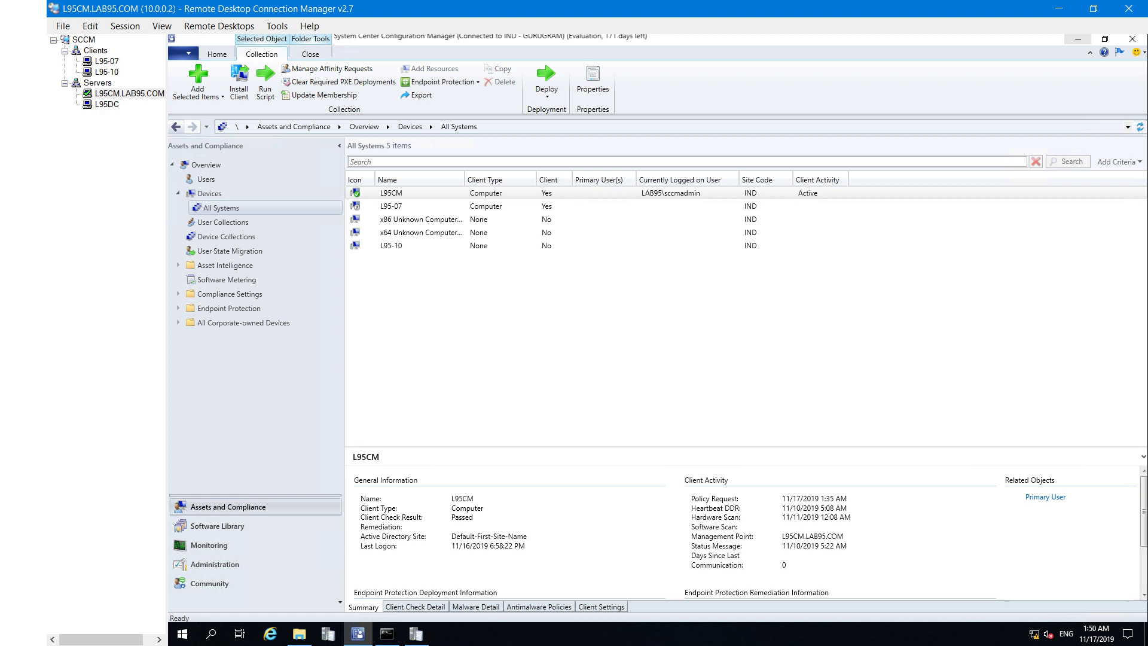
click(421, 220)
click(391, 193)
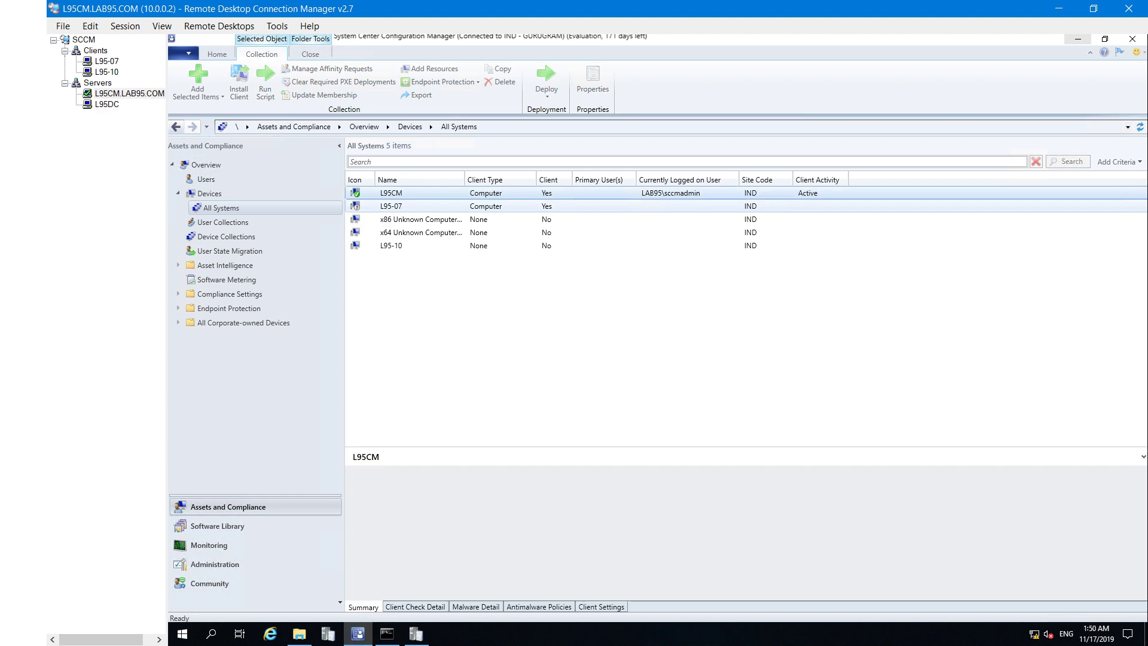
click(391, 206)
click(391, 193)
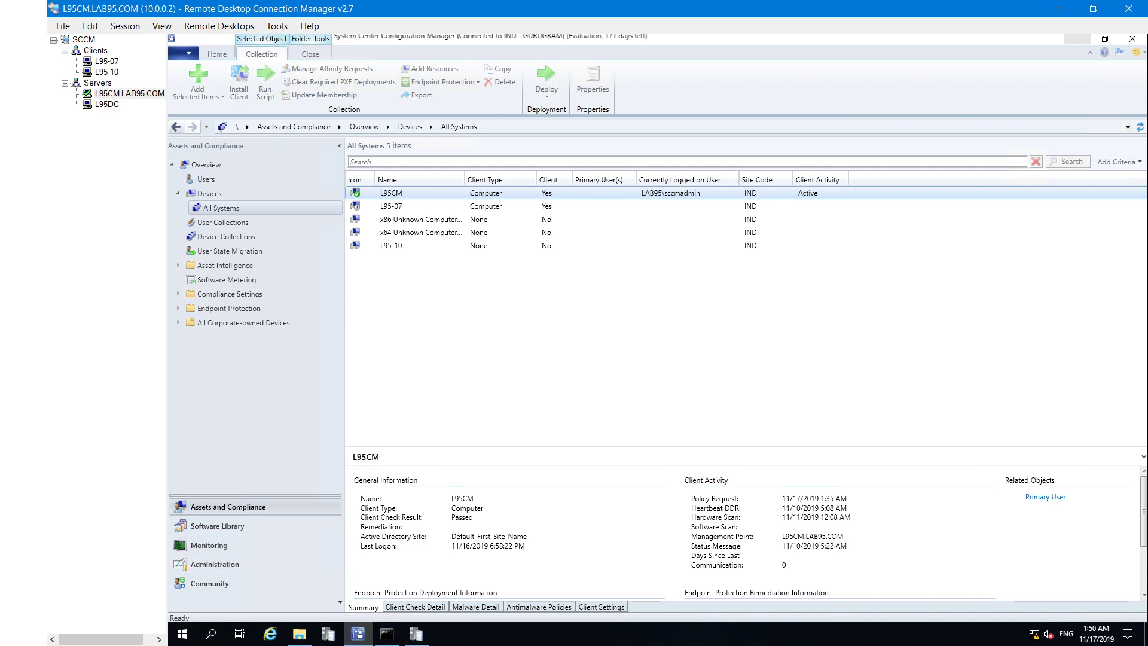
click(393, 206)
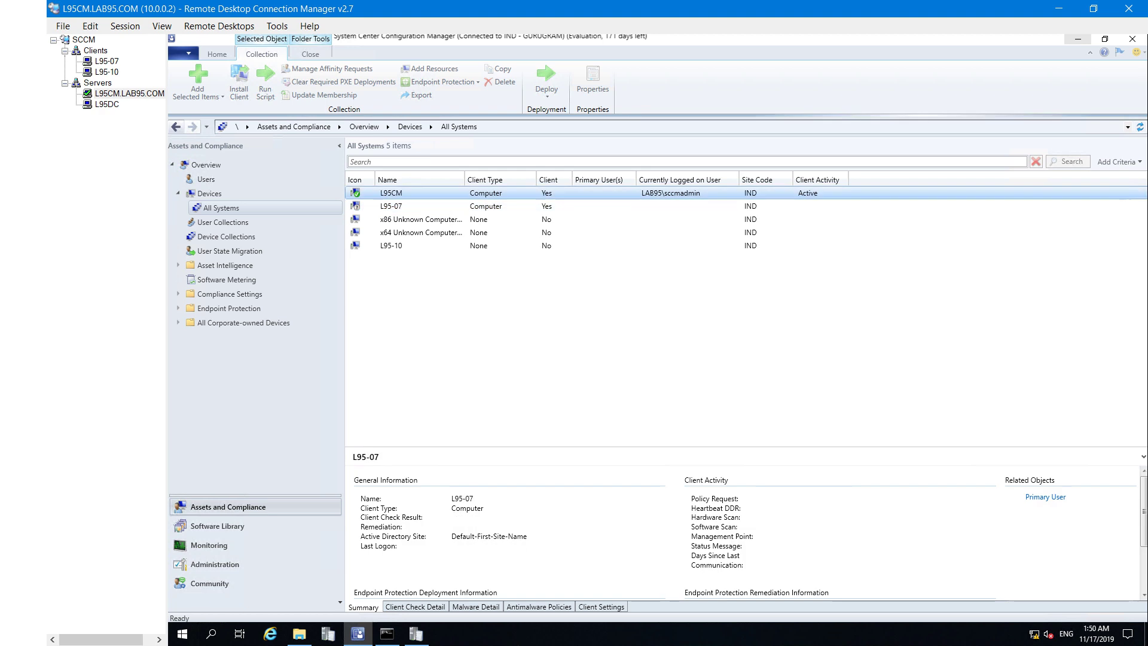
click(392, 192)
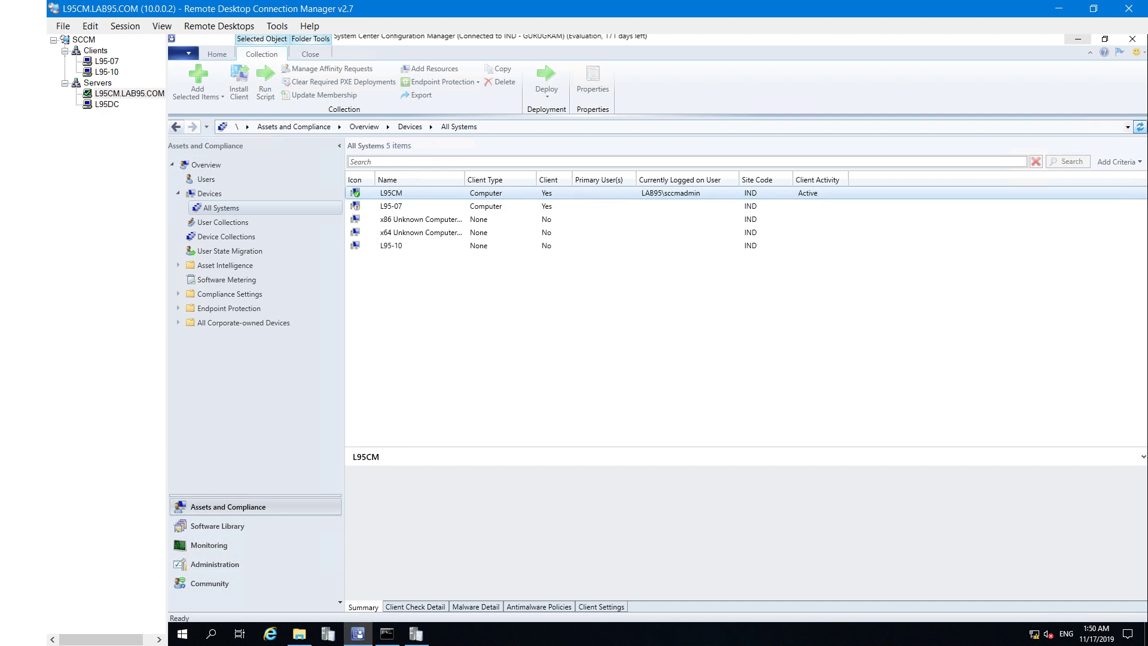
click(1140, 127)
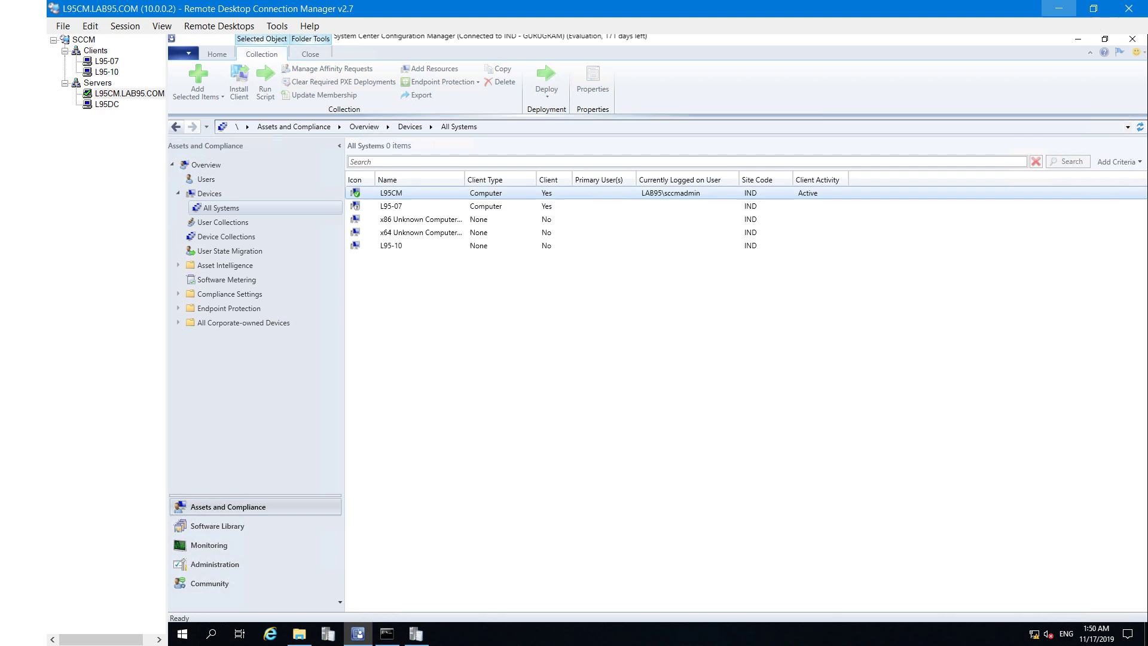
Minimize Remote Desktop Connection Manager and advance the PowerPoint slide show to the closing thank-you slide
click(1059, 9)
key(Right)
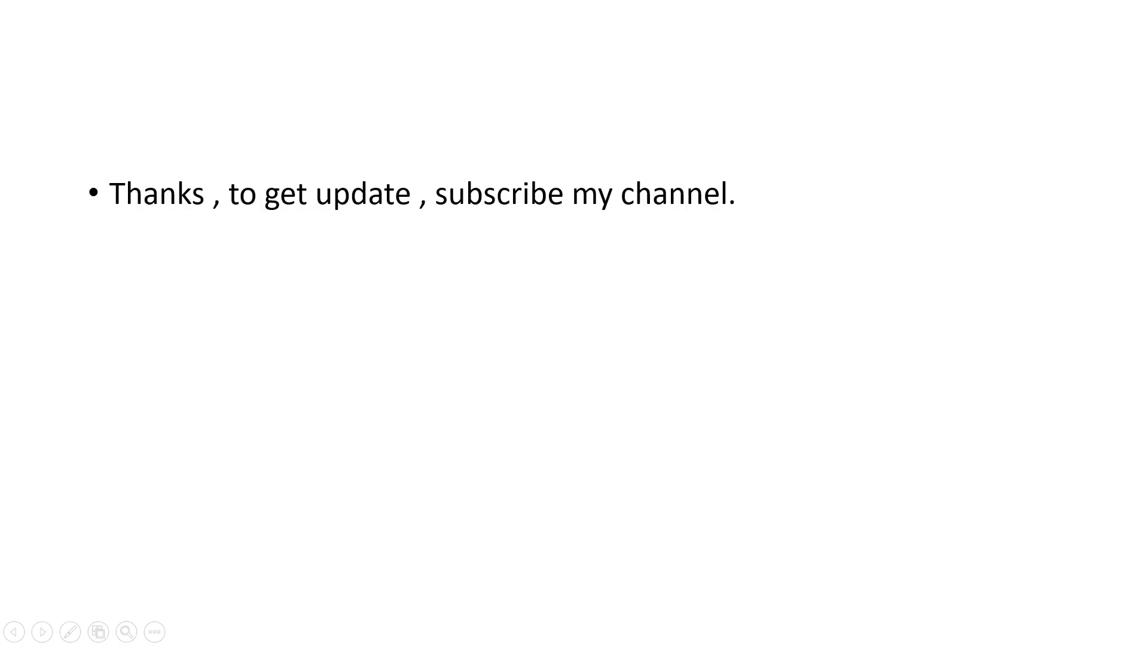